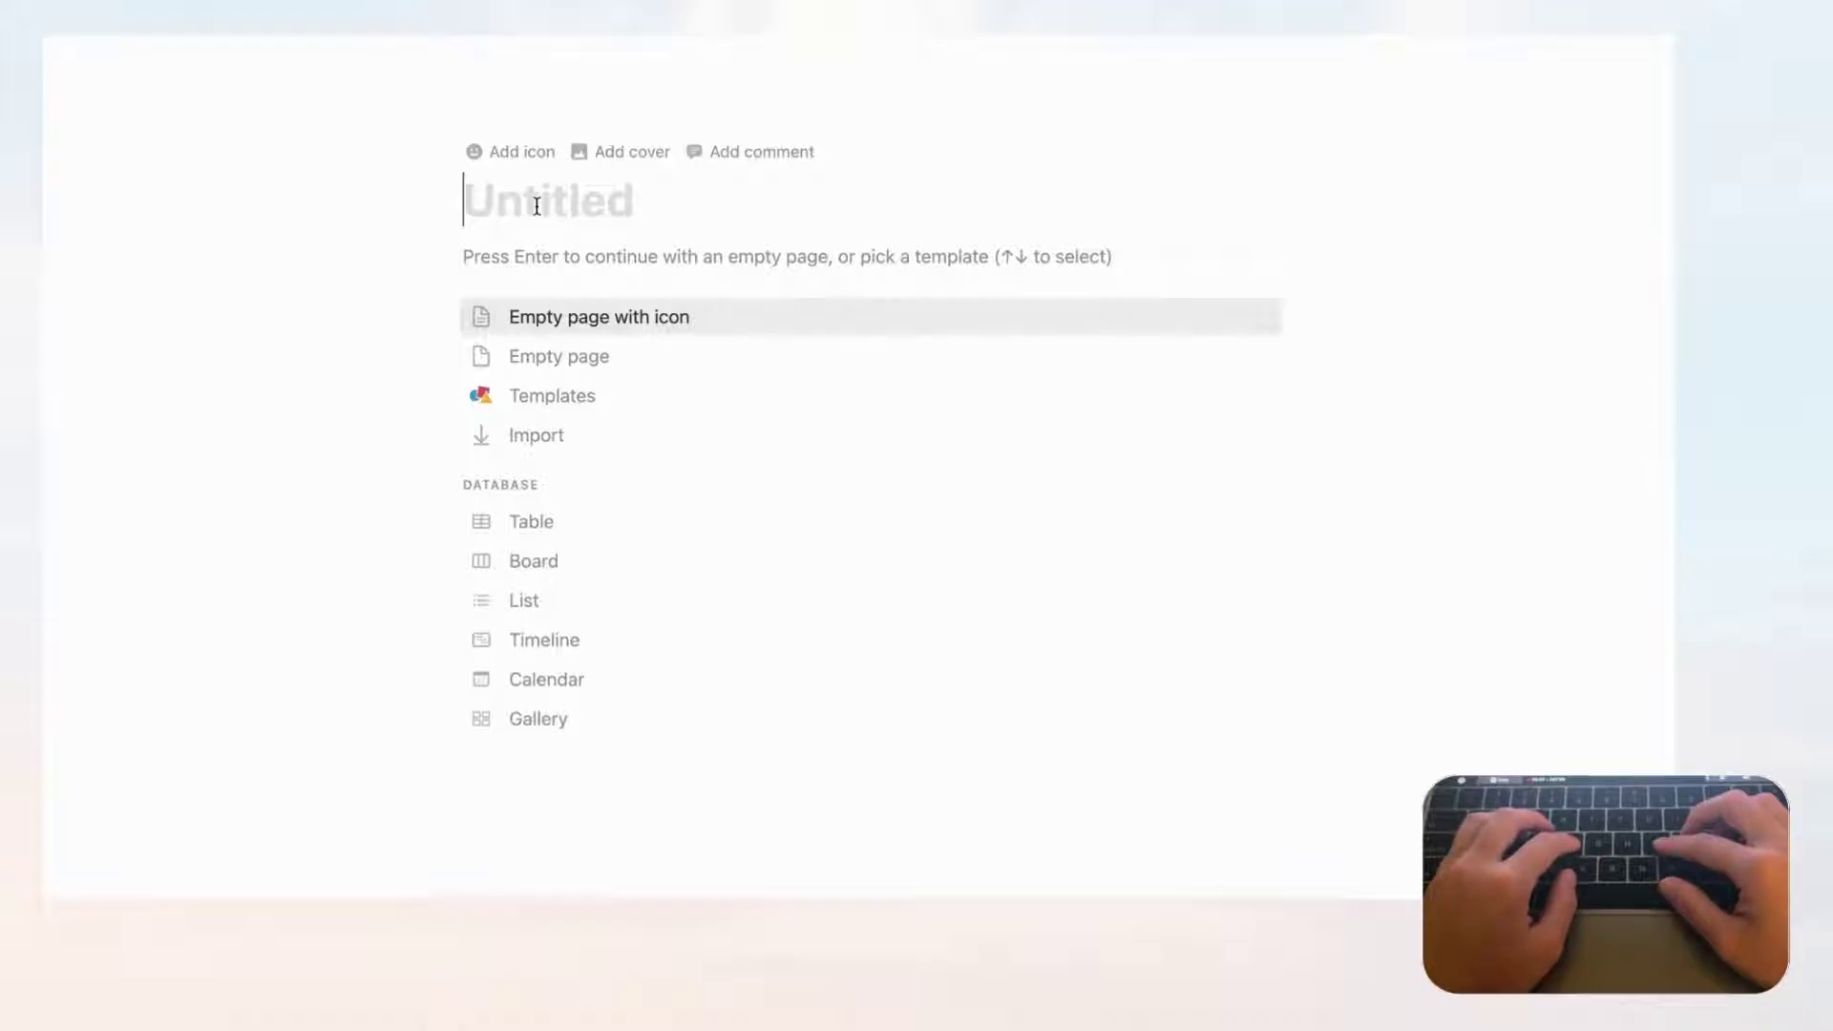
# - Title the new page 'Daily Planner'
pyautogui.write('Dai')
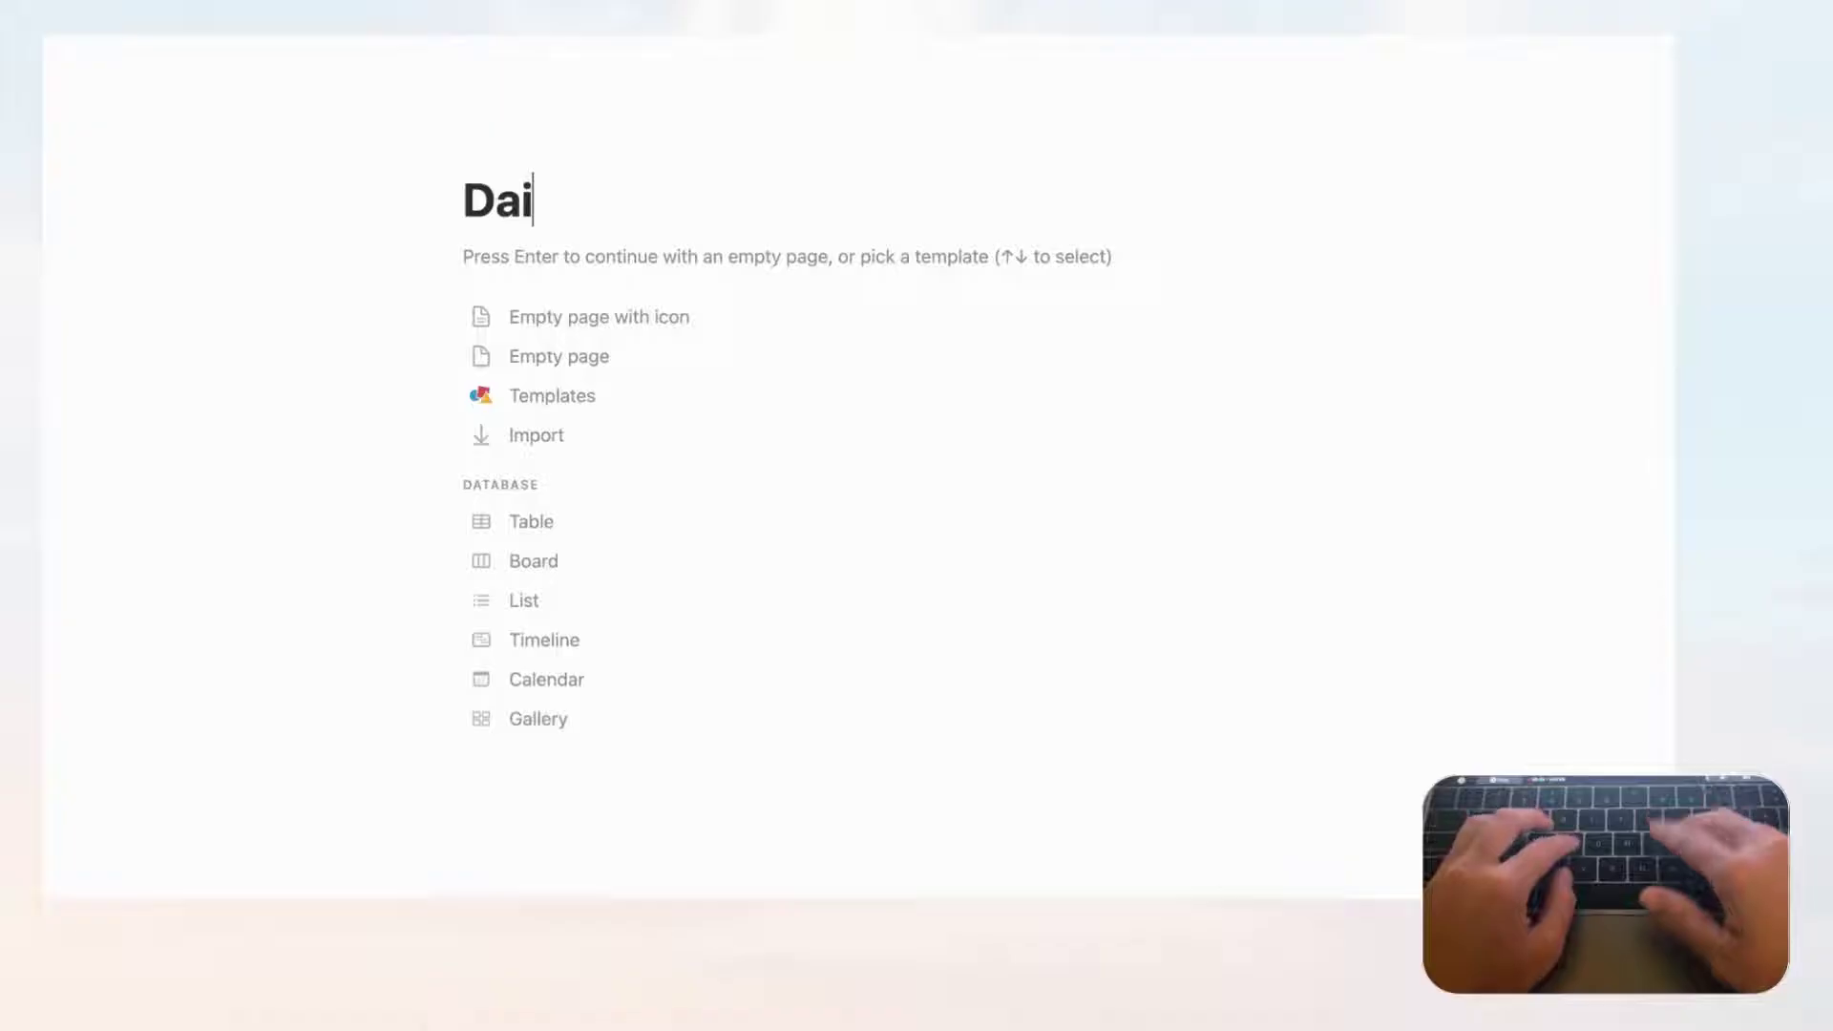
pyautogui.write('ly Planner')
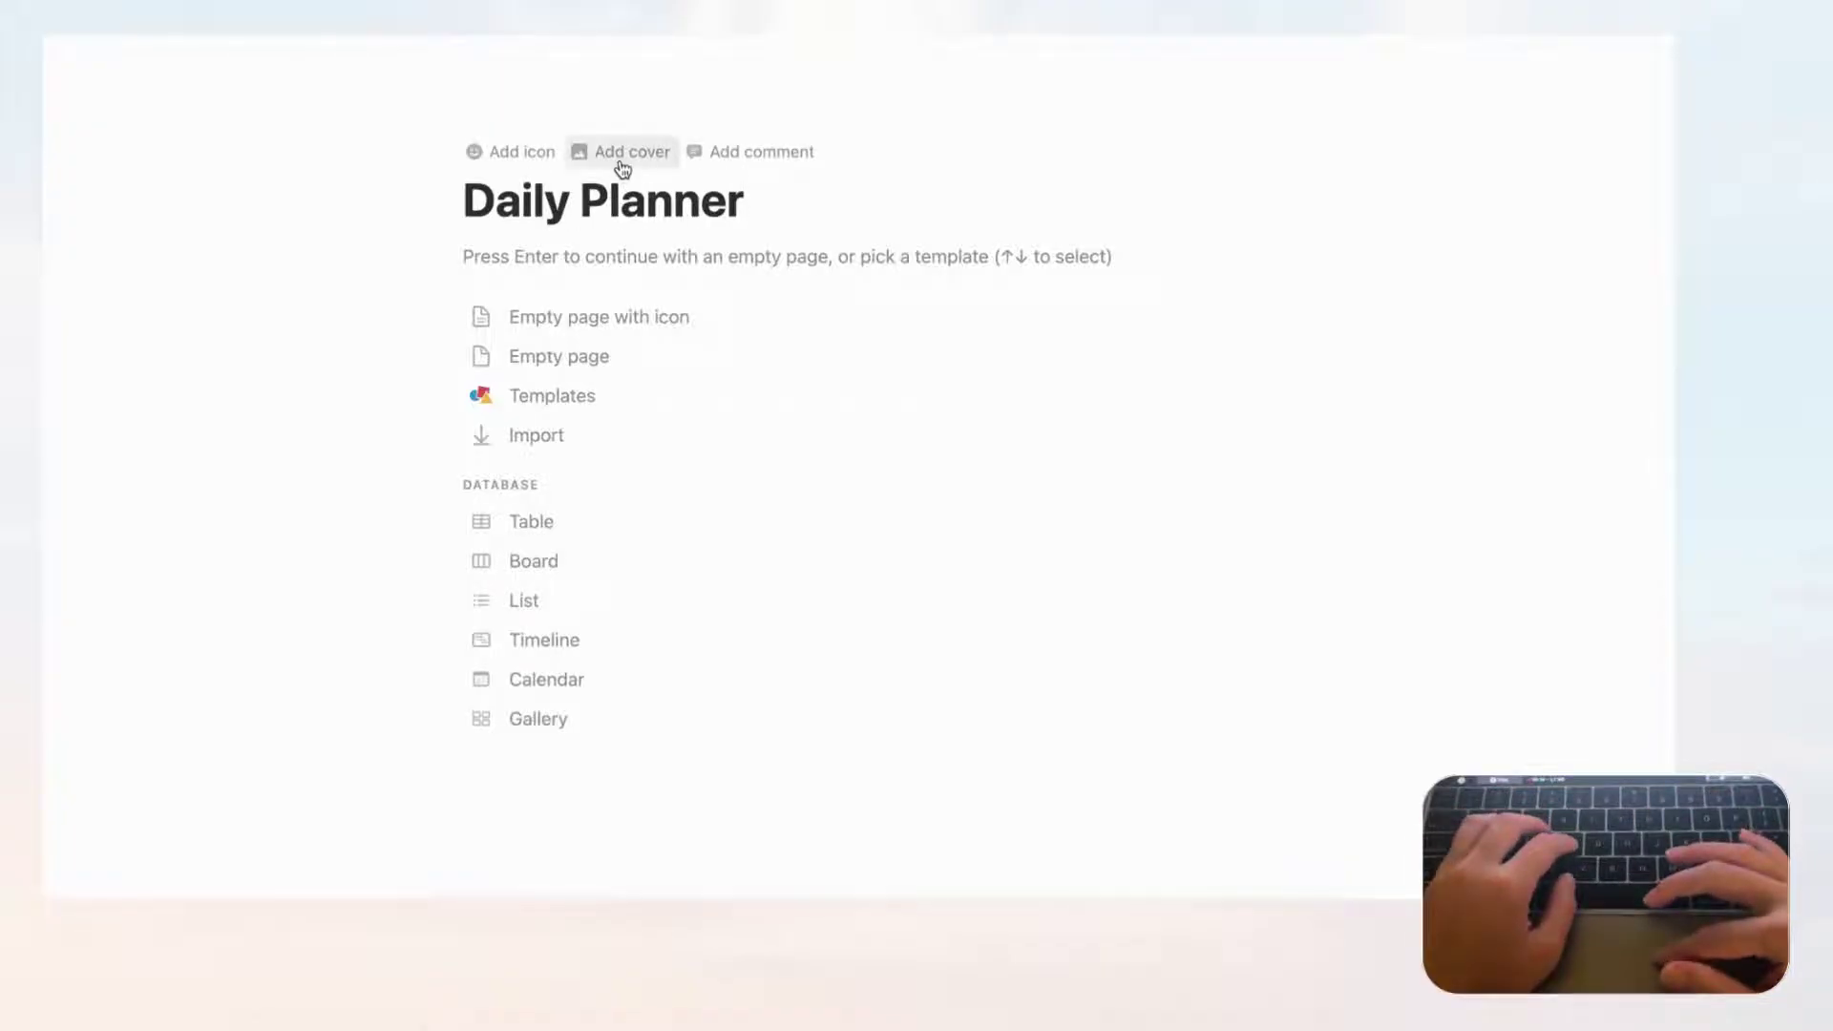
# - Set a cloudy-sky Unsplash photo, found by searching 'calm', as the page cover
pyautogui.click(629, 152)
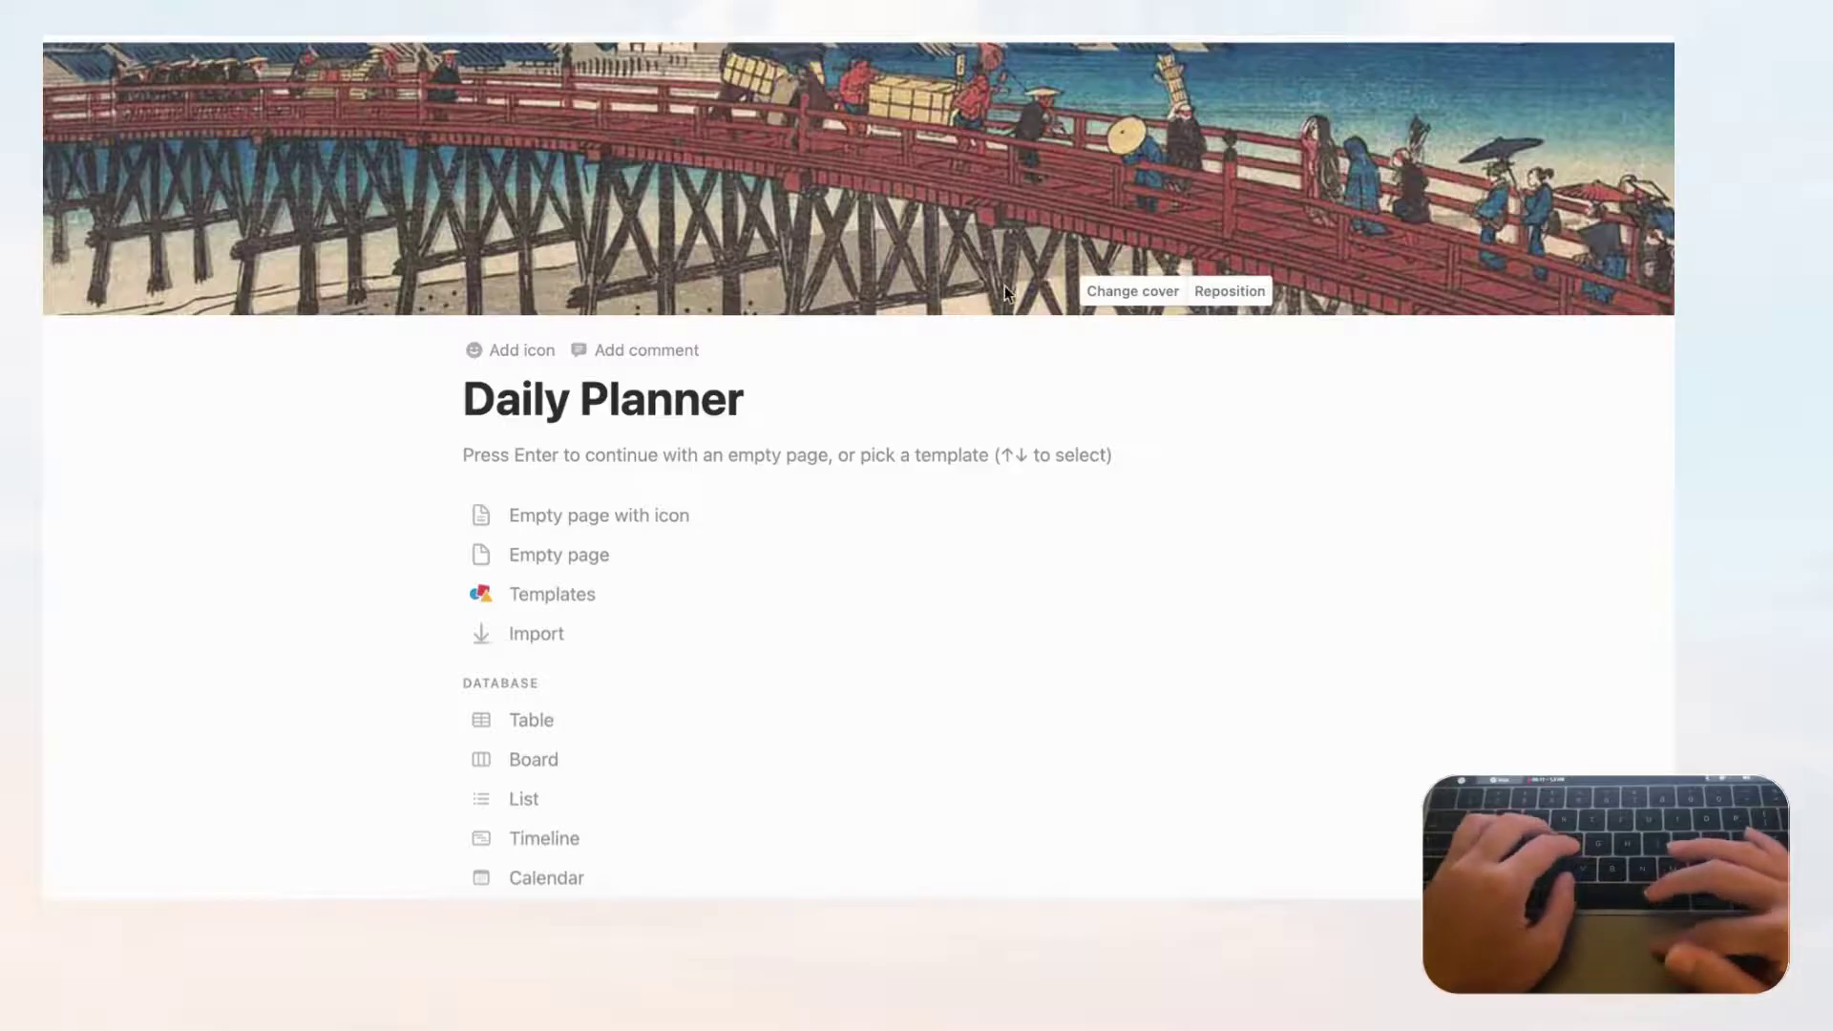
pyautogui.click(1132, 291)
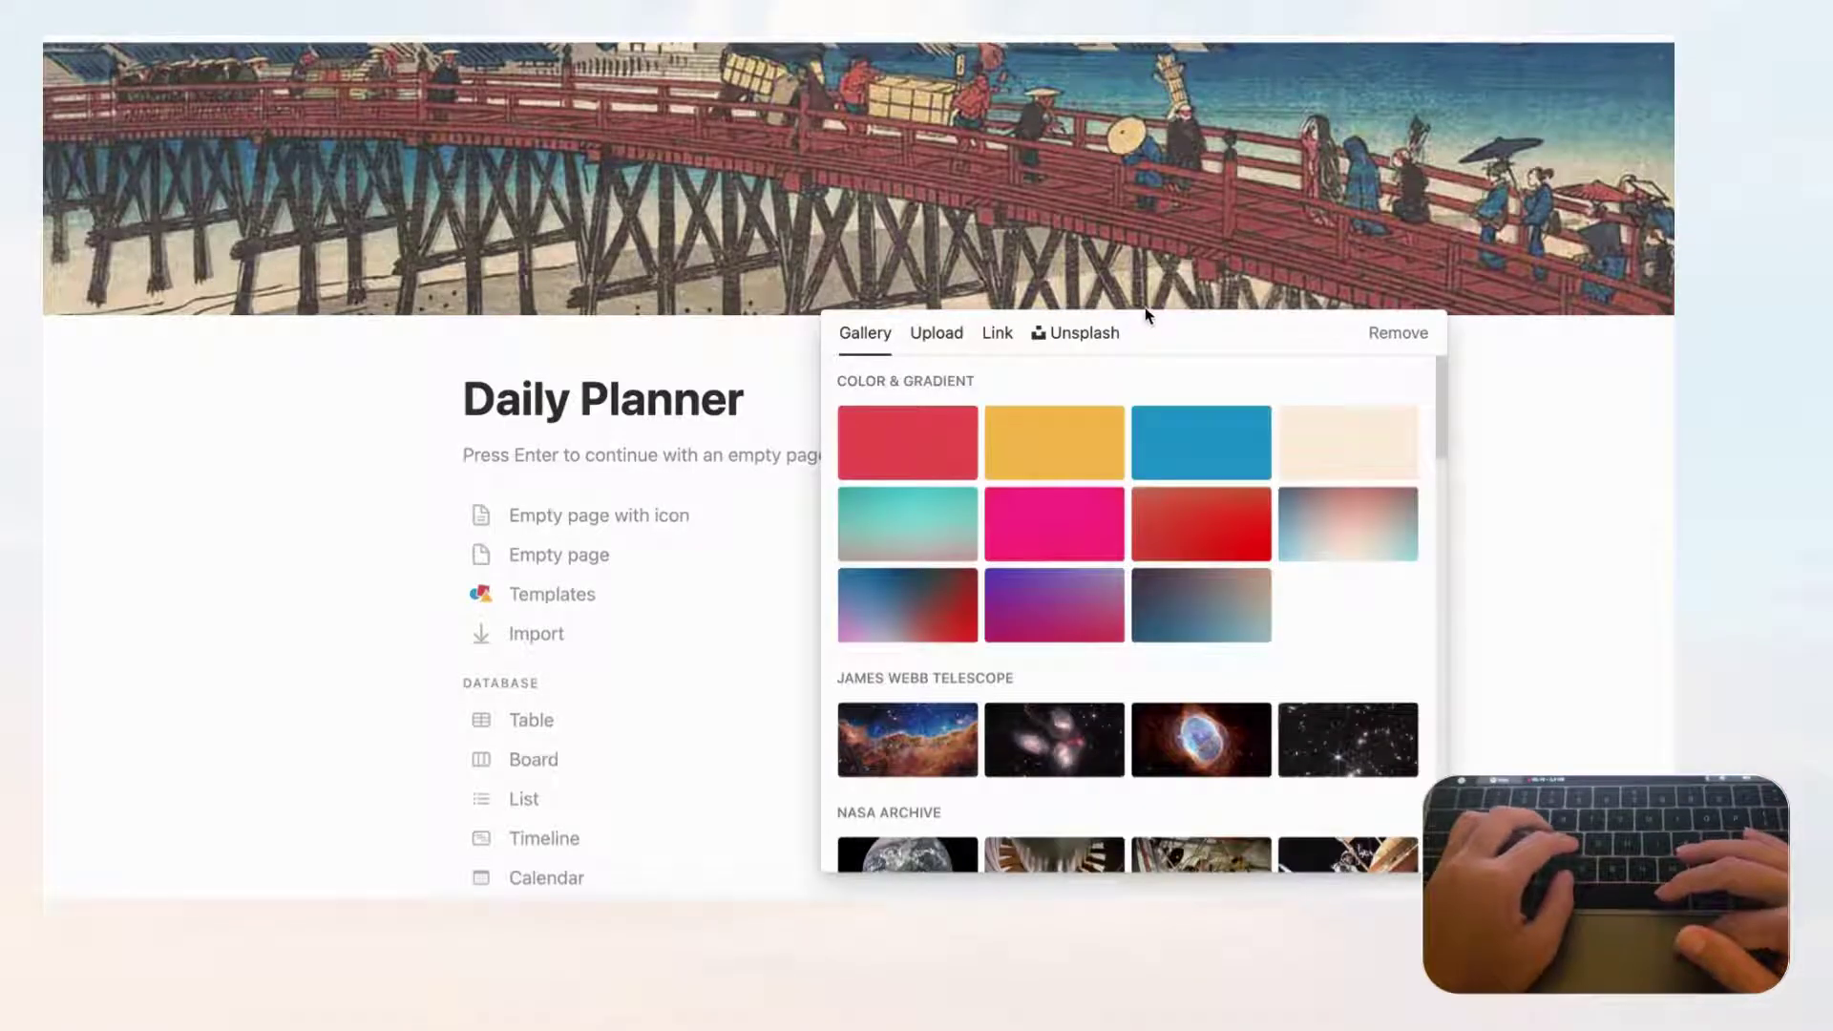
pyautogui.click(1100, 343)
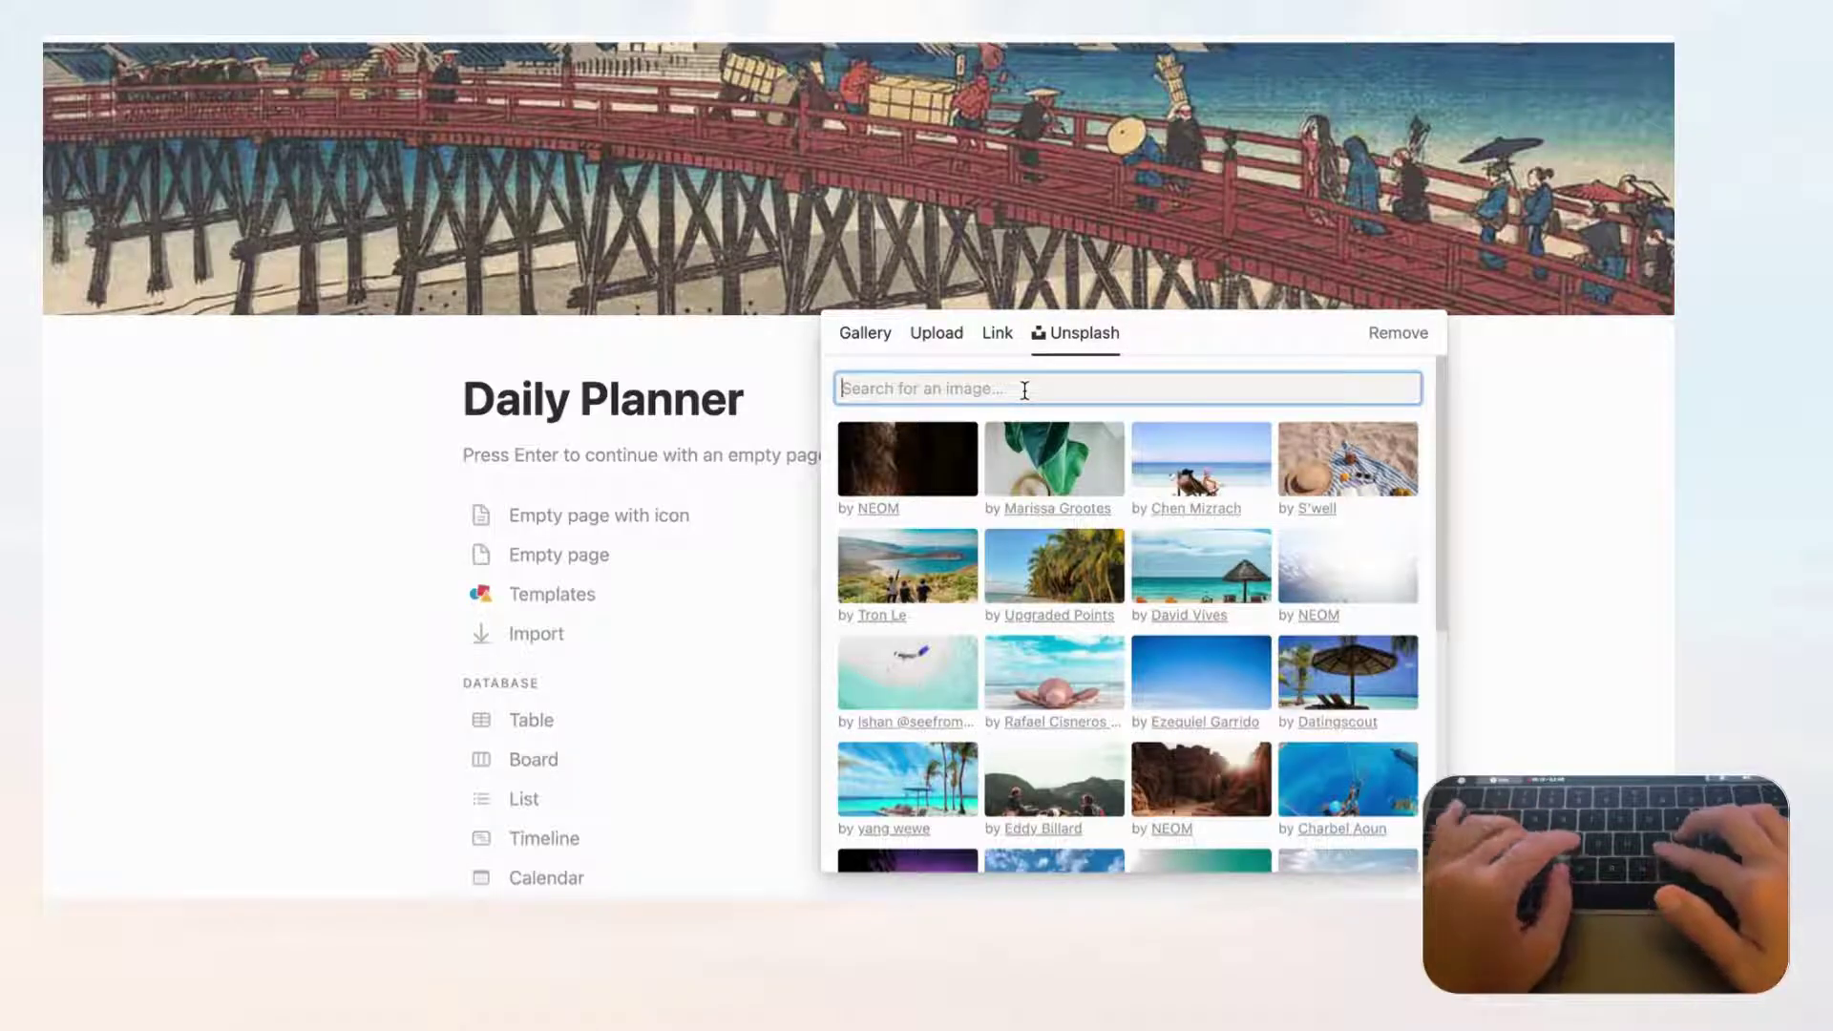
pyautogui.write('calm')
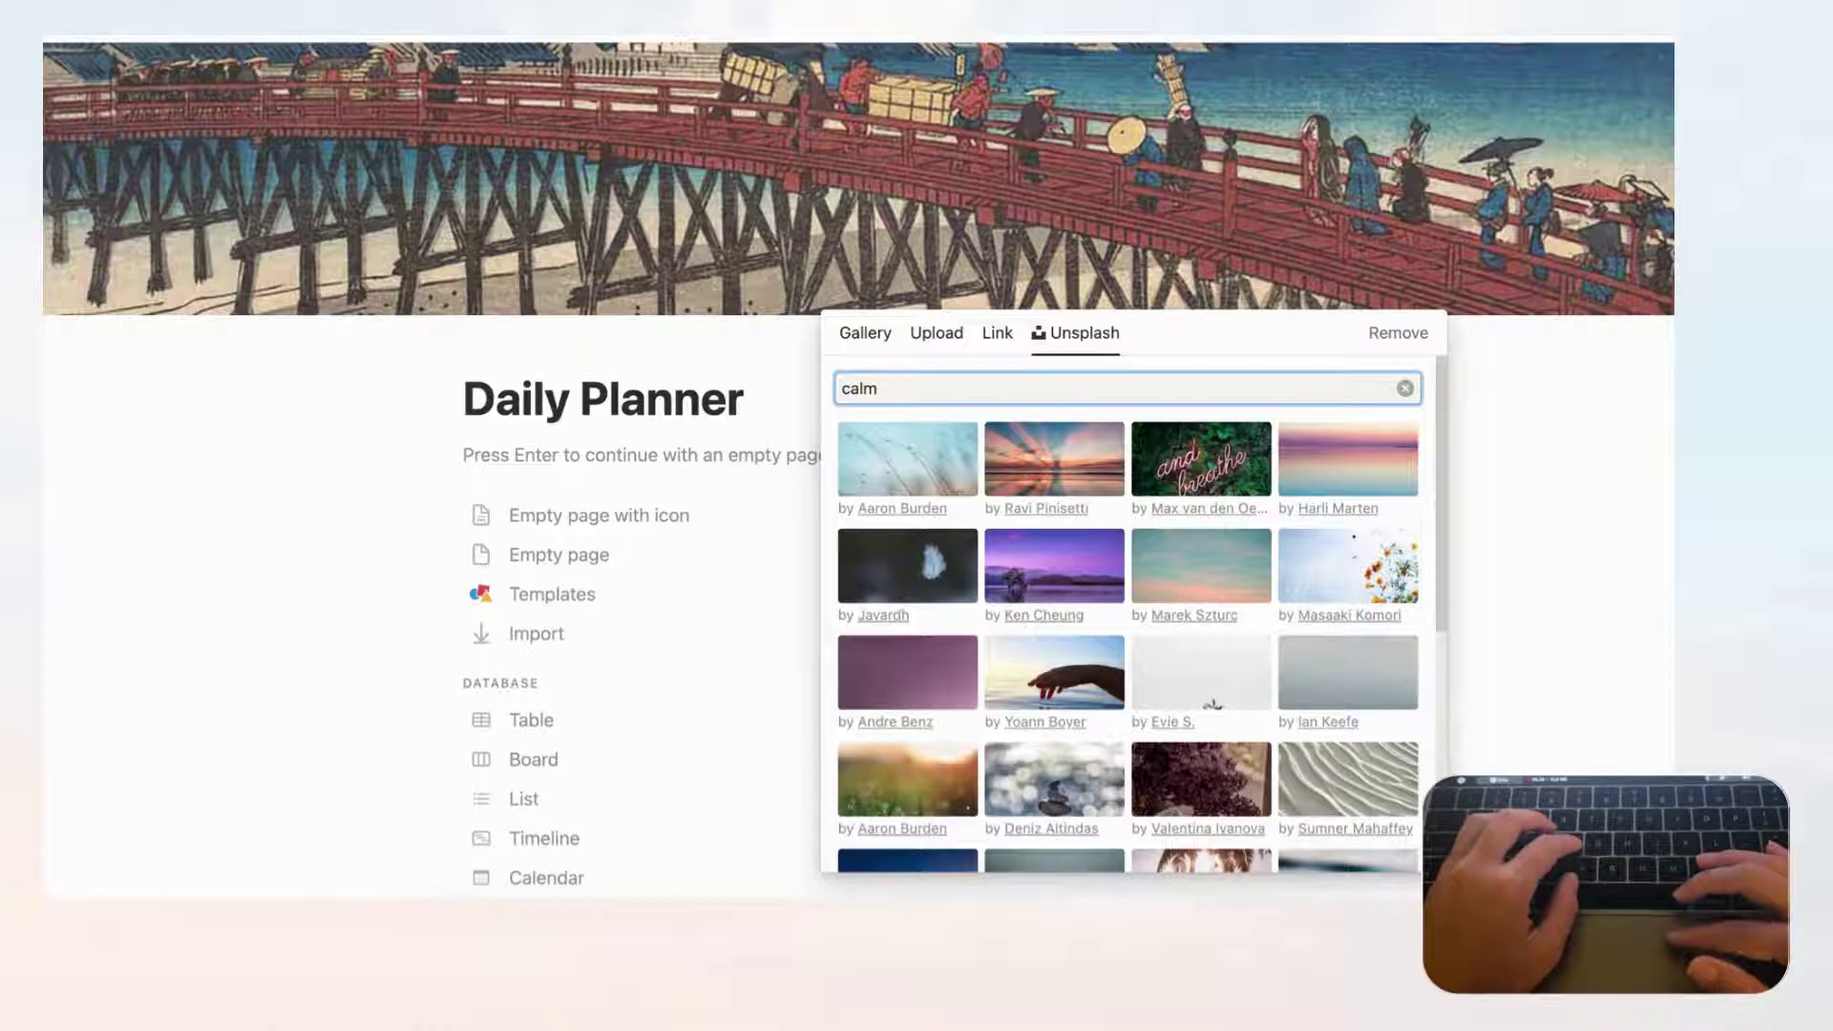
pyautogui.scroll(-8, 1105, 532)
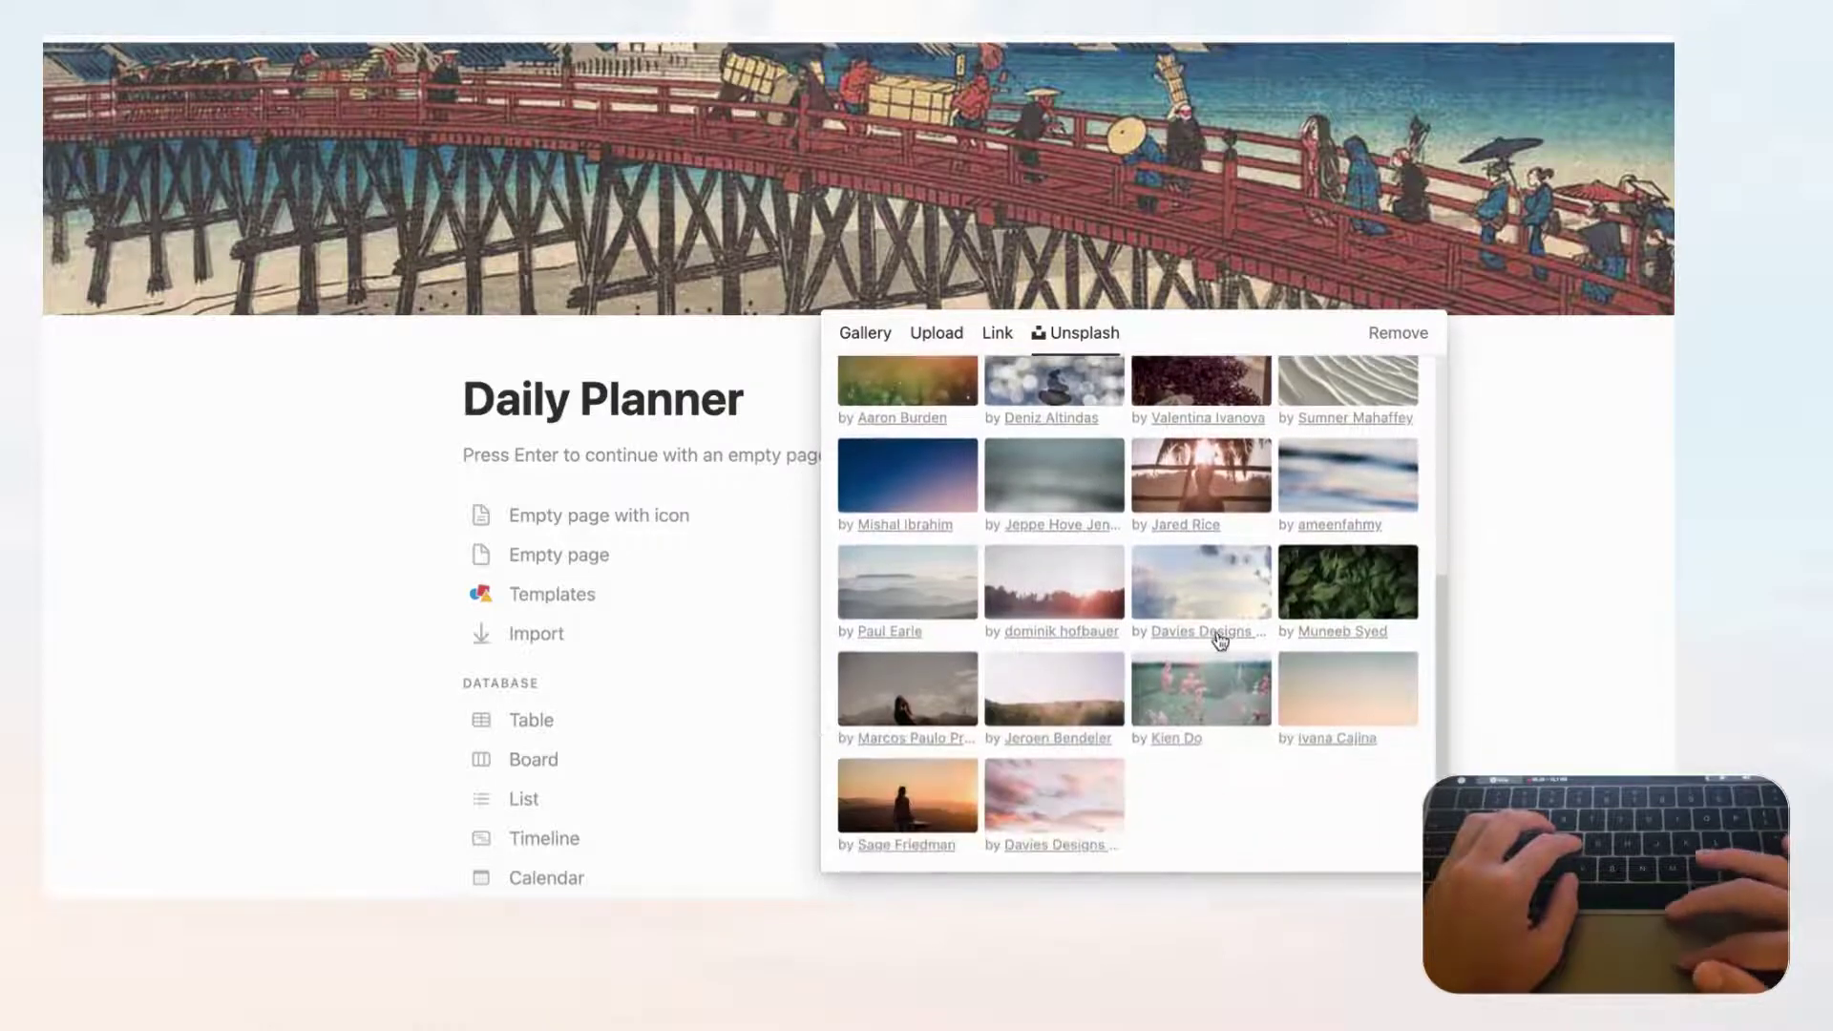
pyautogui.click(1200, 592)
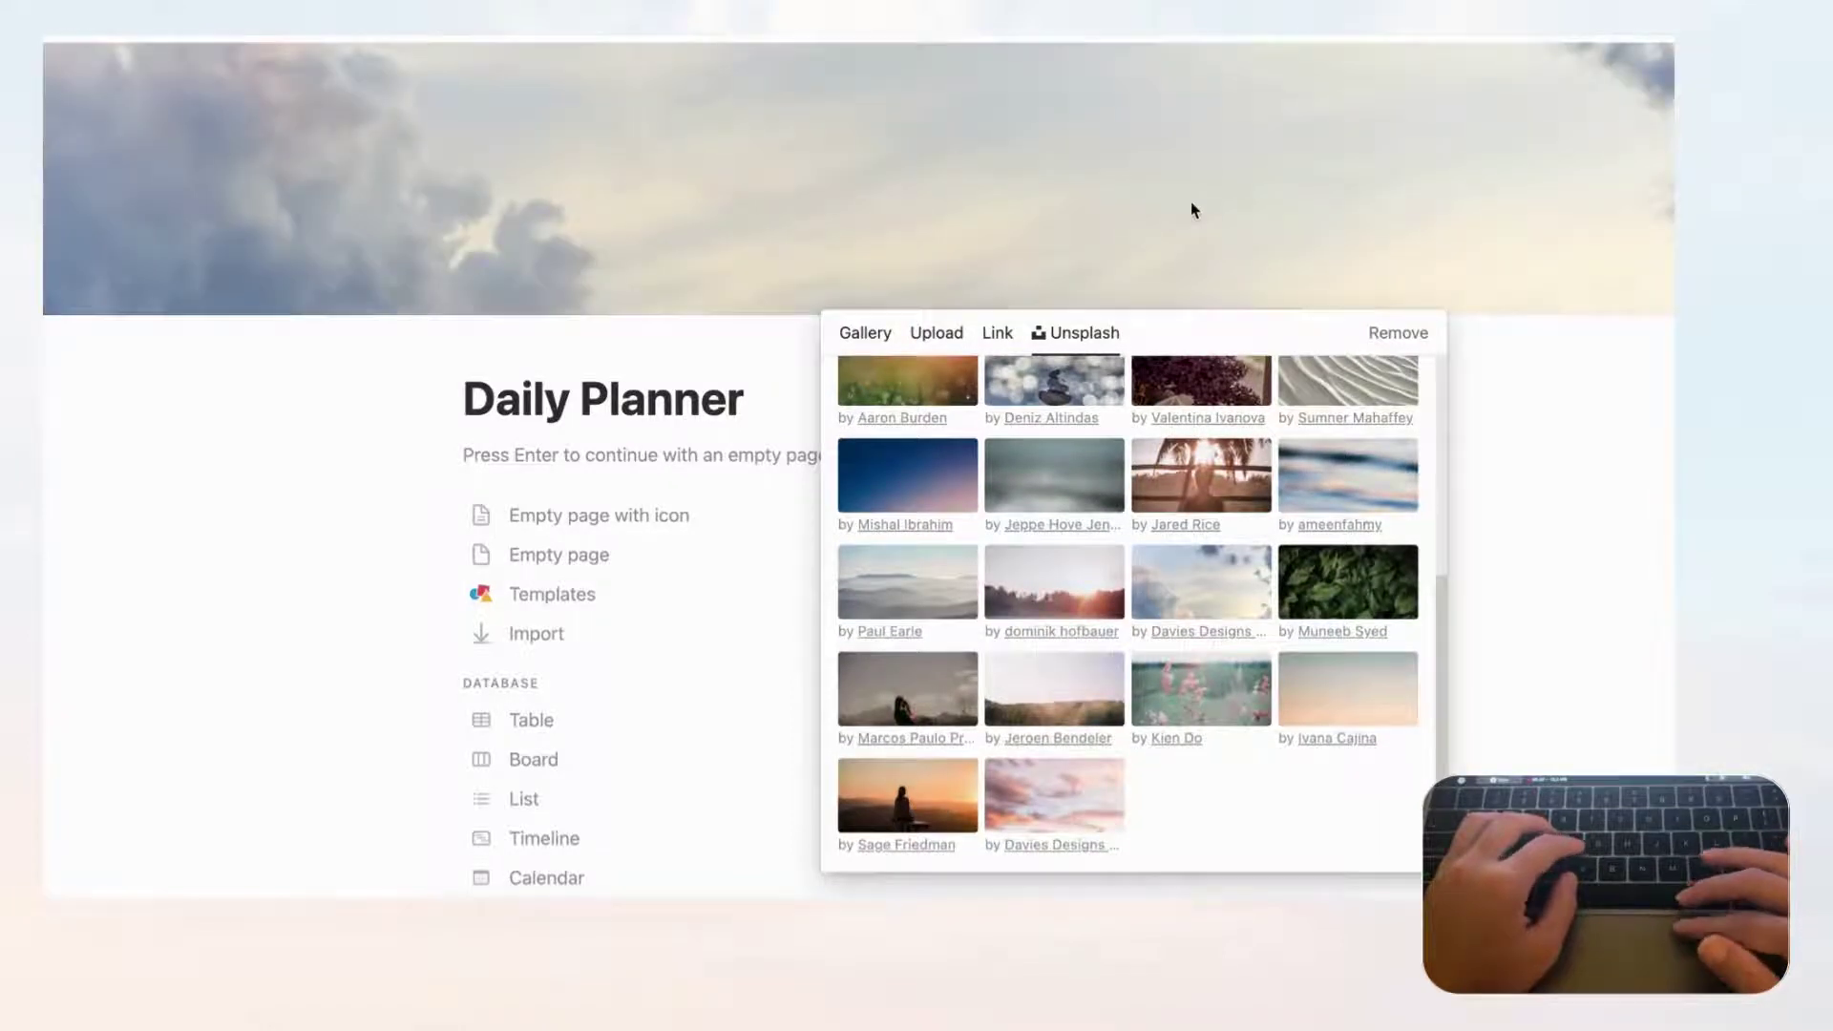
pyautogui.click(1332, 229)
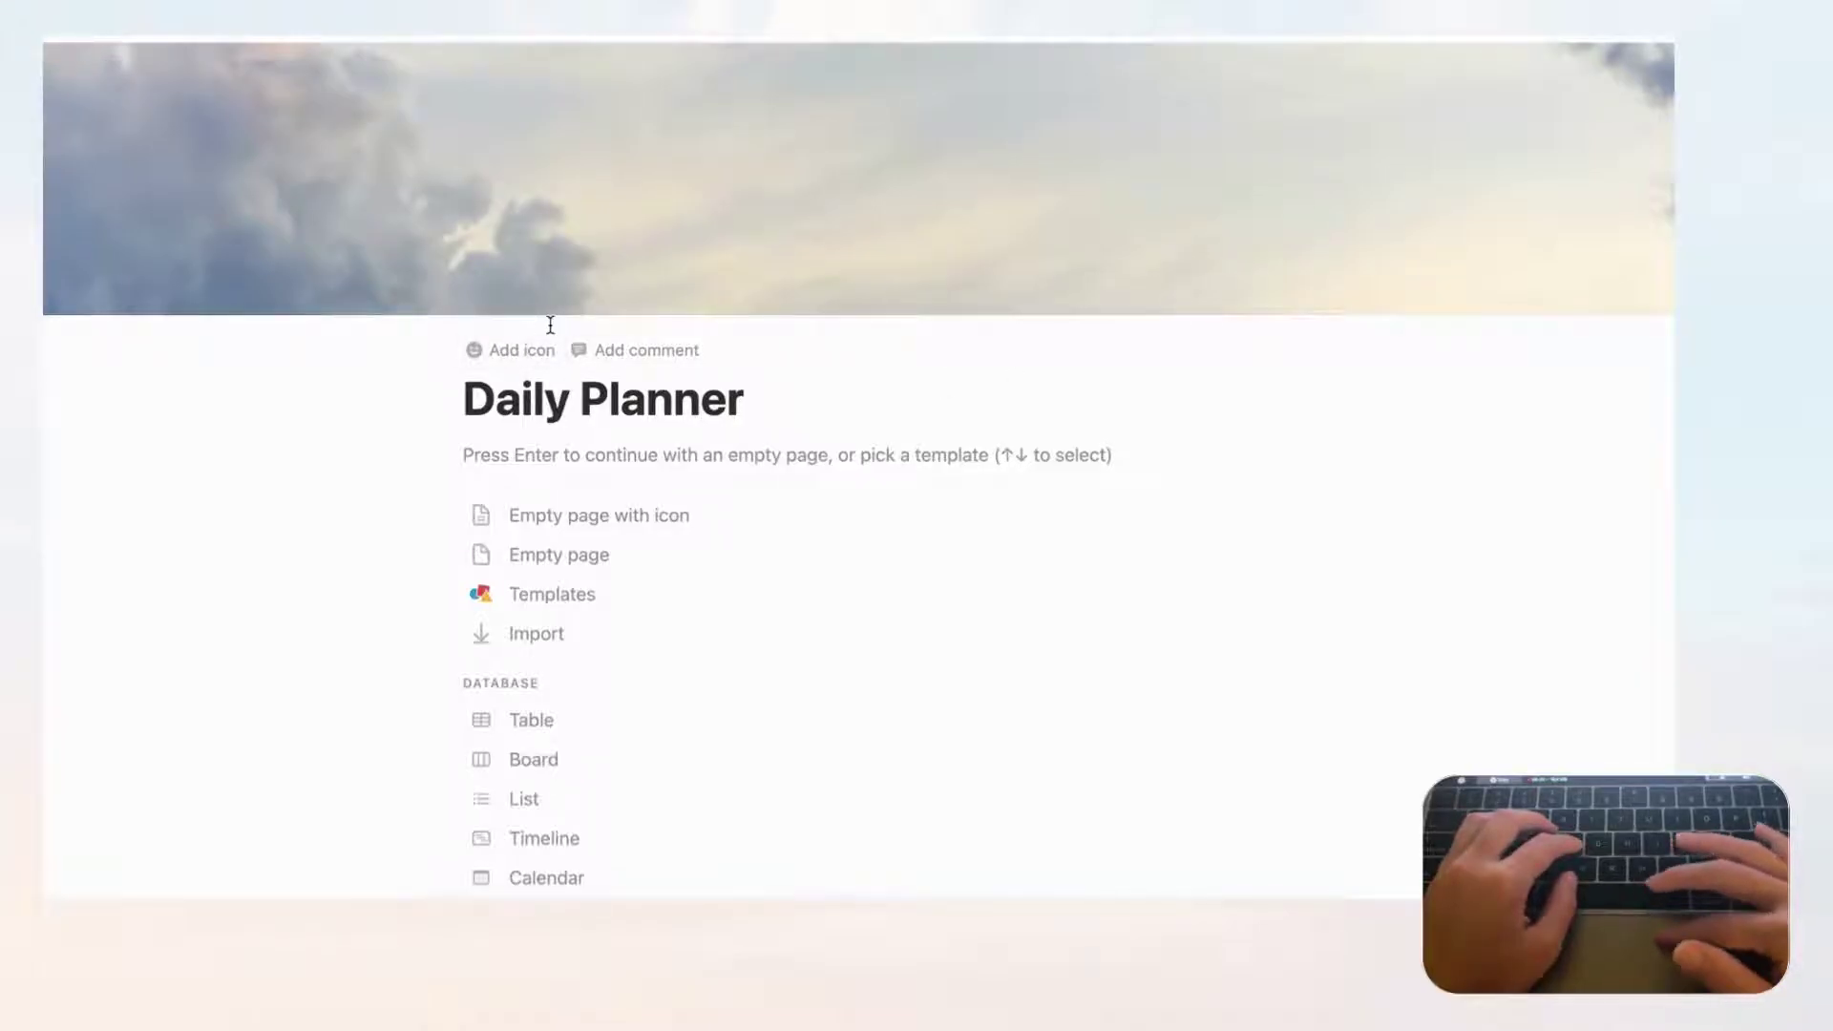
# - Start the page empty and insert a new table database named 'Daily Planner Entries'
pyautogui.click(569, 554)
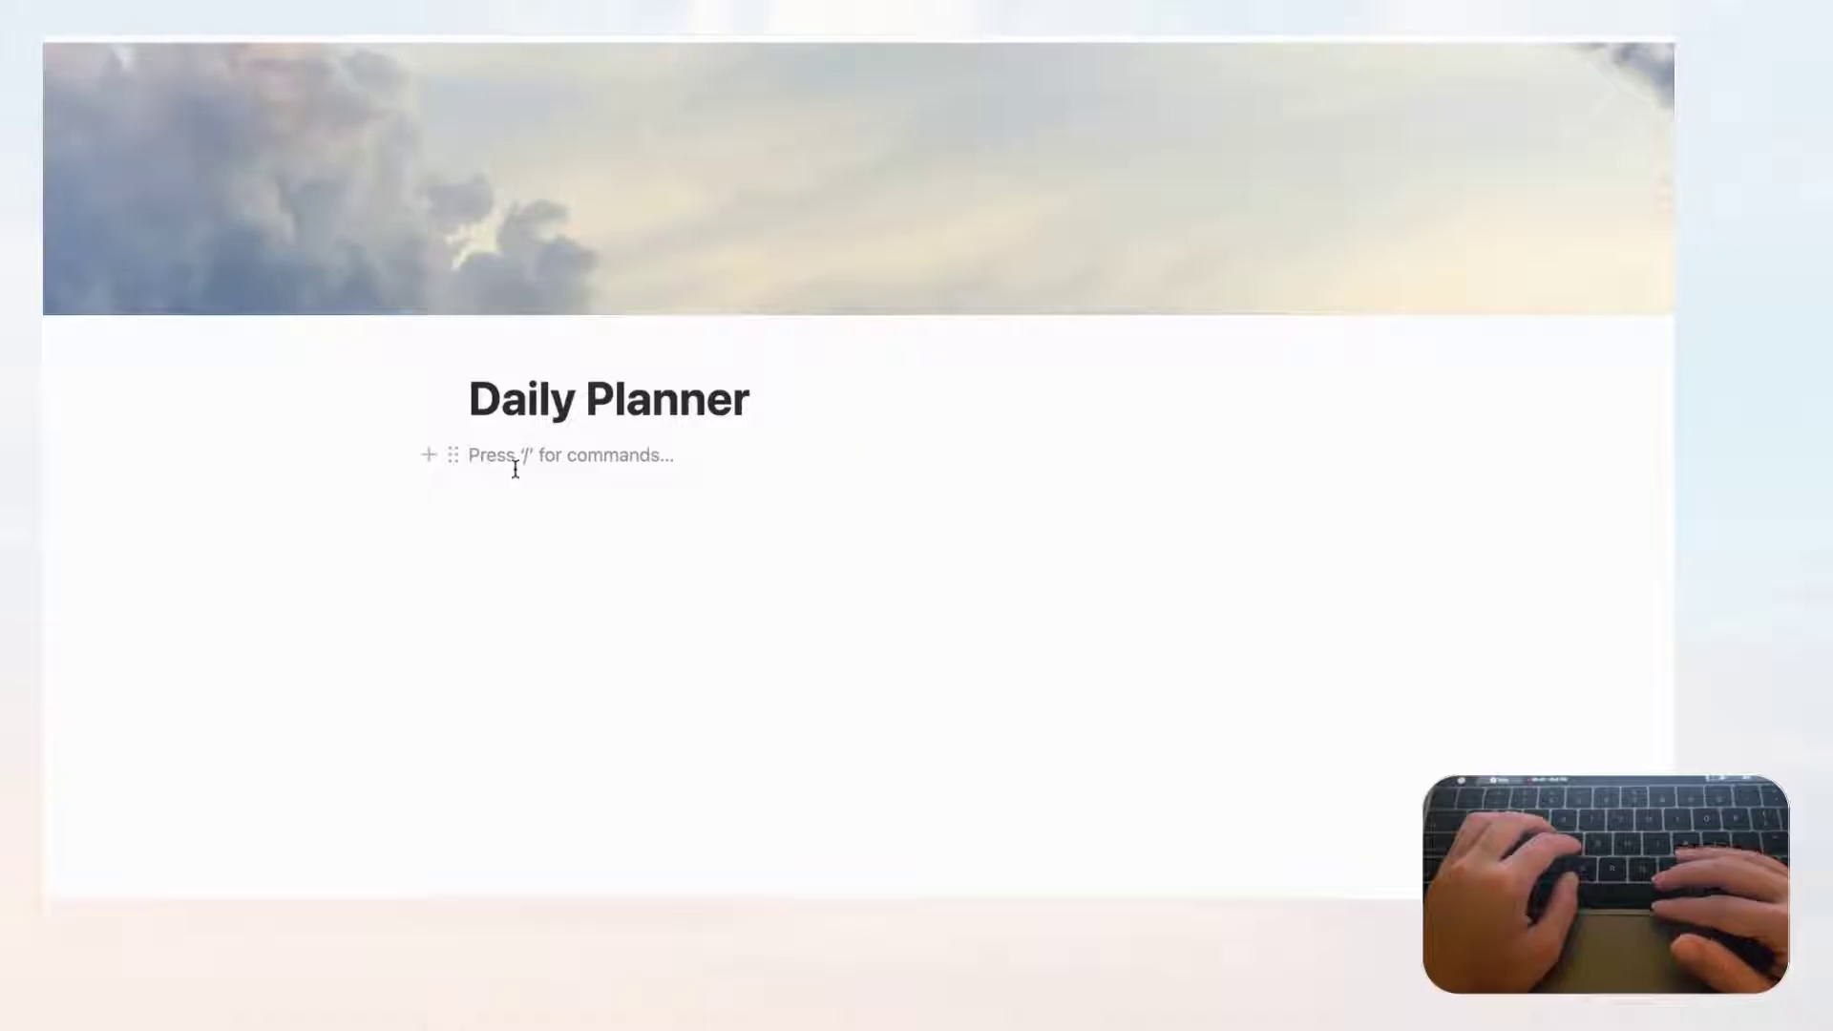
pyautogui.write('/table')
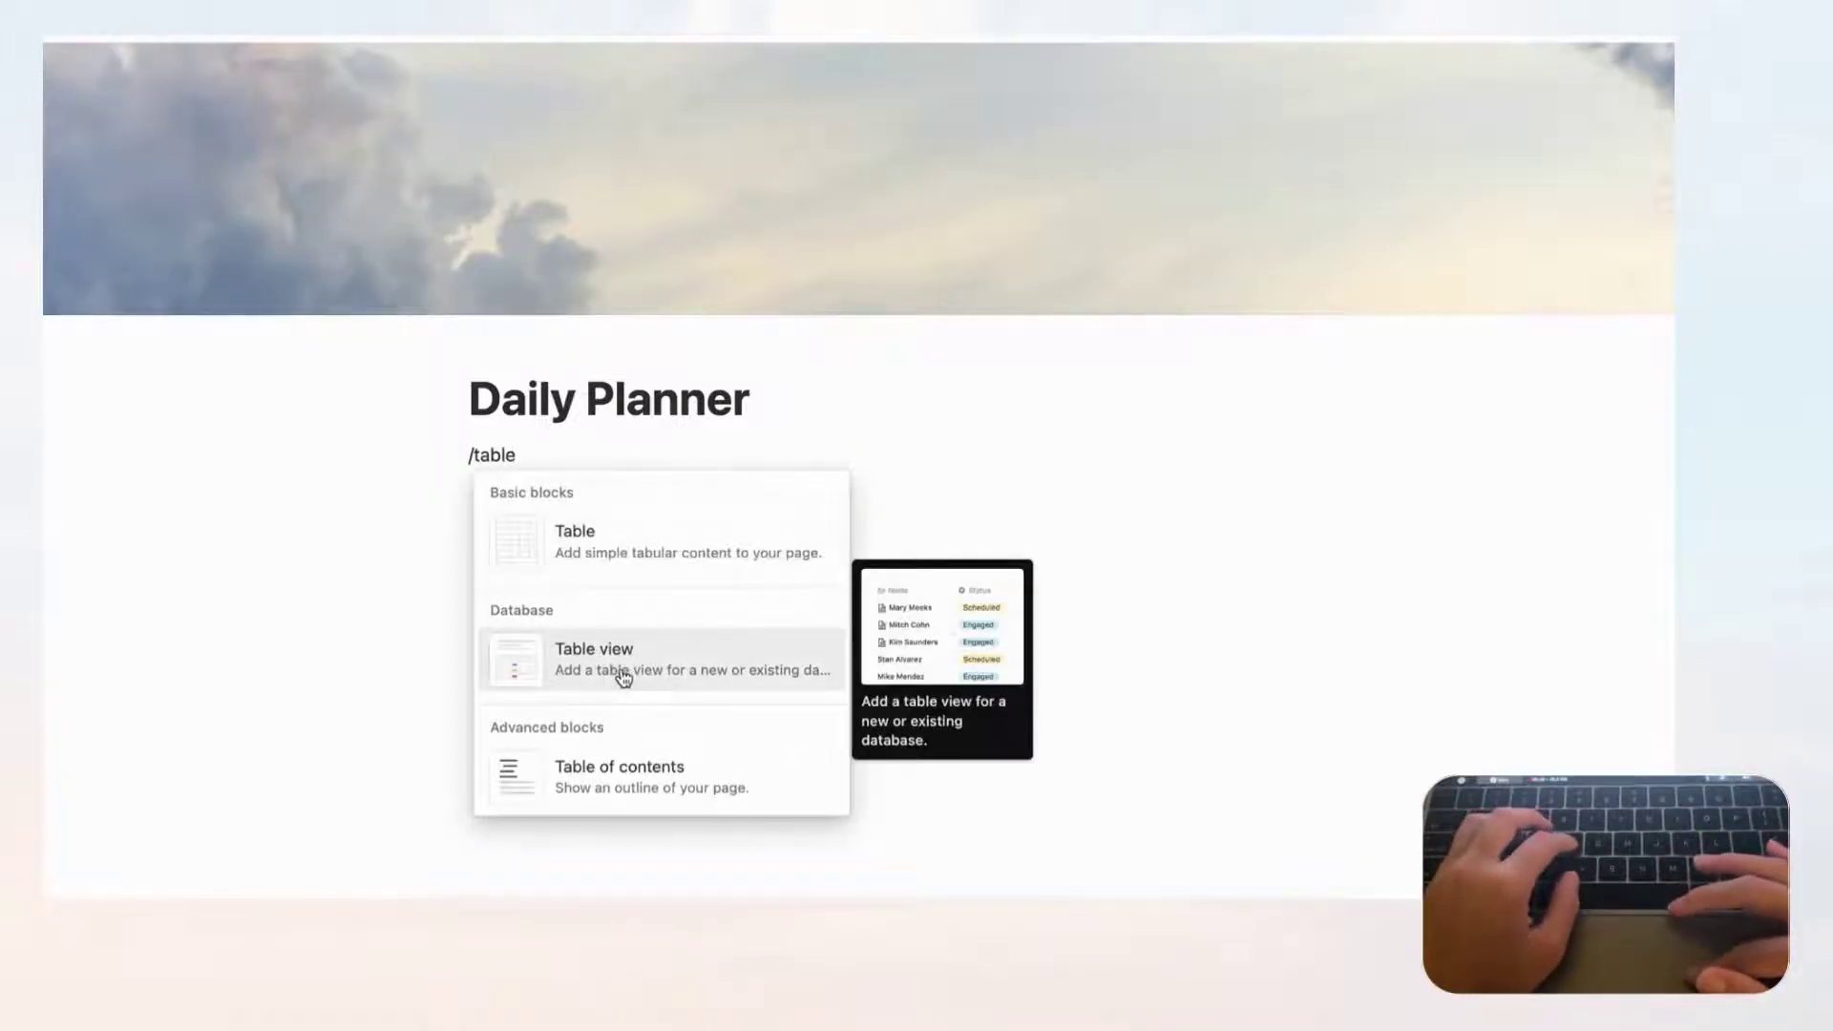
pyautogui.click(622, 668)
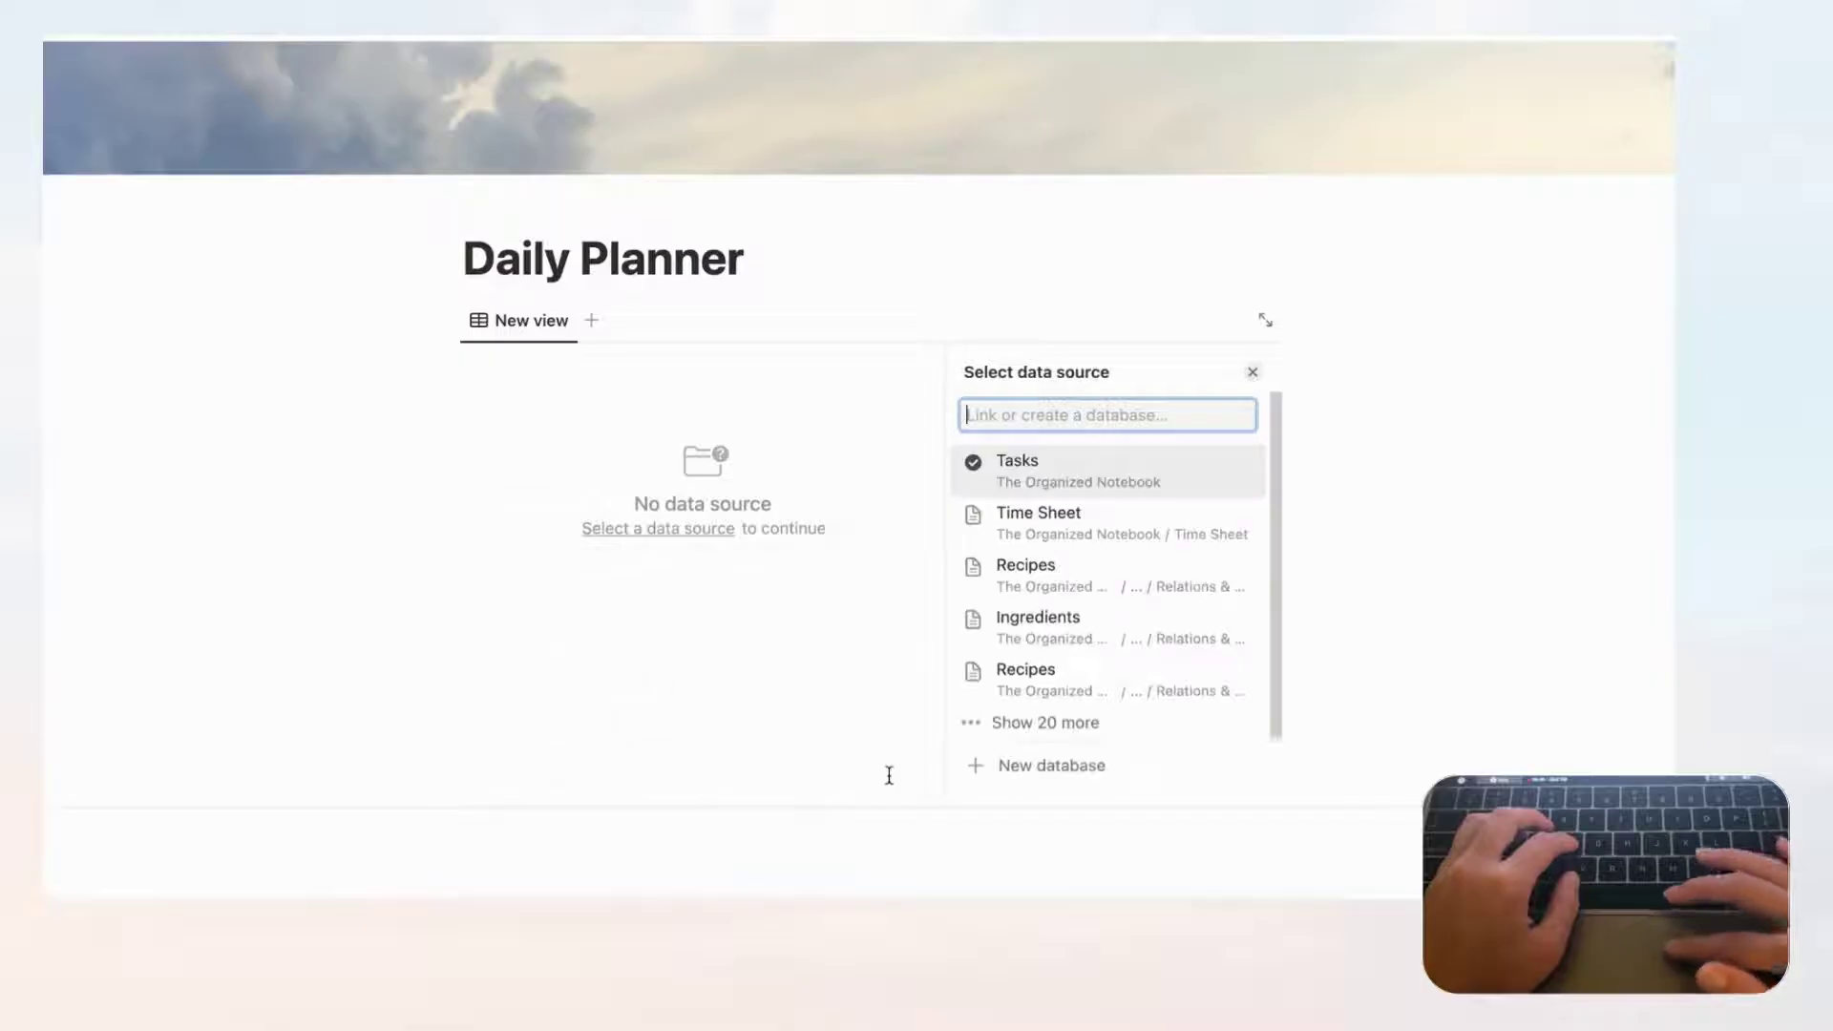
pyautogui.click(984, 766)
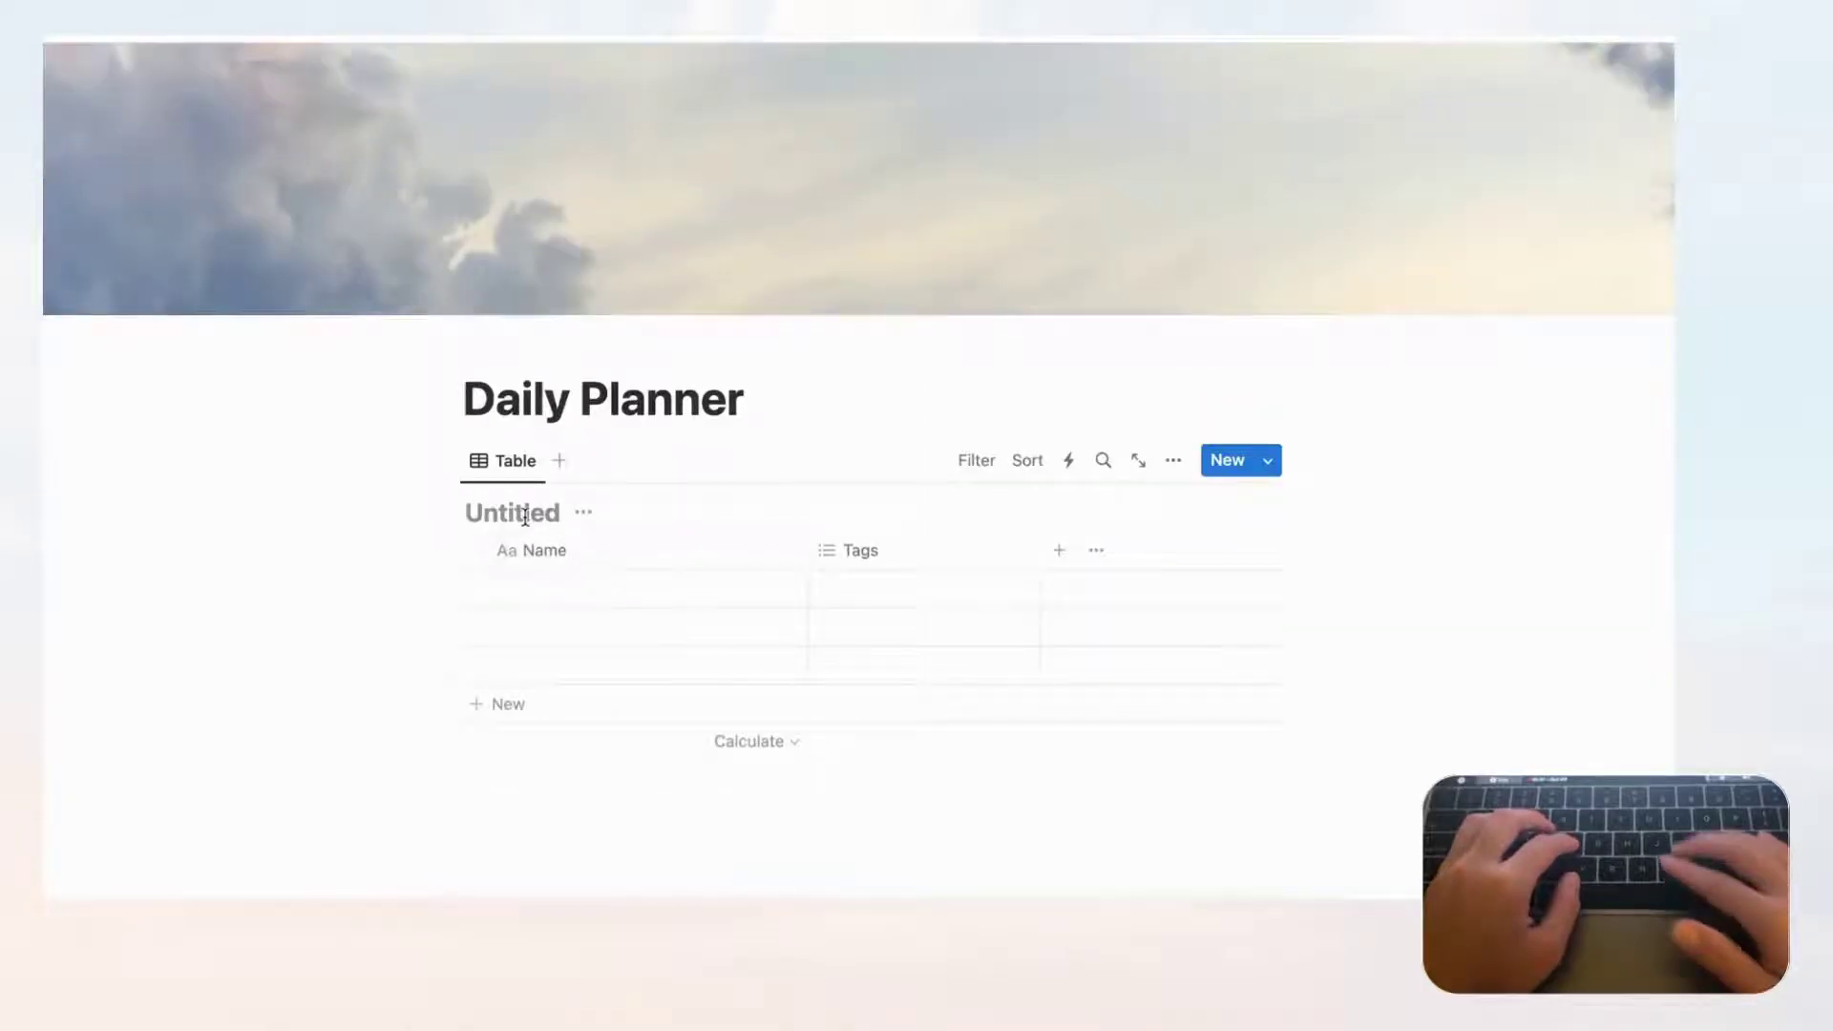
pyautogui.write('Daily Planner Entries')
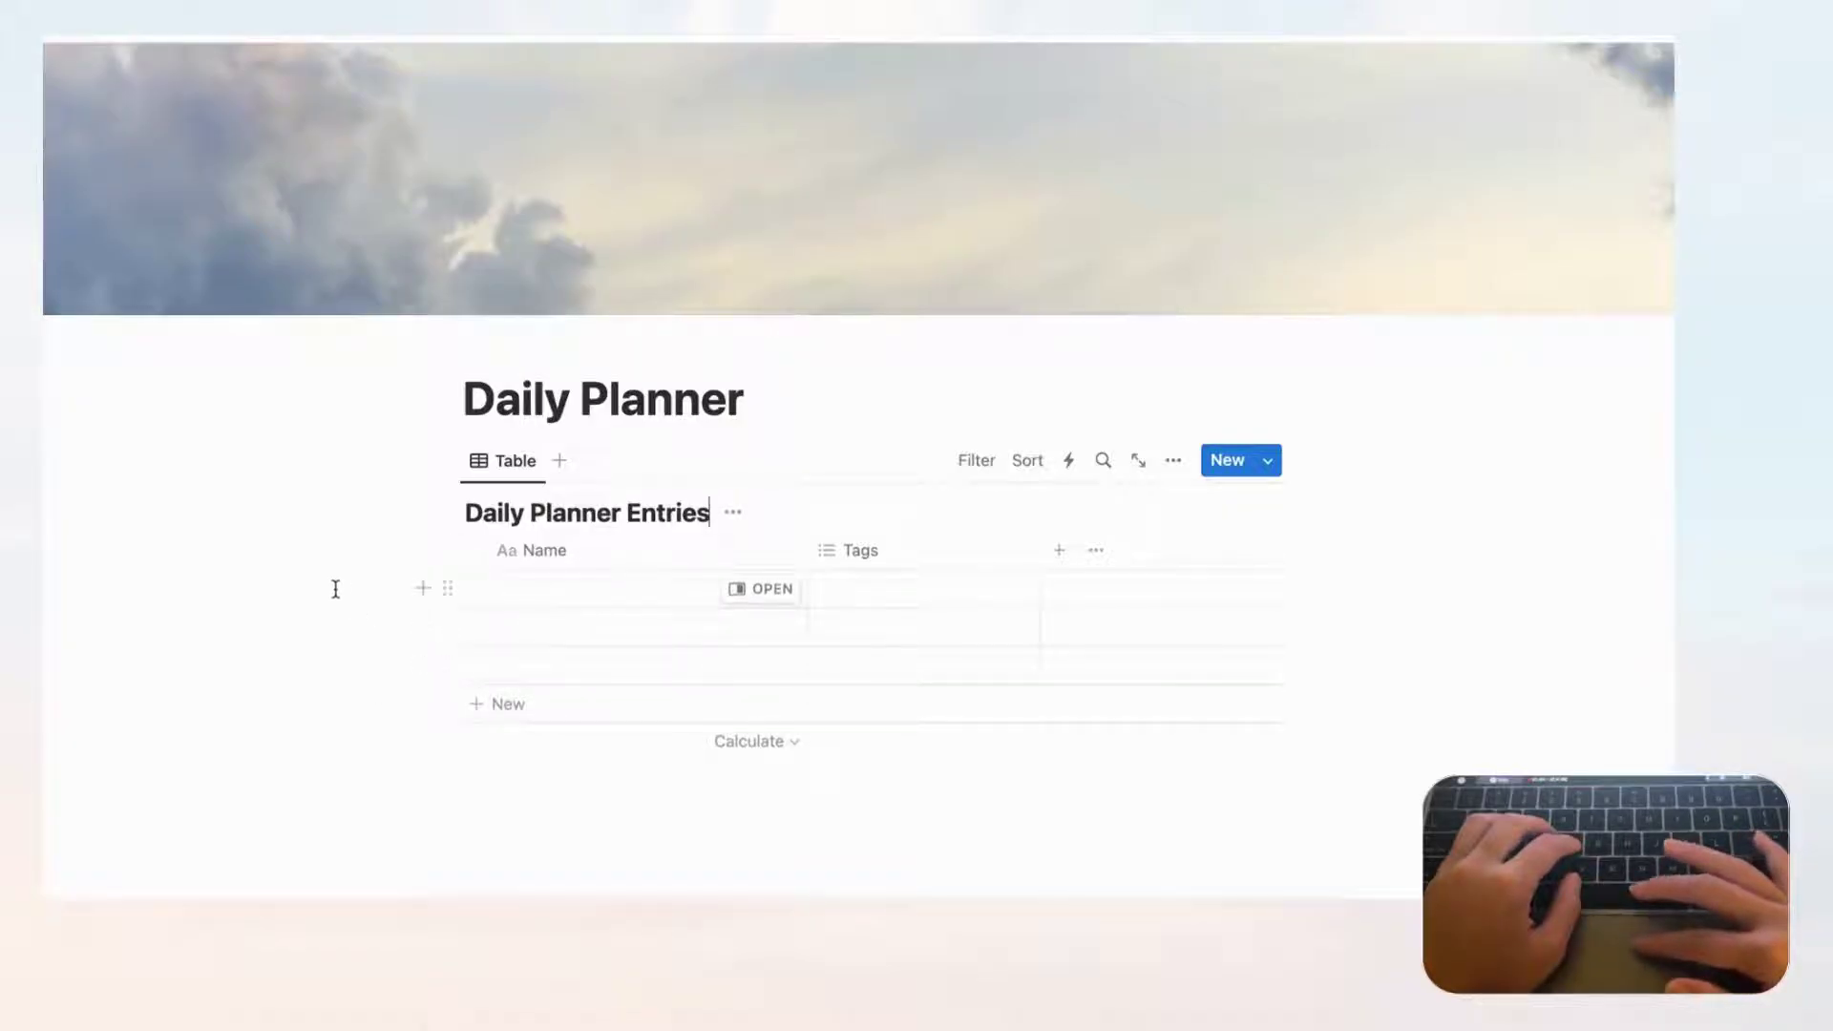
pyautogui.moveTo(330, 582); pyautogui.dragTo(532, 683)
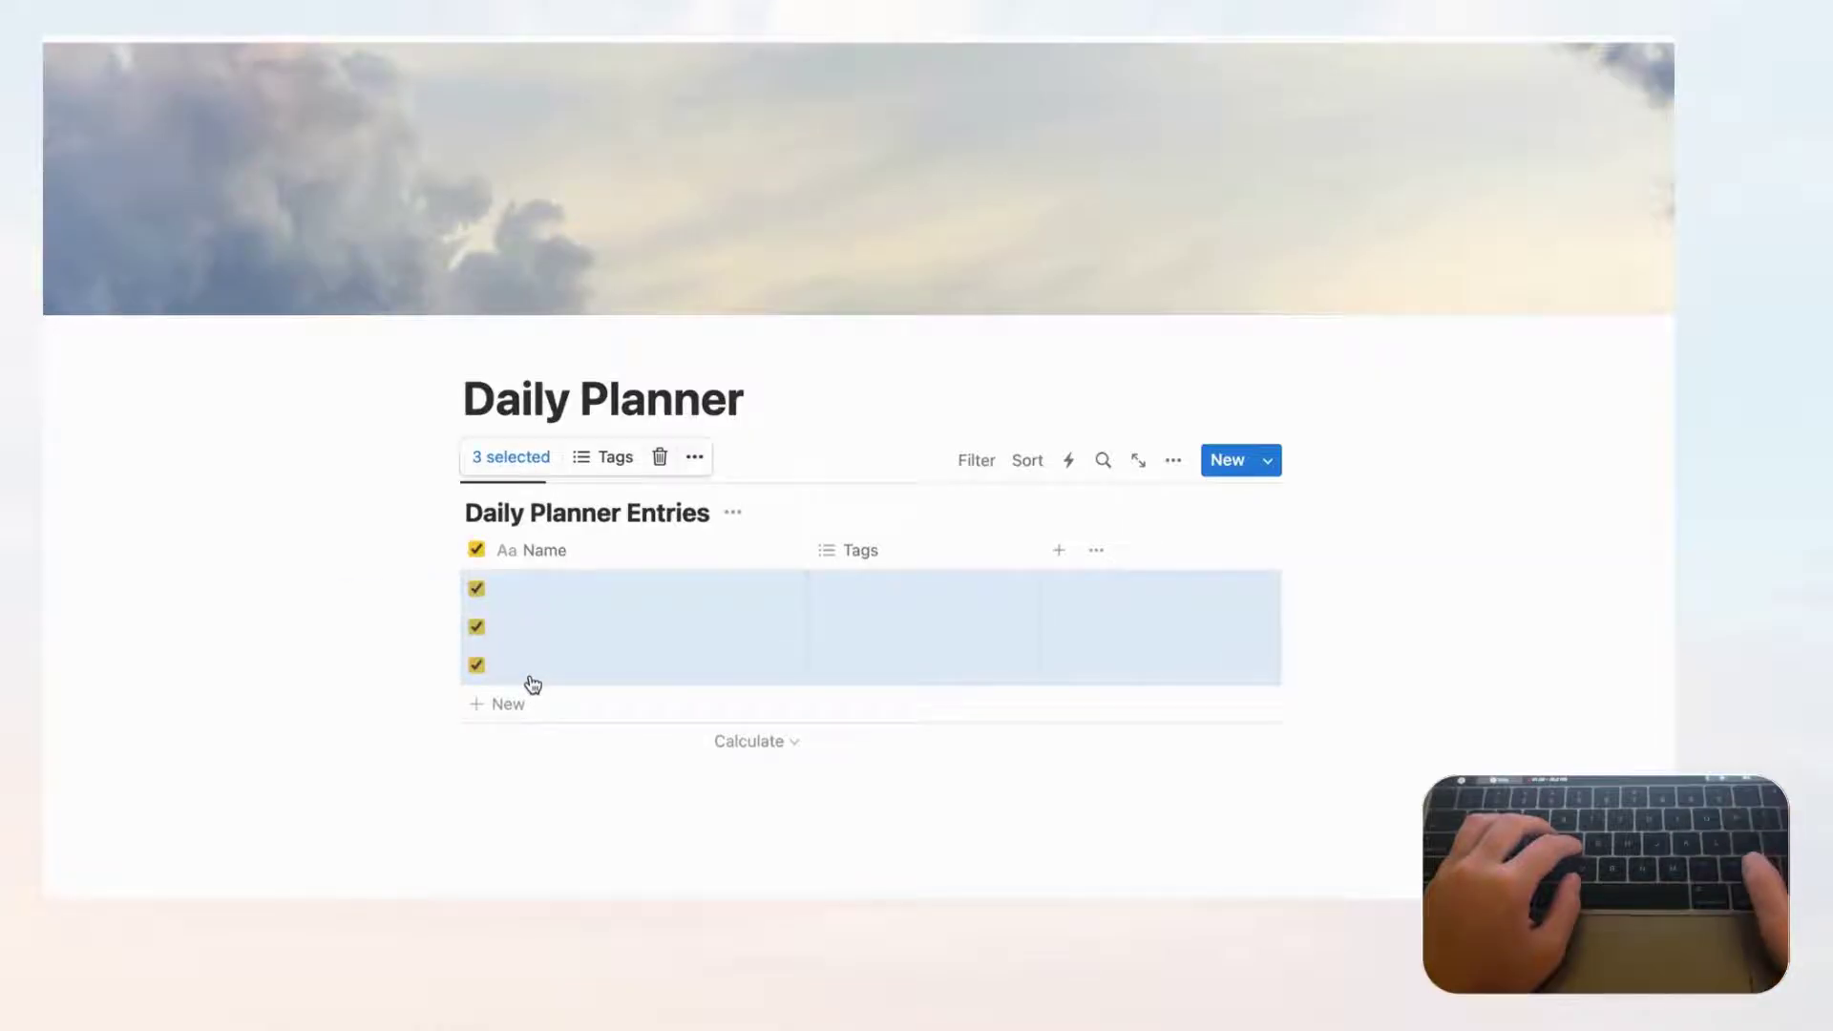
# - Delete the three empty rows and the Tags column from the table
pyautogui.press('BackSpace')
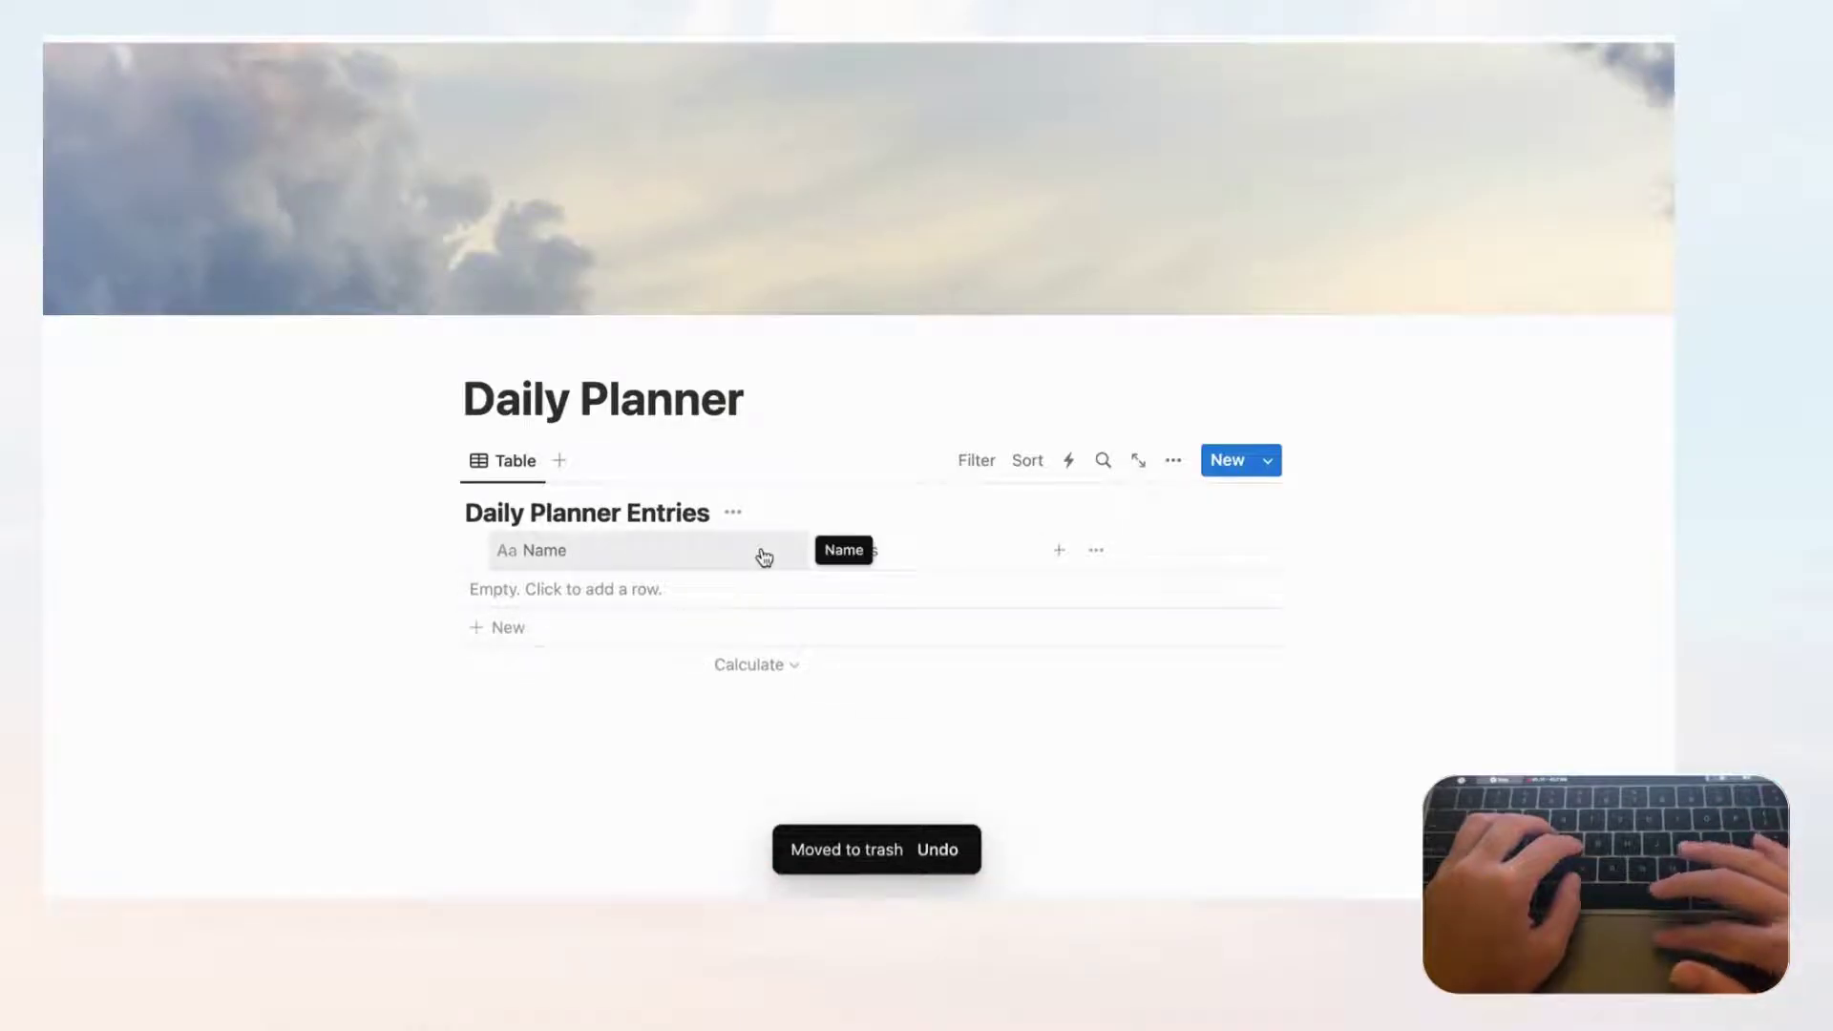
pyautogui.click(903, 561)
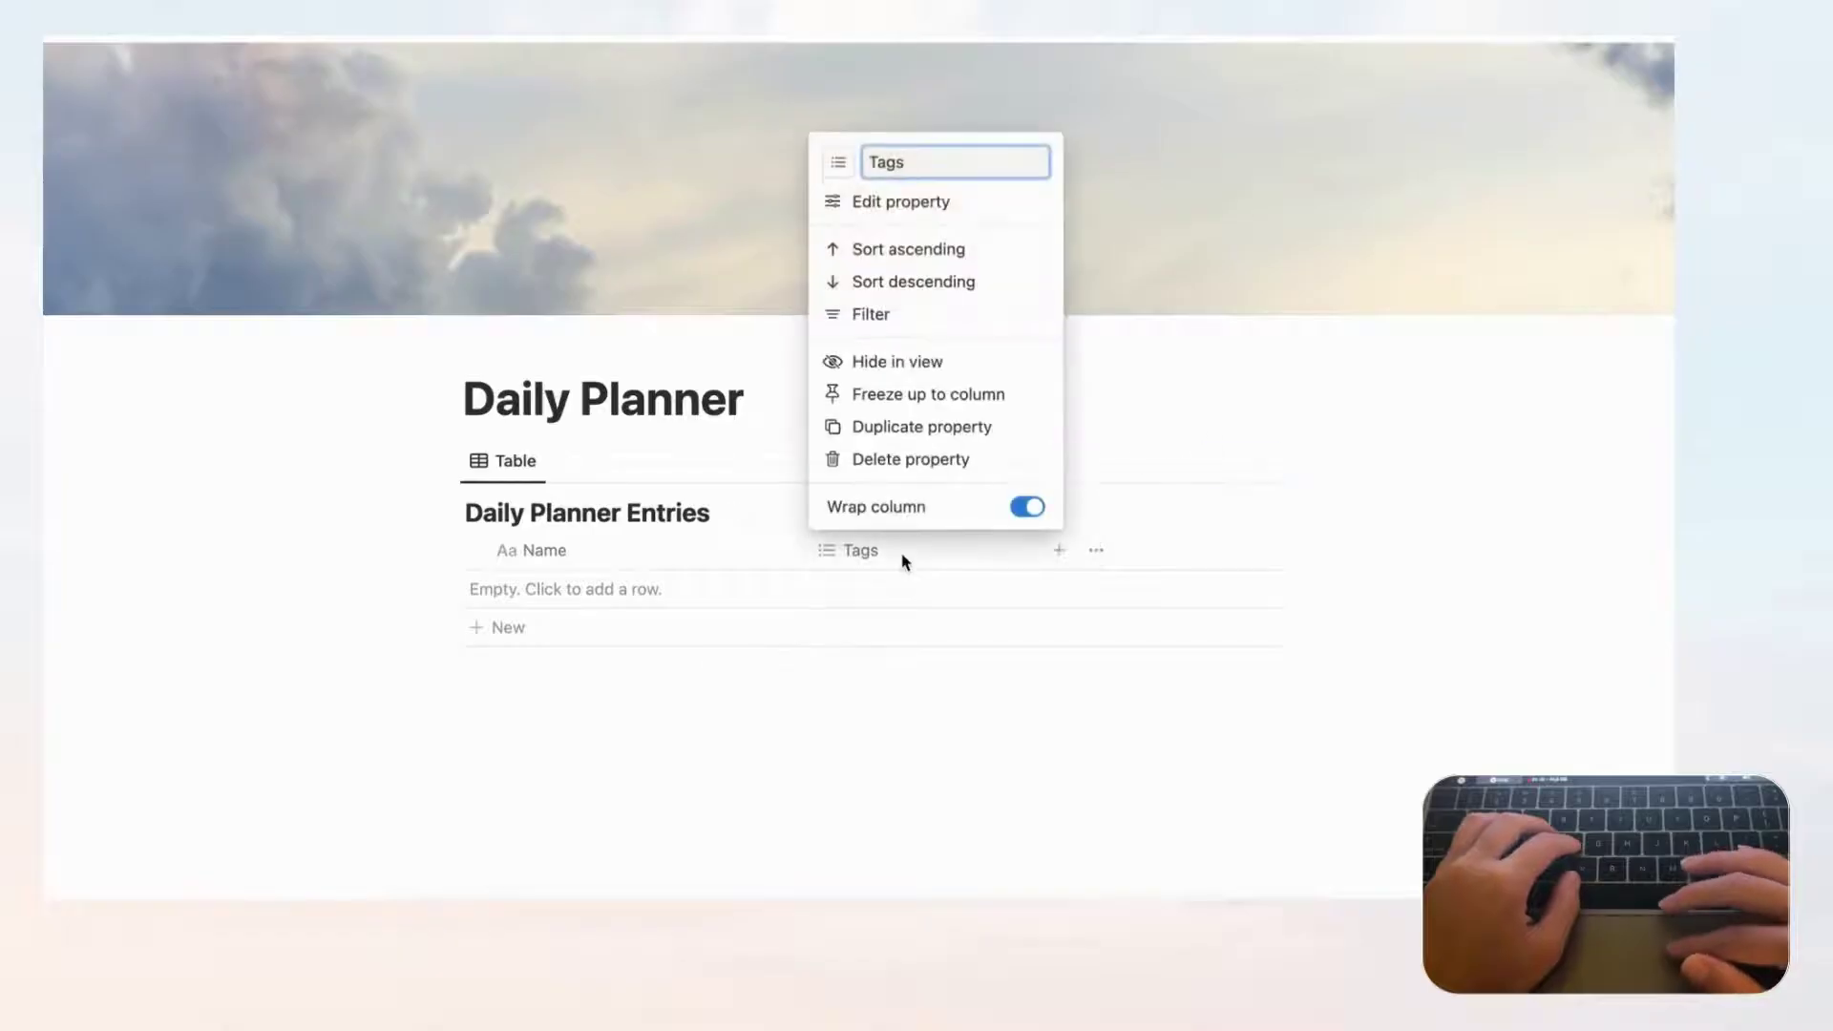
pyautogui.click(907, 460)
pyautogui.click(907, 468)
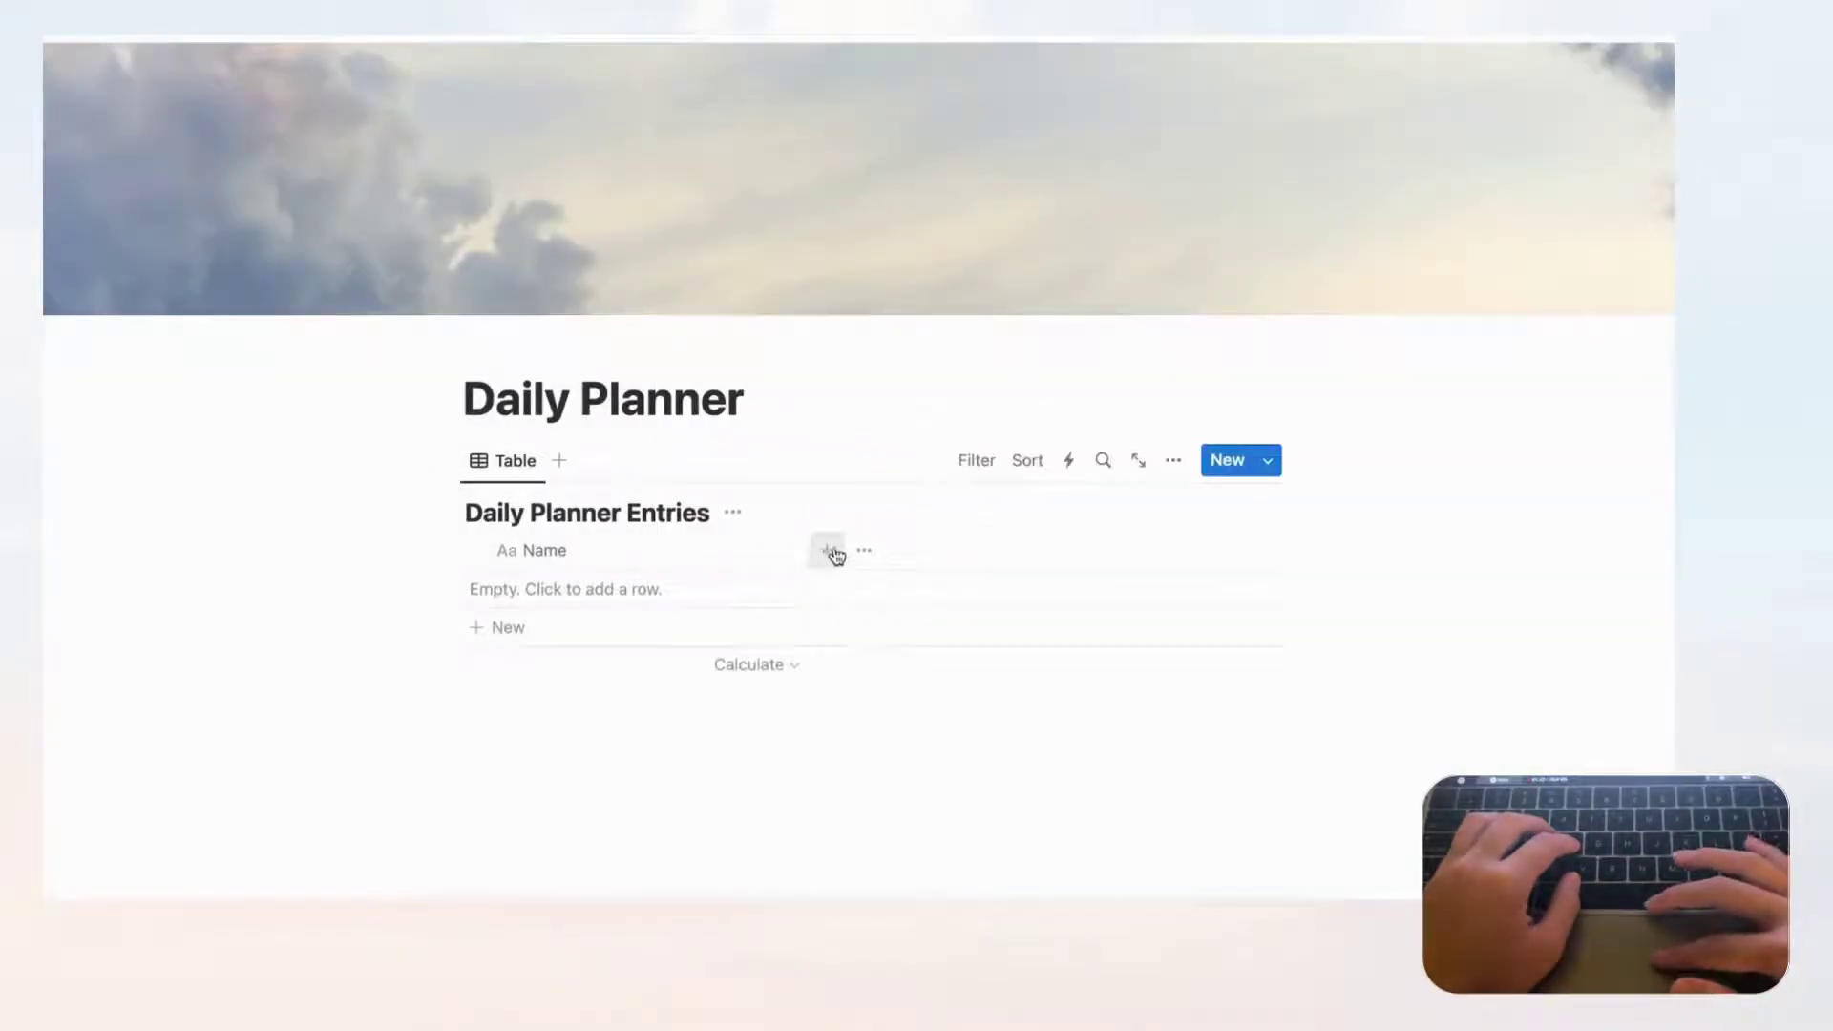
# - Add a Date property column to the table
pyautogui.click(829, 551)
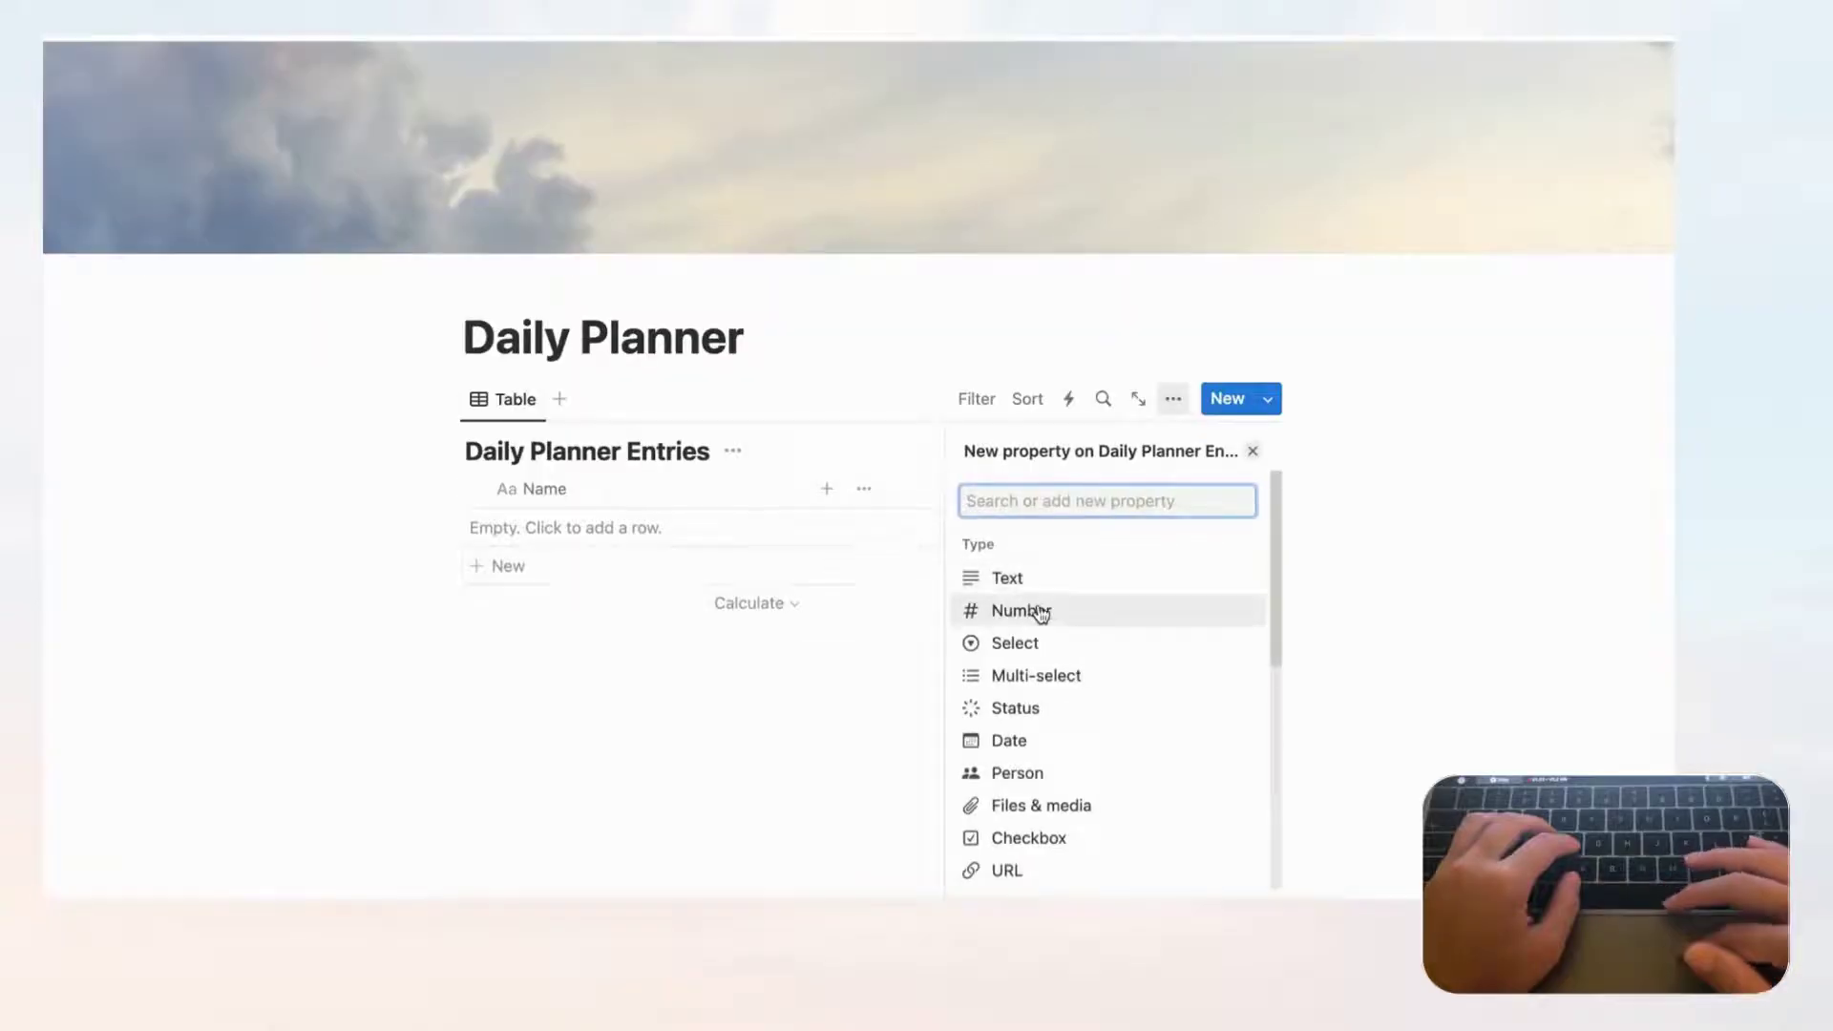
pyautogui.click(1065, 744)
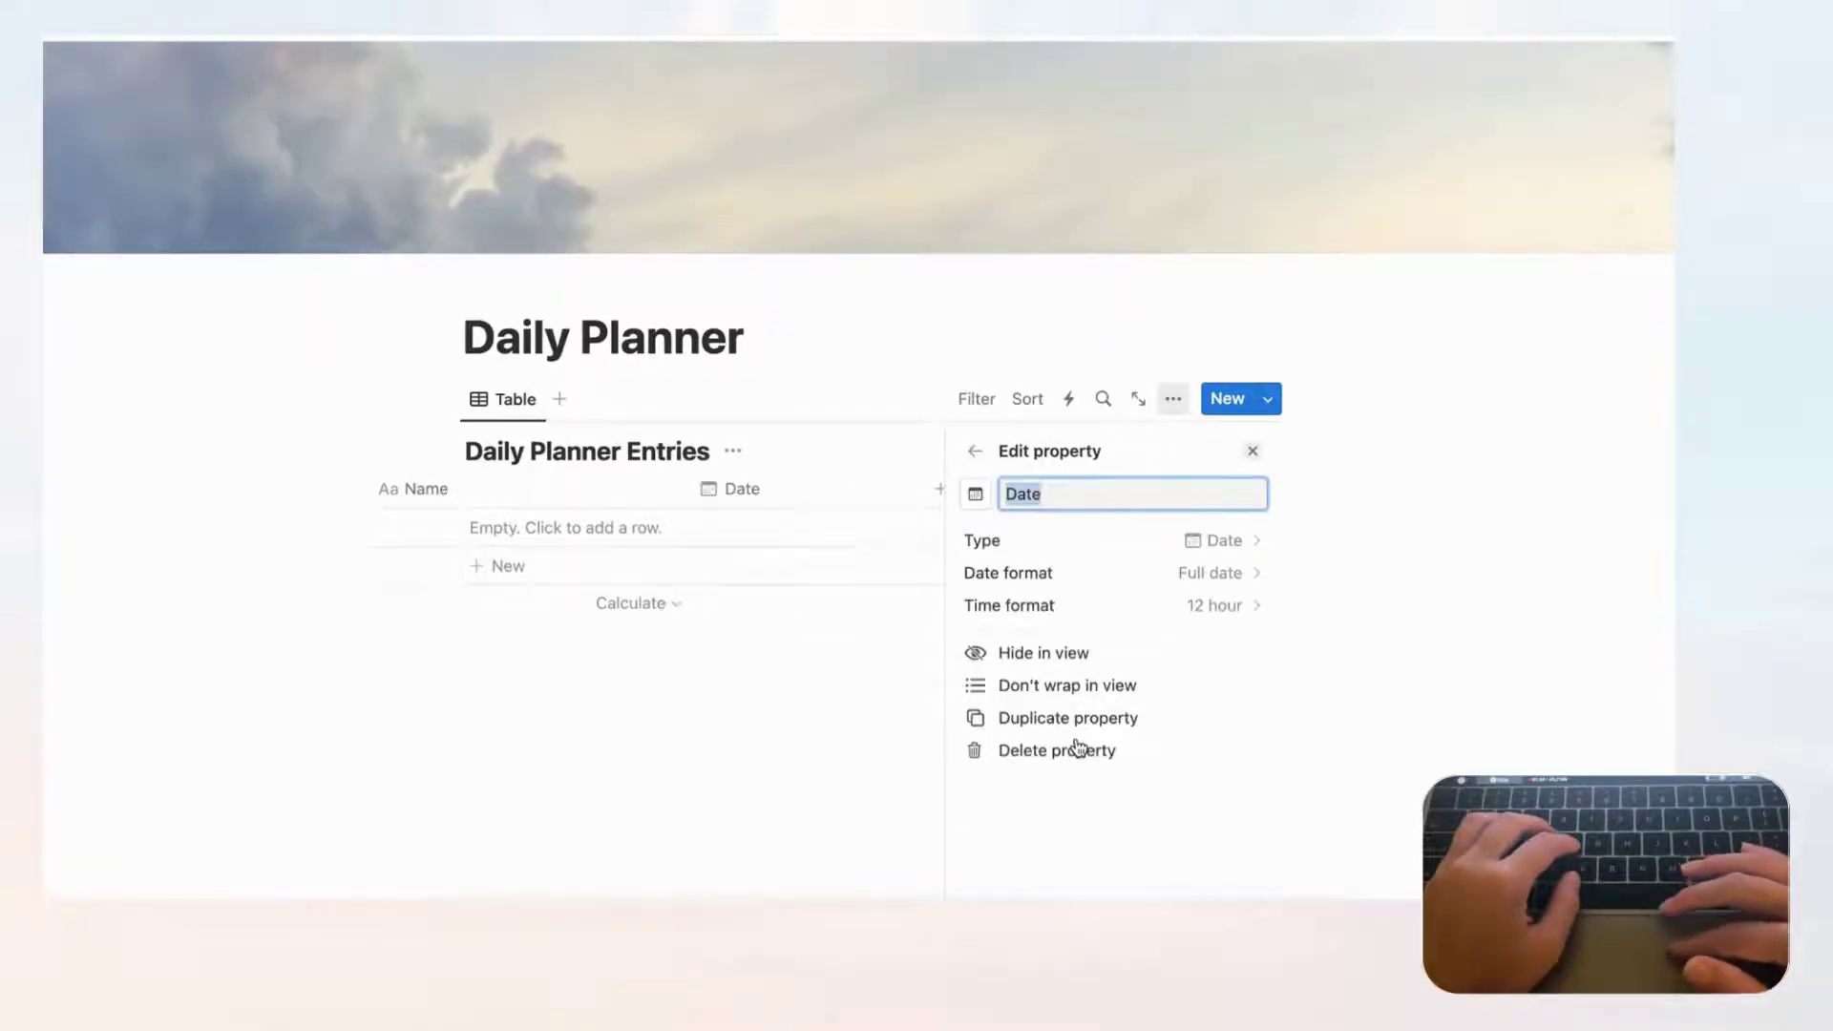
pyautogui.click(1252, 450)
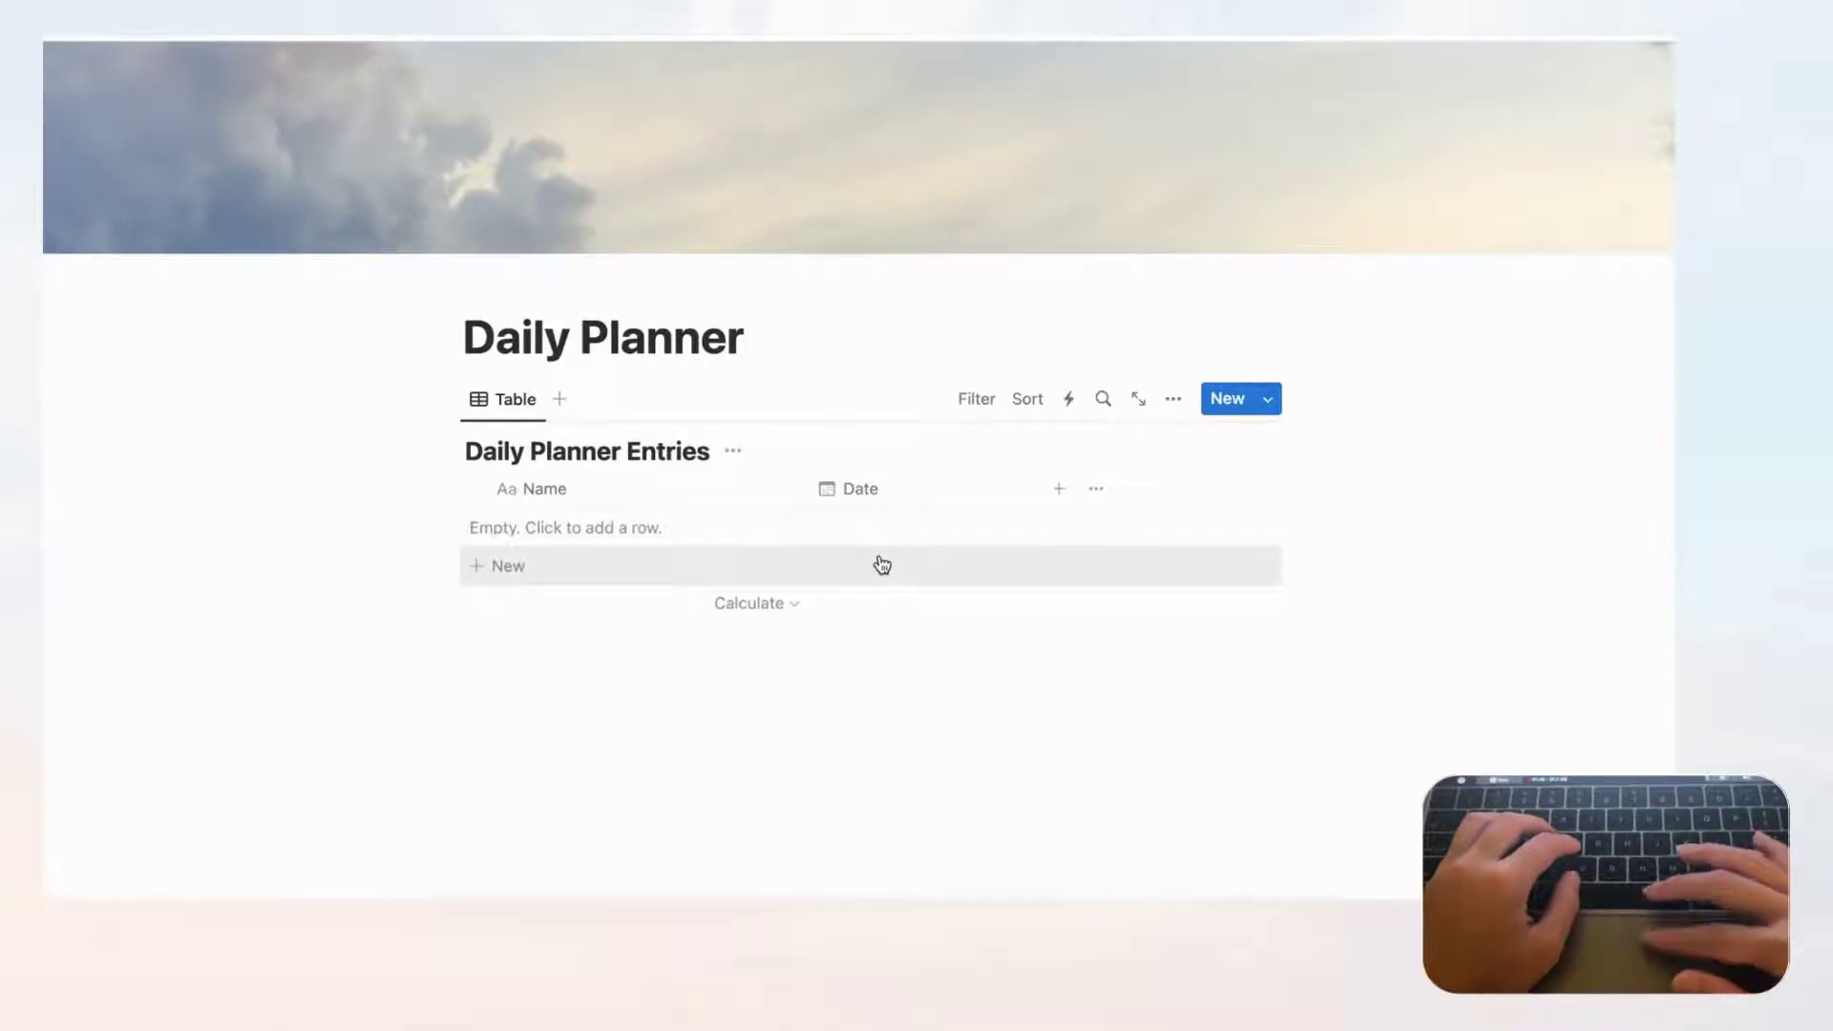
# - Create a database template titled 'Daily Planner Entry' and open it full-page
pyautogui.click(1270, 401)
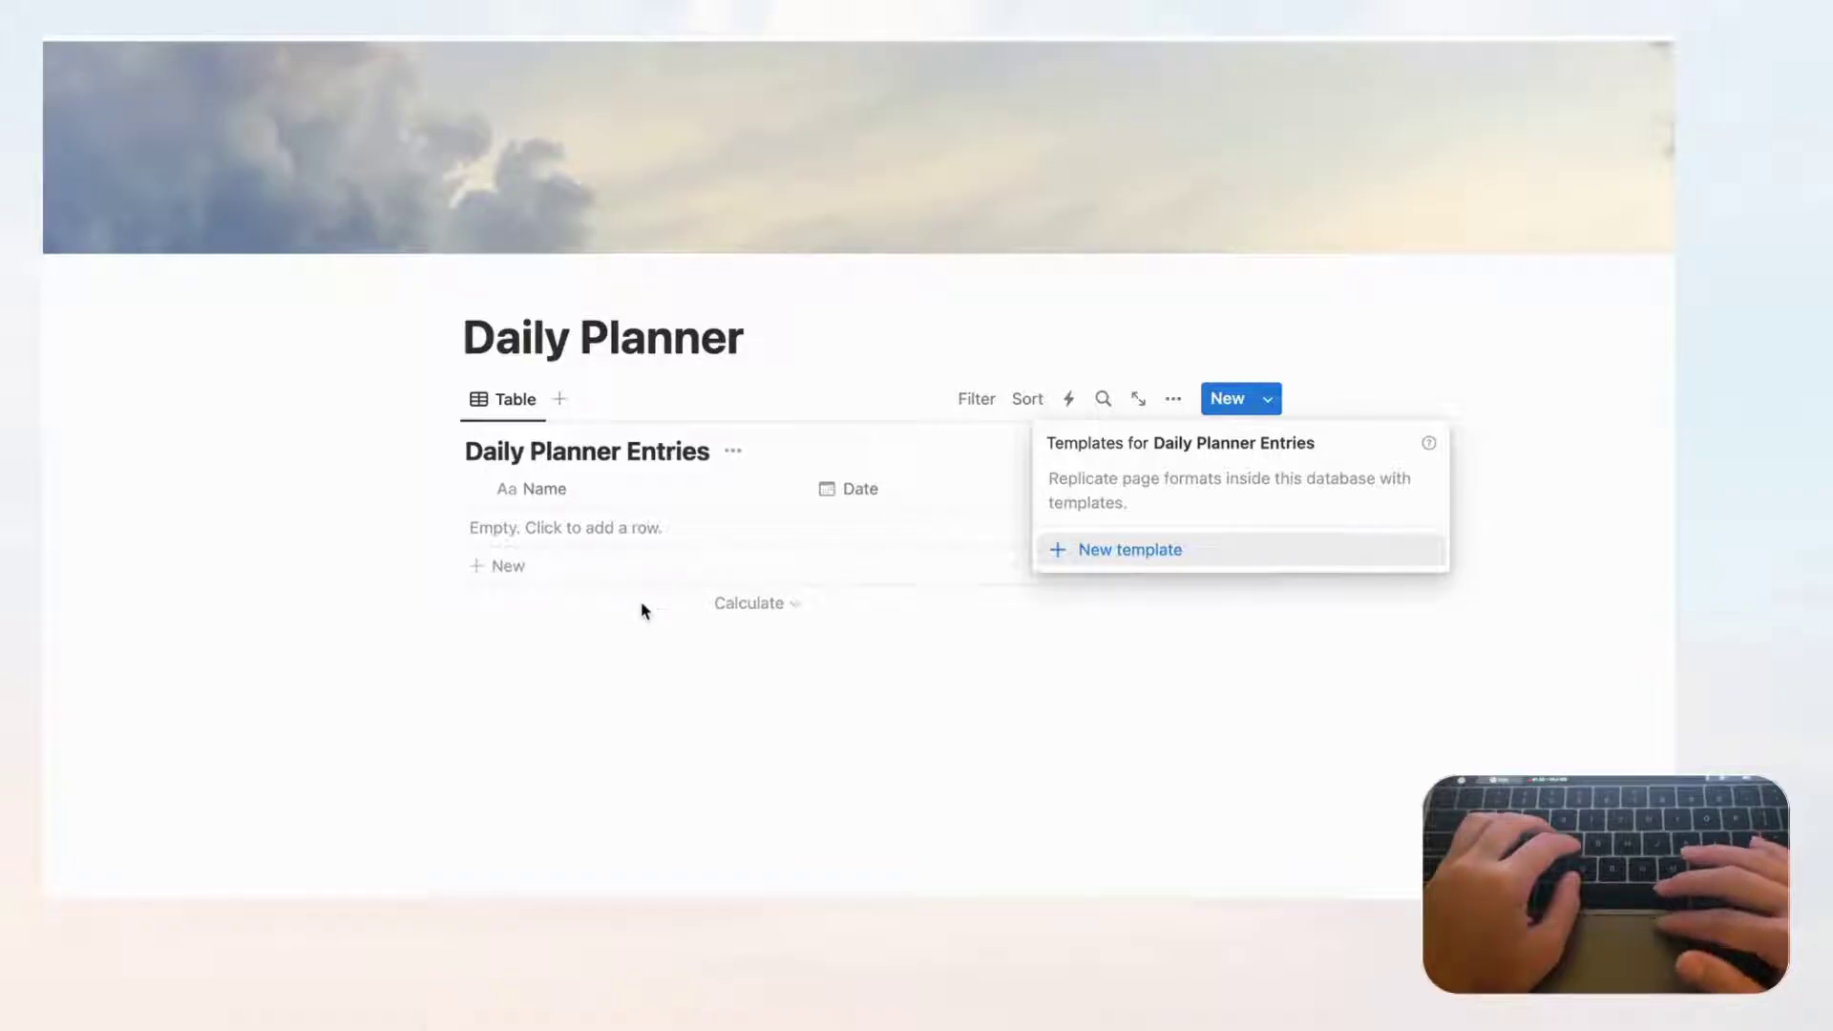
pyautogui.click(1143, 558)
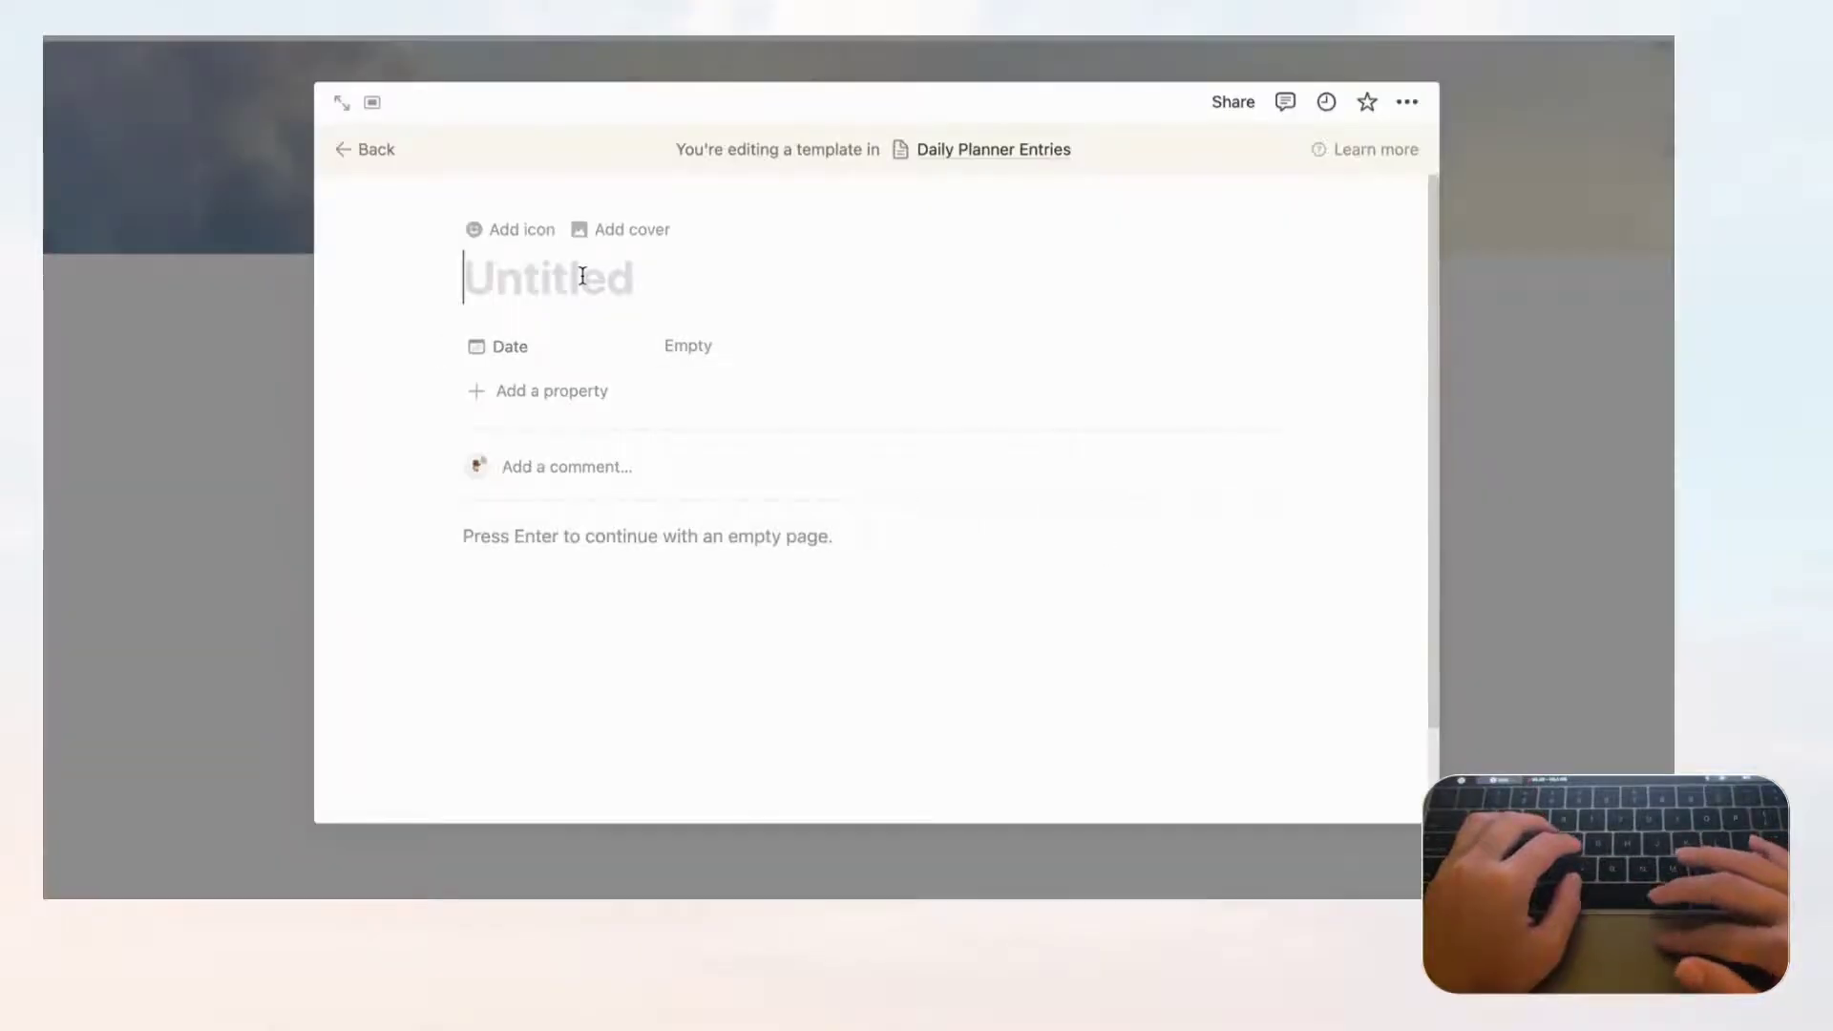
pyautogui.write('Dail')
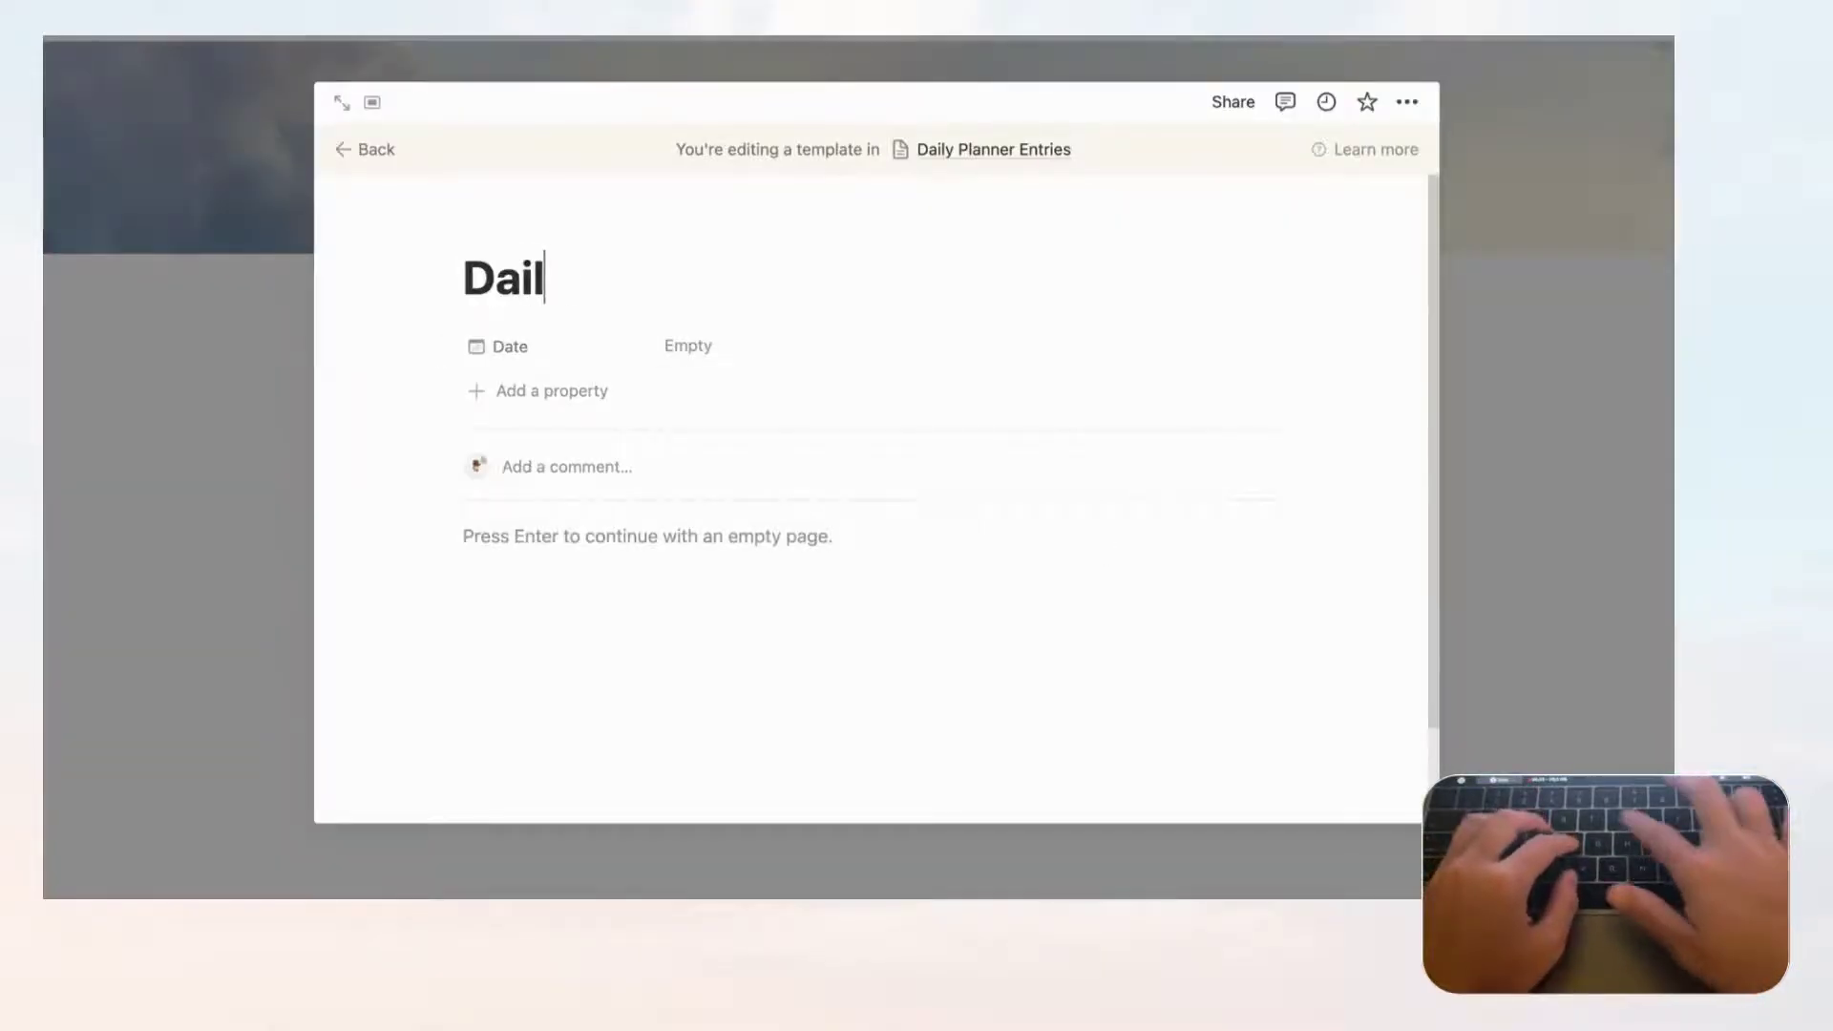
pyautogui.write('y Planner Entry')
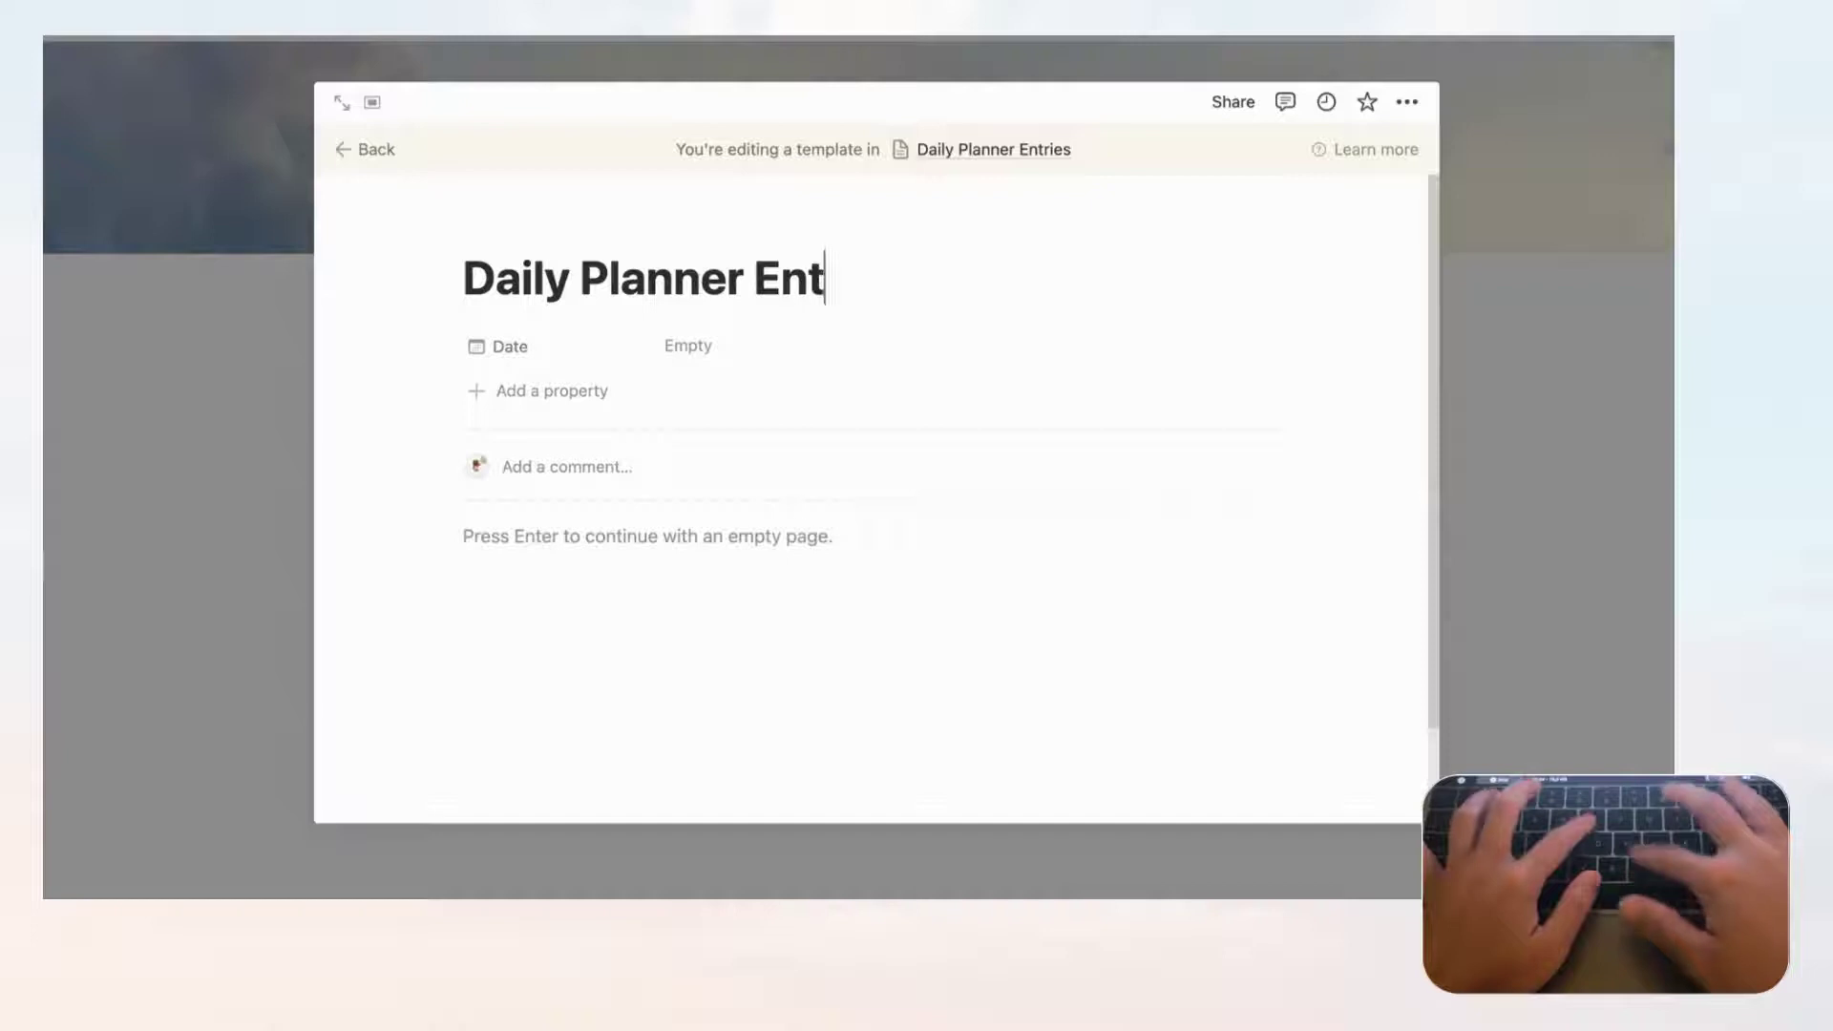
pyautogui.click(344, 107)
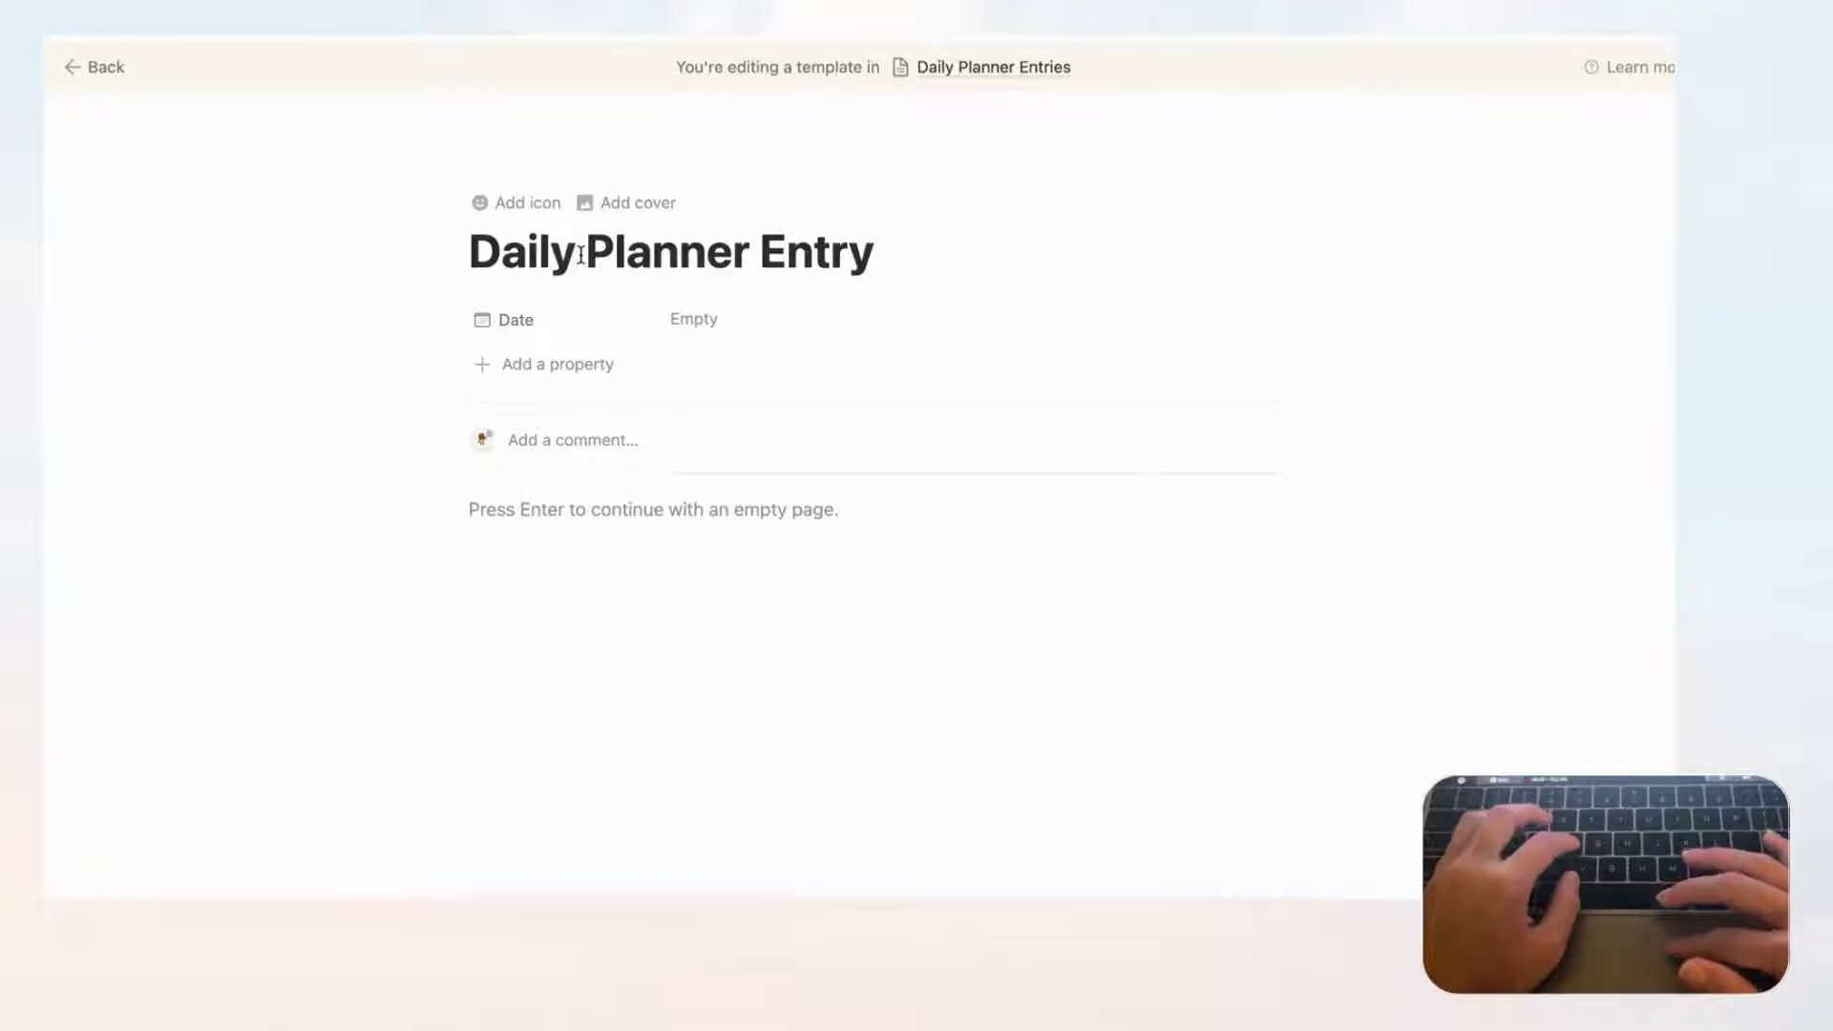
# - Give the template a cloudy-sky Unsplash photo as its cover
pyautogui.click(630, 206)
pyautogui.click(1136, 343)
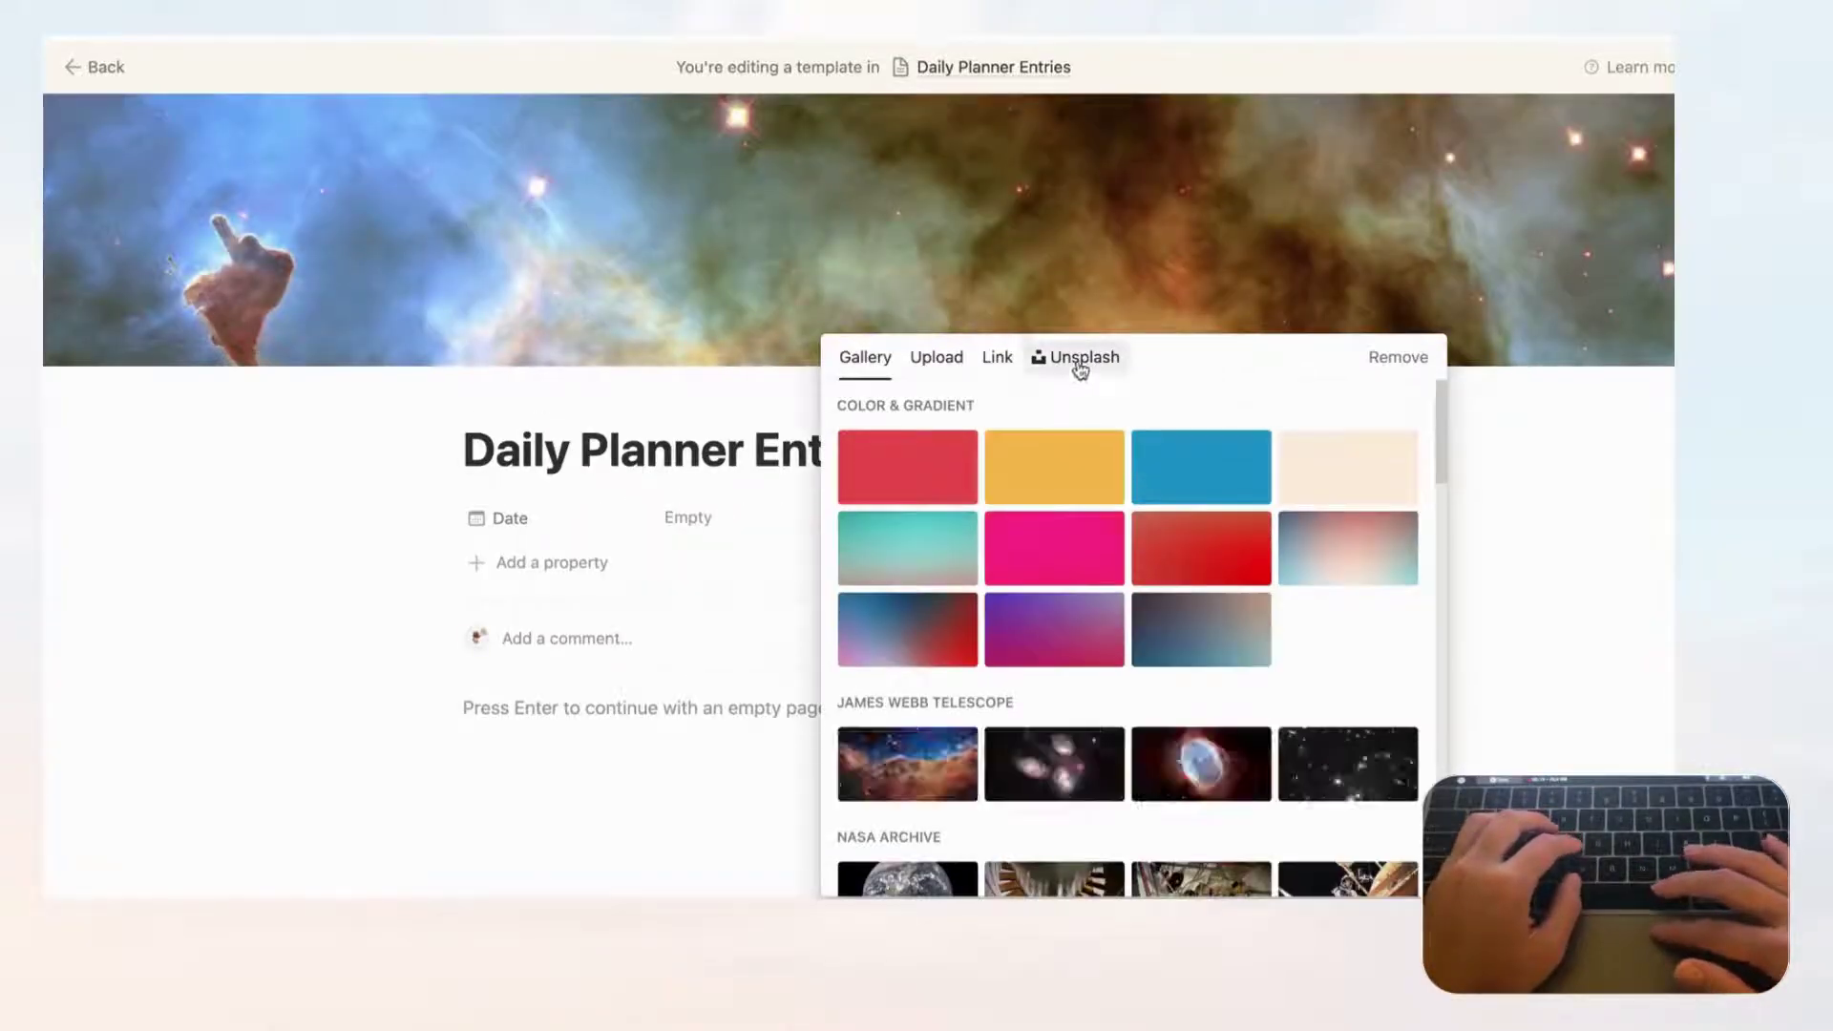
pyautogui.click(1076, 361)
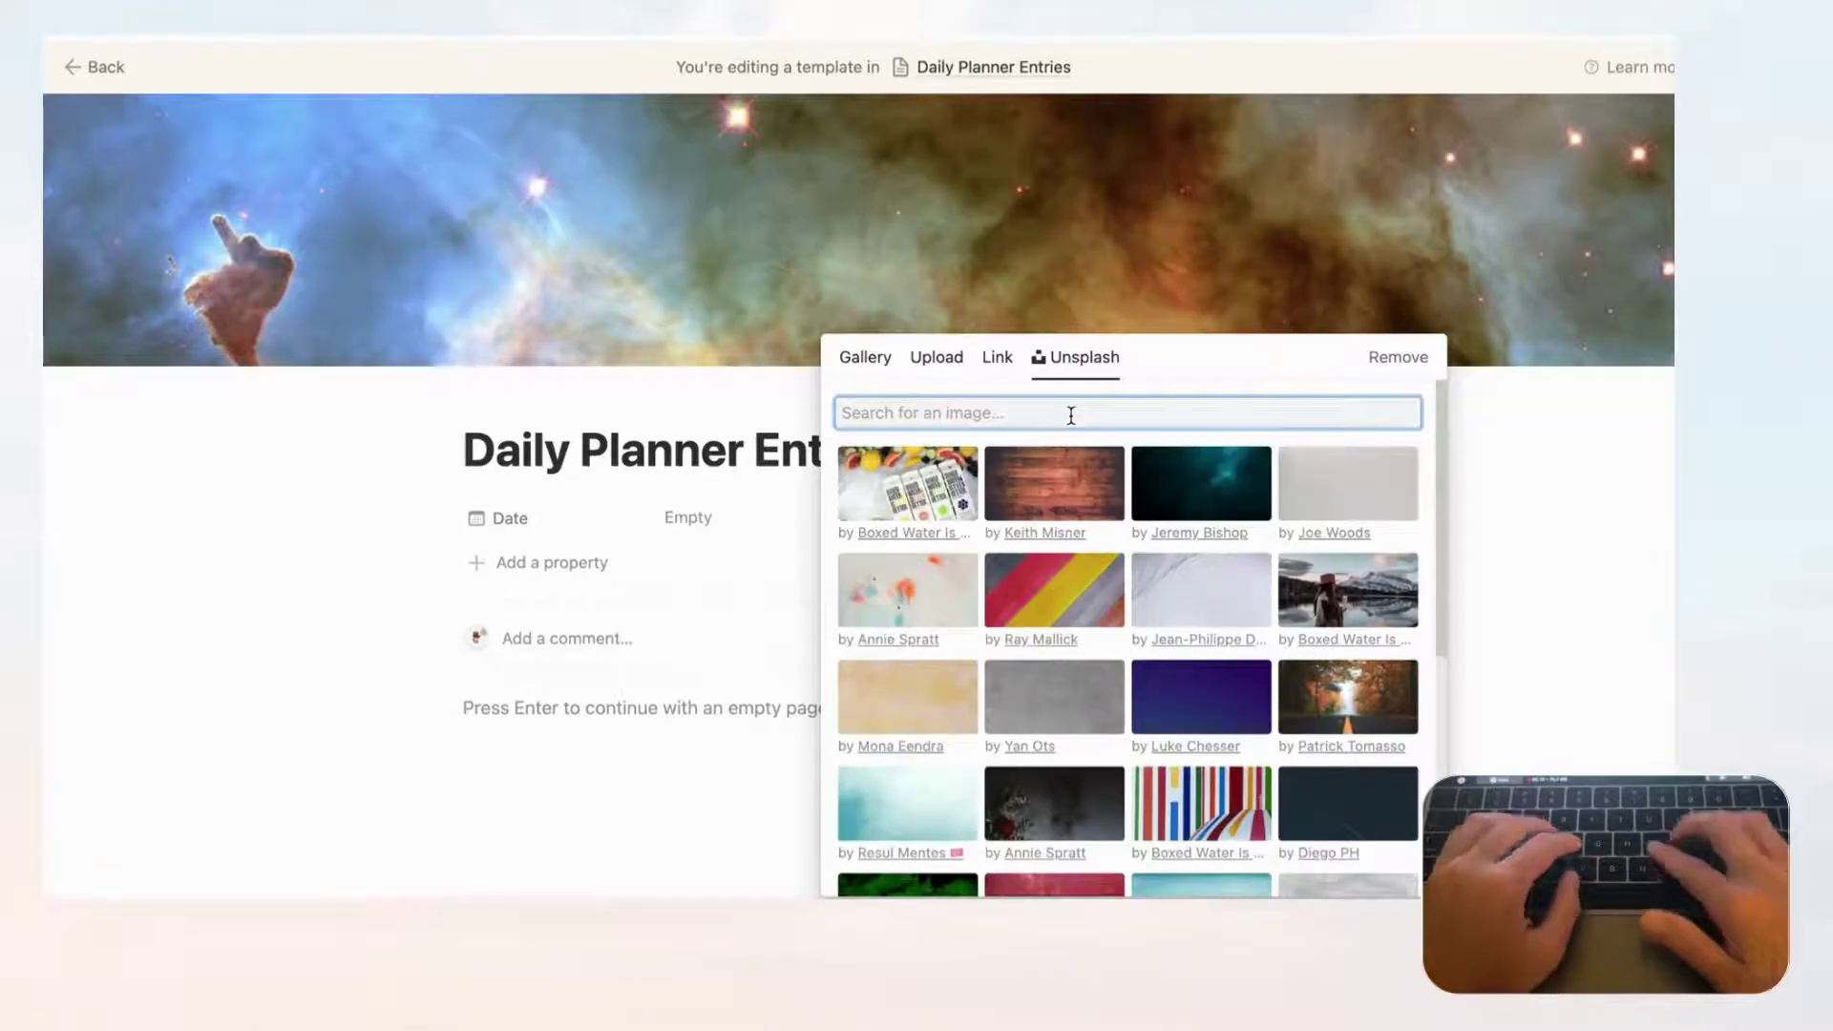
pyautogui.write('calm')
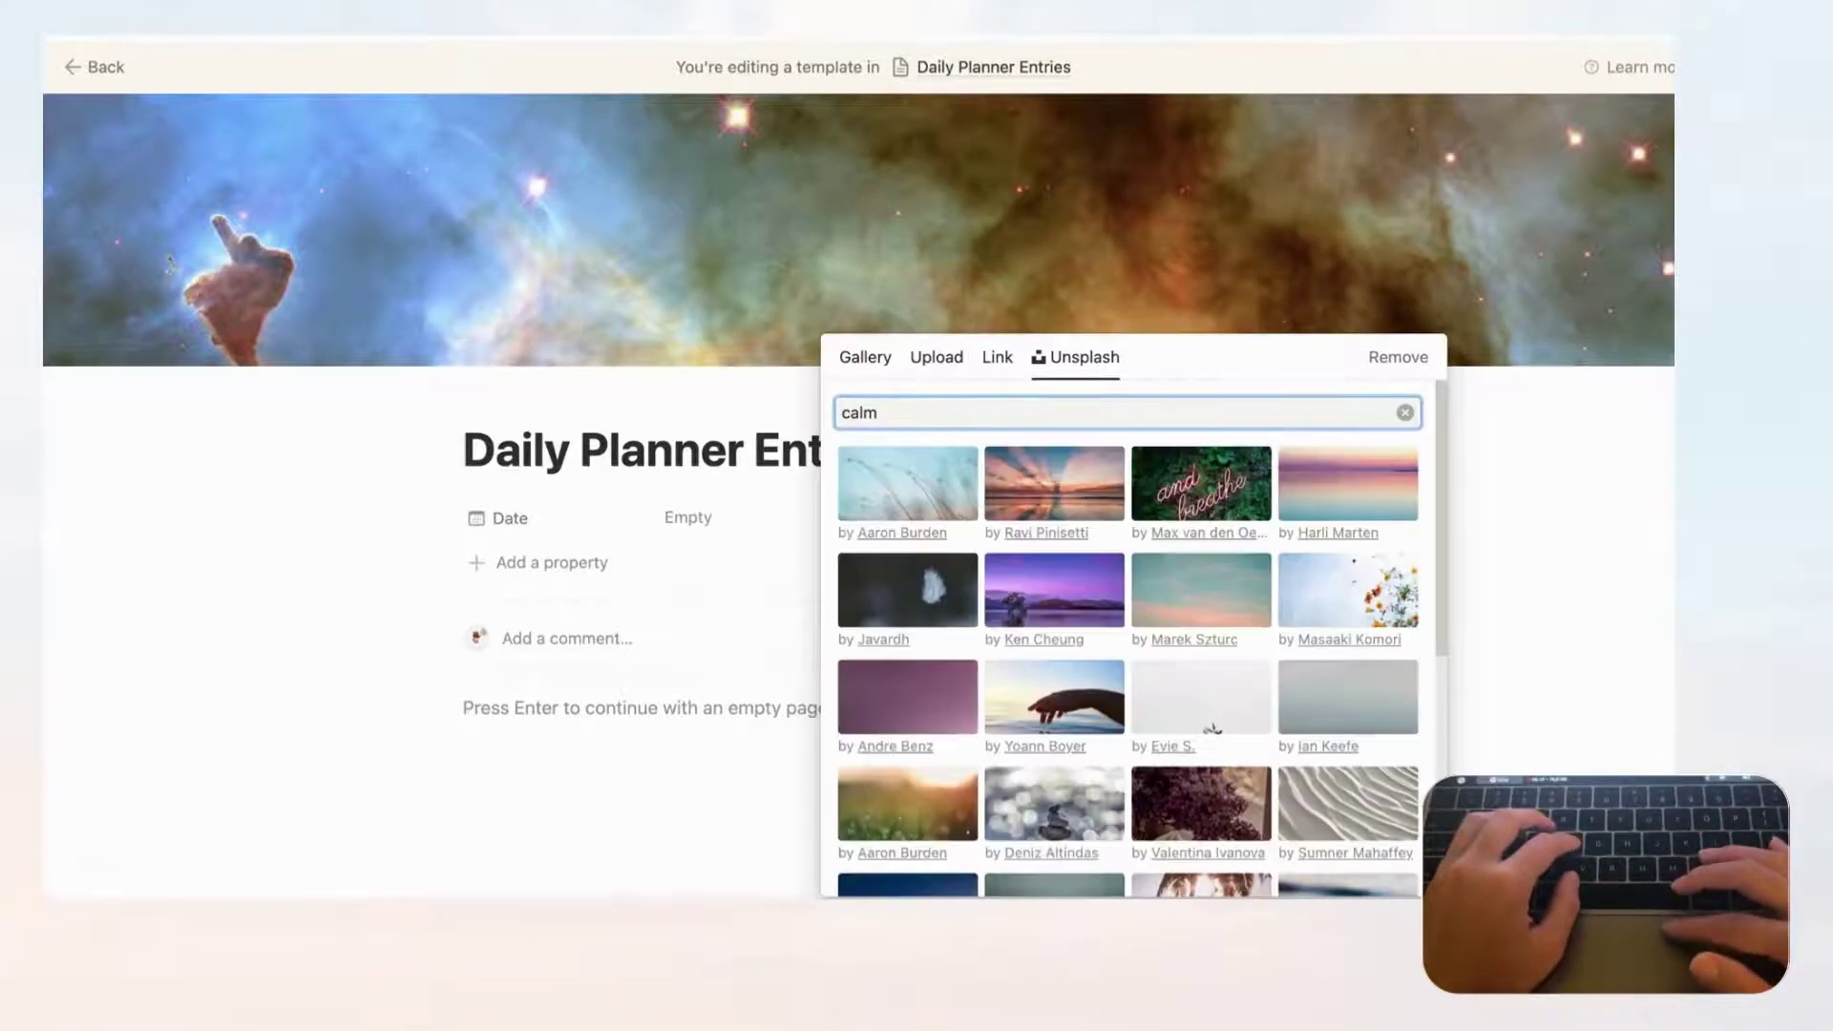
pyautogui.scroll(-3, 1152, 778)
pyautogui.scroll(-3, 1153, 778)
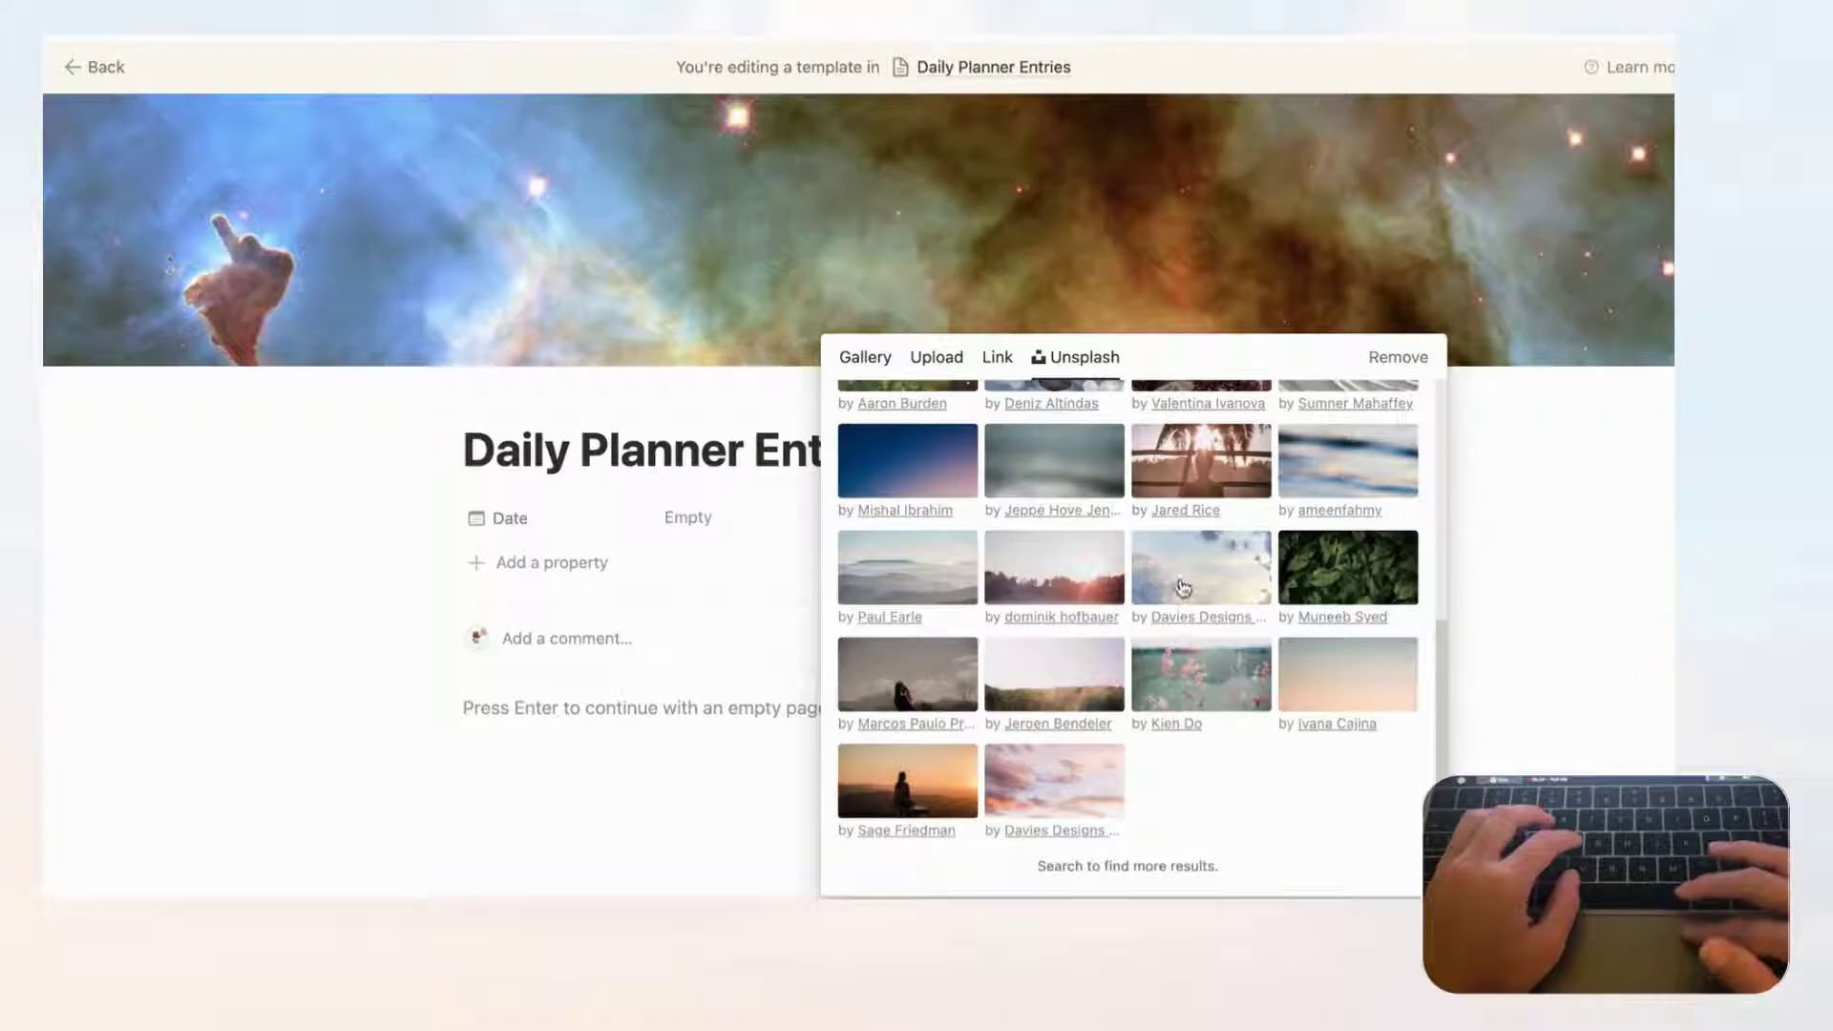
pyautogui.click(1193, 558)
pyautogui.click(1243, 226)
# - Set a dark map pin icon, found by searching 'pin', as the template's icon
pyautogui.click(539, 413)
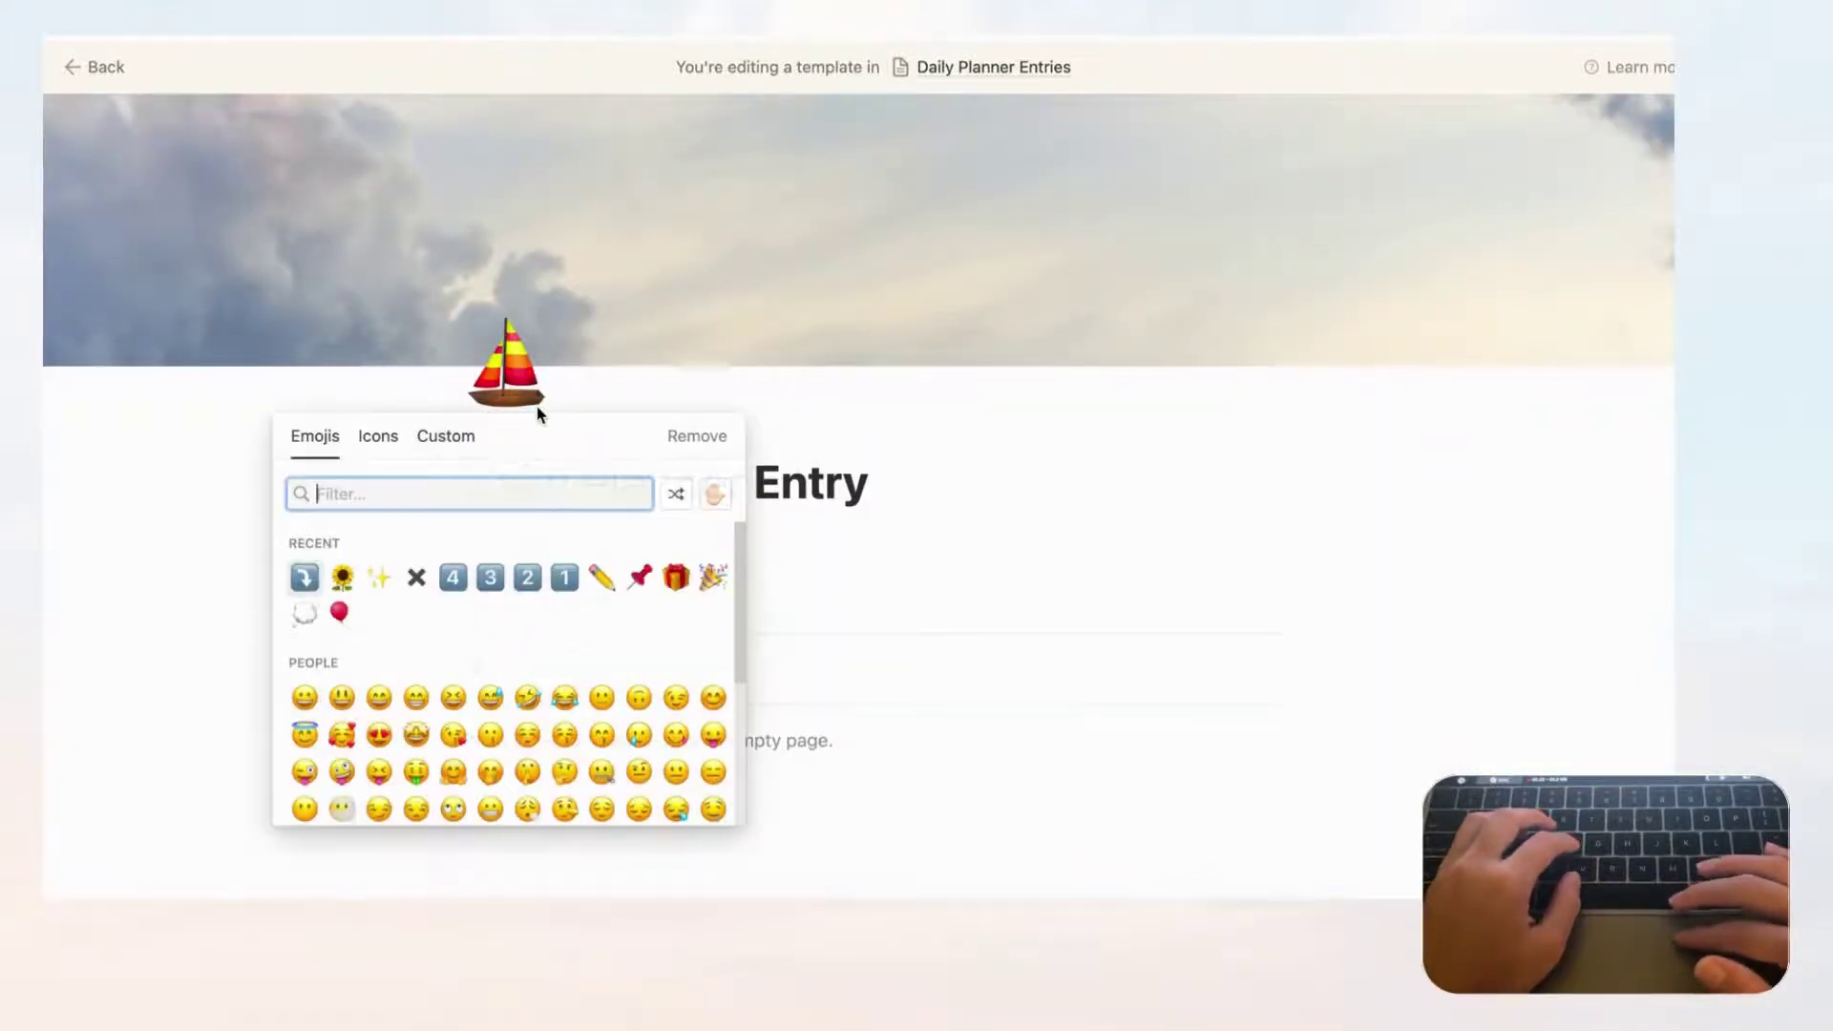
pyautogui.click(378, 436)
pyautogui.write('pin')
pyautogui.moveTo(493, 553)
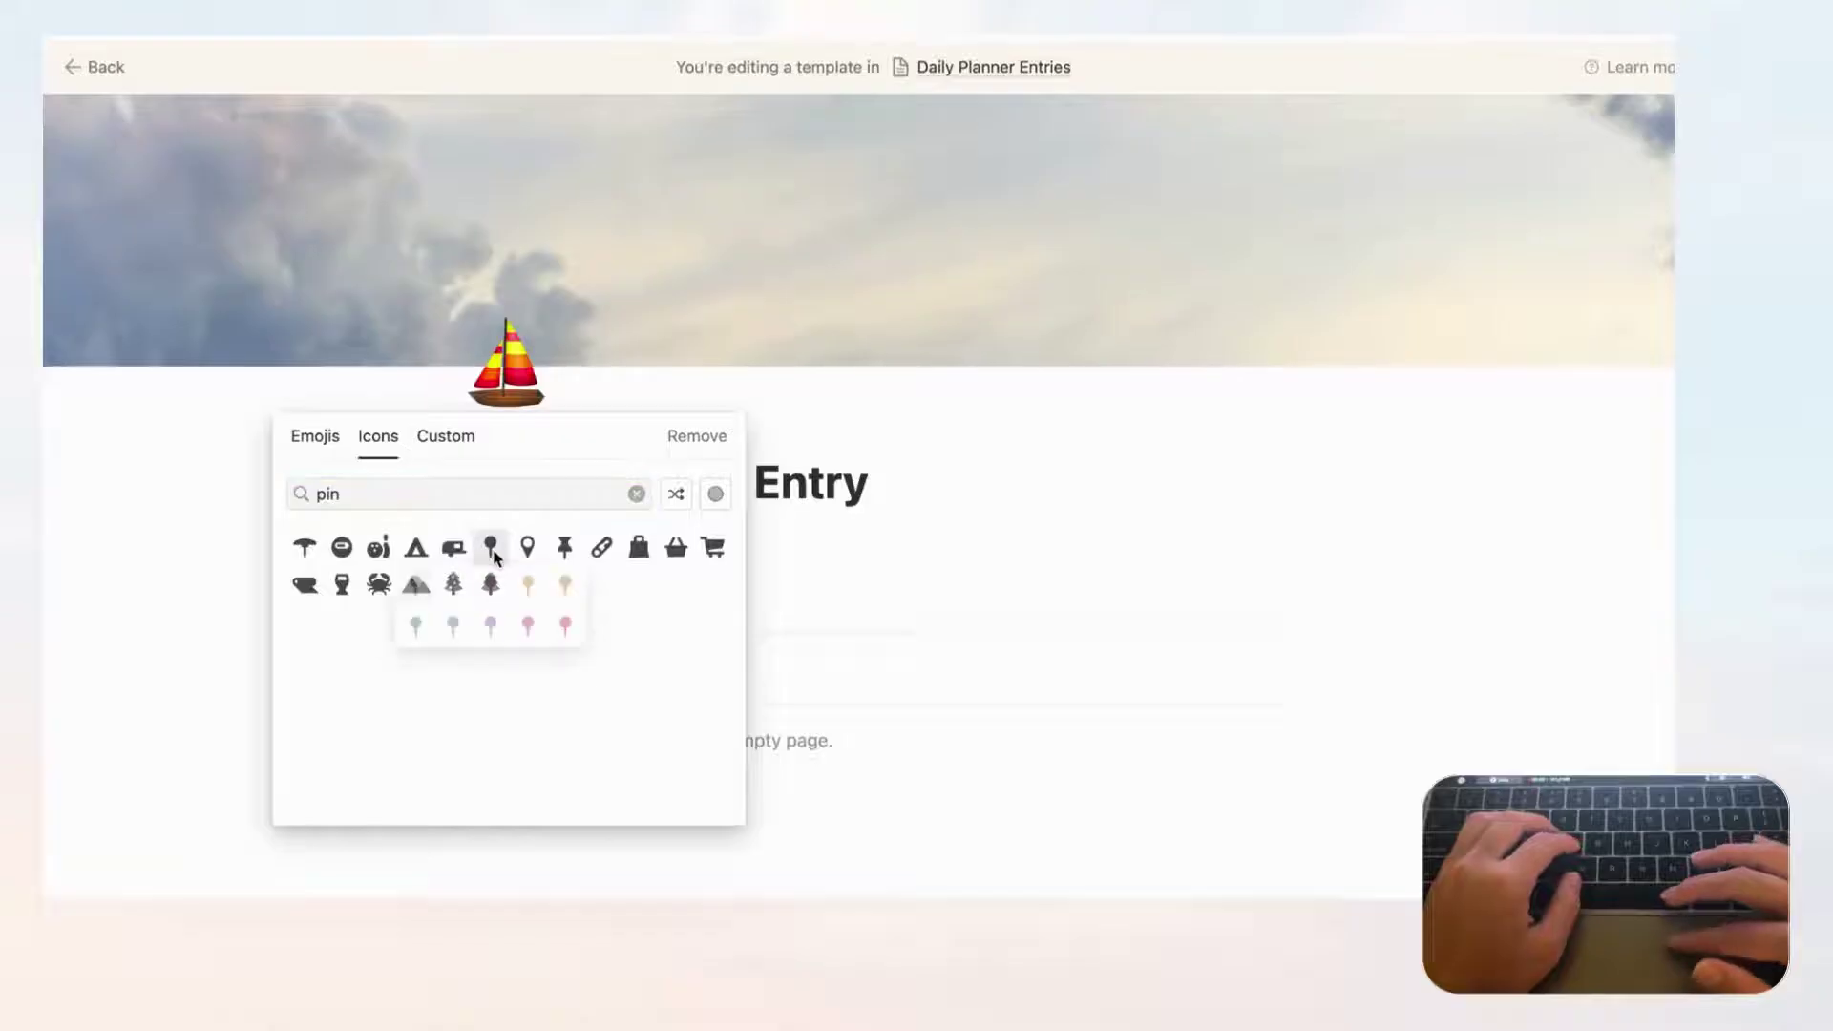
pyautogui.click(417, 588)
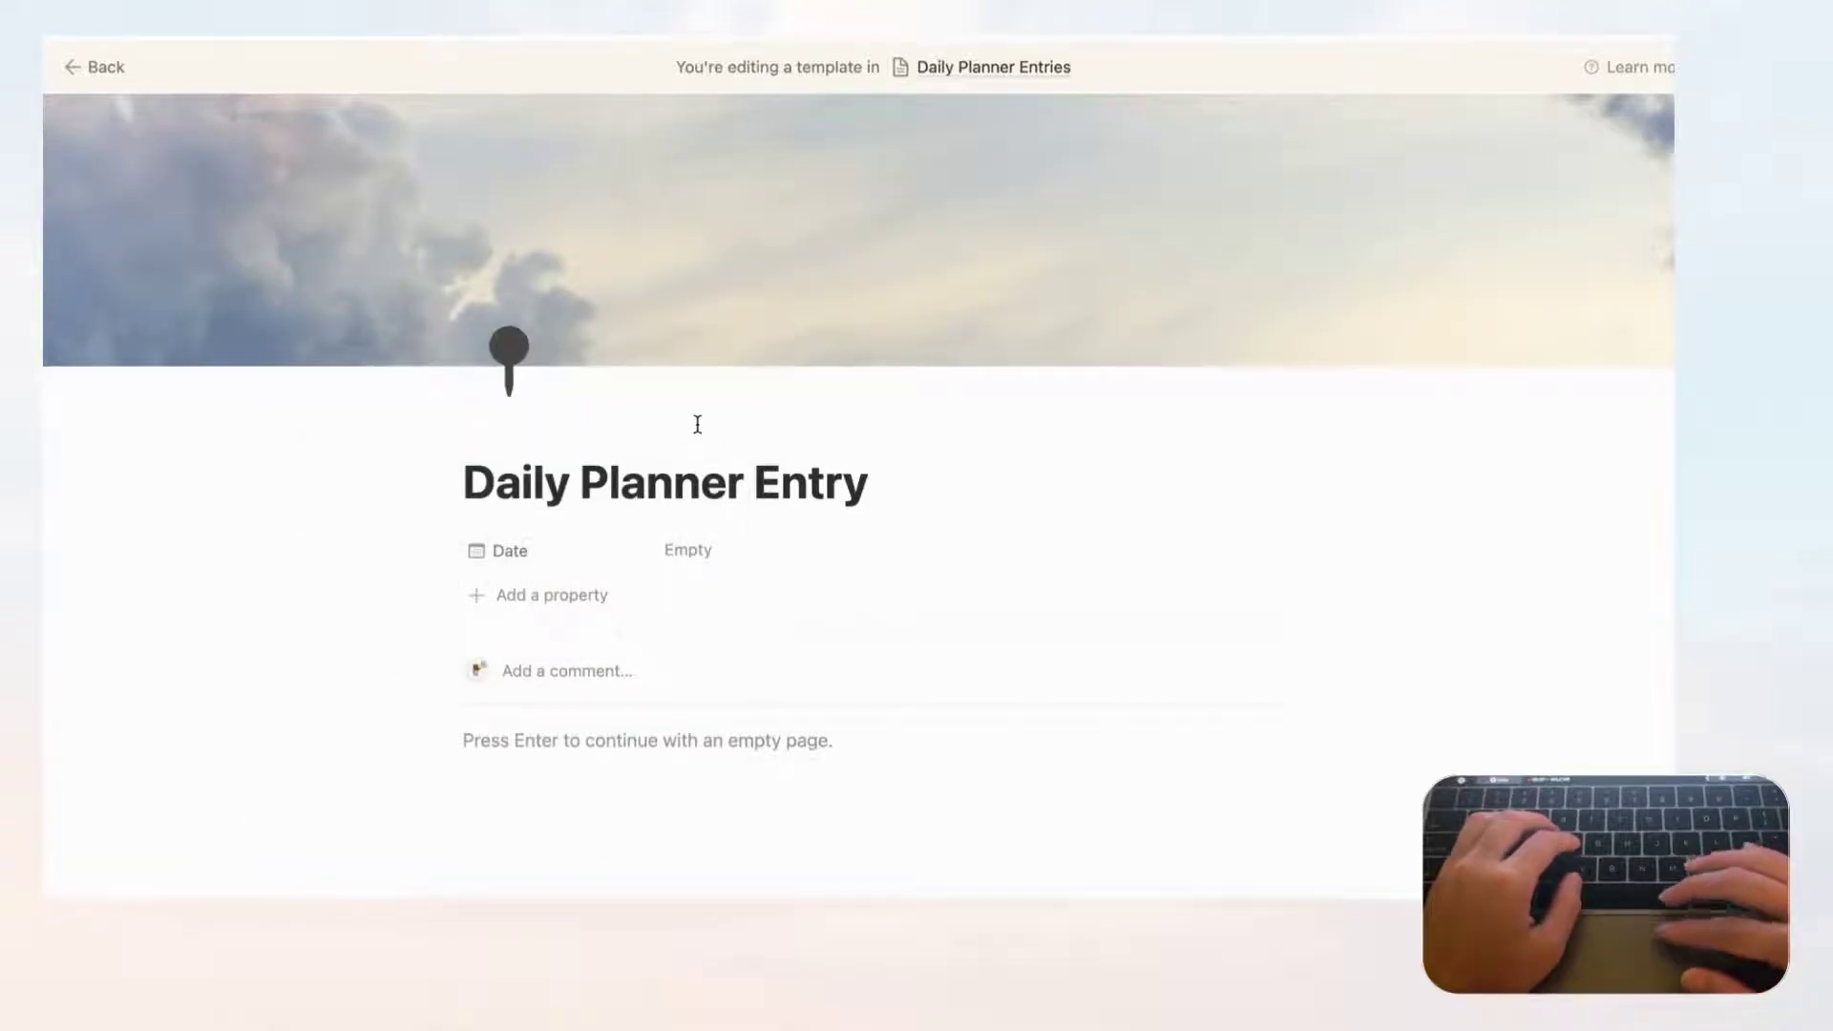
pyautogui.scroll(-2, 732, 488)
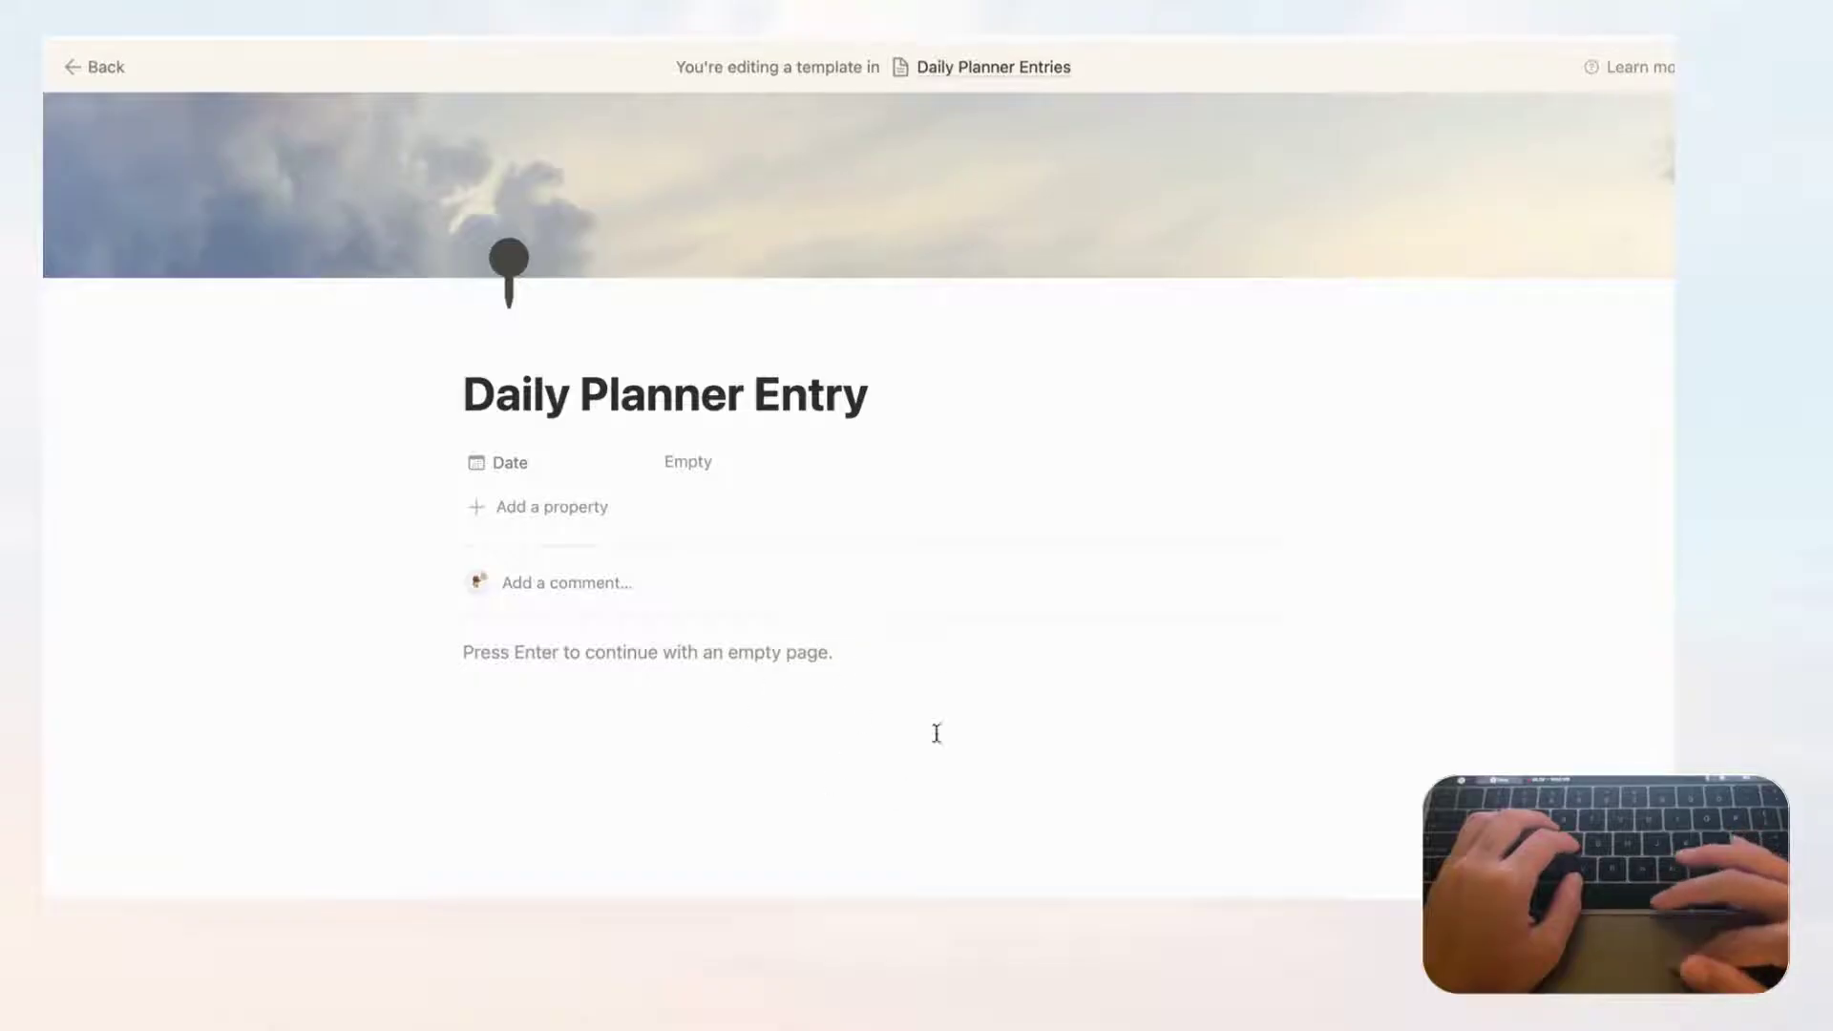
# - Insert a two-column layout with 'Daily Plan' in the left column
pyautogui.click(694, 665)
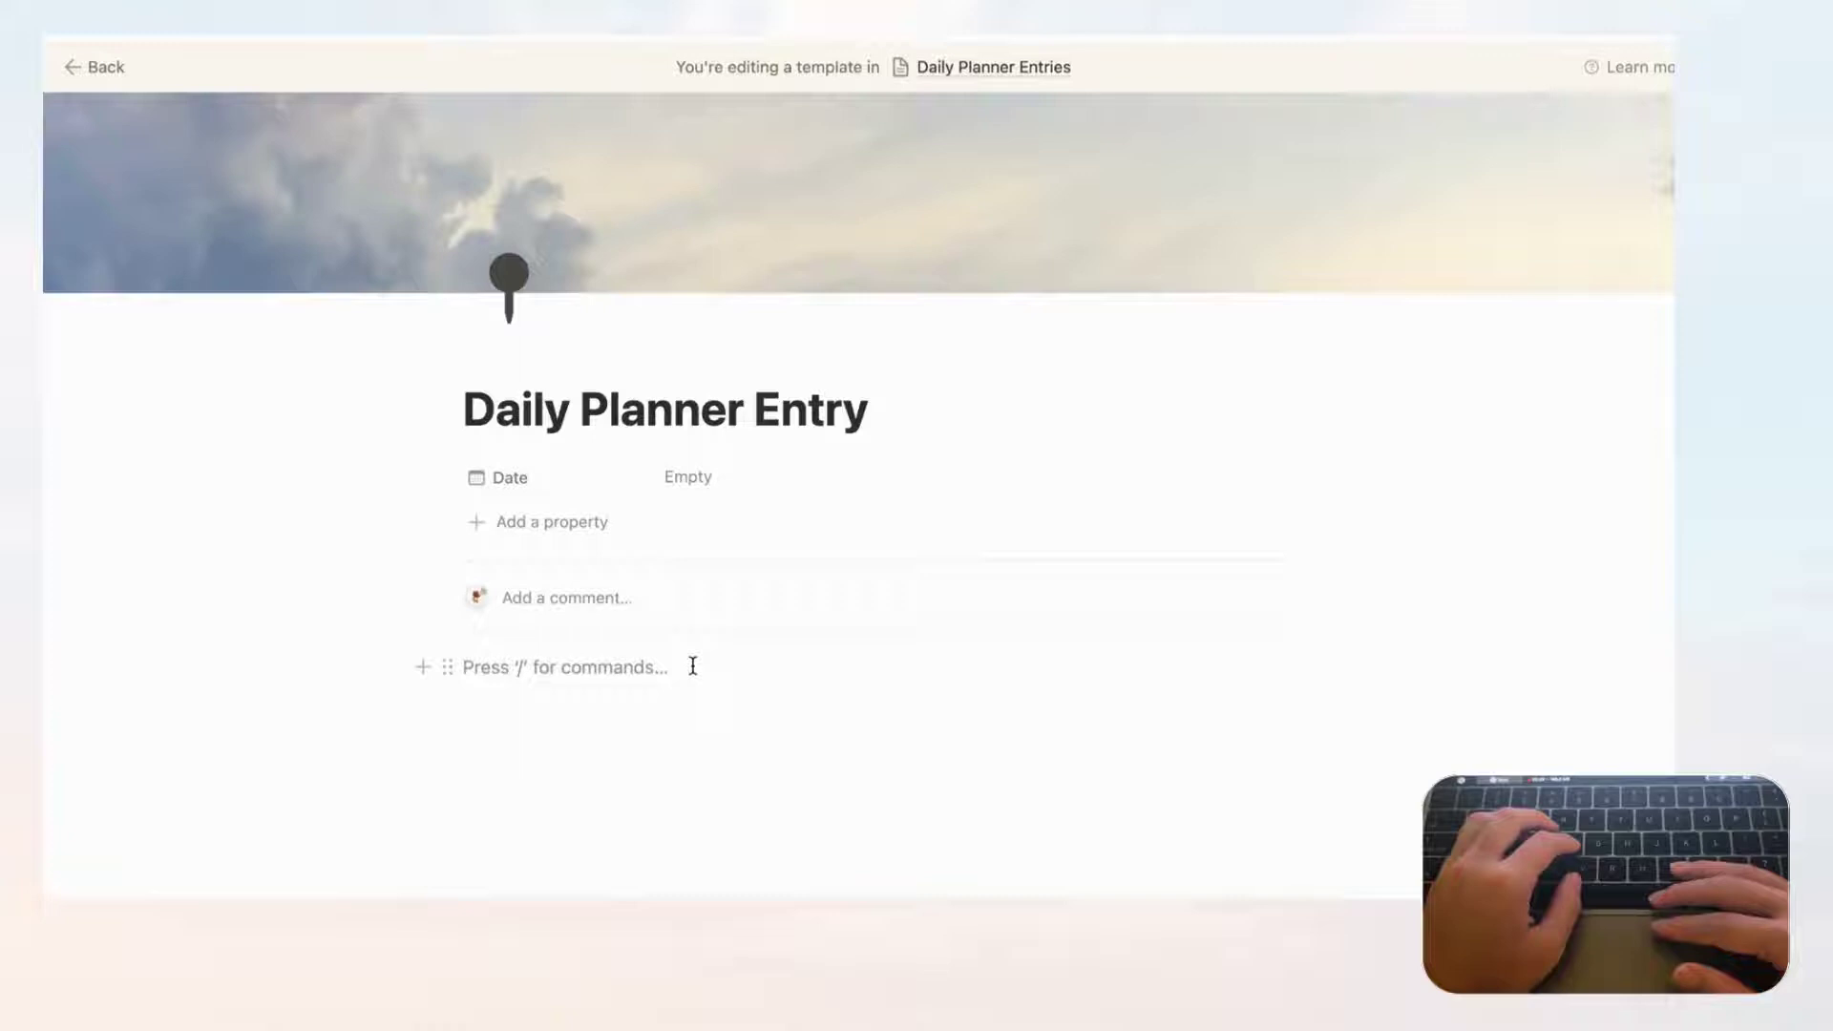
pyautogui.write('/col')
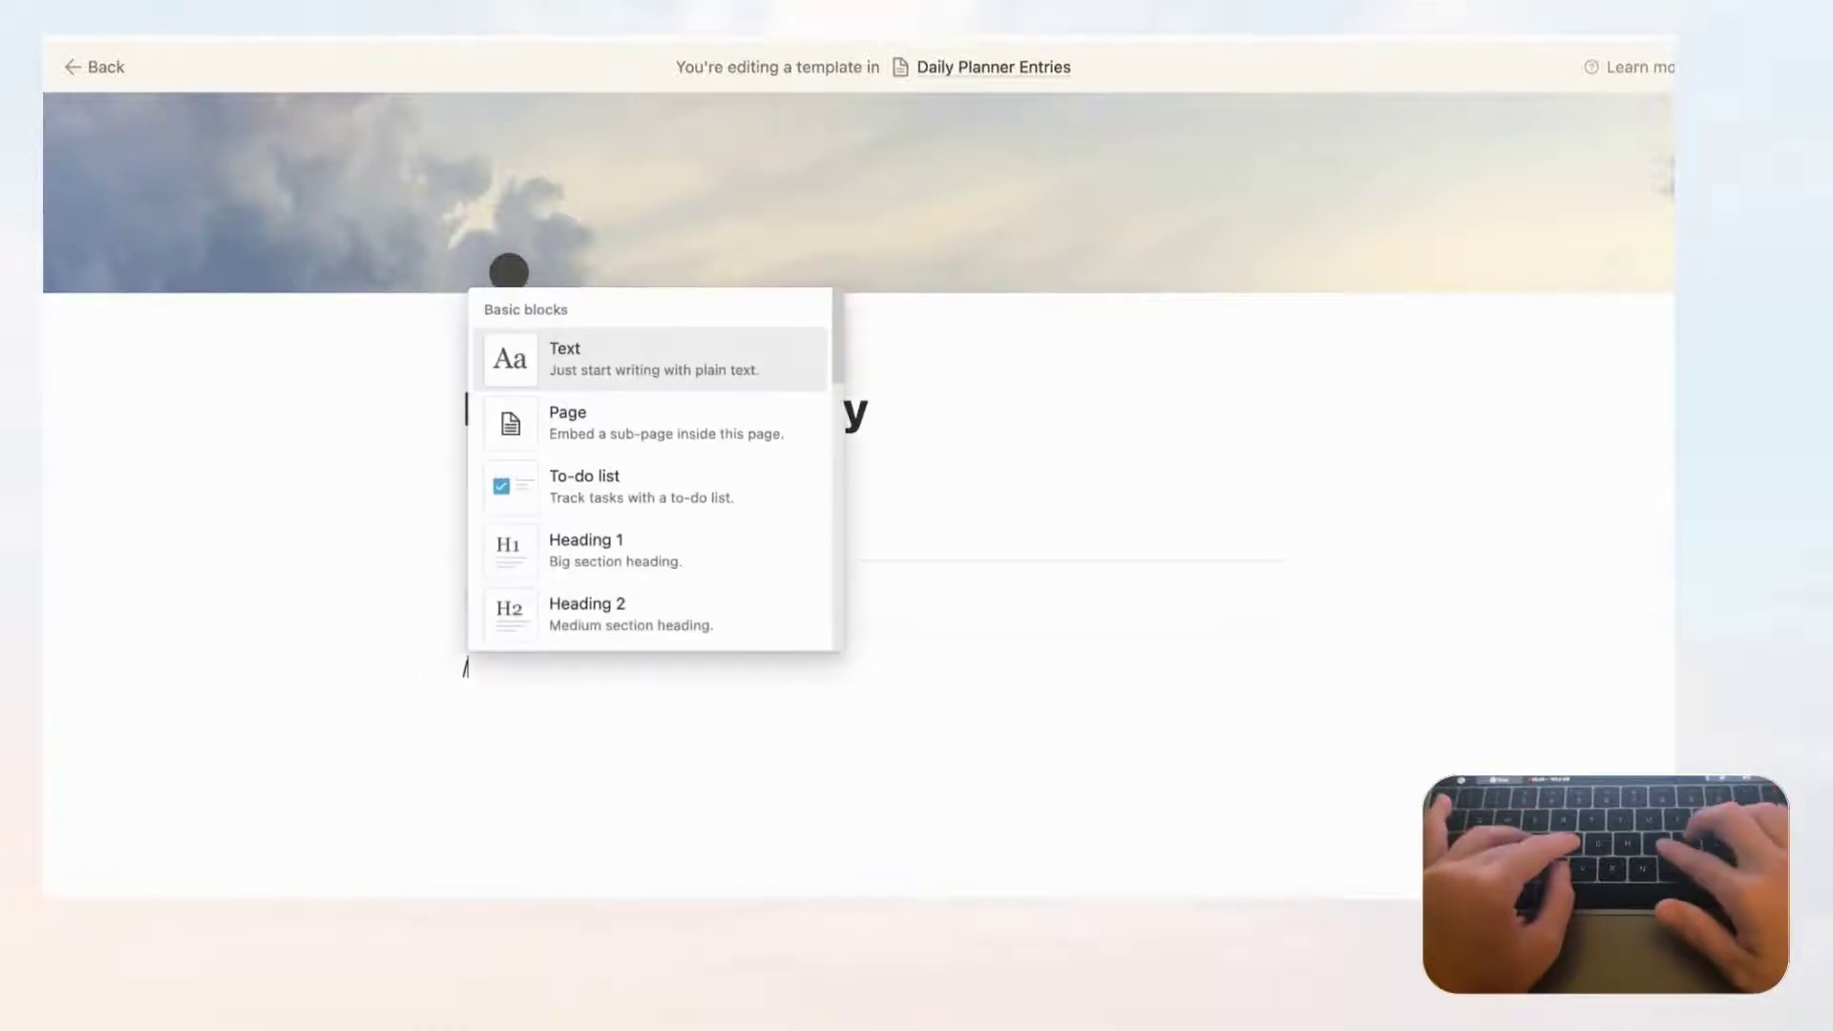
pyautogui.click(652, 371)
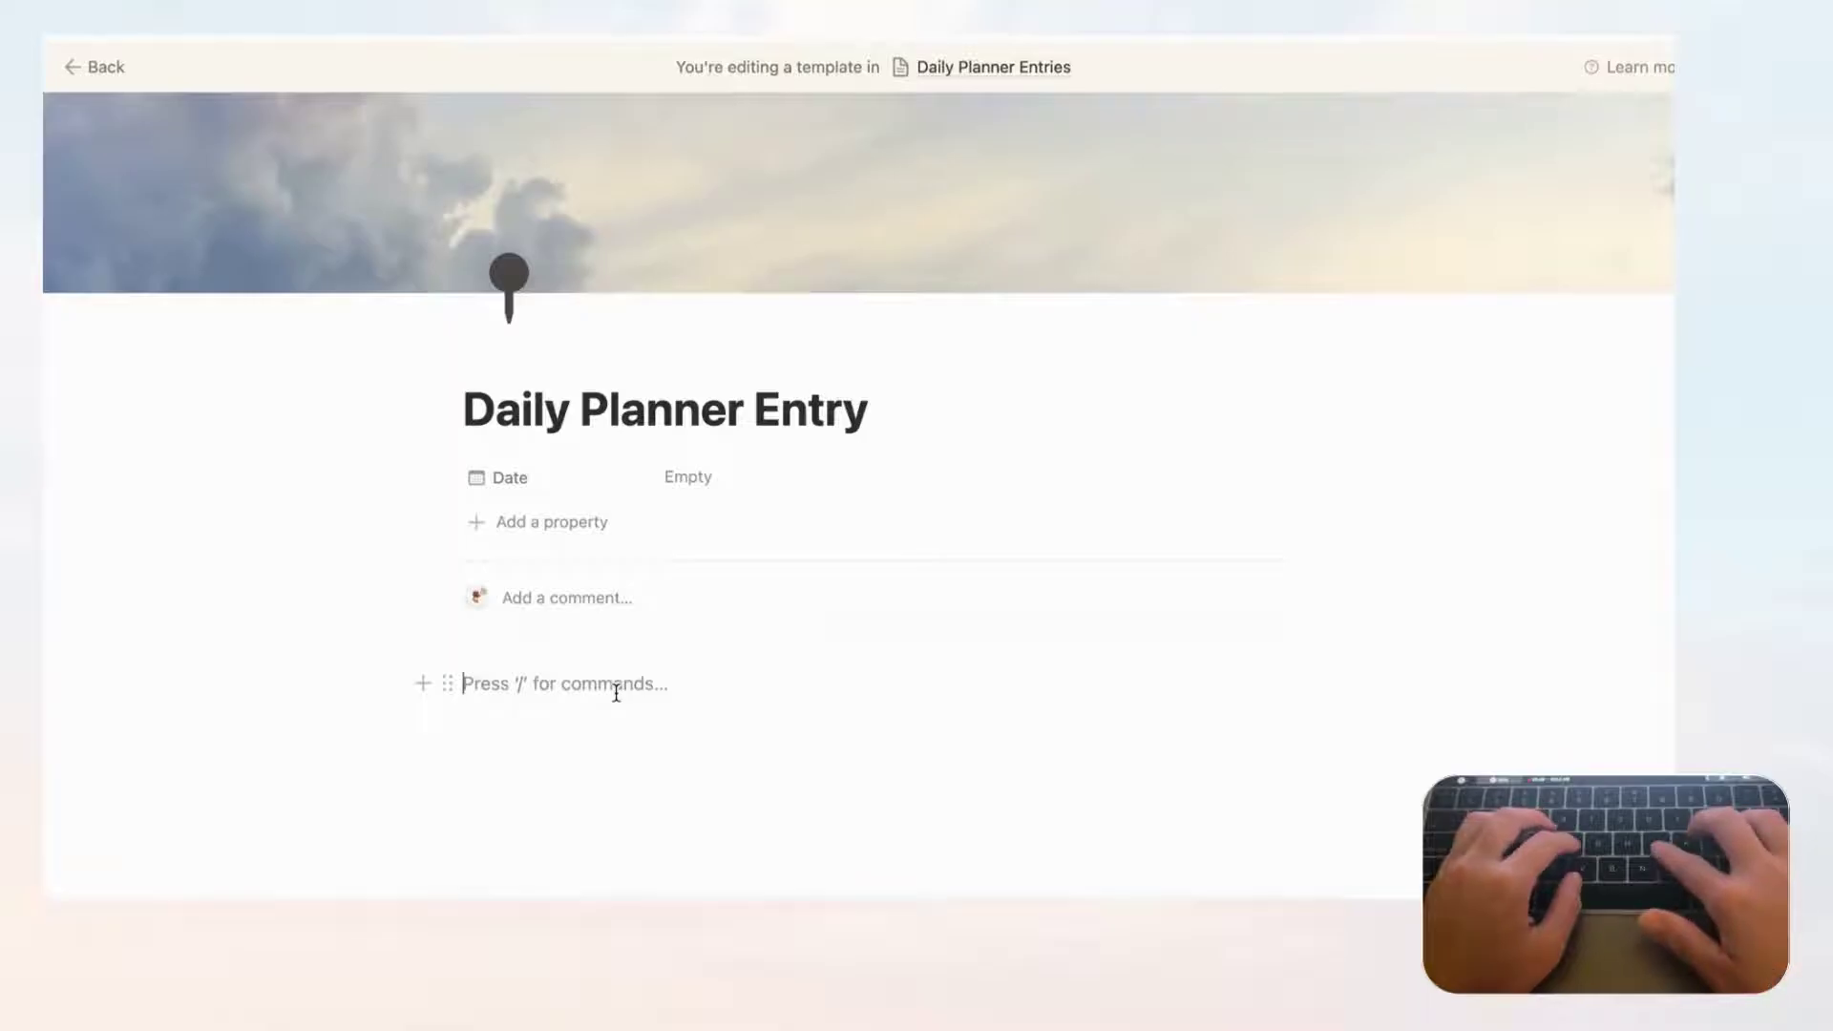
pyautogui.write('Daily Plan')
# - Write 'Priorities of the Day' and 'To-do List' on separate lines in the right column
pyautogui.click(1021, 682)
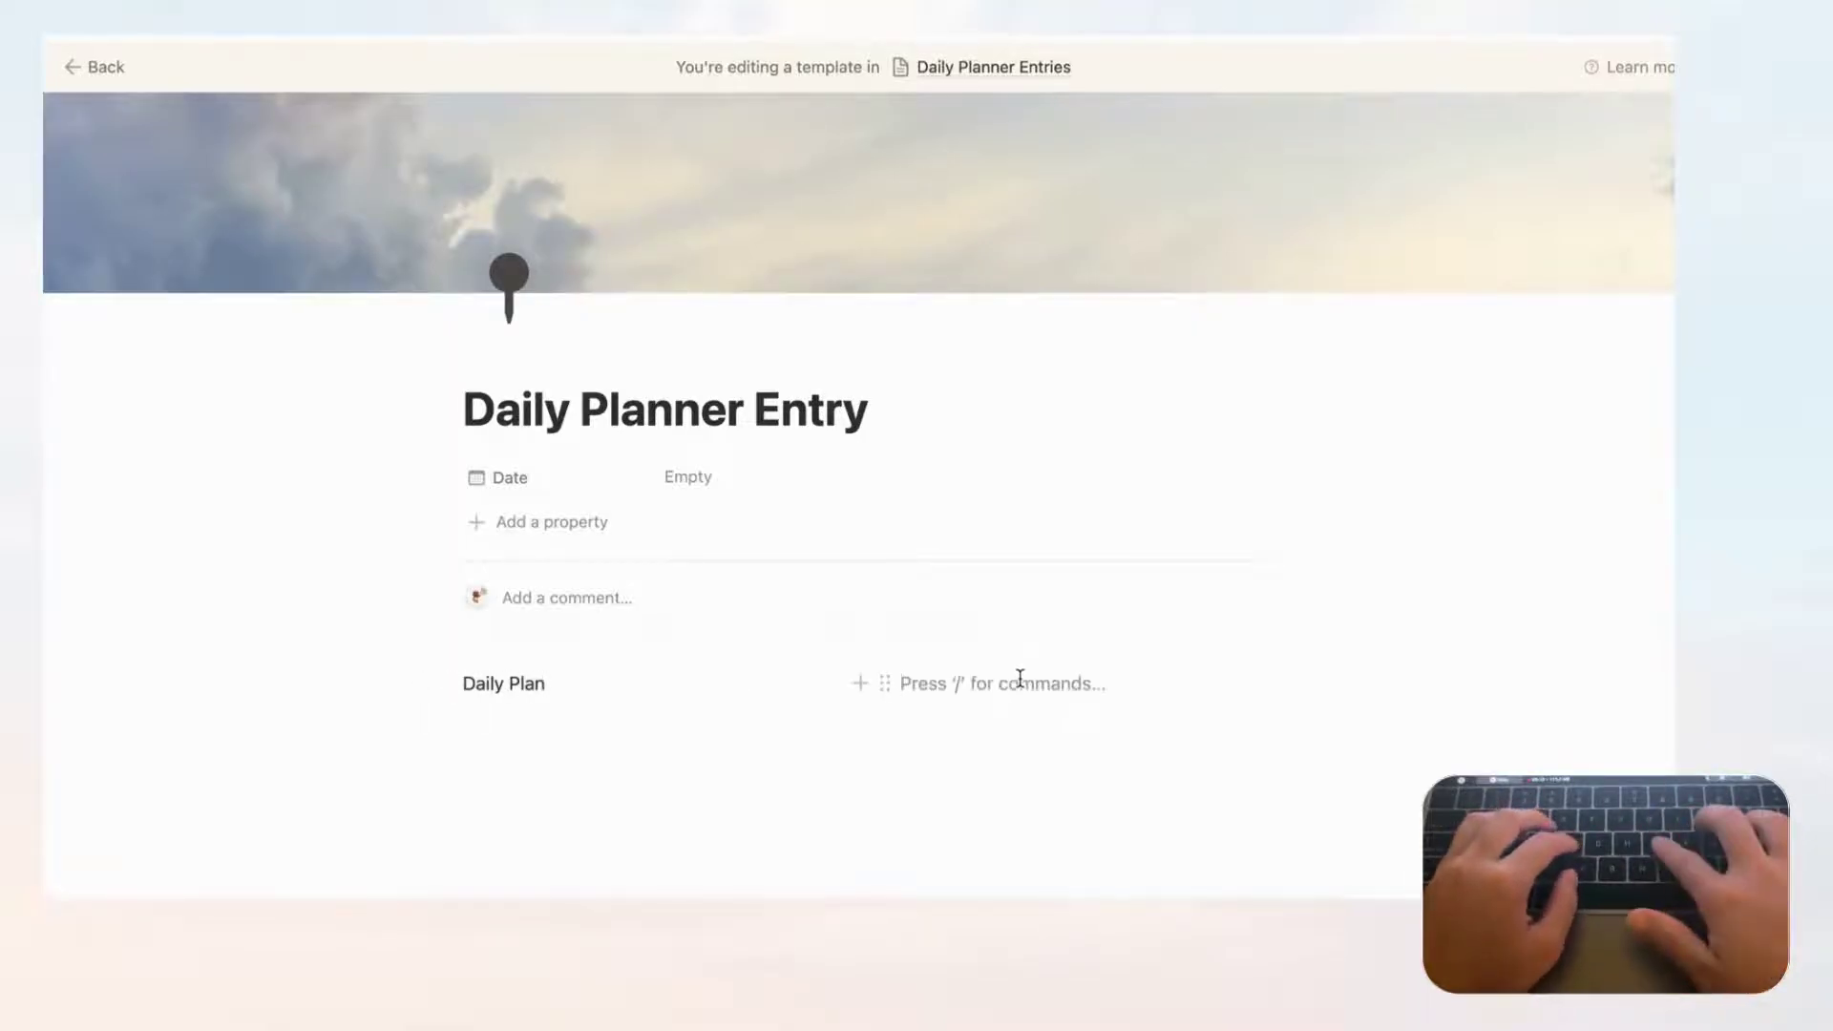
pyautogui.write('Priorities of the Day')
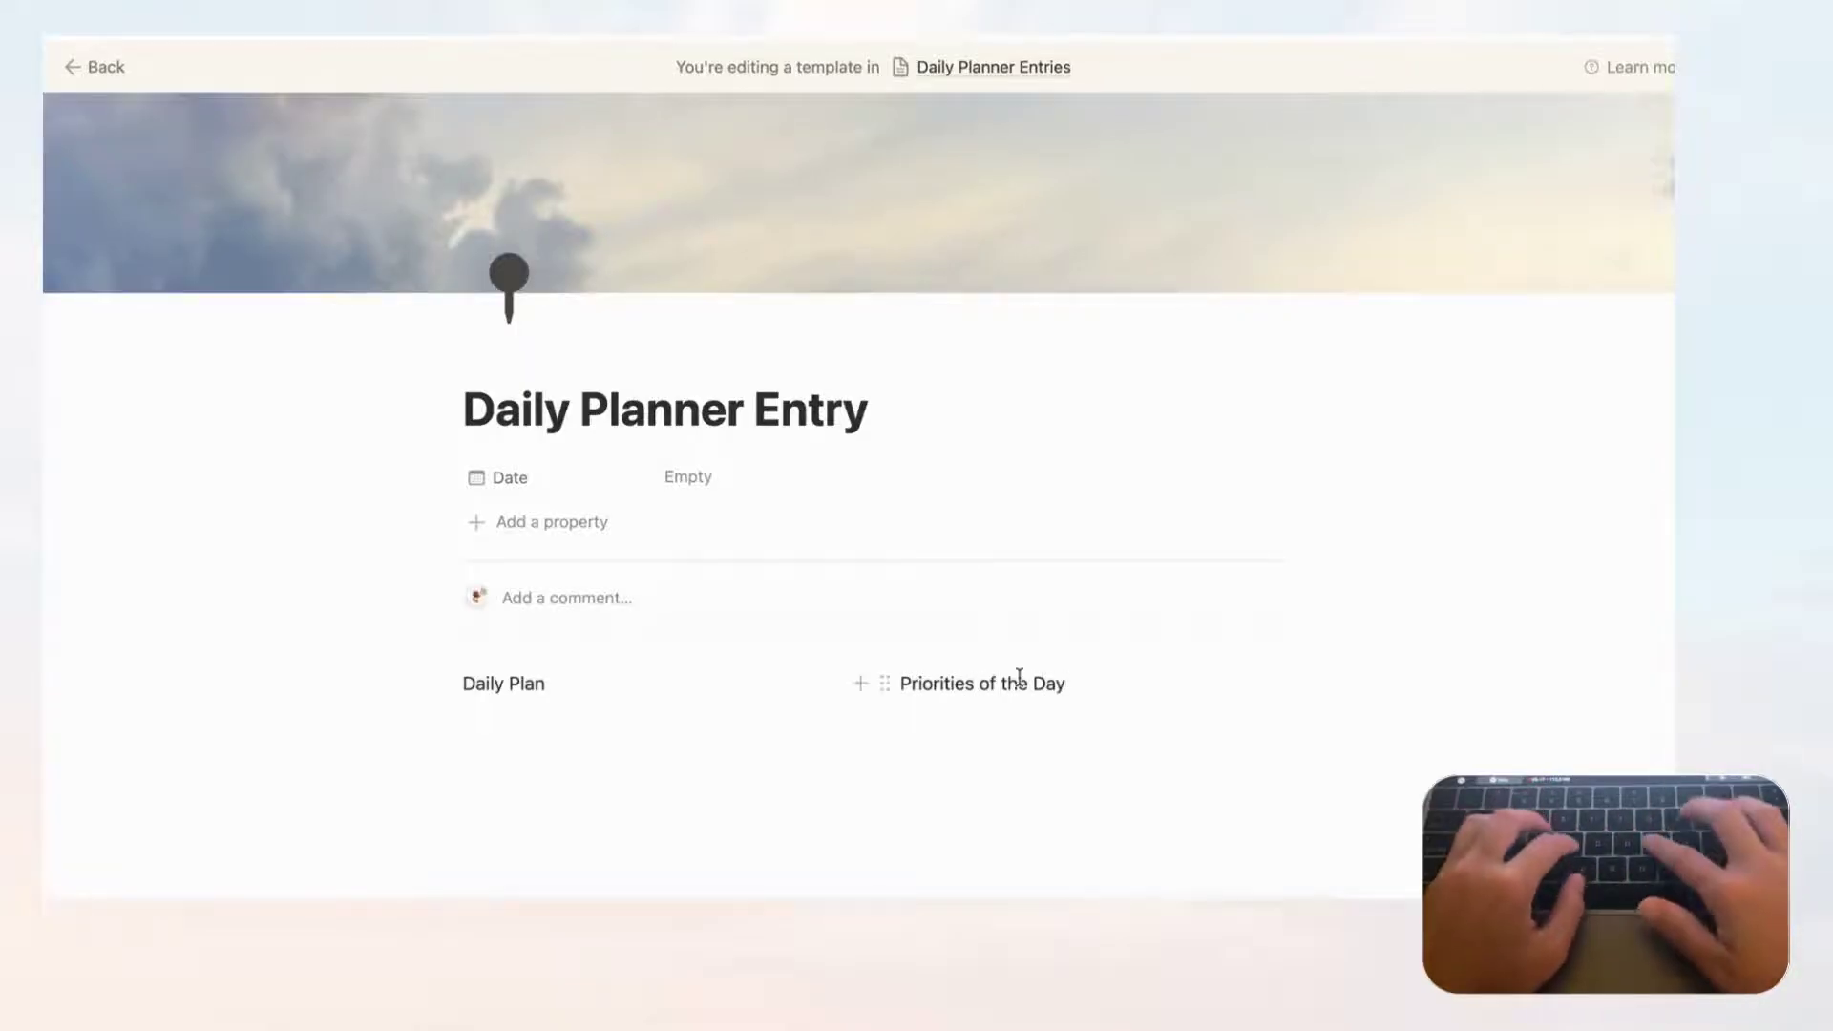
pyautogui.press('Return')
pyautogui.press('Return')
pyautogui.write('To')
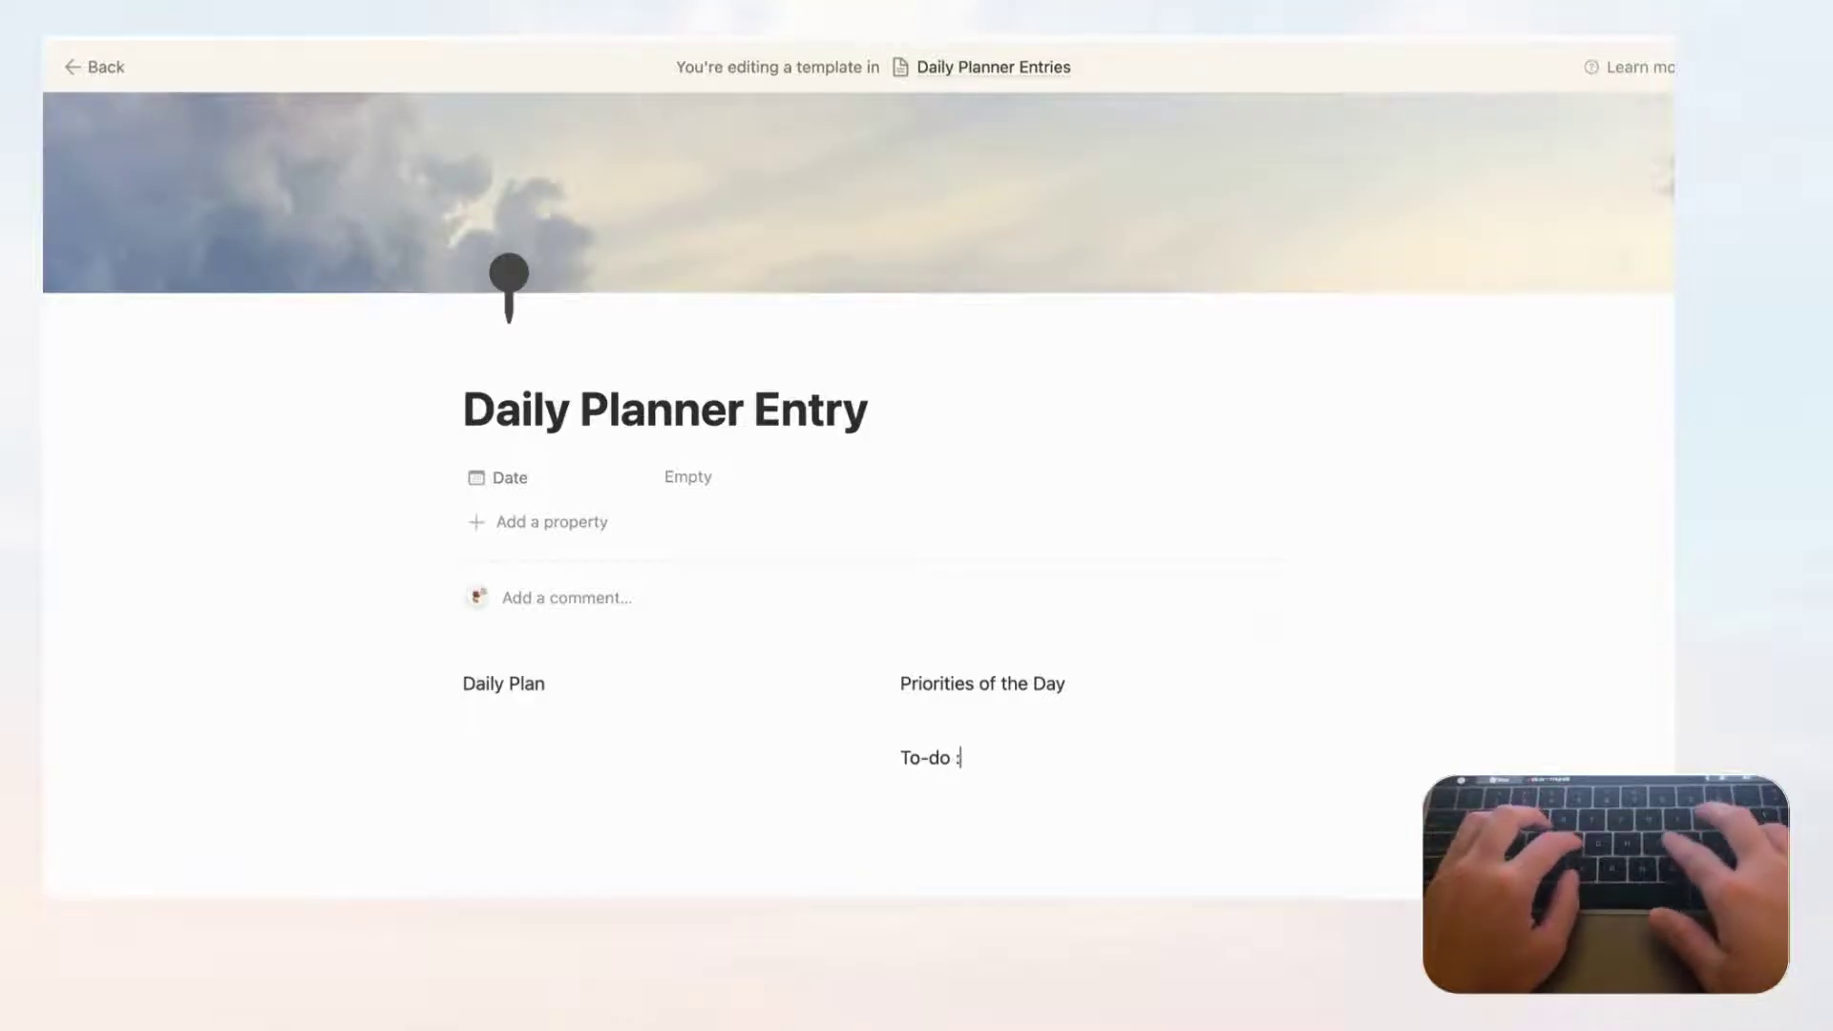
pyautogui.write('-do List')
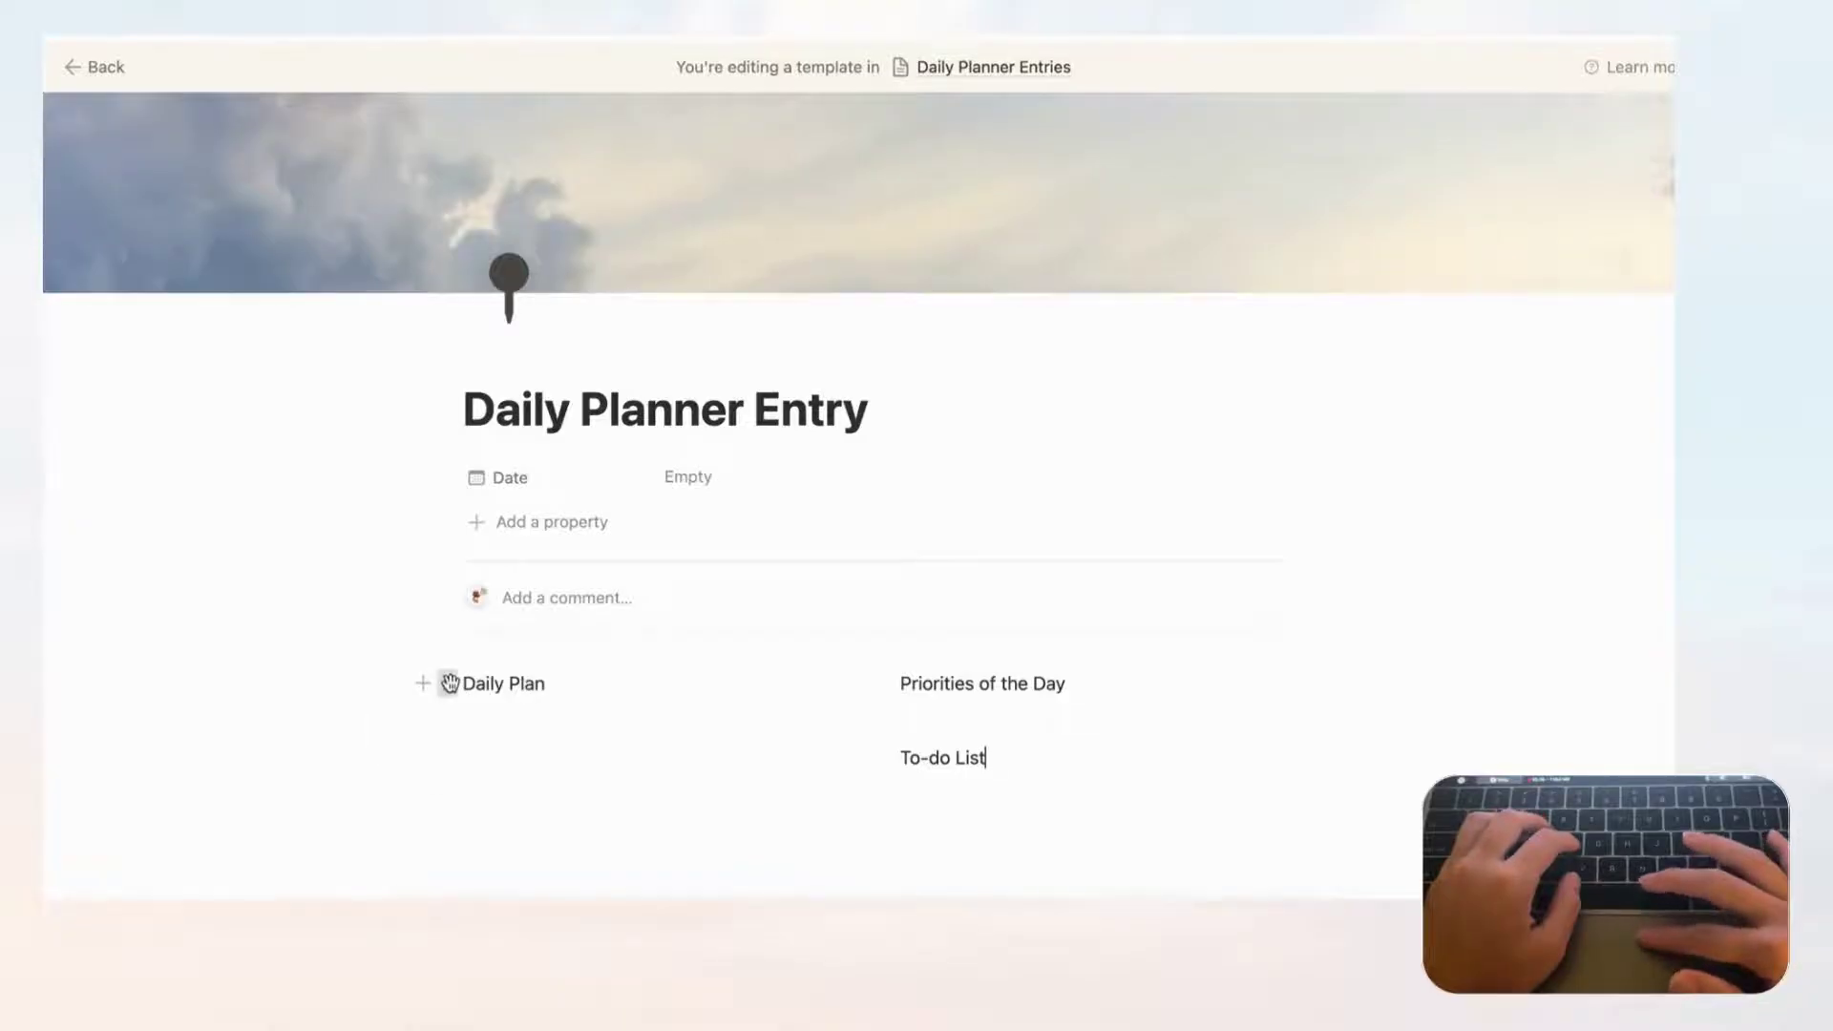
# - Turn 'Daily Plan' into a Heading 3 and add a divider beneath it
pyautogui.click(449, 685)
pyautogui.moveTo(355, 588)
pyautogui.click(535, 379)
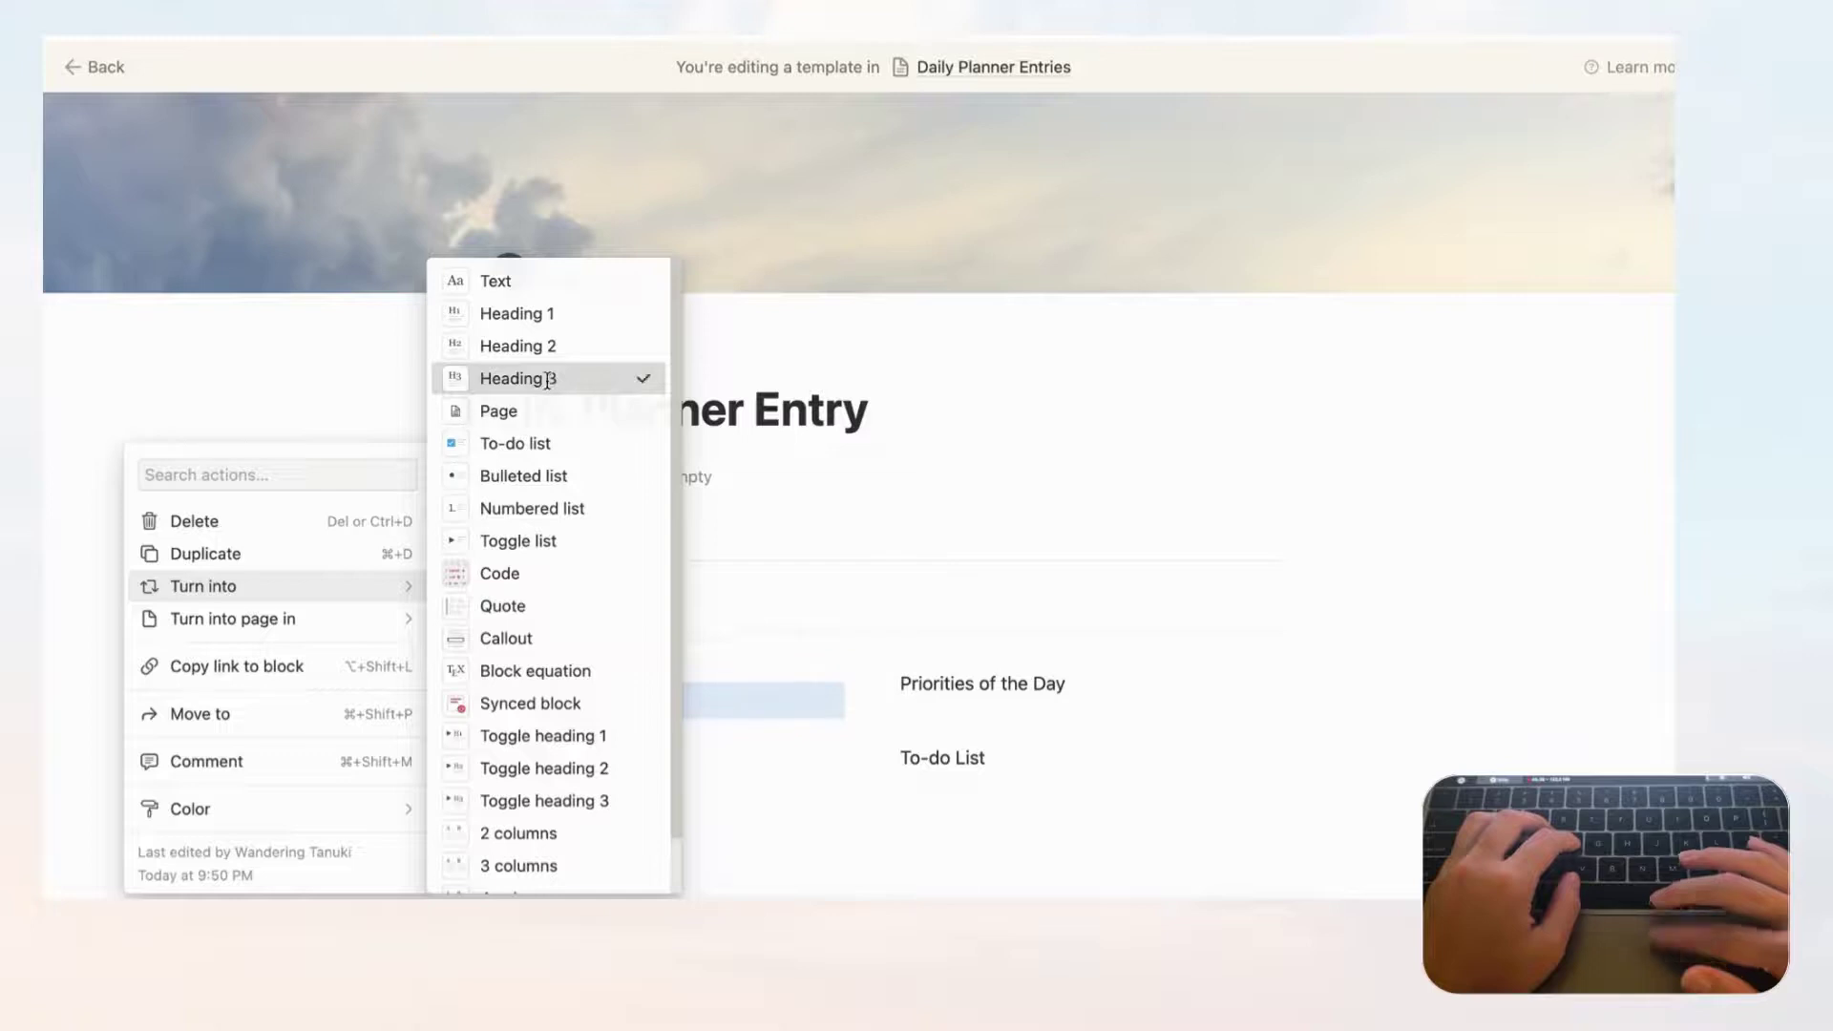
pyautogui.click(634, 702)
pyautogui.press('Return')
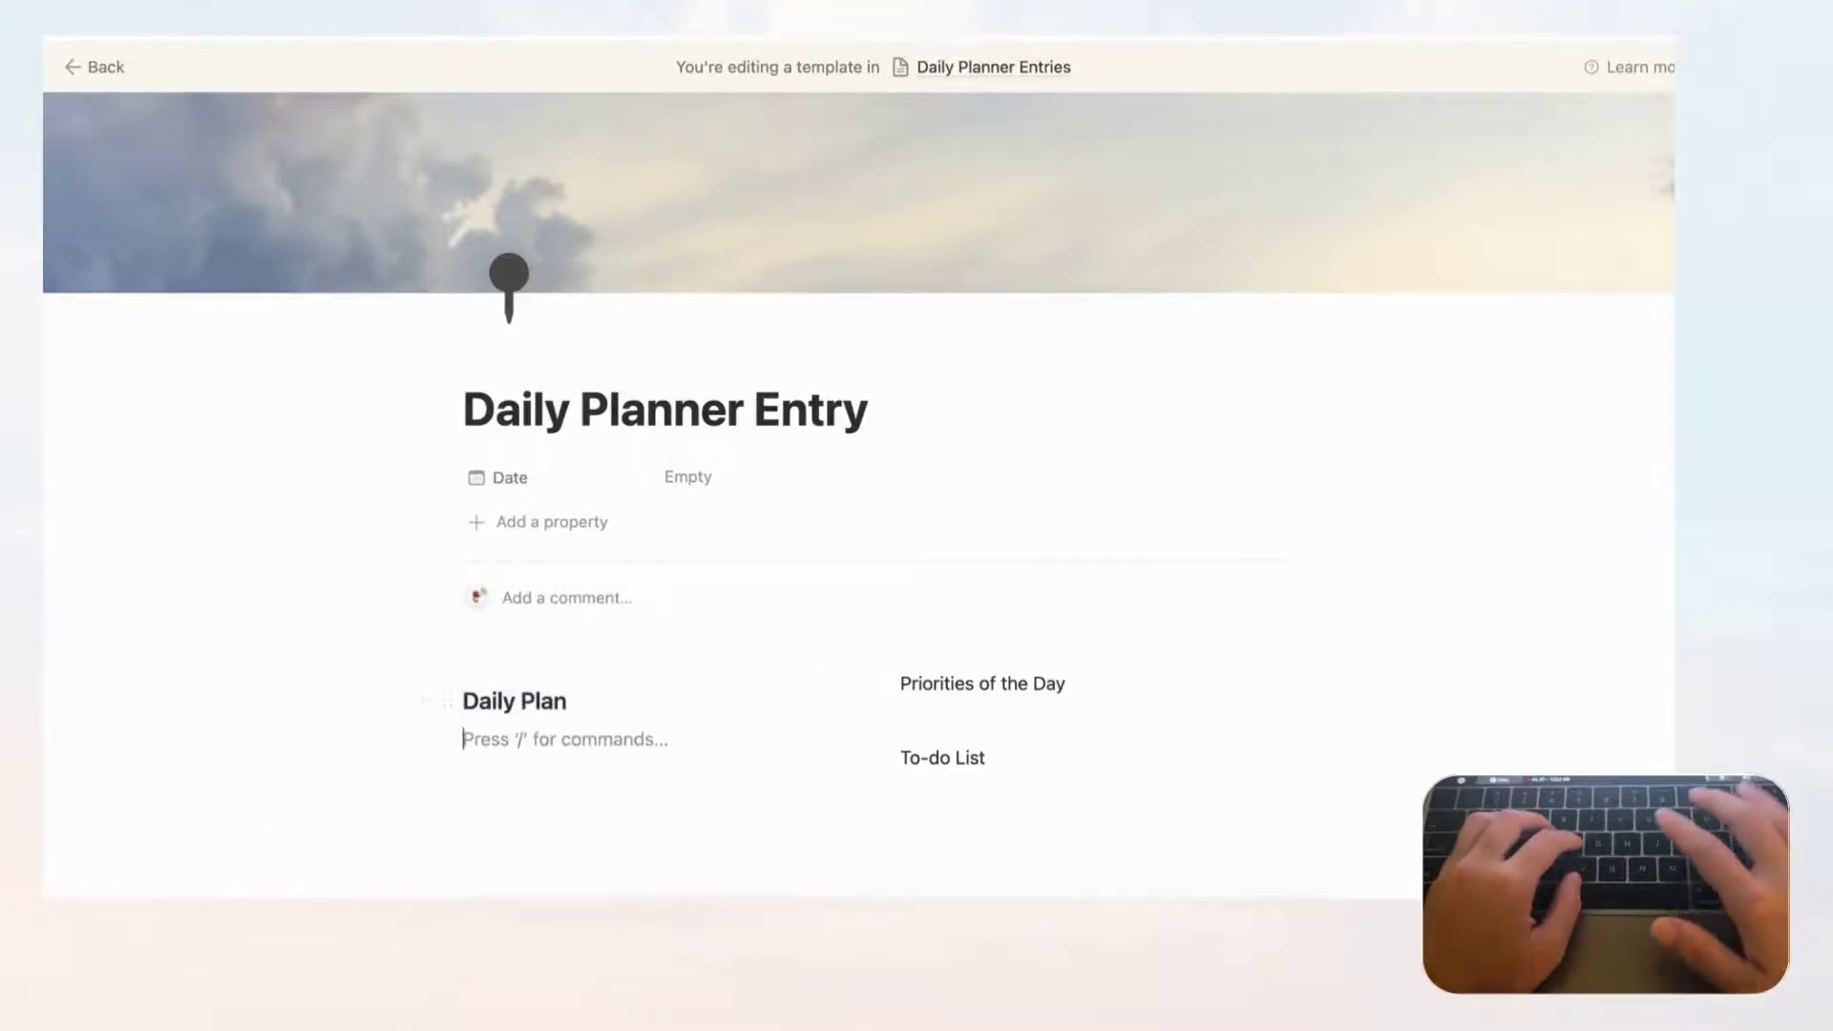
pyautogui.write('/divide')
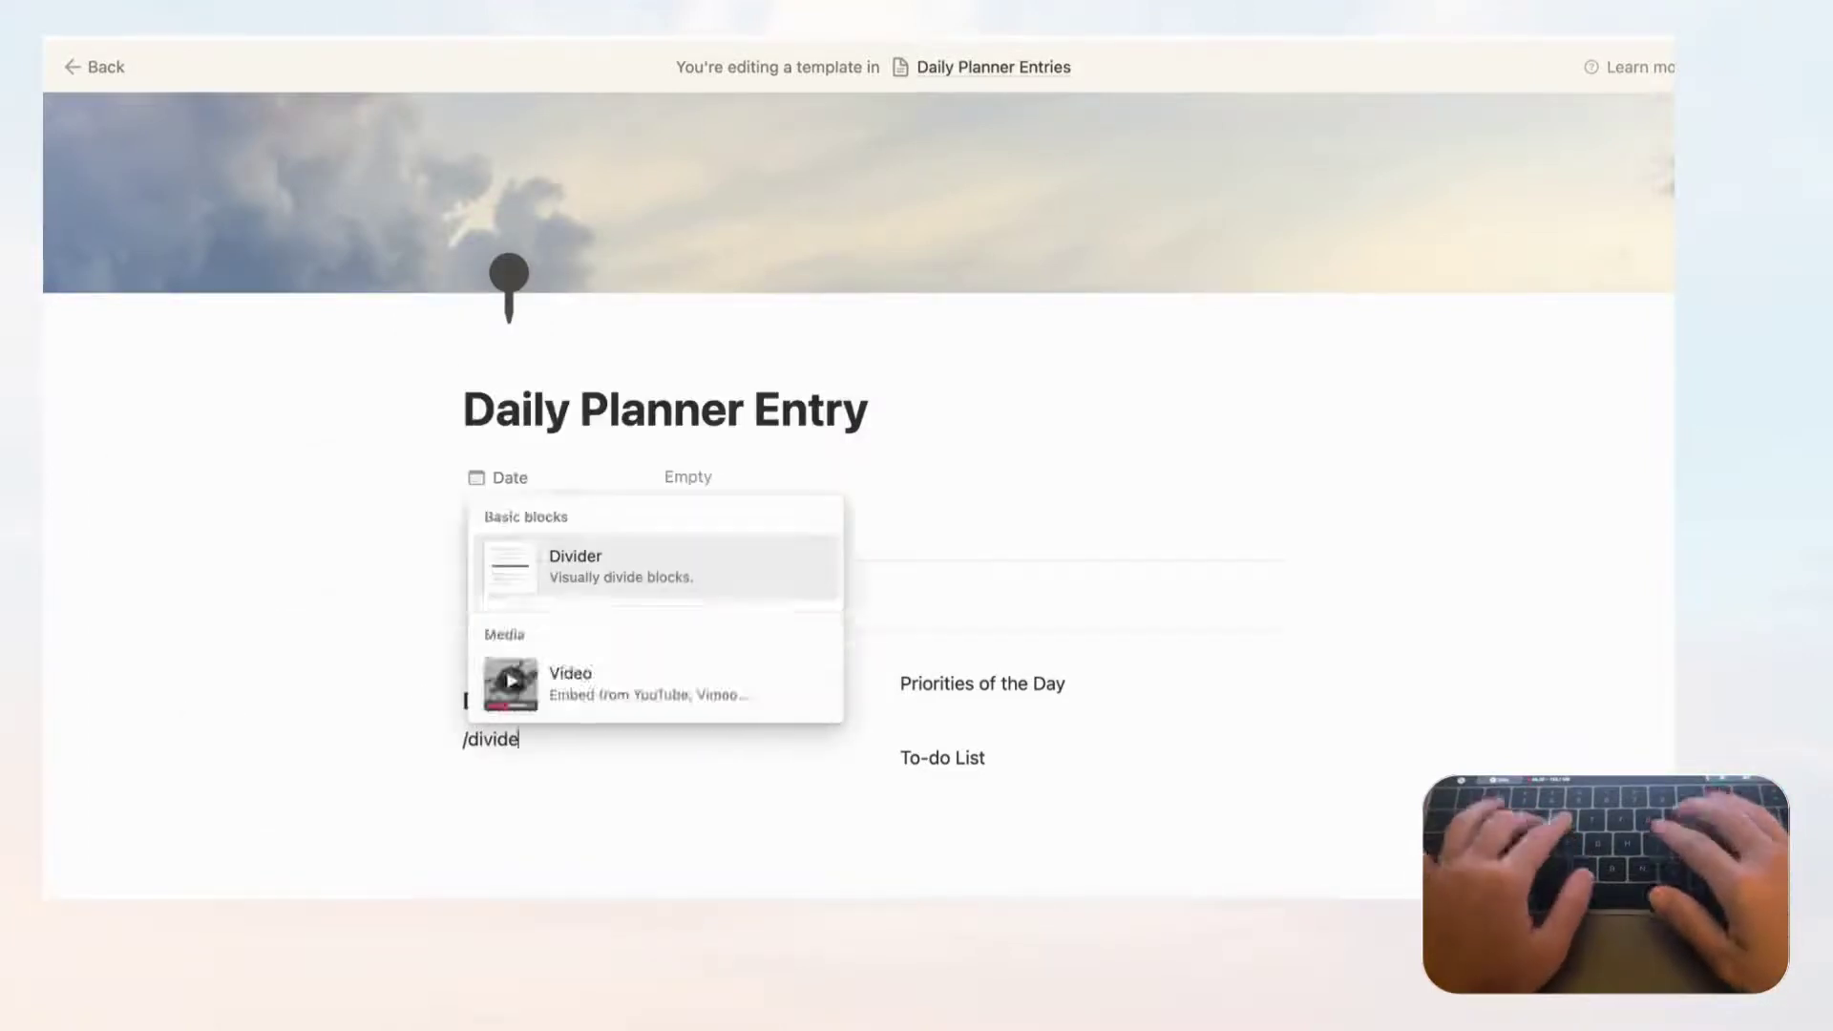
pyautogui.press('Return')
pyautogui.scroll(-2, 671, 741)
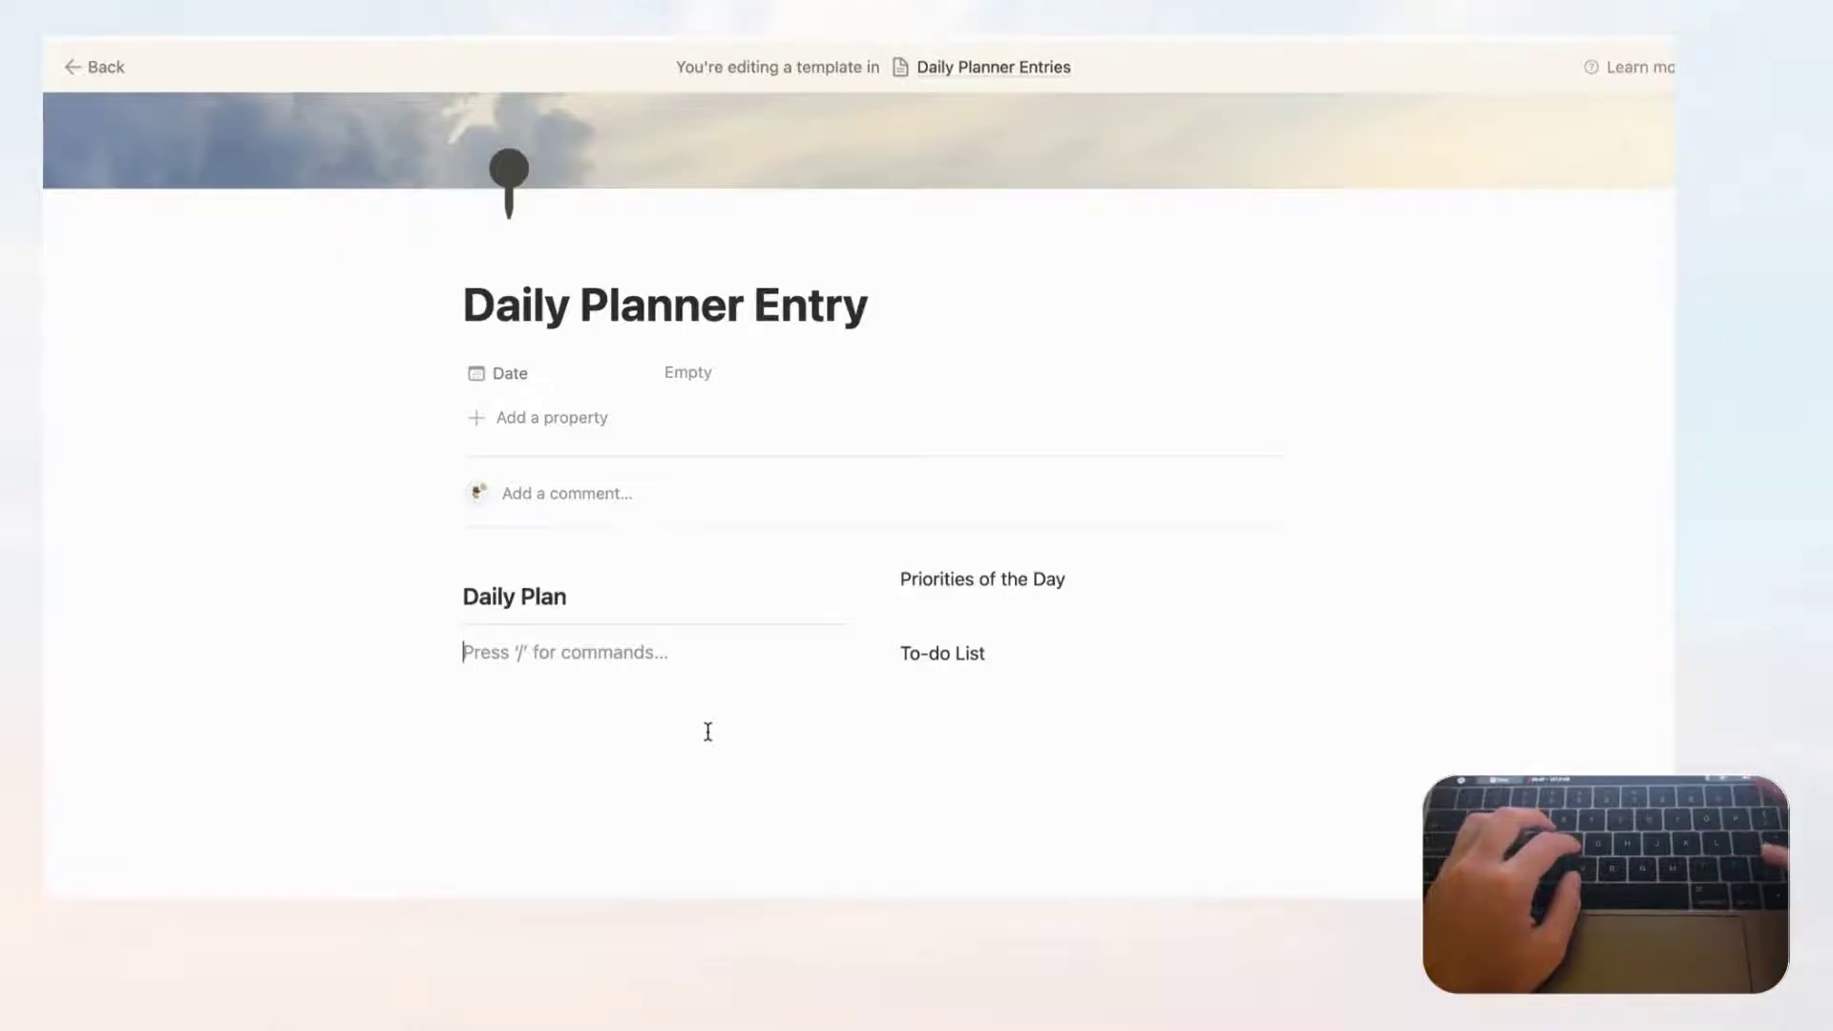
# - Insert a simple table under Daily Plan listing the hours 7:00 through 22:00
pyautogui.write('/table')
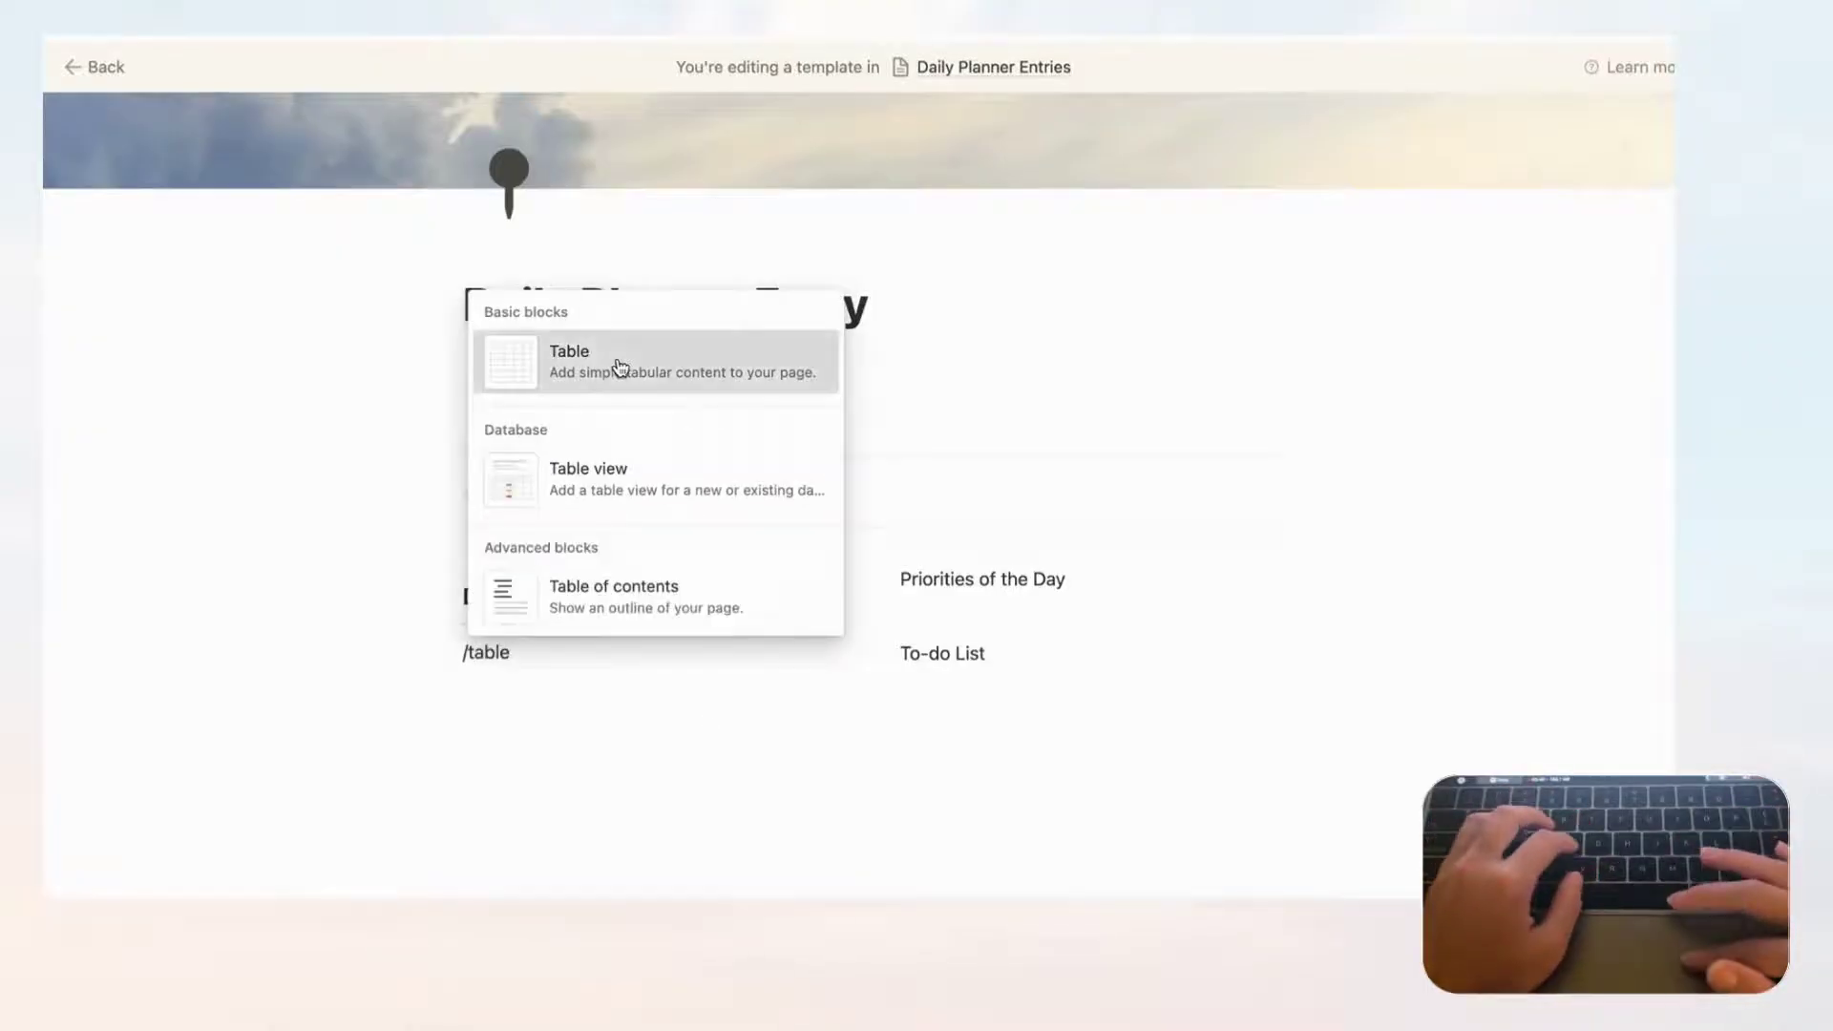
pyautogui.click(618, 368)
pyautogui.scroll(-2, 731, 741)
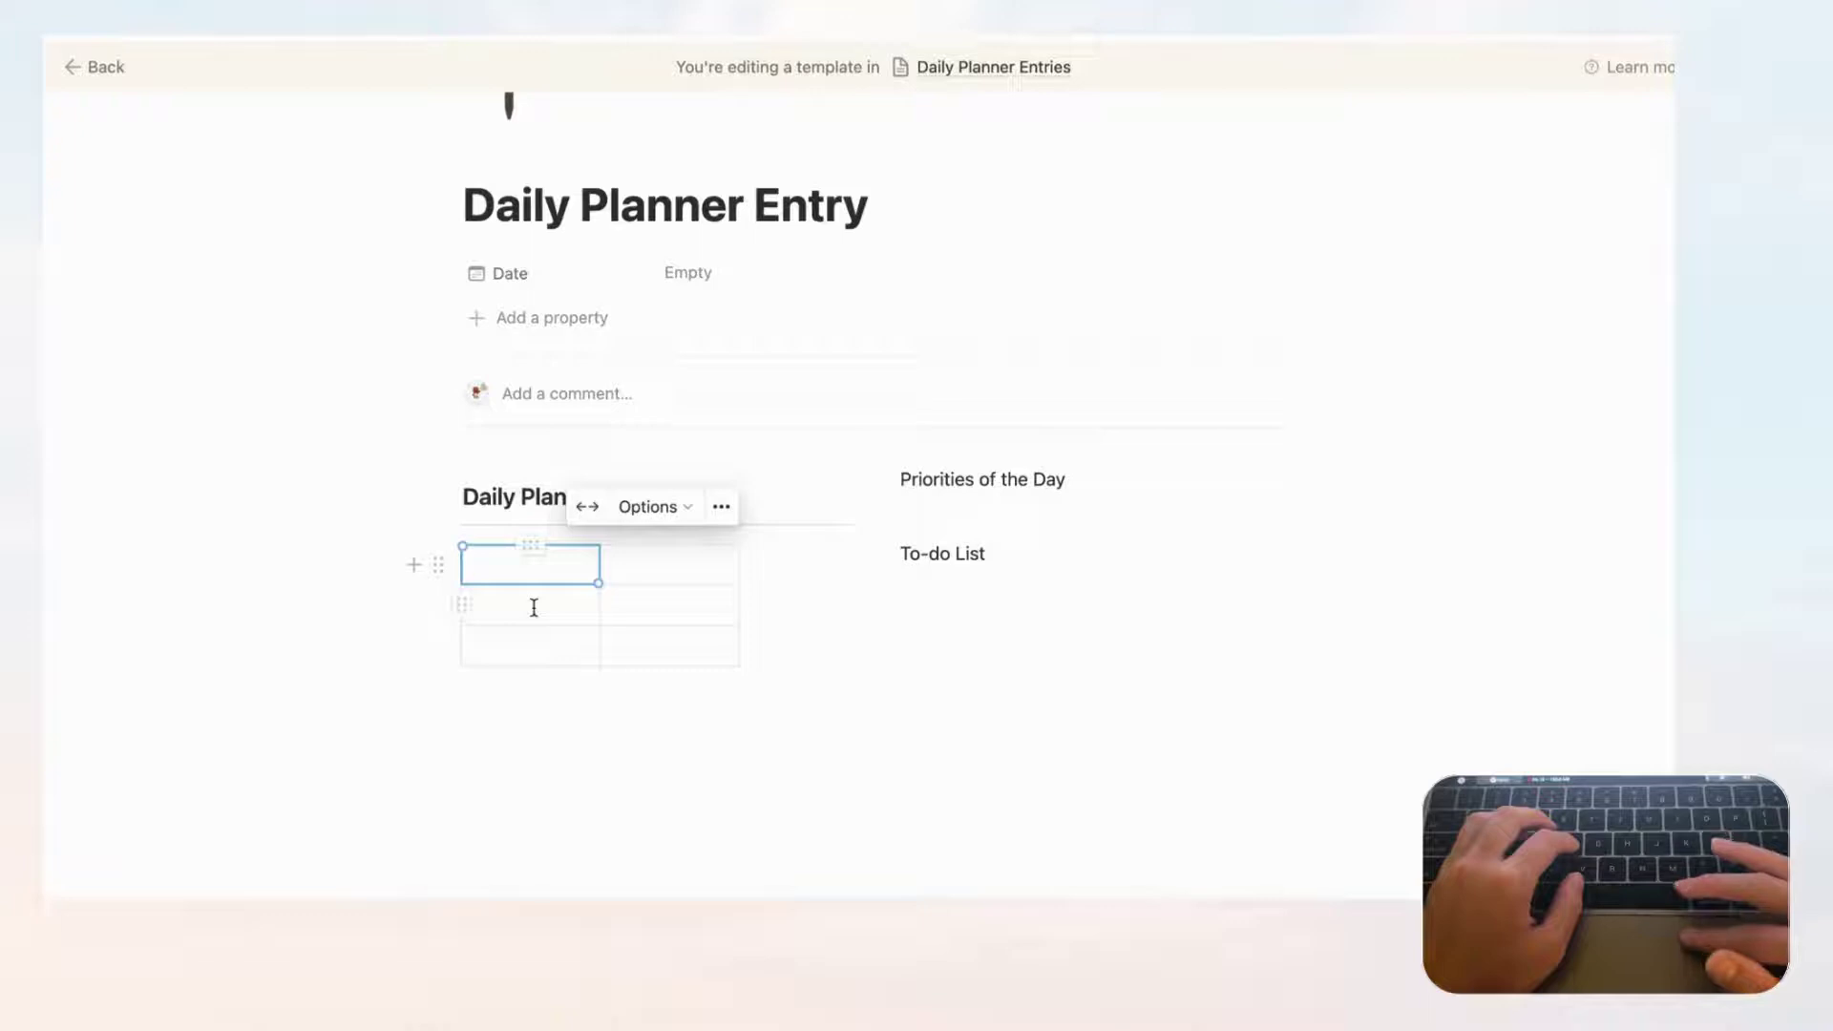
pyautogui.write('7')
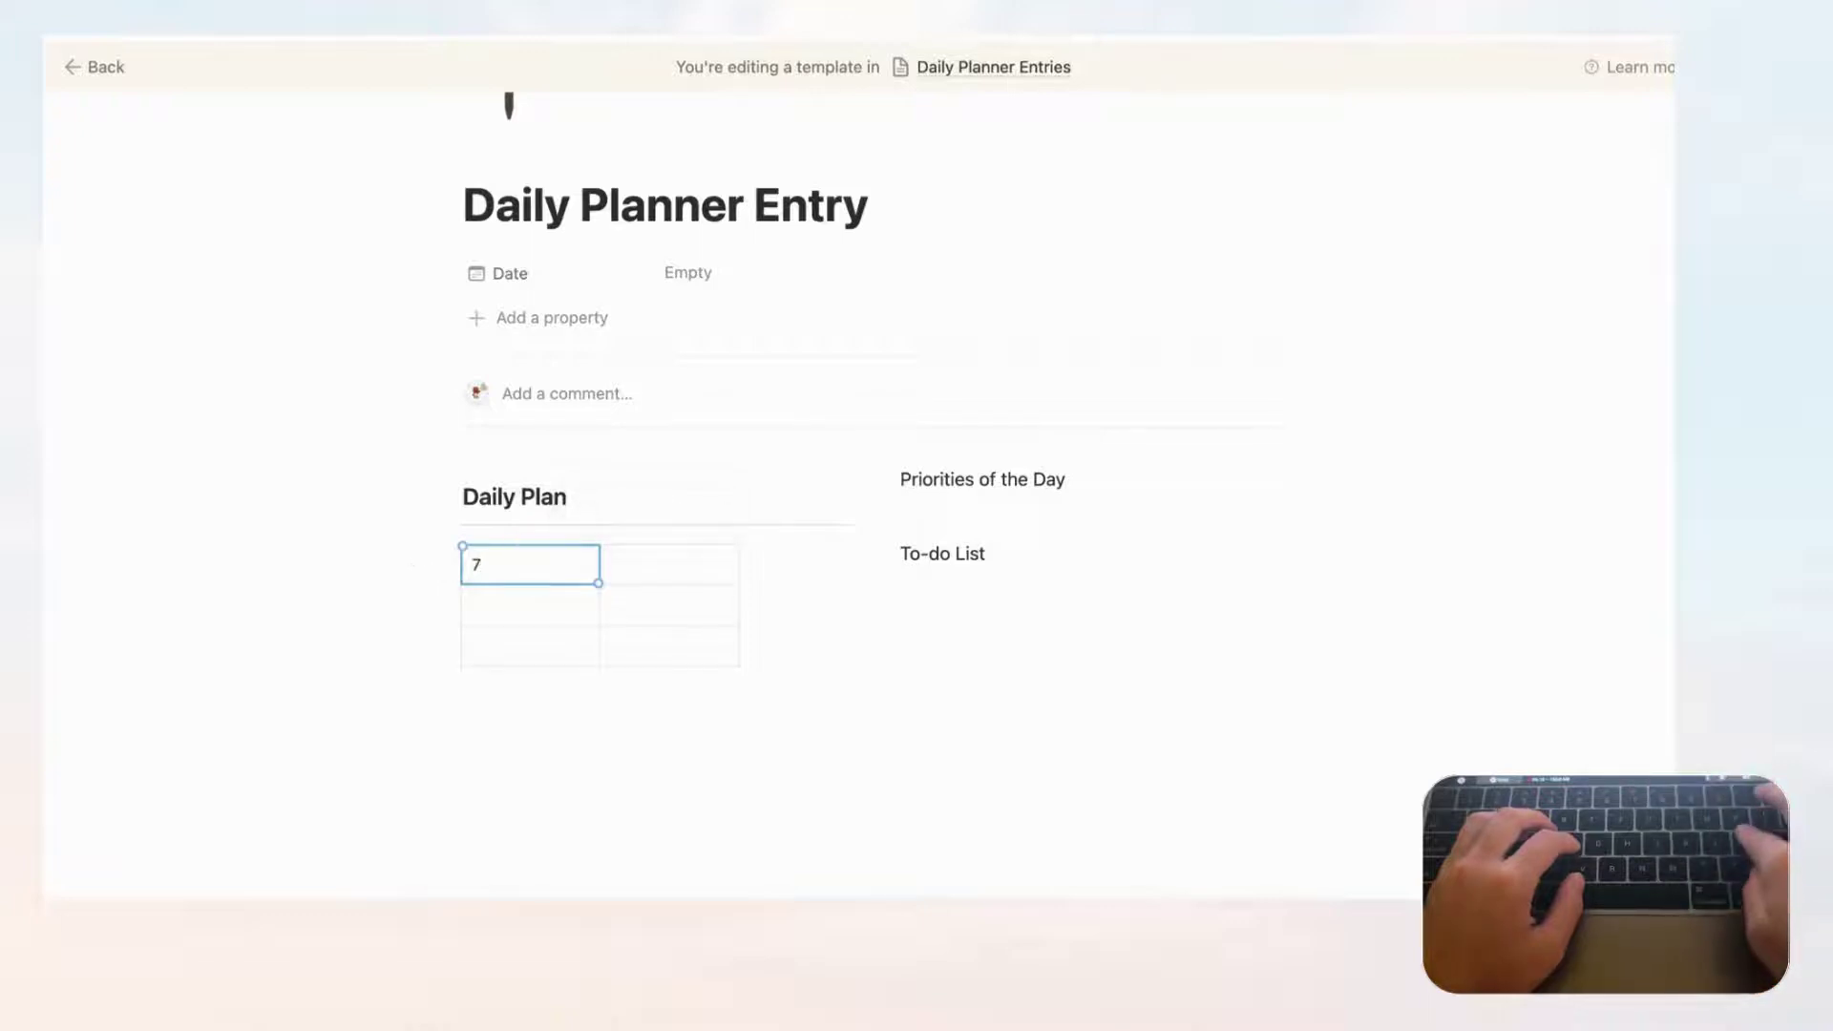
pyautogui.write(':00')
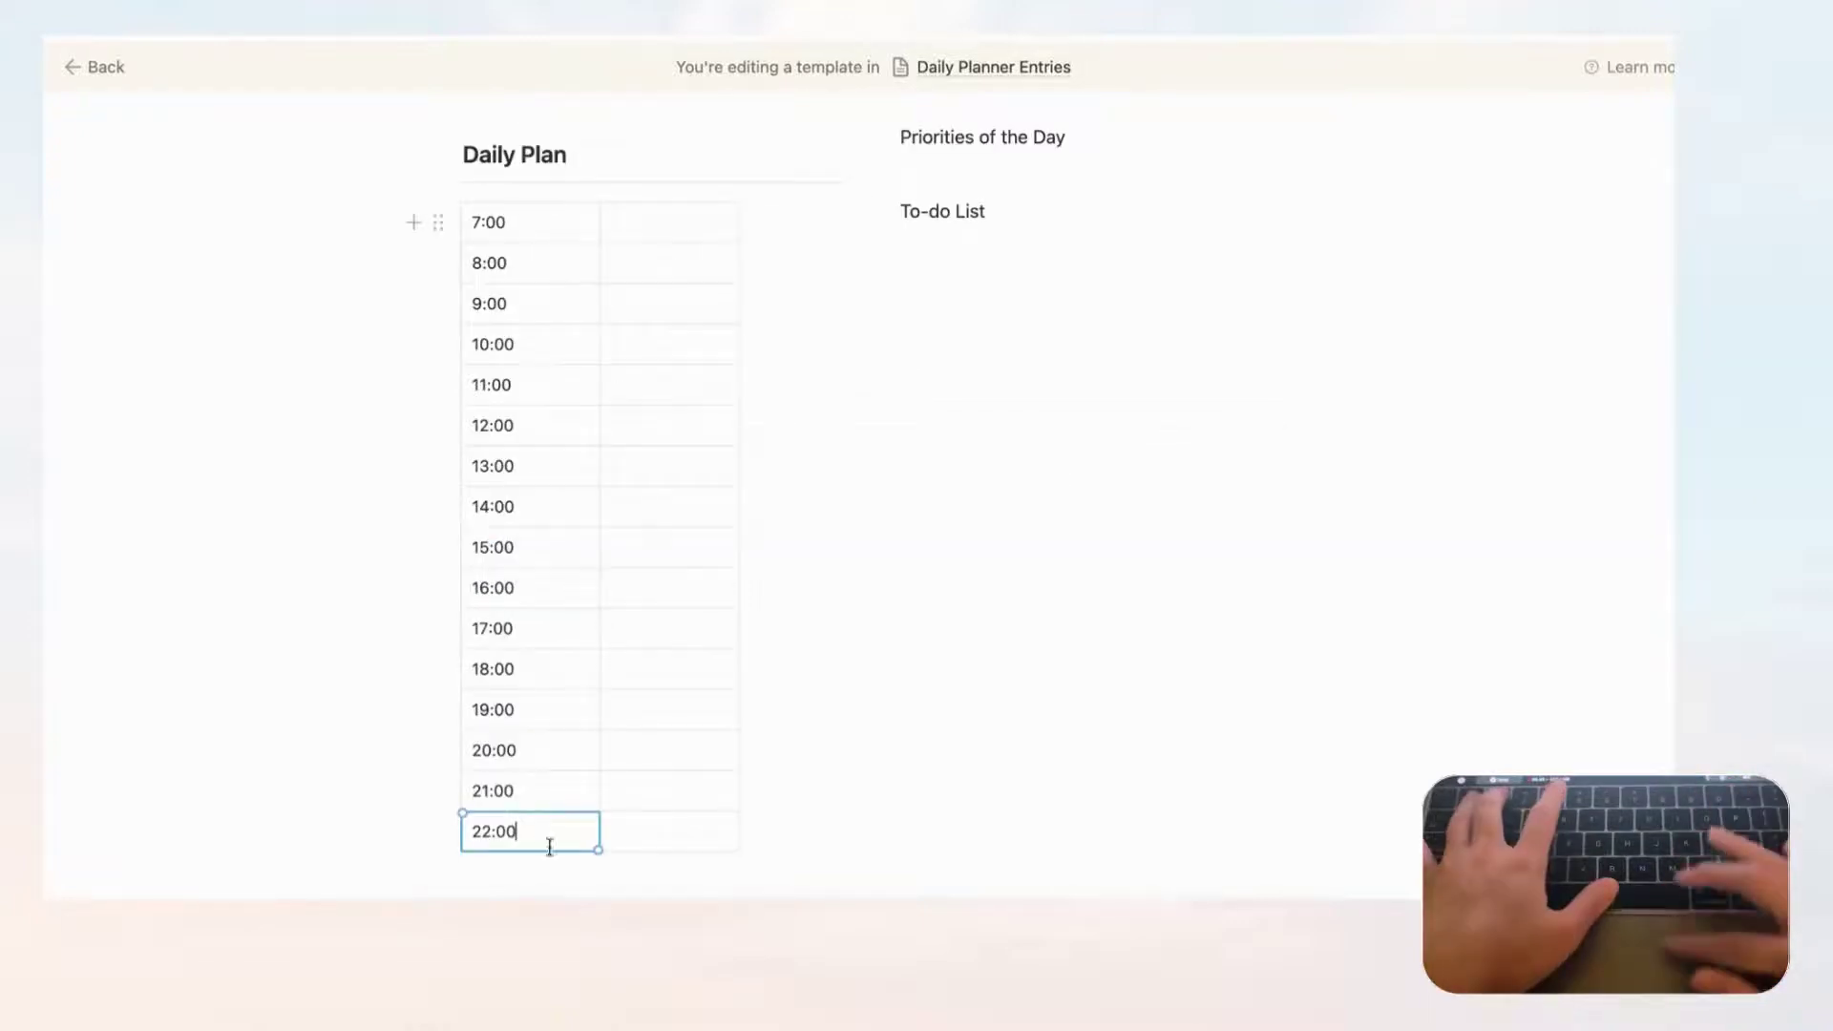
pyautogui.scroll(1, 755, 704)
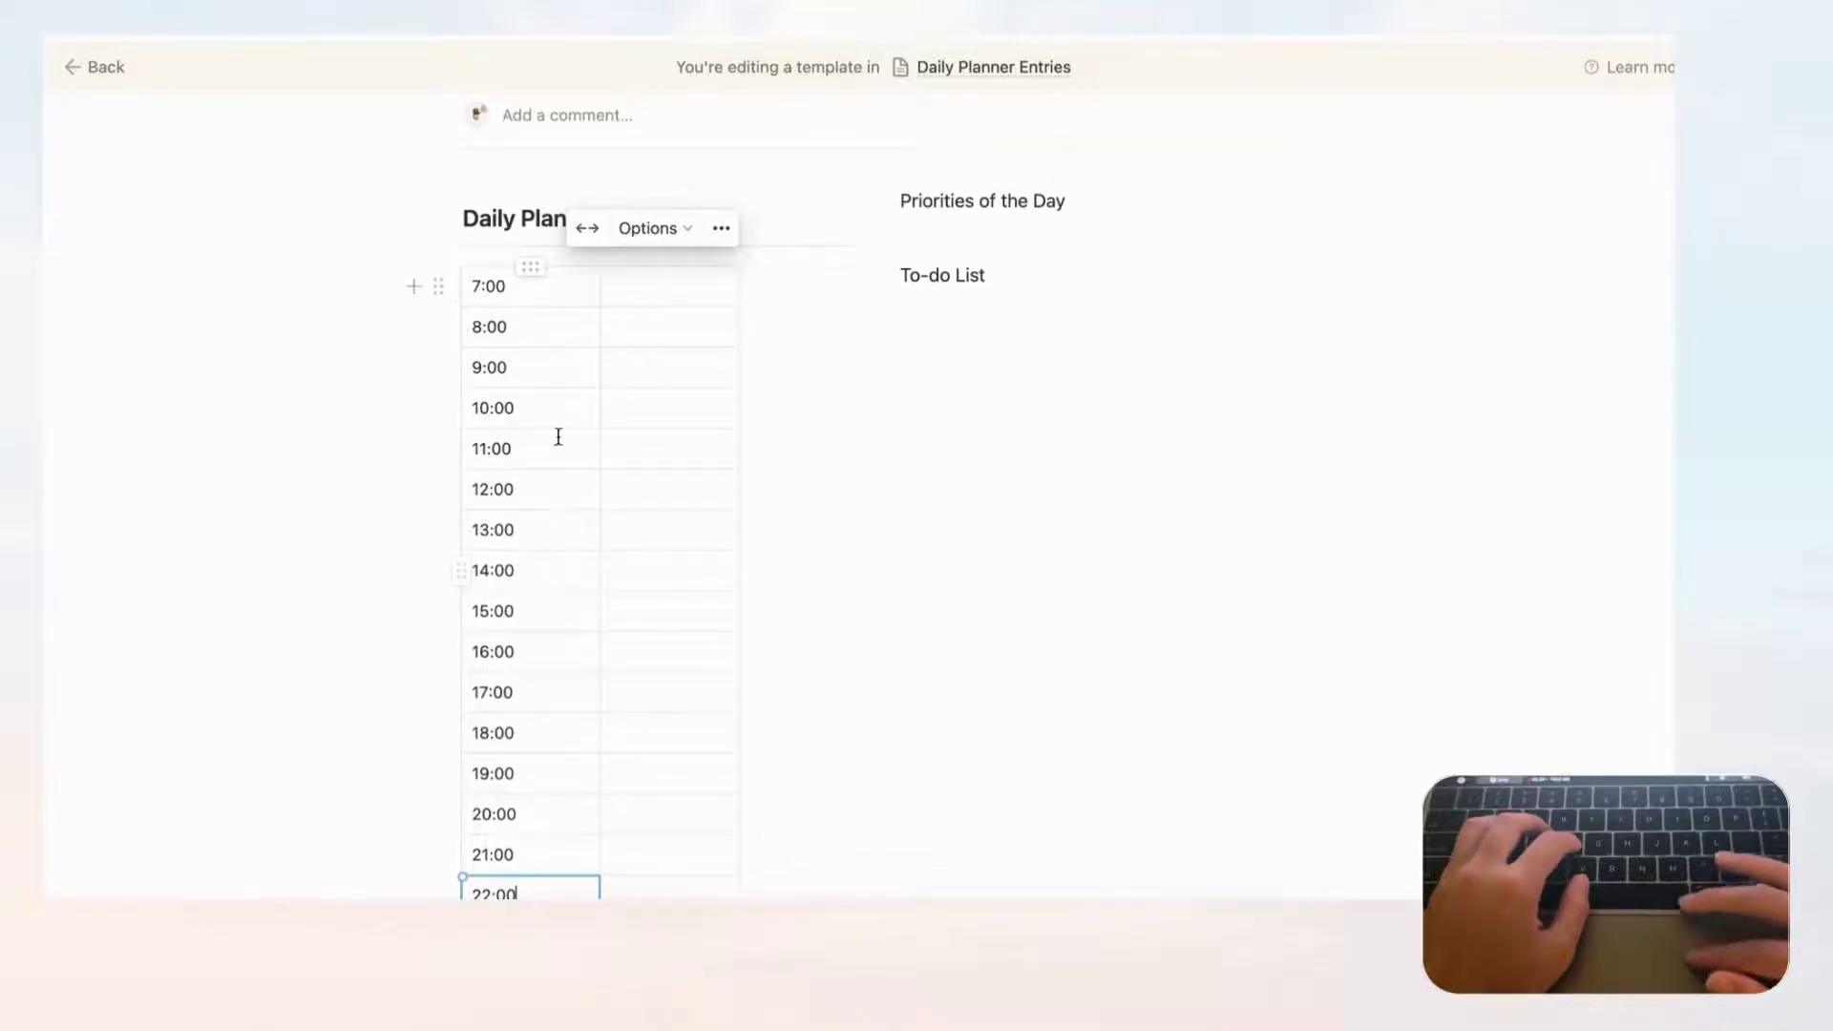
pyautogui.scroll(2, 669, 325)
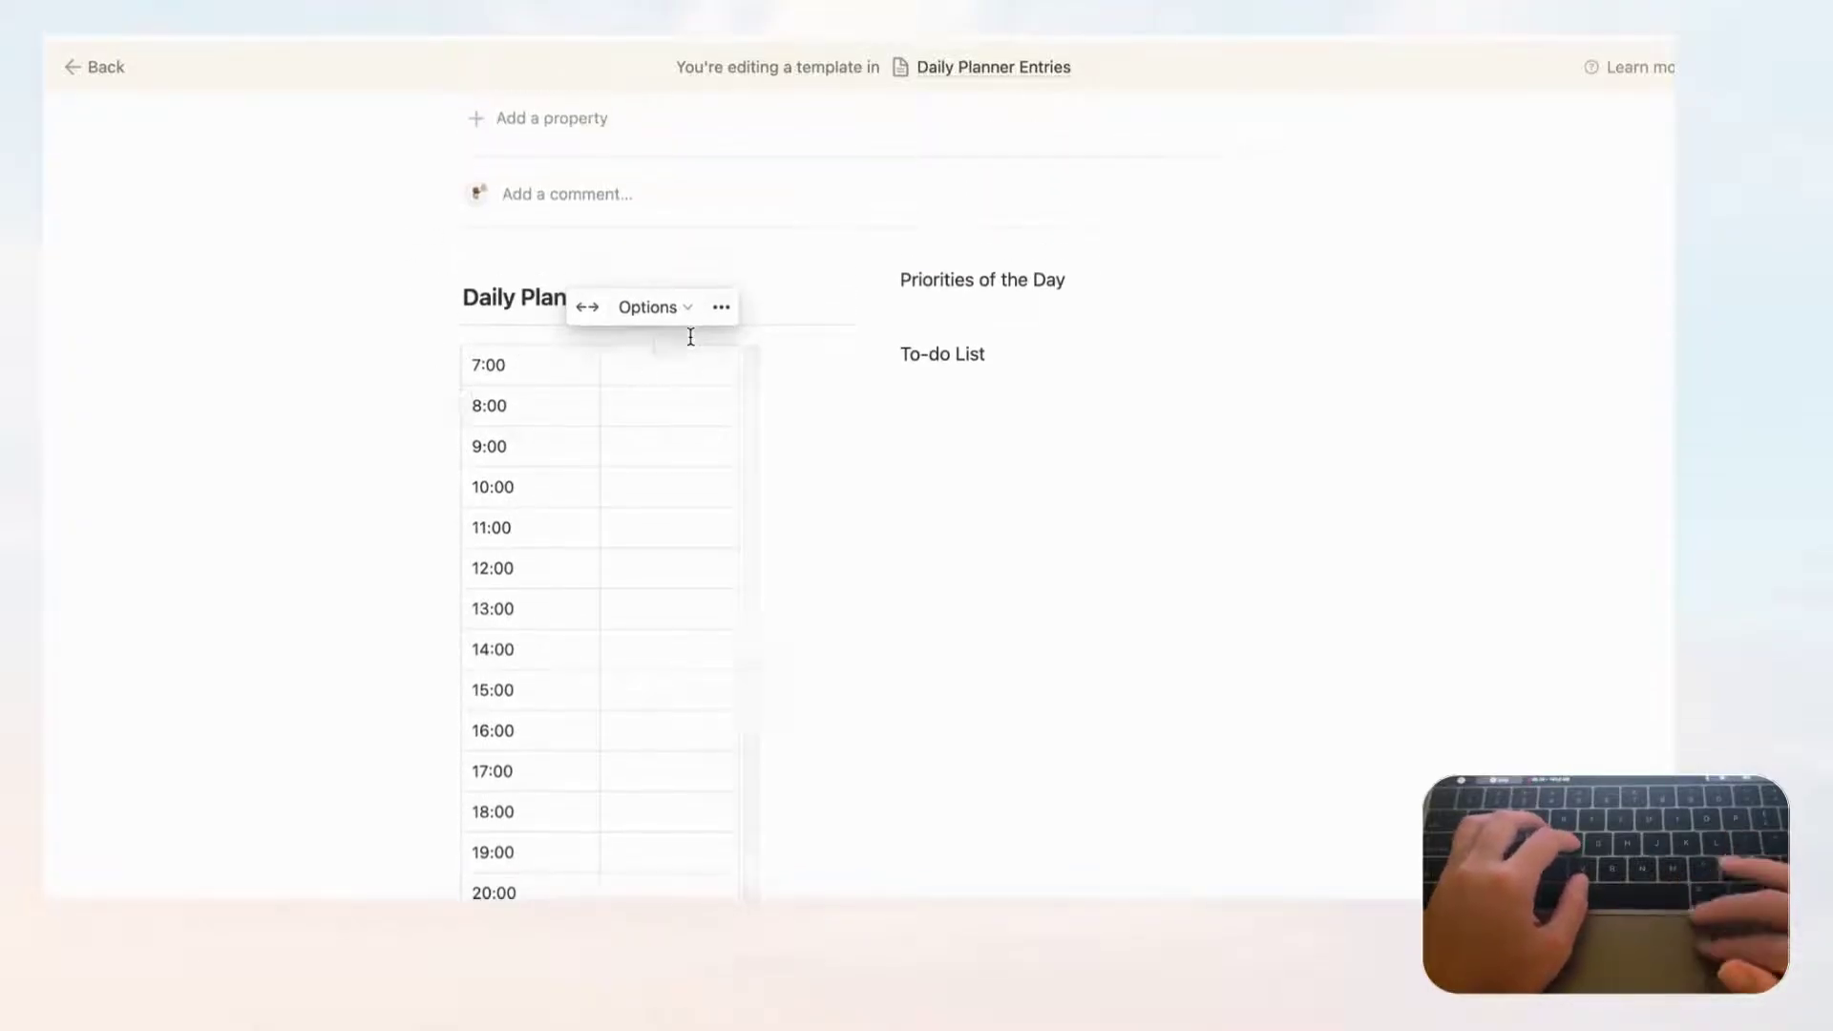
# - Try sample entries 'Wake up' and 'Go for a run', then clear both cells
pyautogui.click(660, 369)
pyautogui.write('Wake up')
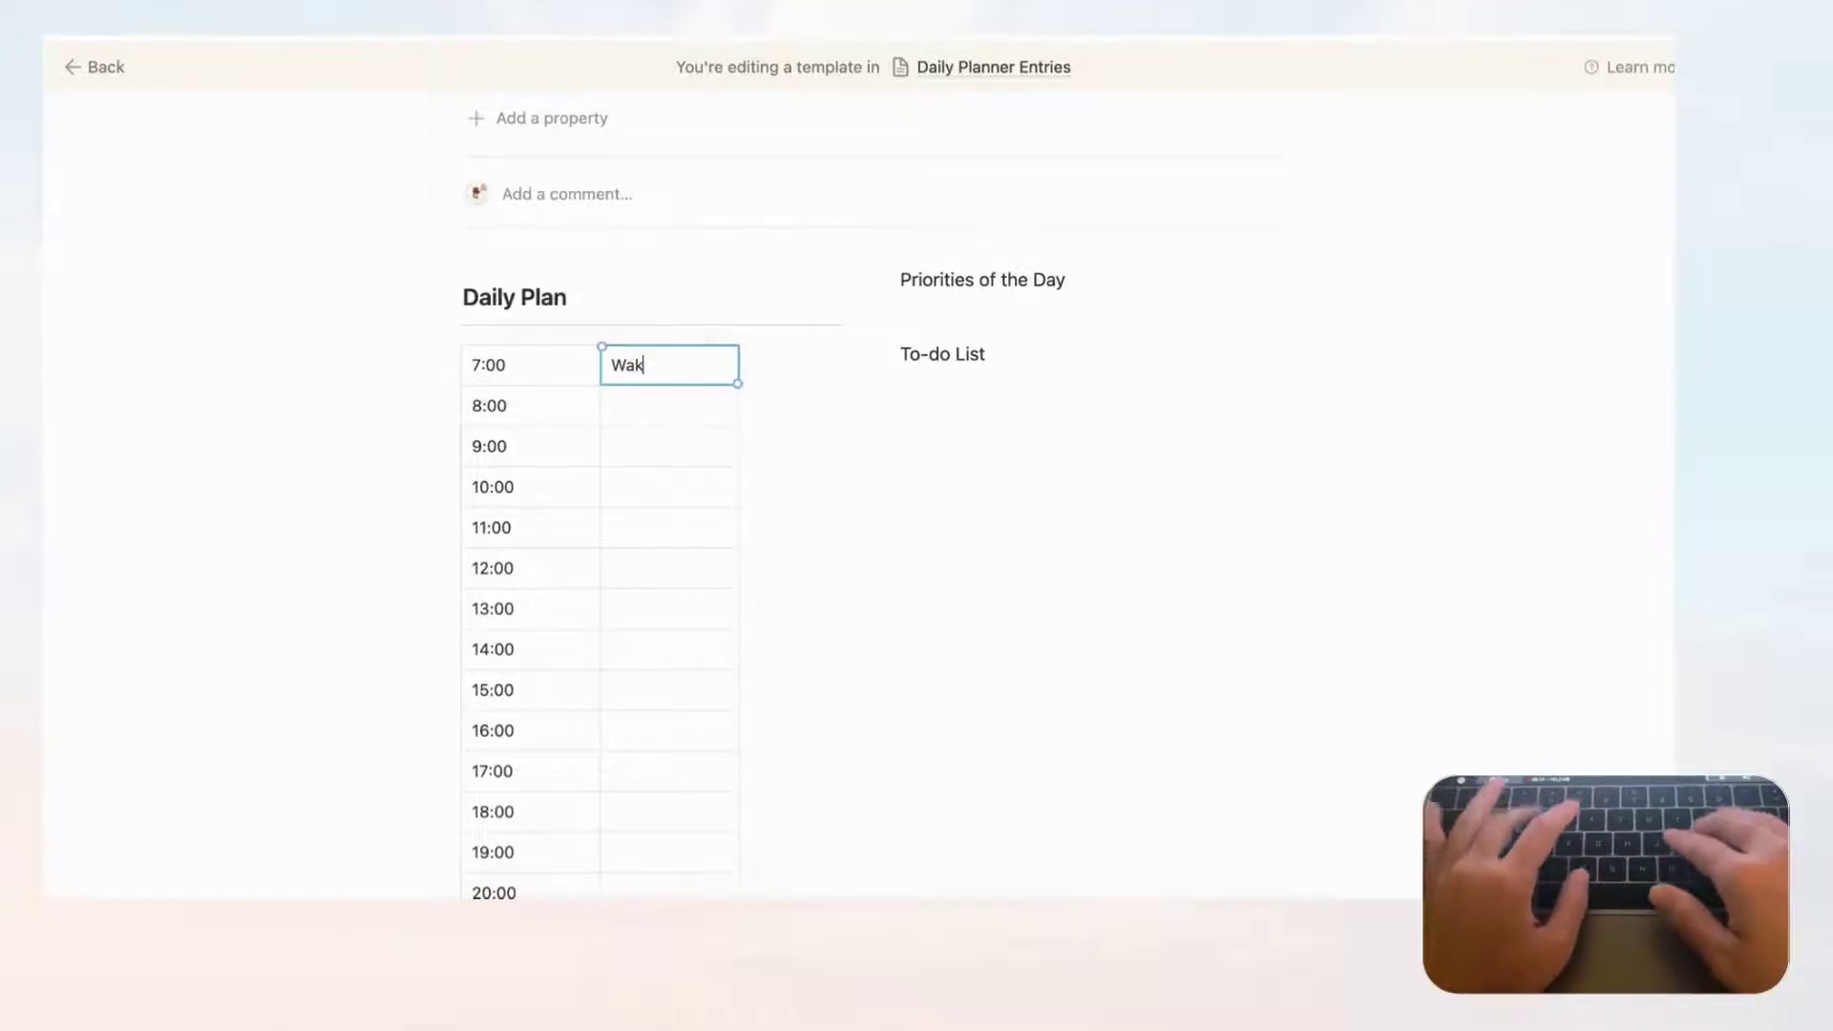
pyautogui.click(679, 409)
pyautogui.write('Go ')
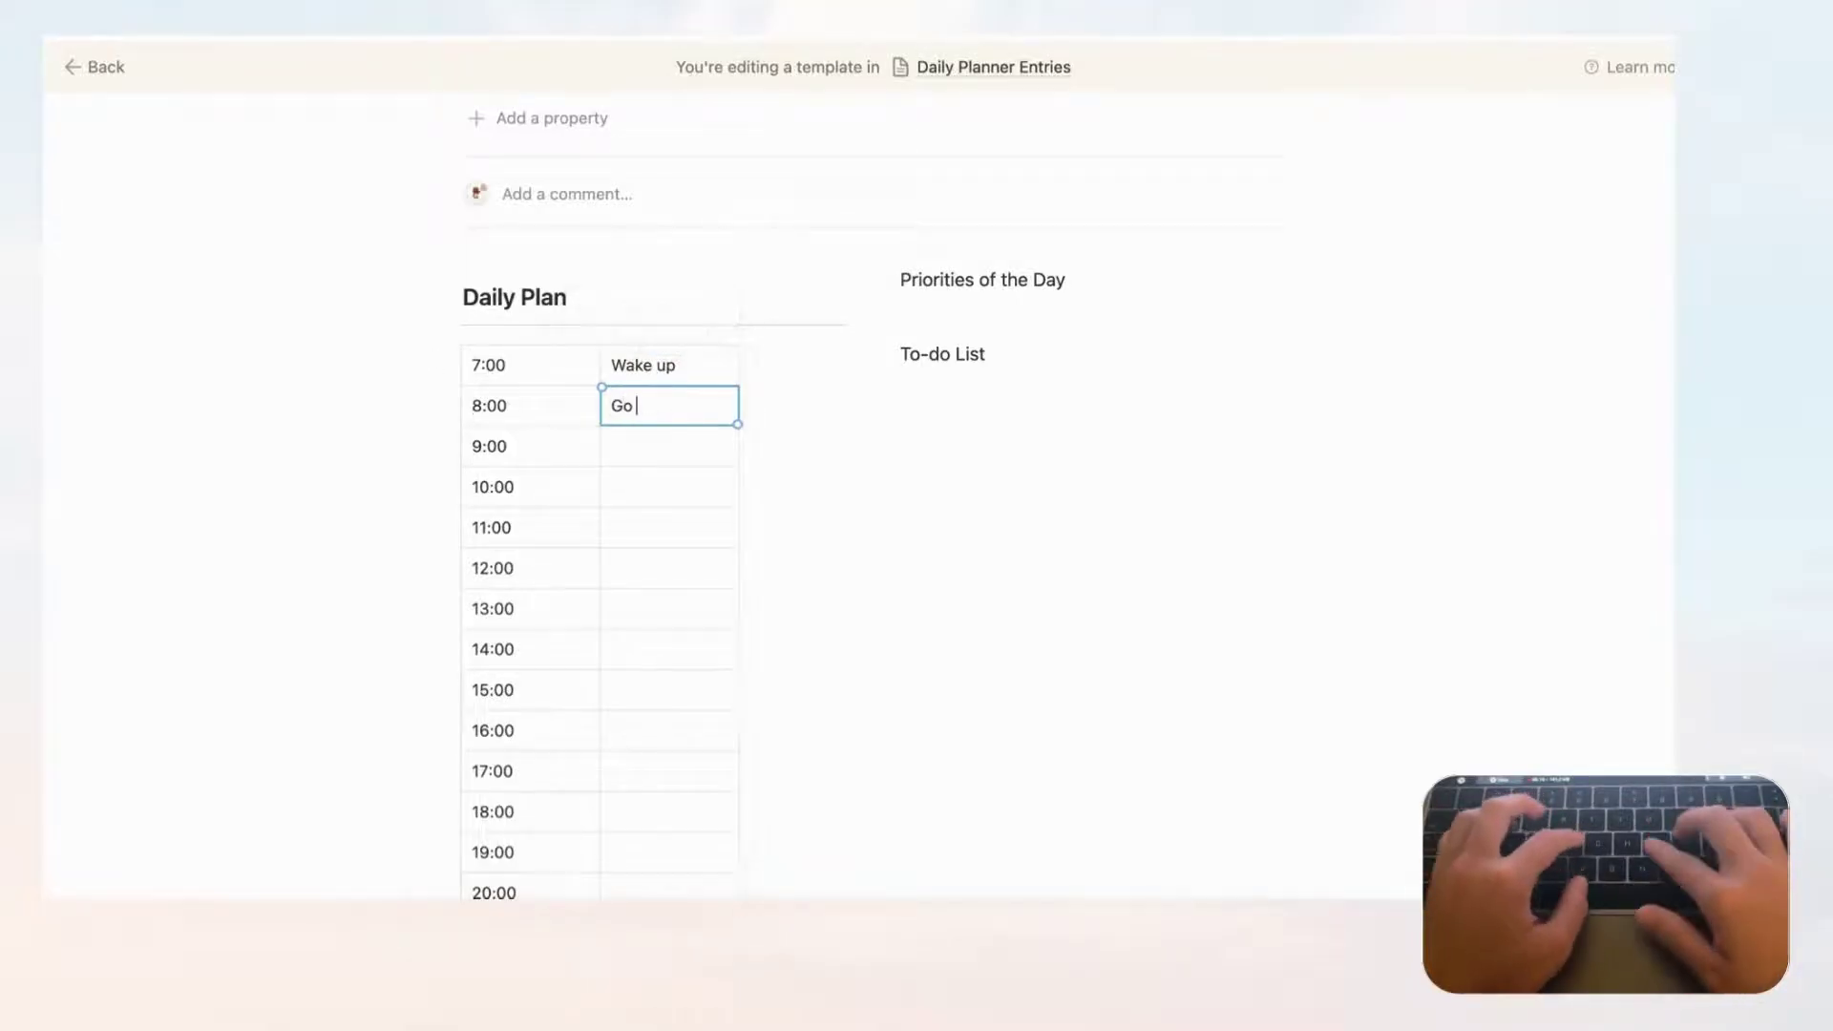
pyautogui.write('for a run')
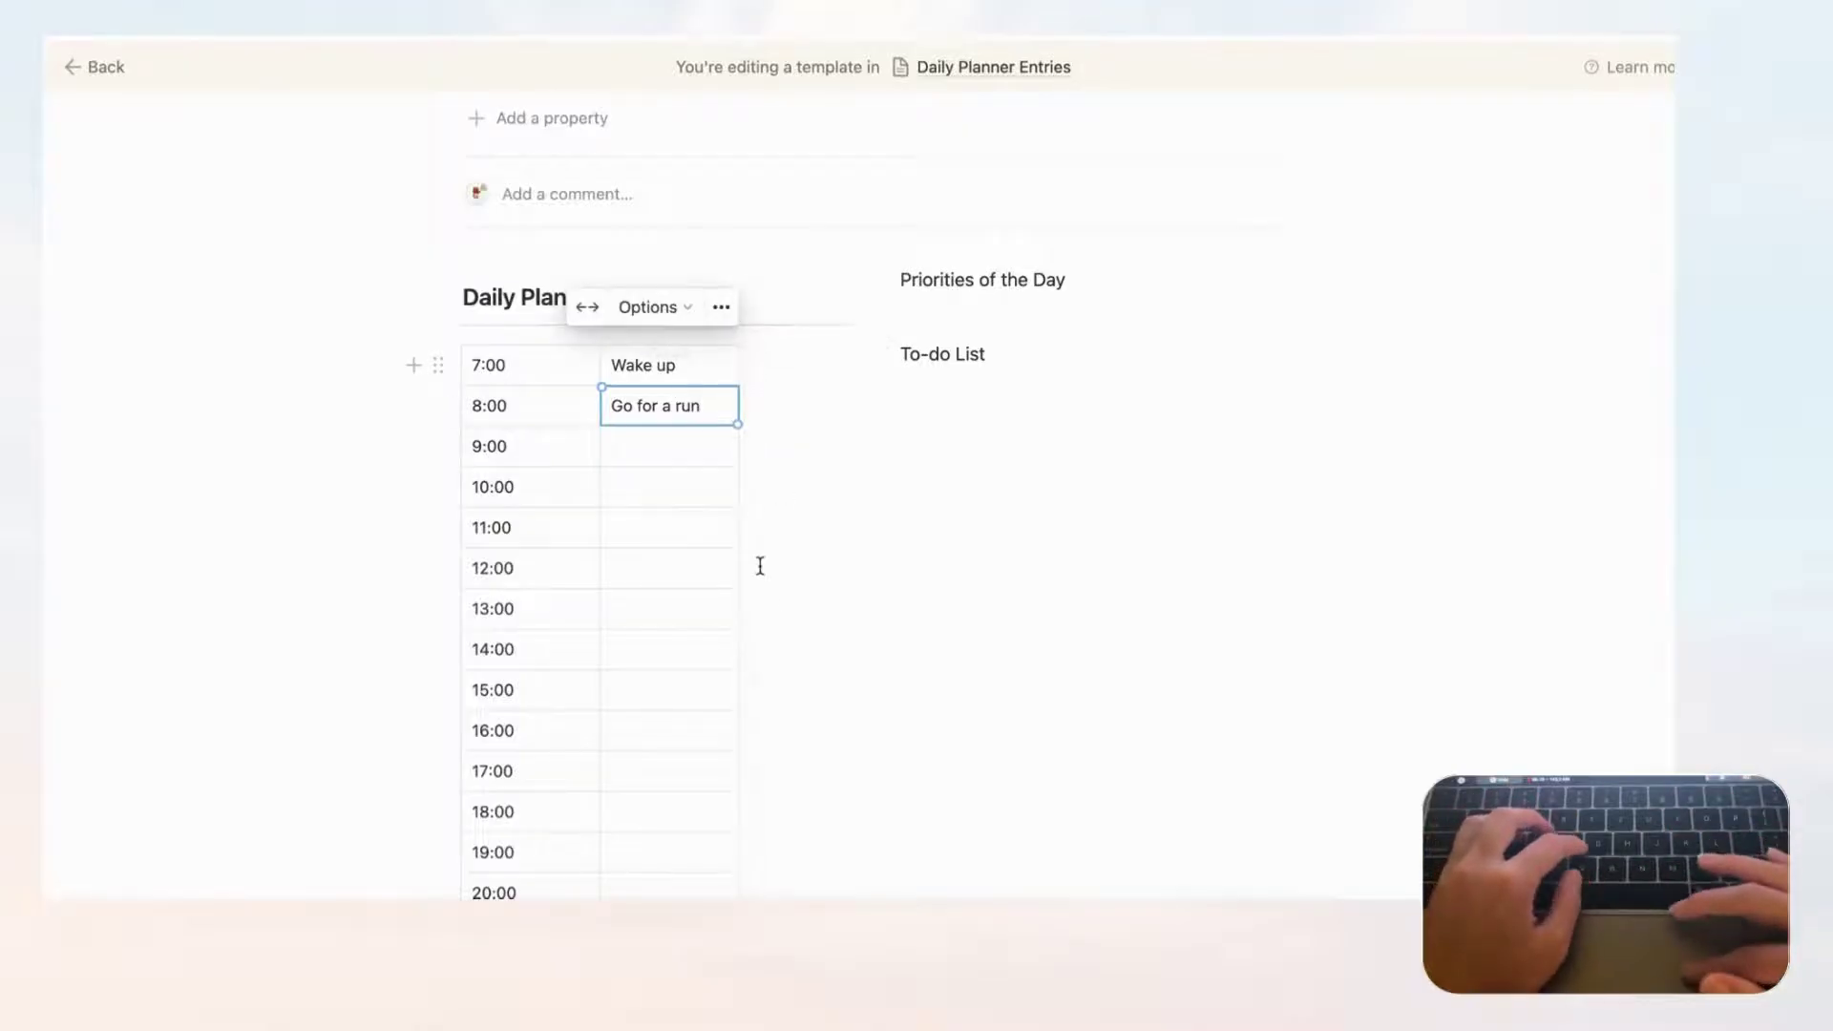
pyautogui.press('super+a')
pyautogui.press('BackSpace')
pyautogui.click(698, 364)
pyautogui.press('super+a')
pyautogui.press('BackSpace')
# - Narrow the hours column and widen the empty activity column of the table
pyautogui.moveTo(599, 364); pyautogui.dragTo(567, 371)
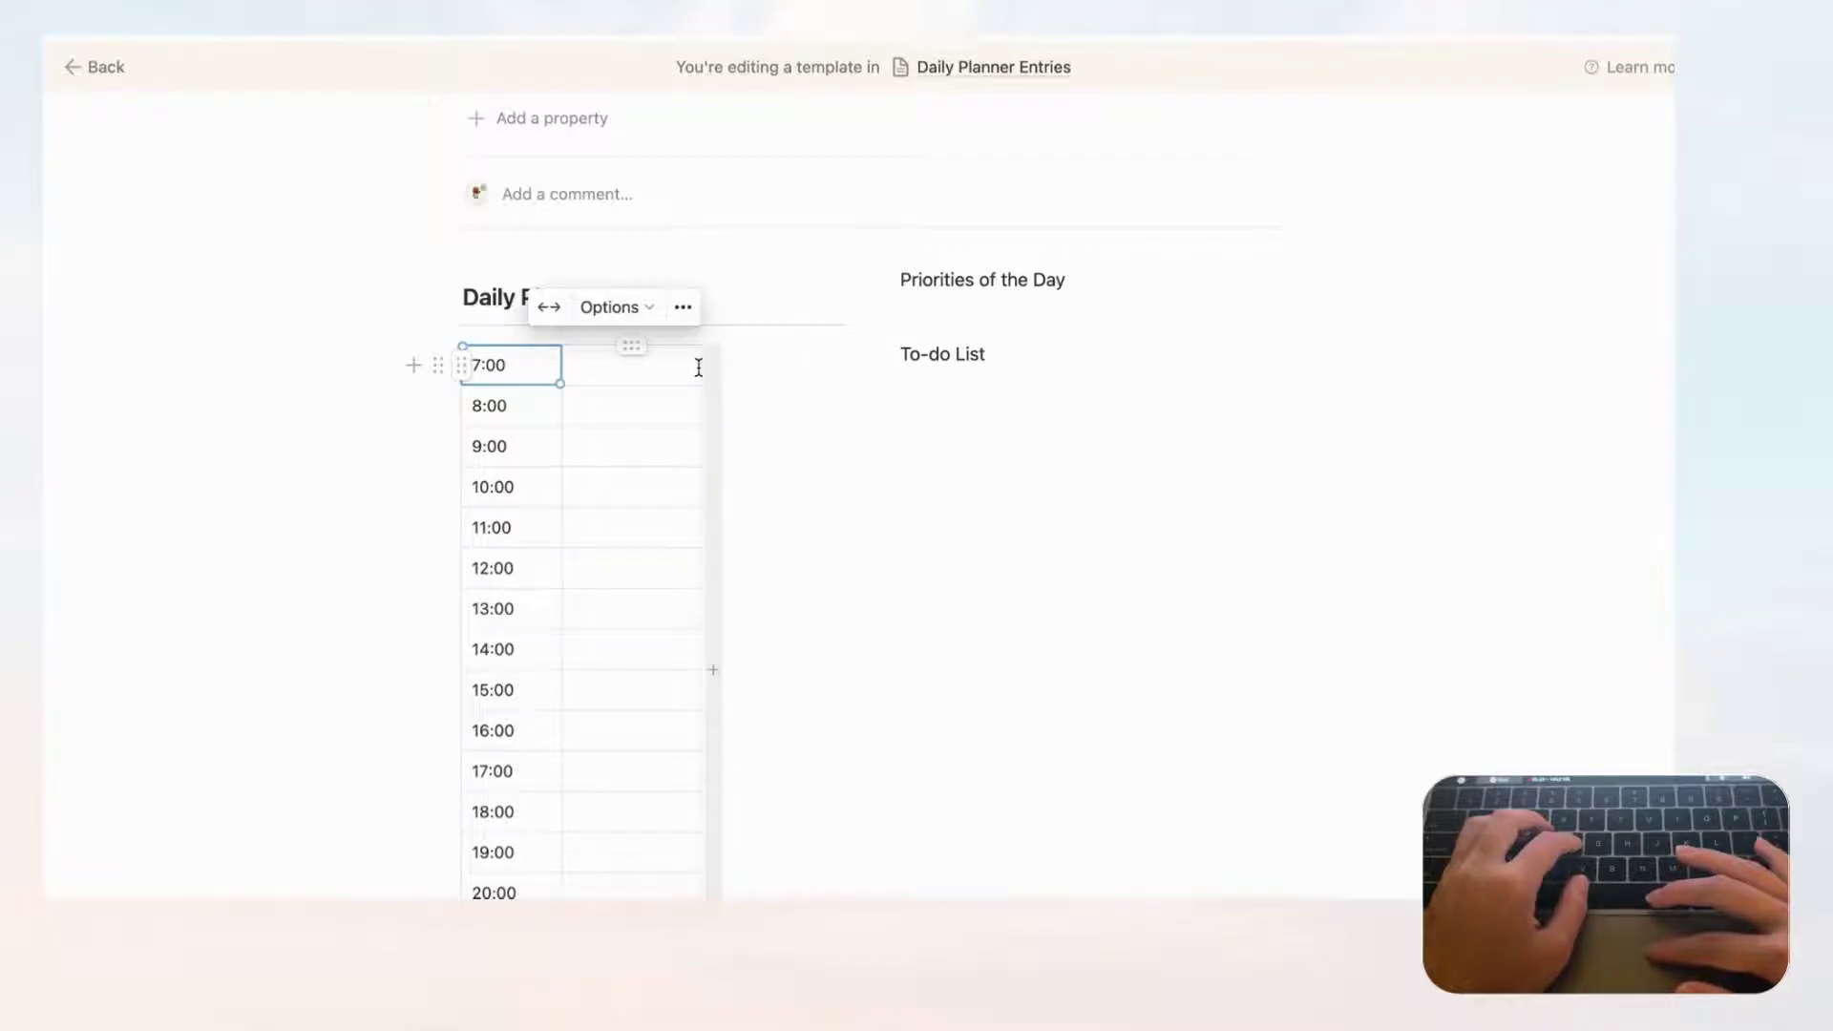
pyautogui.moveTo(700, 367); pyautogui.dragTo(835, 380)
pyautogui.click(711, 374)
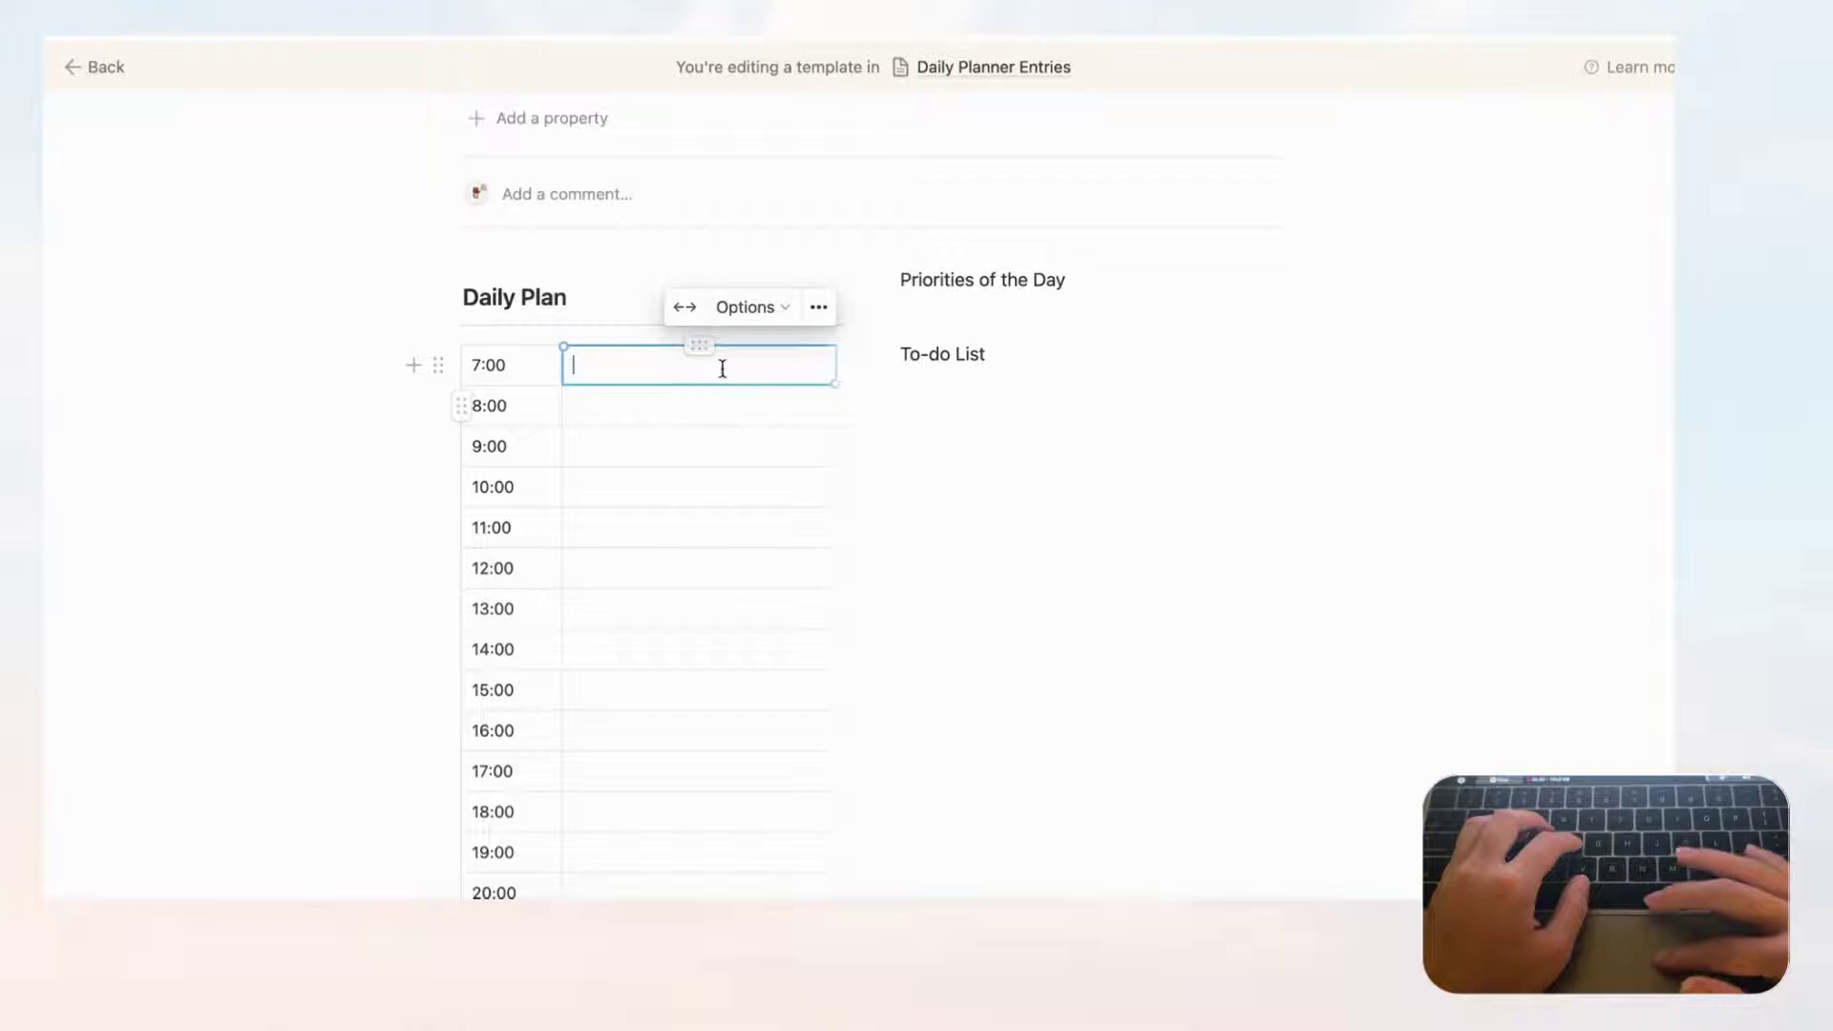
pyautogui.scroll(1, 702, 391)
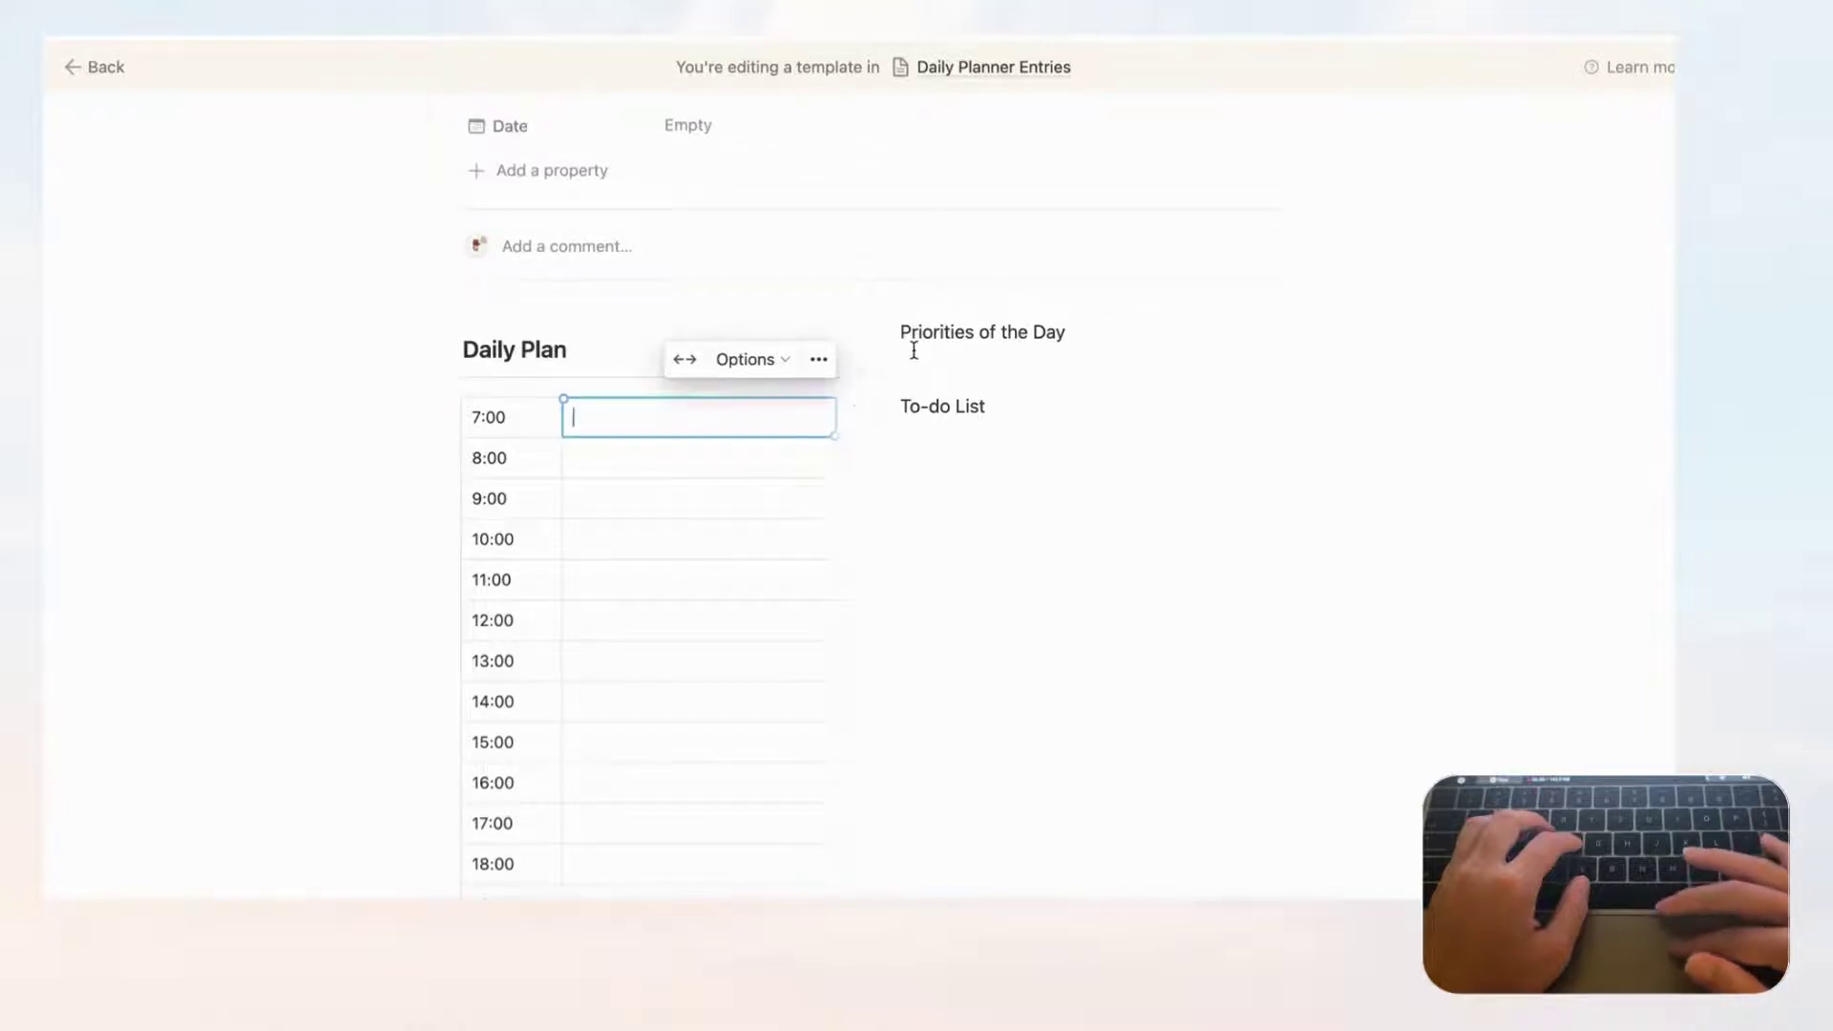
pyautogui.scroll(2, 912, 353)
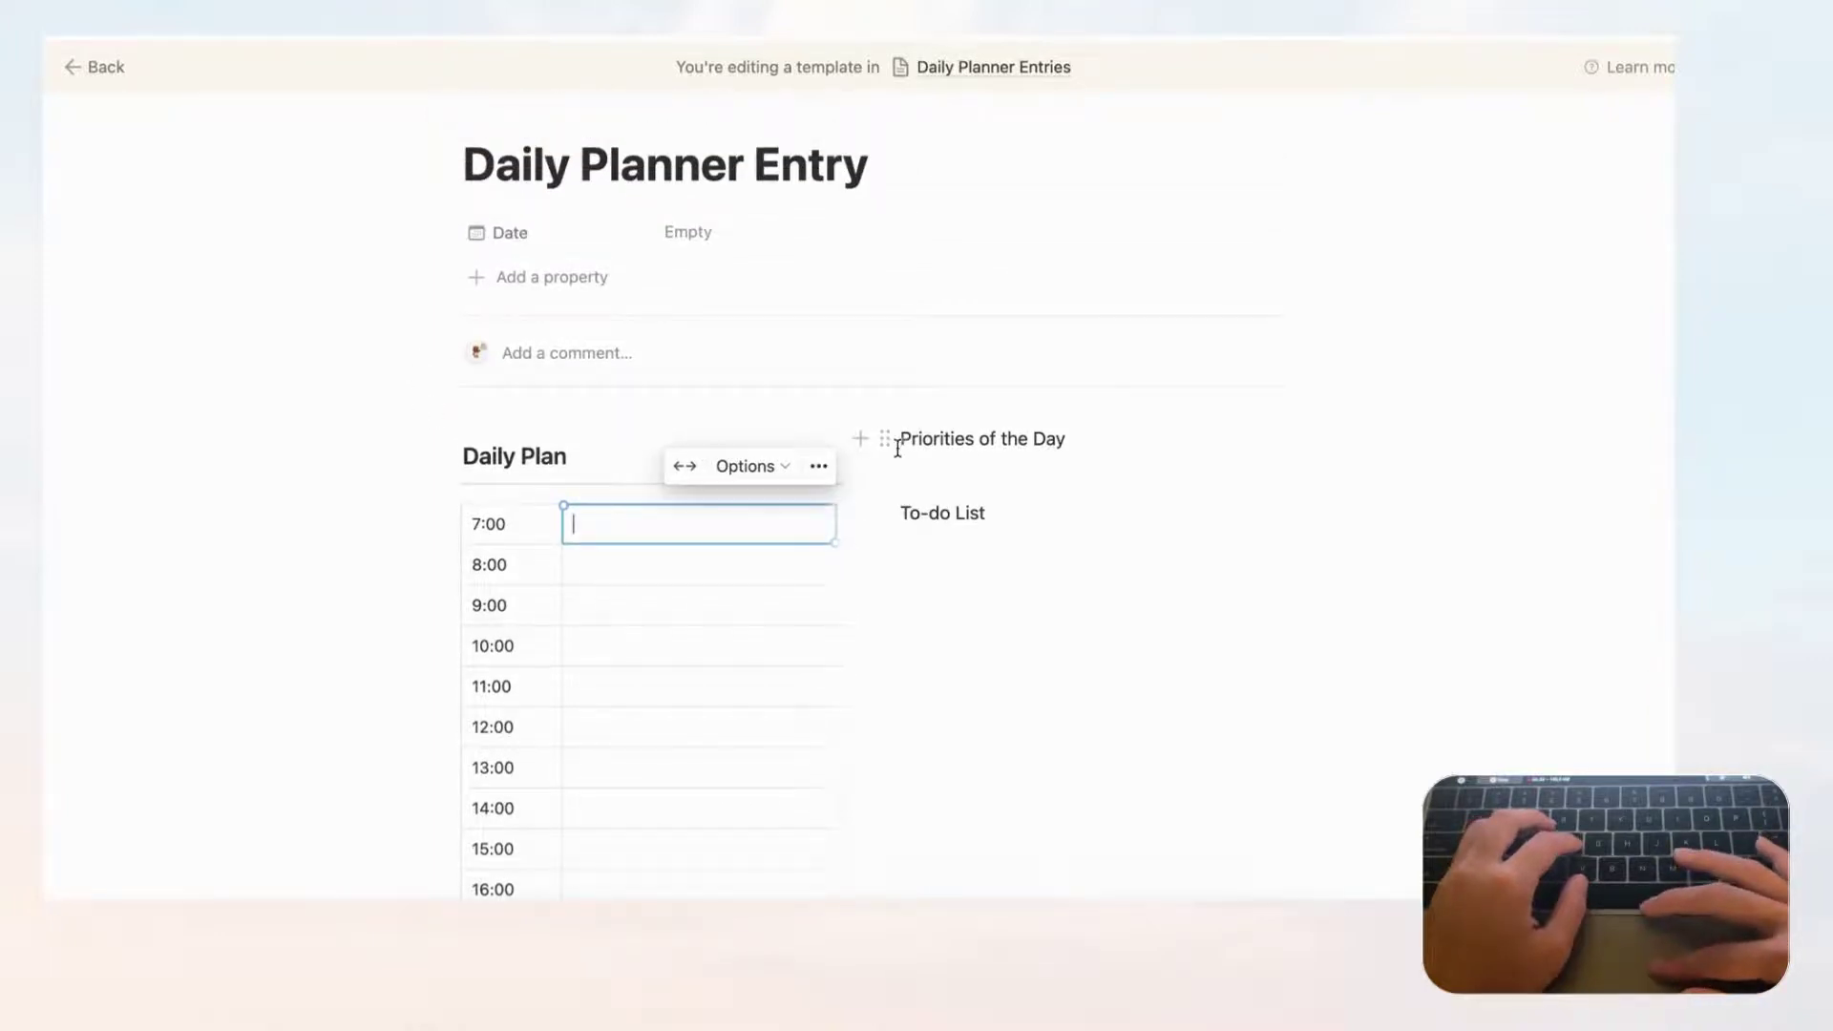
# - Turn 'Priorities of the Day' into a Heading 3
pyautogui.click(884, 438)
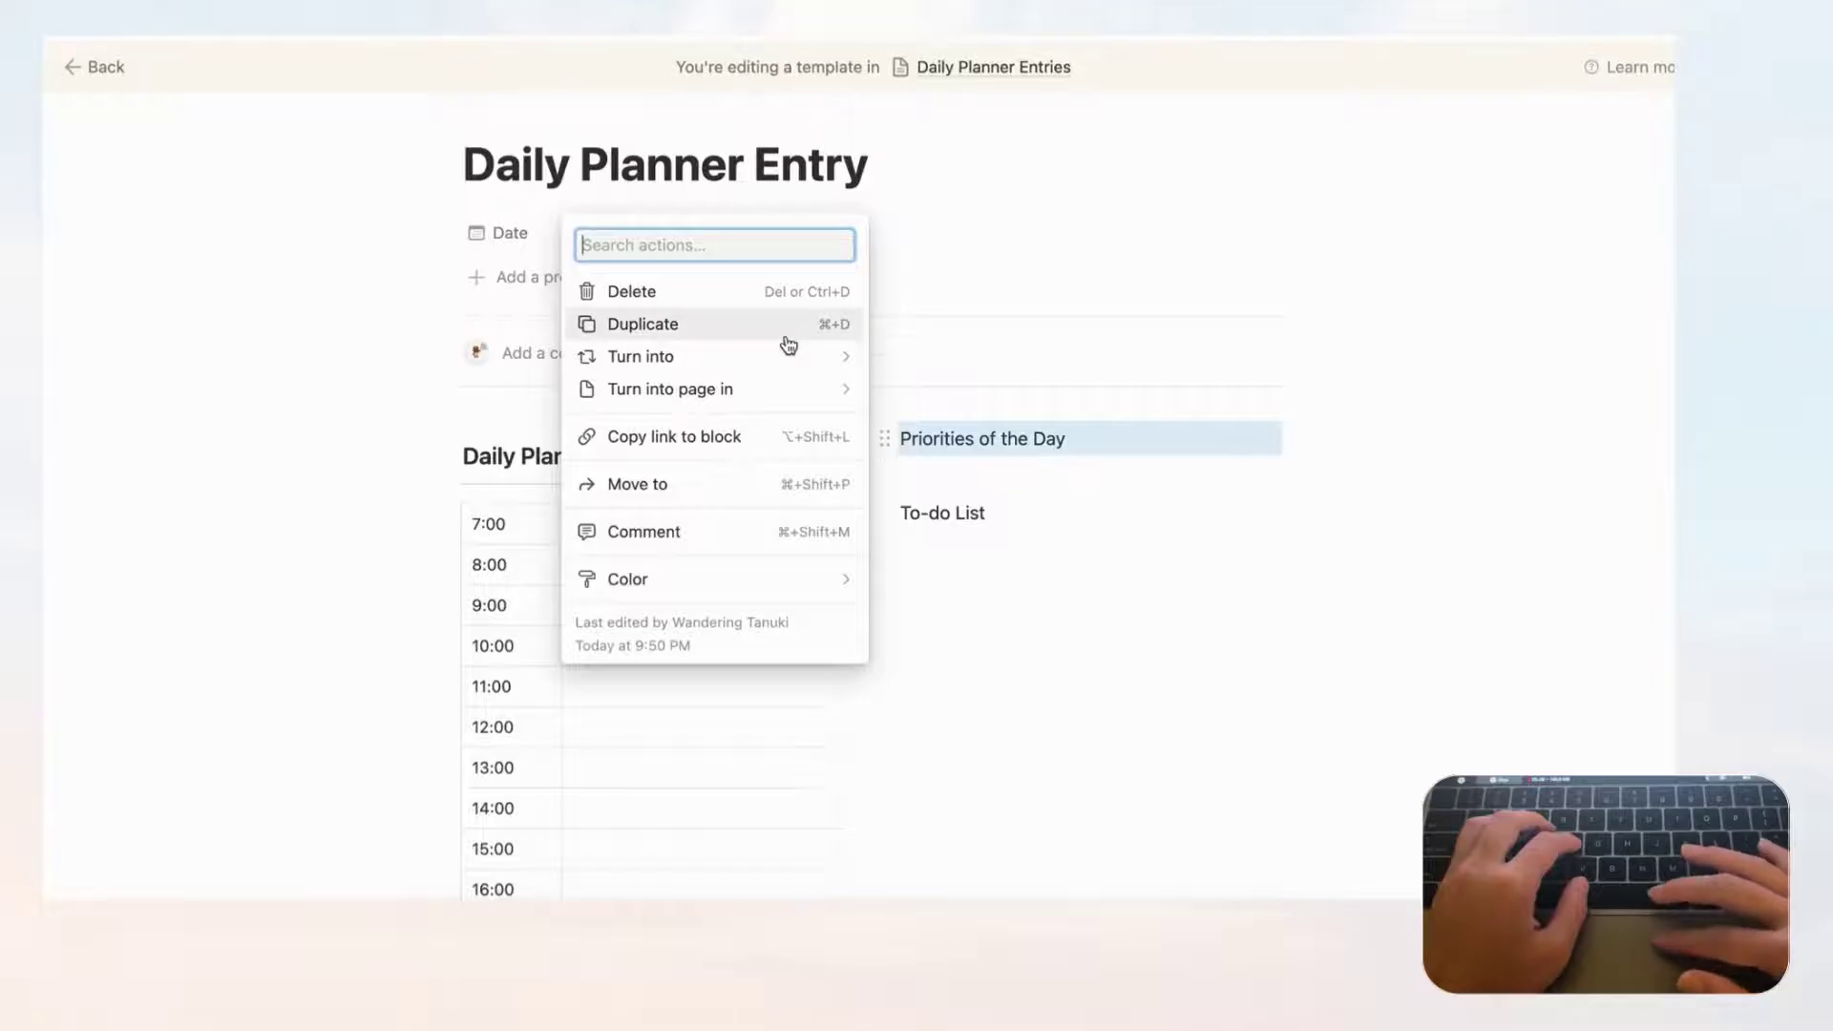
pyautogui.moveTo(805, 362)
pyautogui.click(931, 160)
# - Add a divider and five empty bullet points beneath the Priorities of the Day heading
pyautogui.click(1112, 456)
pyautogui.press('Return')
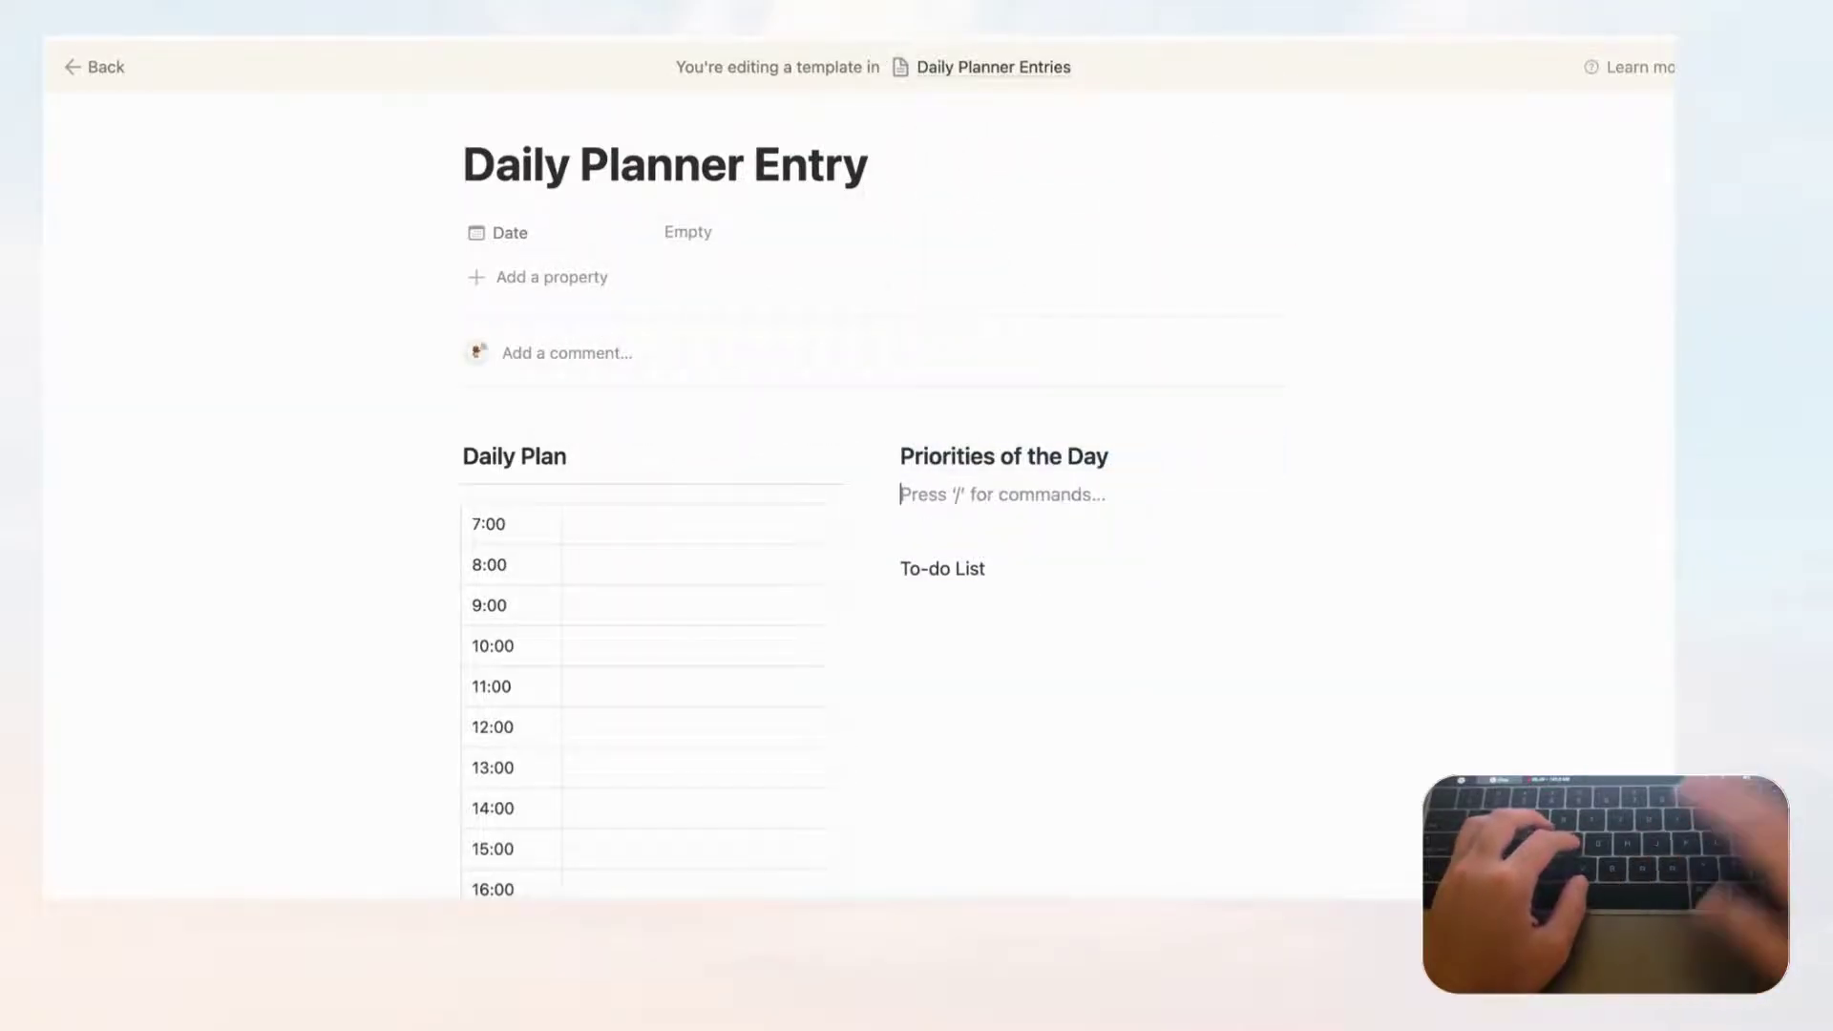
pyautogui.write('/divider')
pyautogui.press('Return')
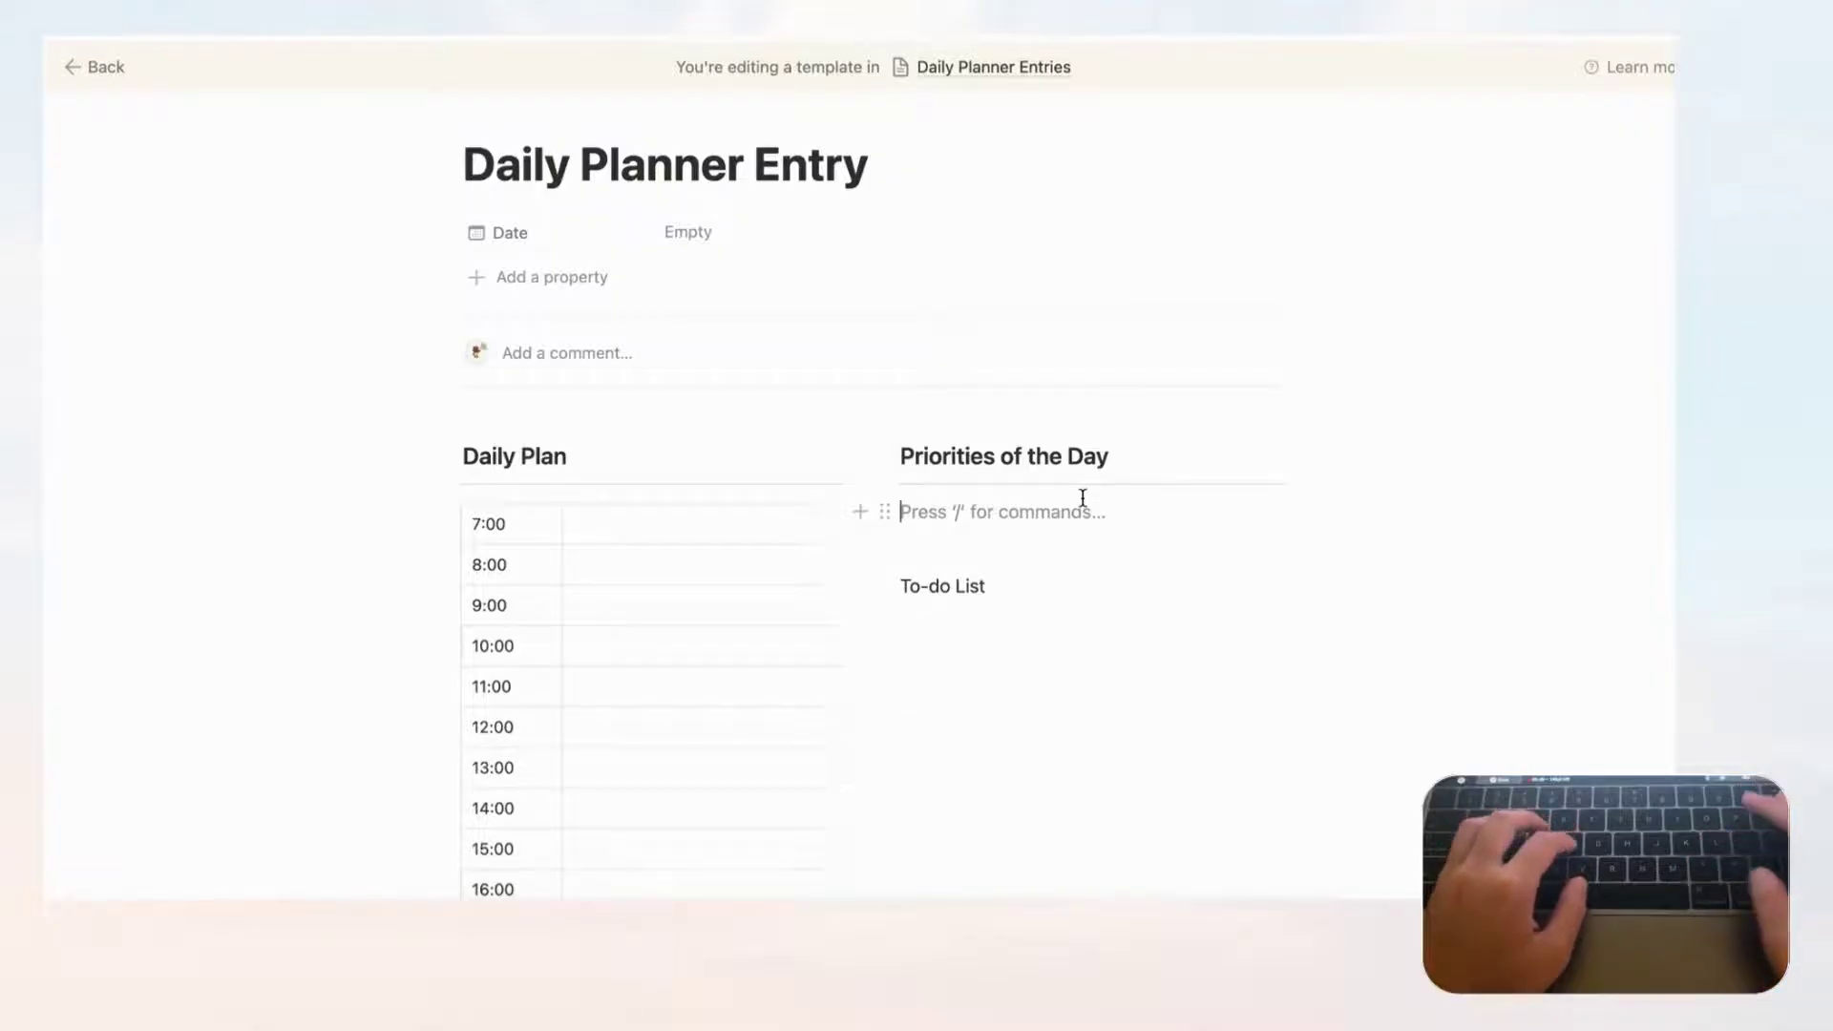
pyautogui.write('-')
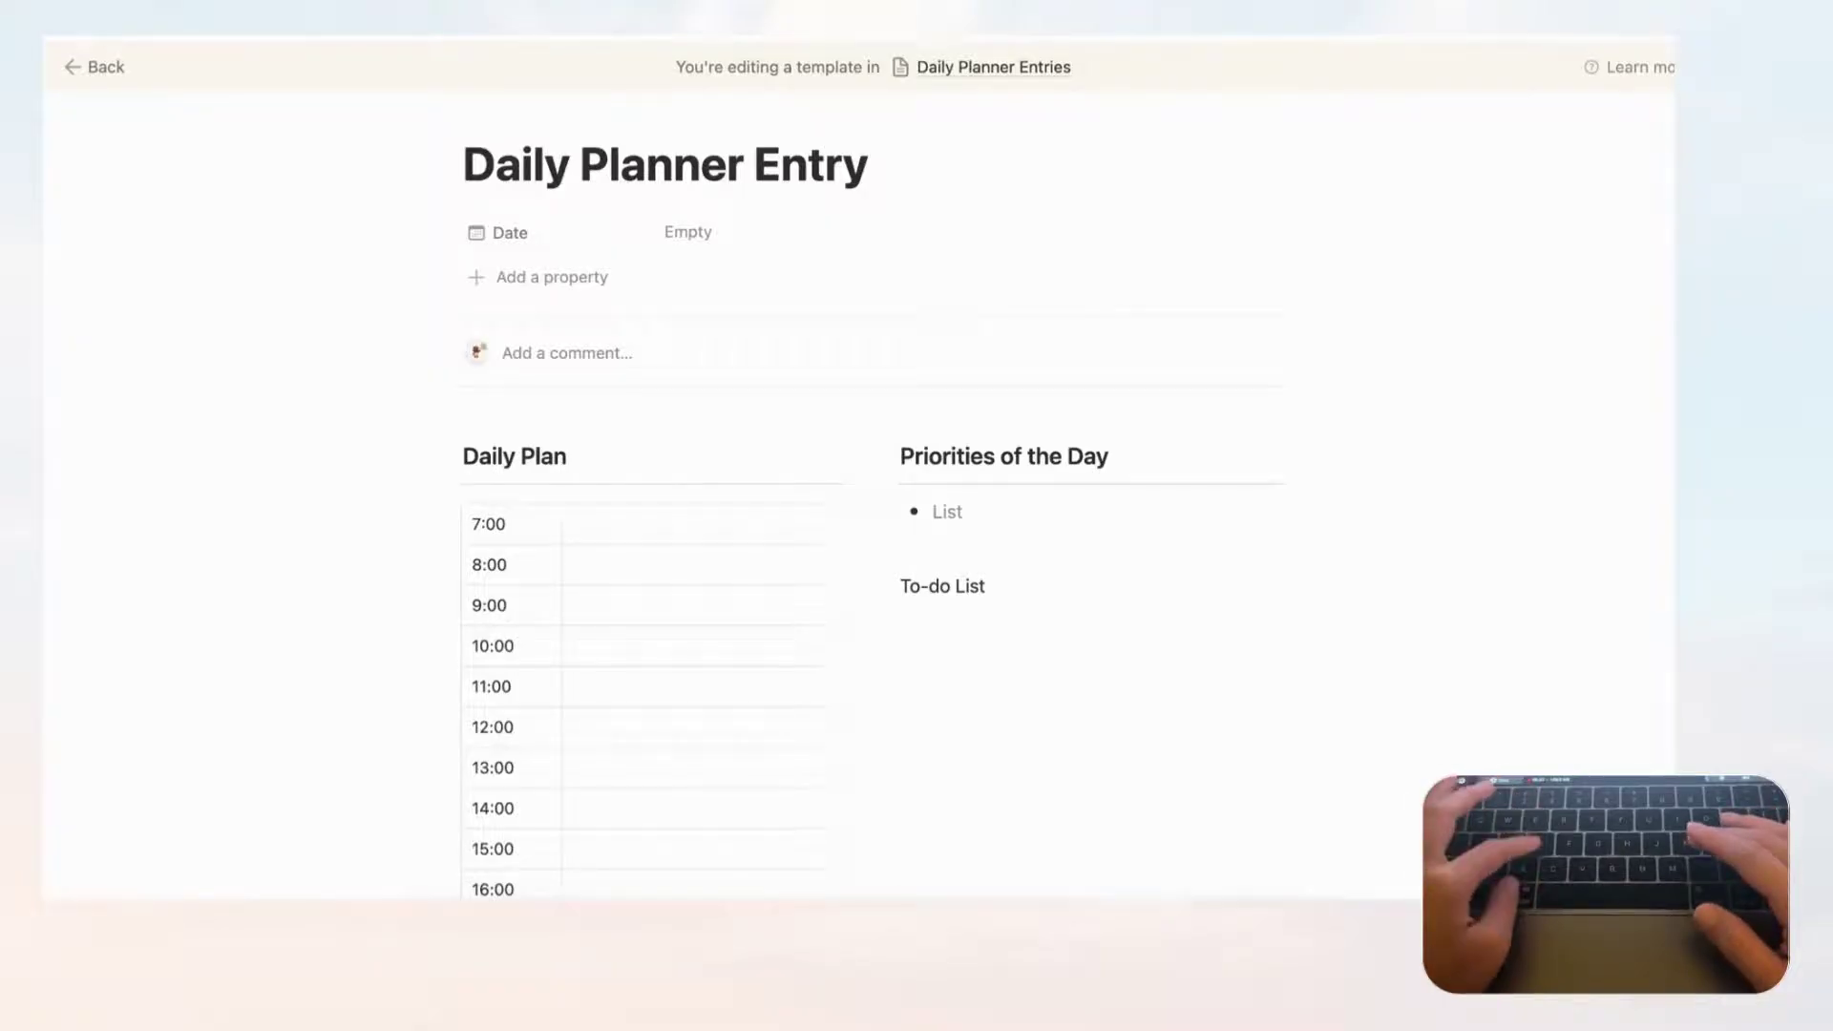
pyautogui.press('Return')
pyautogui.press('Return')
pyautogui.press('Return')
pyautogui.press('Return')
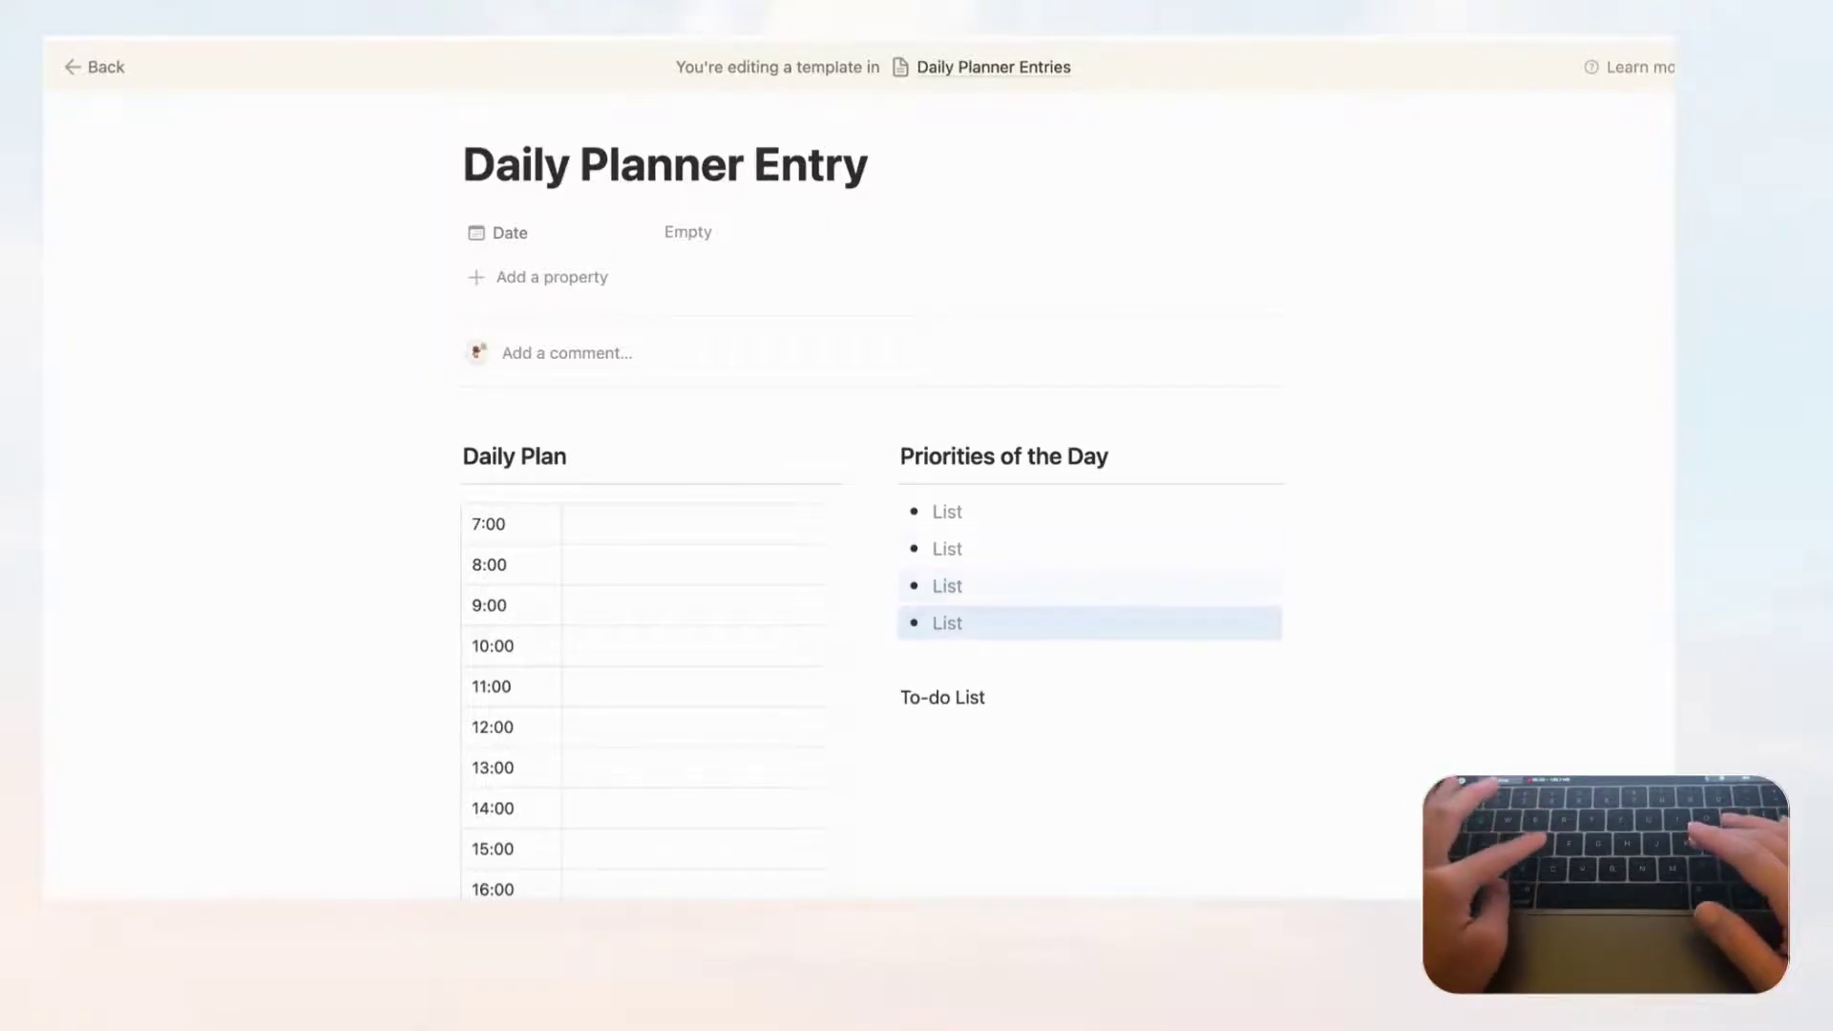
pyautogui.scroll(-2, 1146, 593)
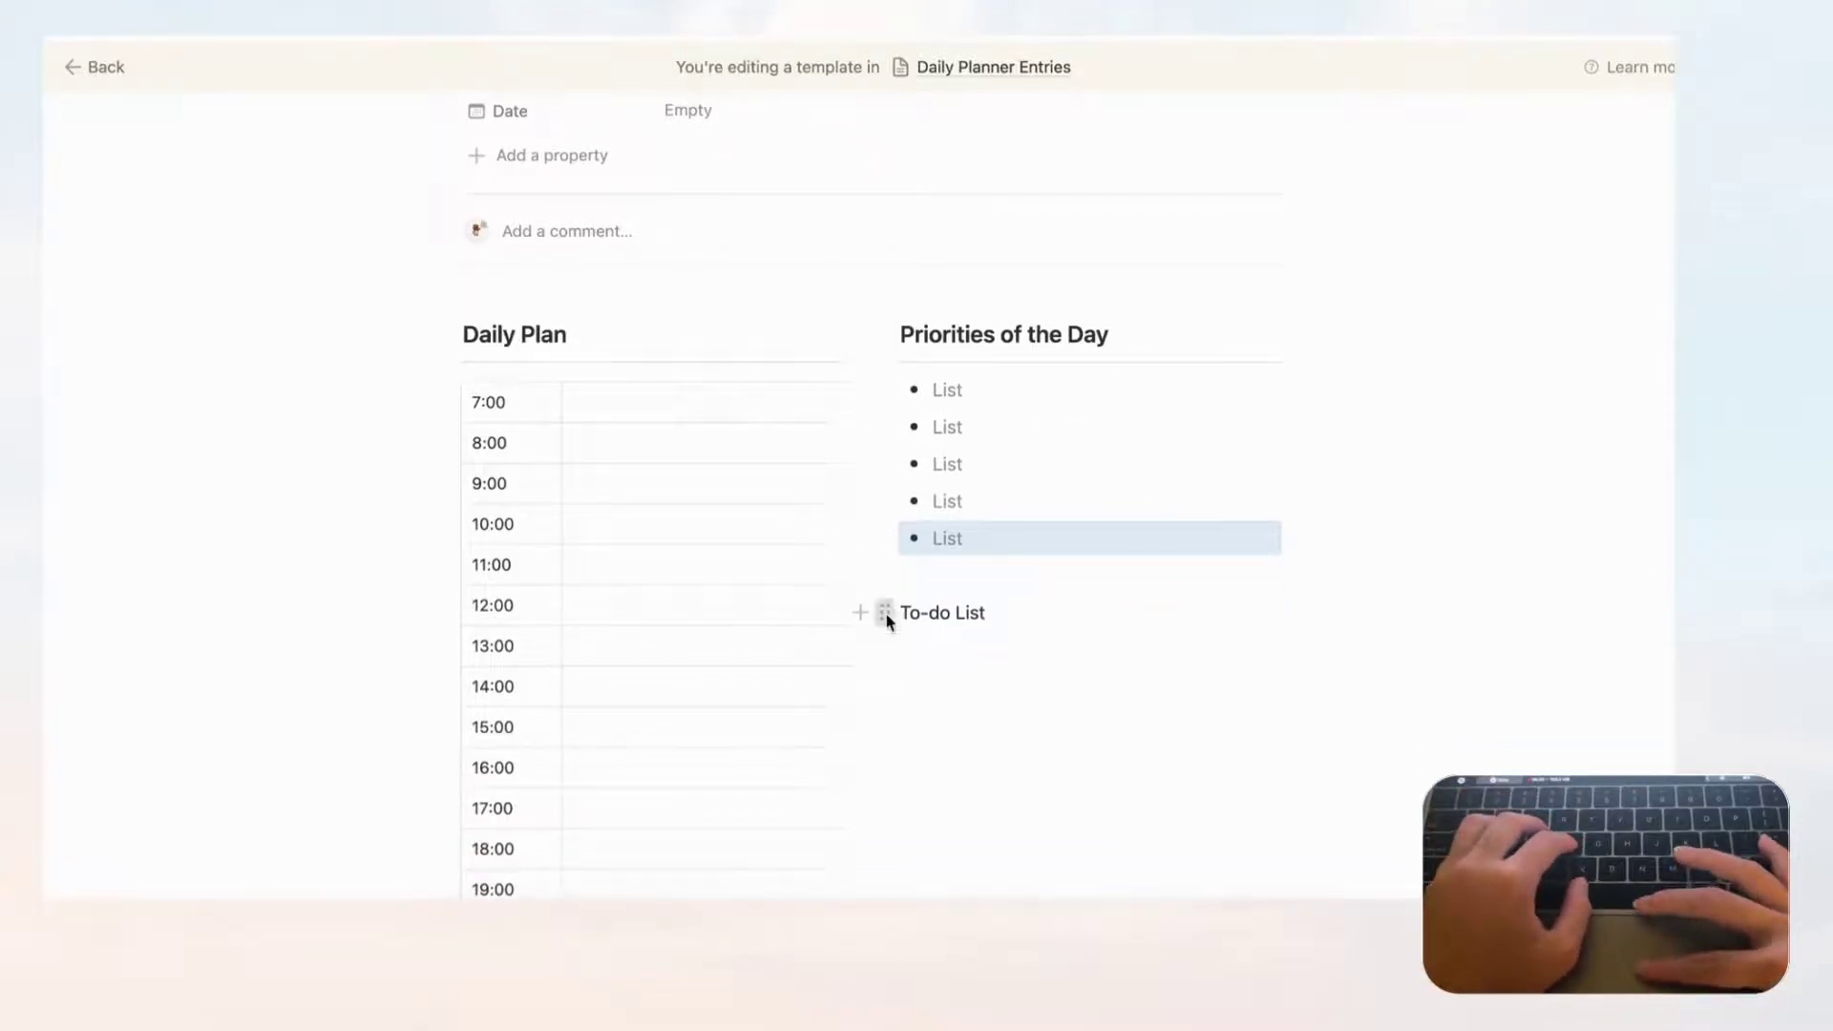
# - Turn 'To-do List' into a Heading 3 with a divider beneath it
pyautogui.click(883, 614)
pyautogui.moveTo(761, 533)
pyautogui.click(1010, 334)
pyautogui.click(1017, 632)
pyautogui.press('Return')
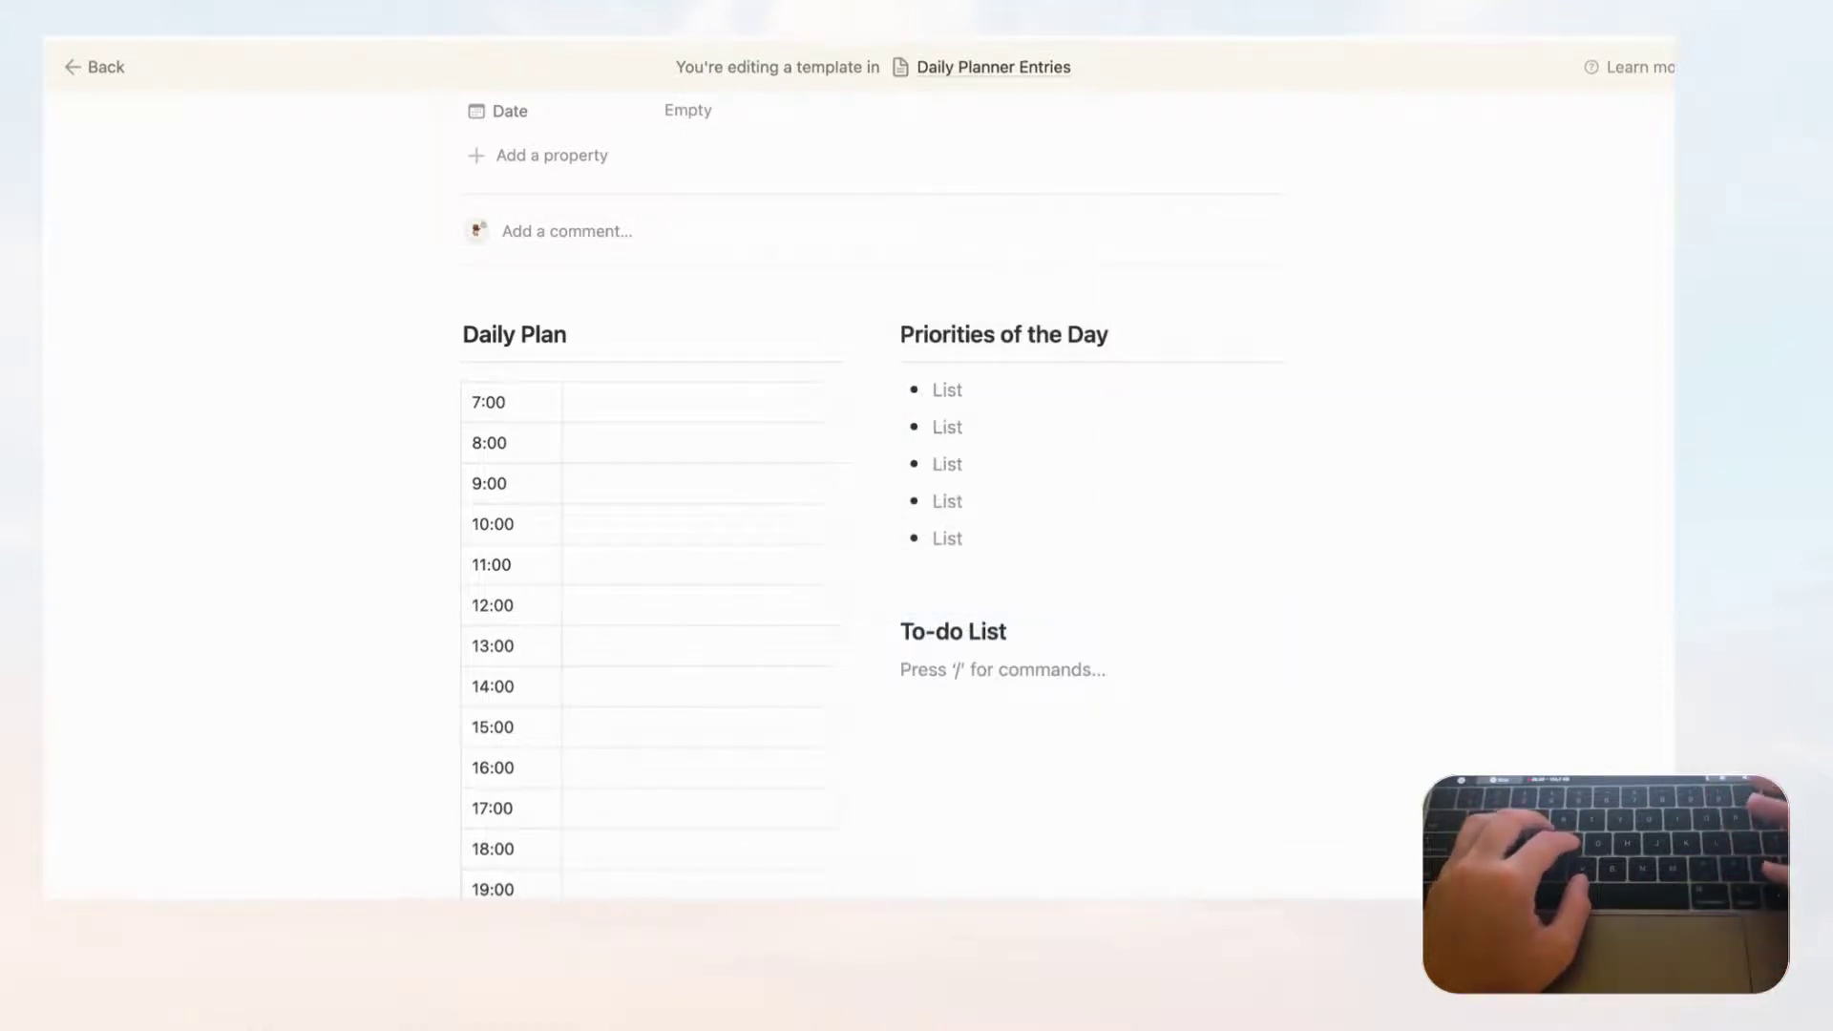
pyautogui.write('/divider')
pyautogui.press('Return')
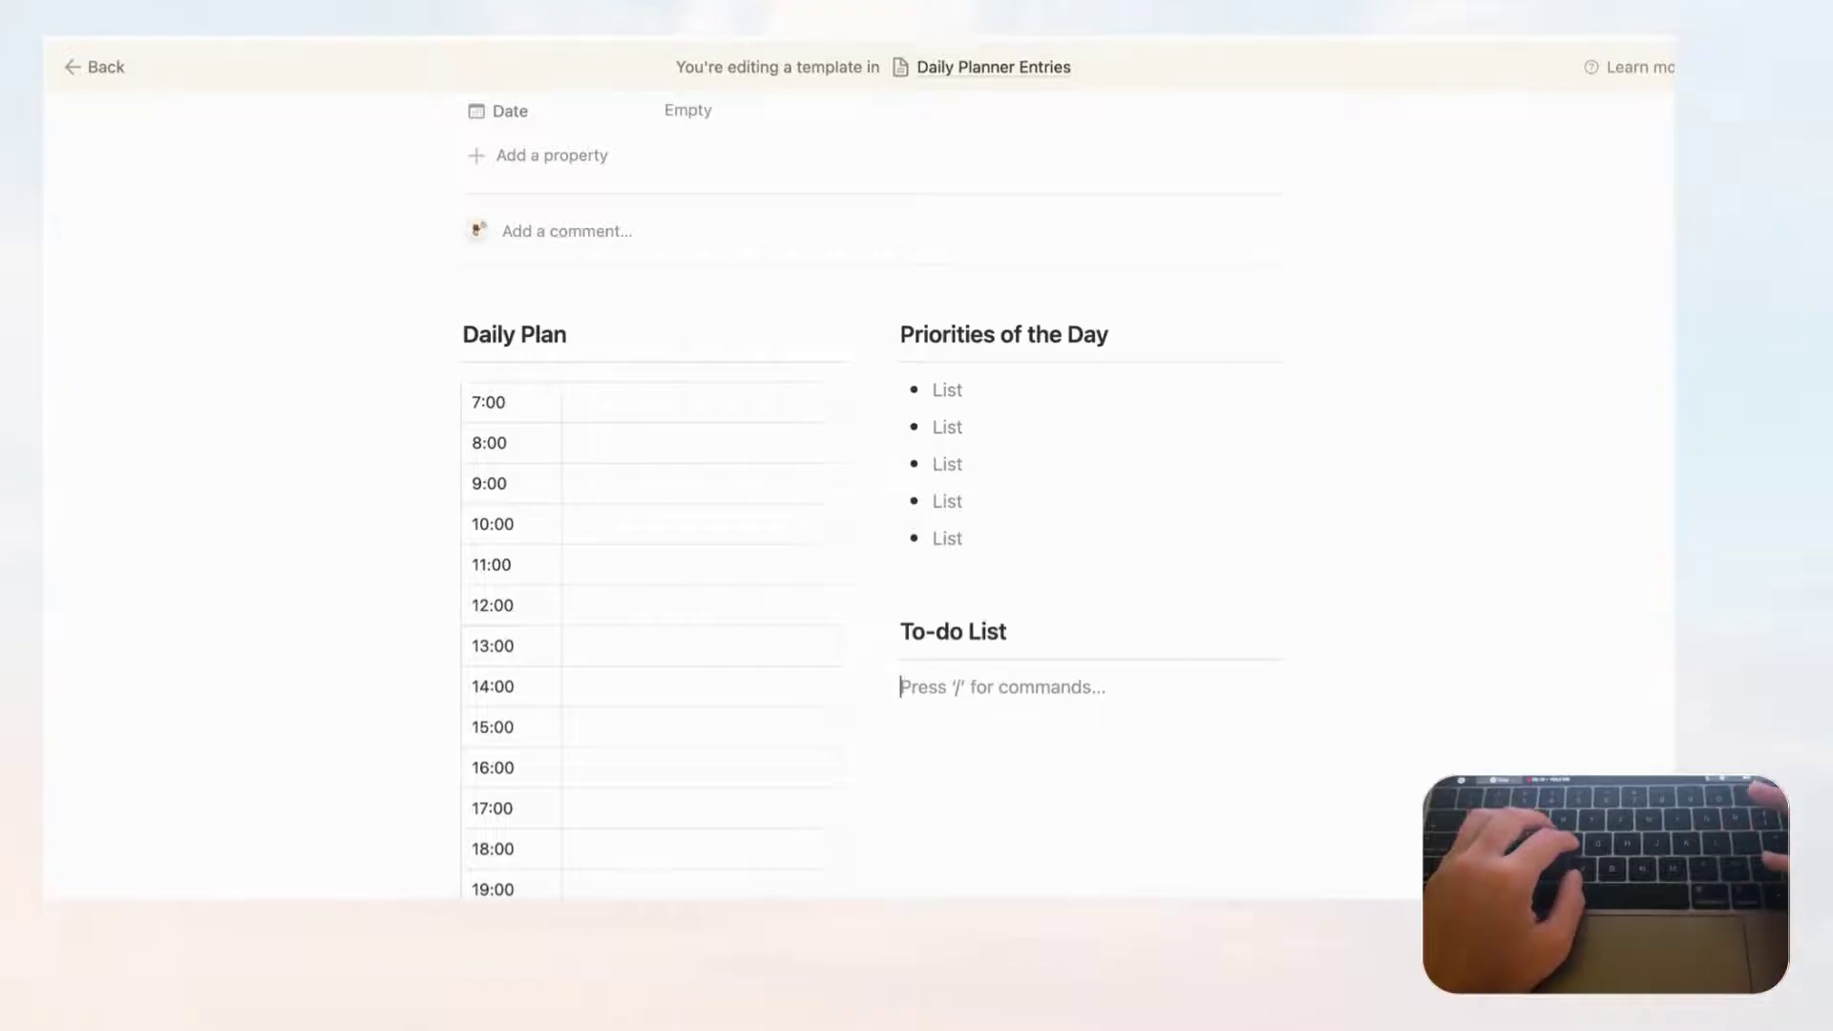
# - Add an empty to-do item under the heading and duplicate it until there are eight
pyautogui.write('/')
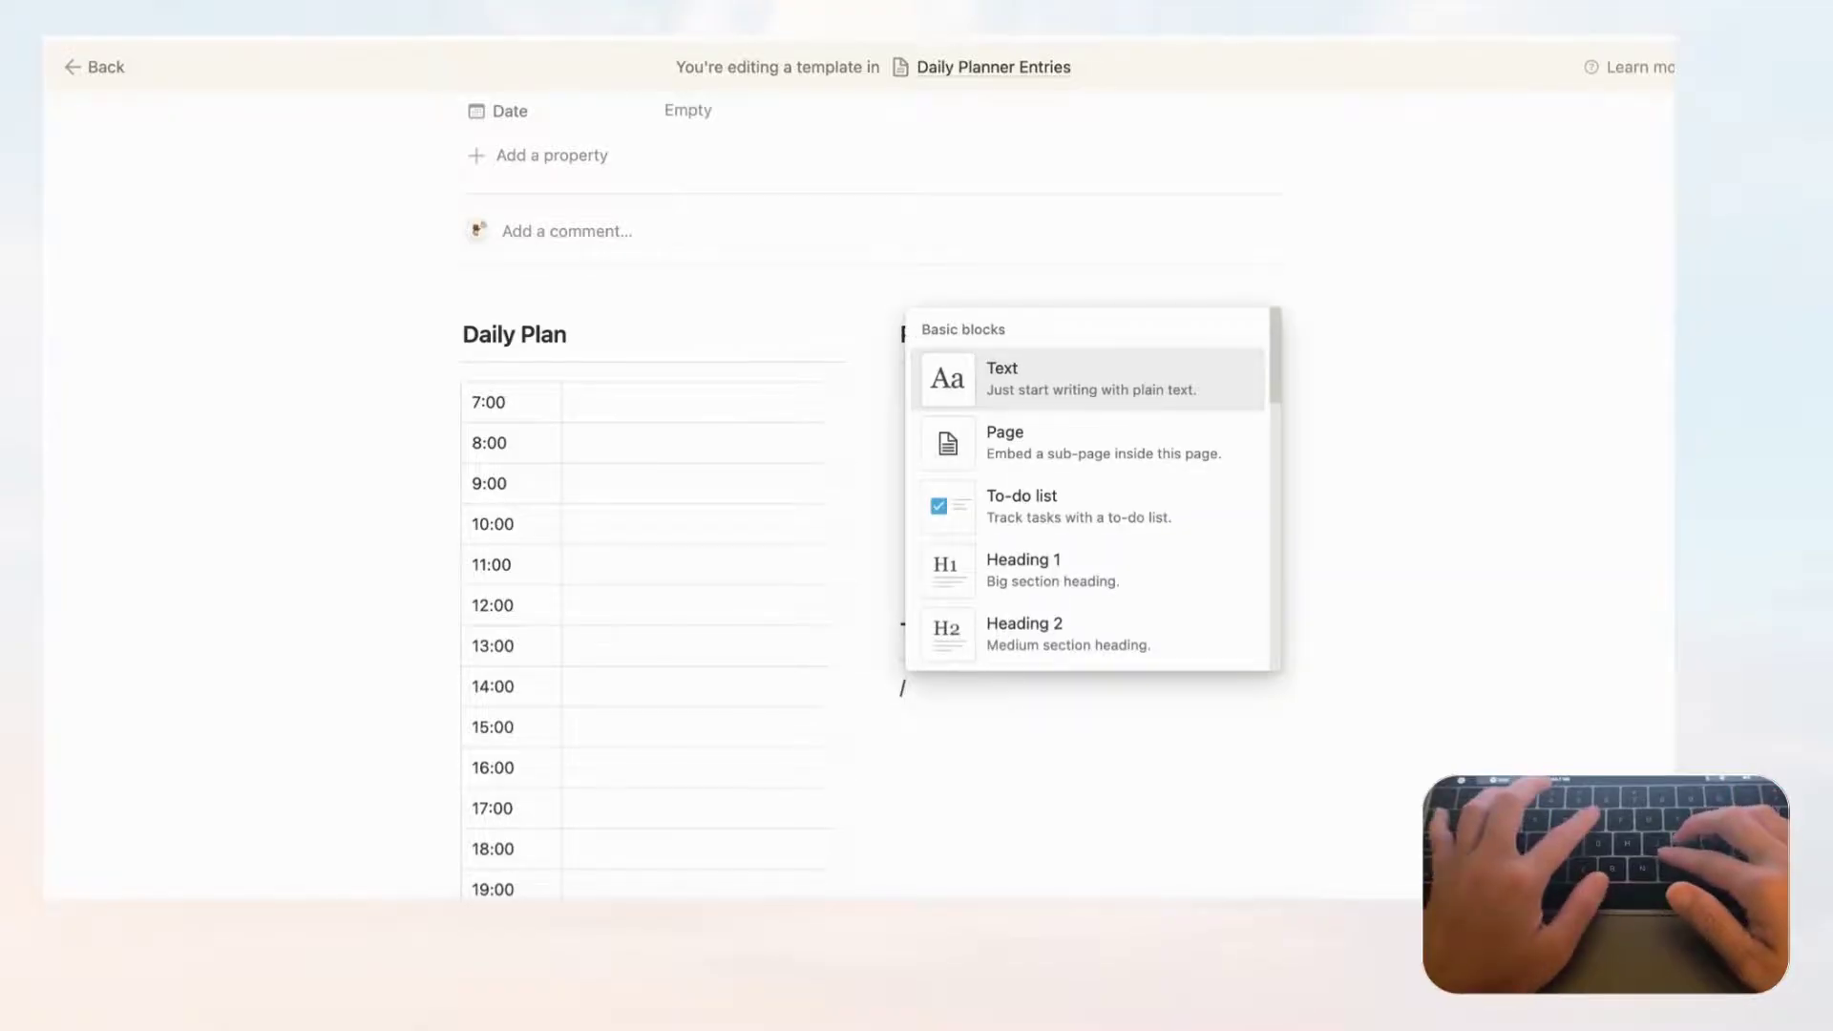
pyautogui.write('to')
pyautogui.click(974, 394)
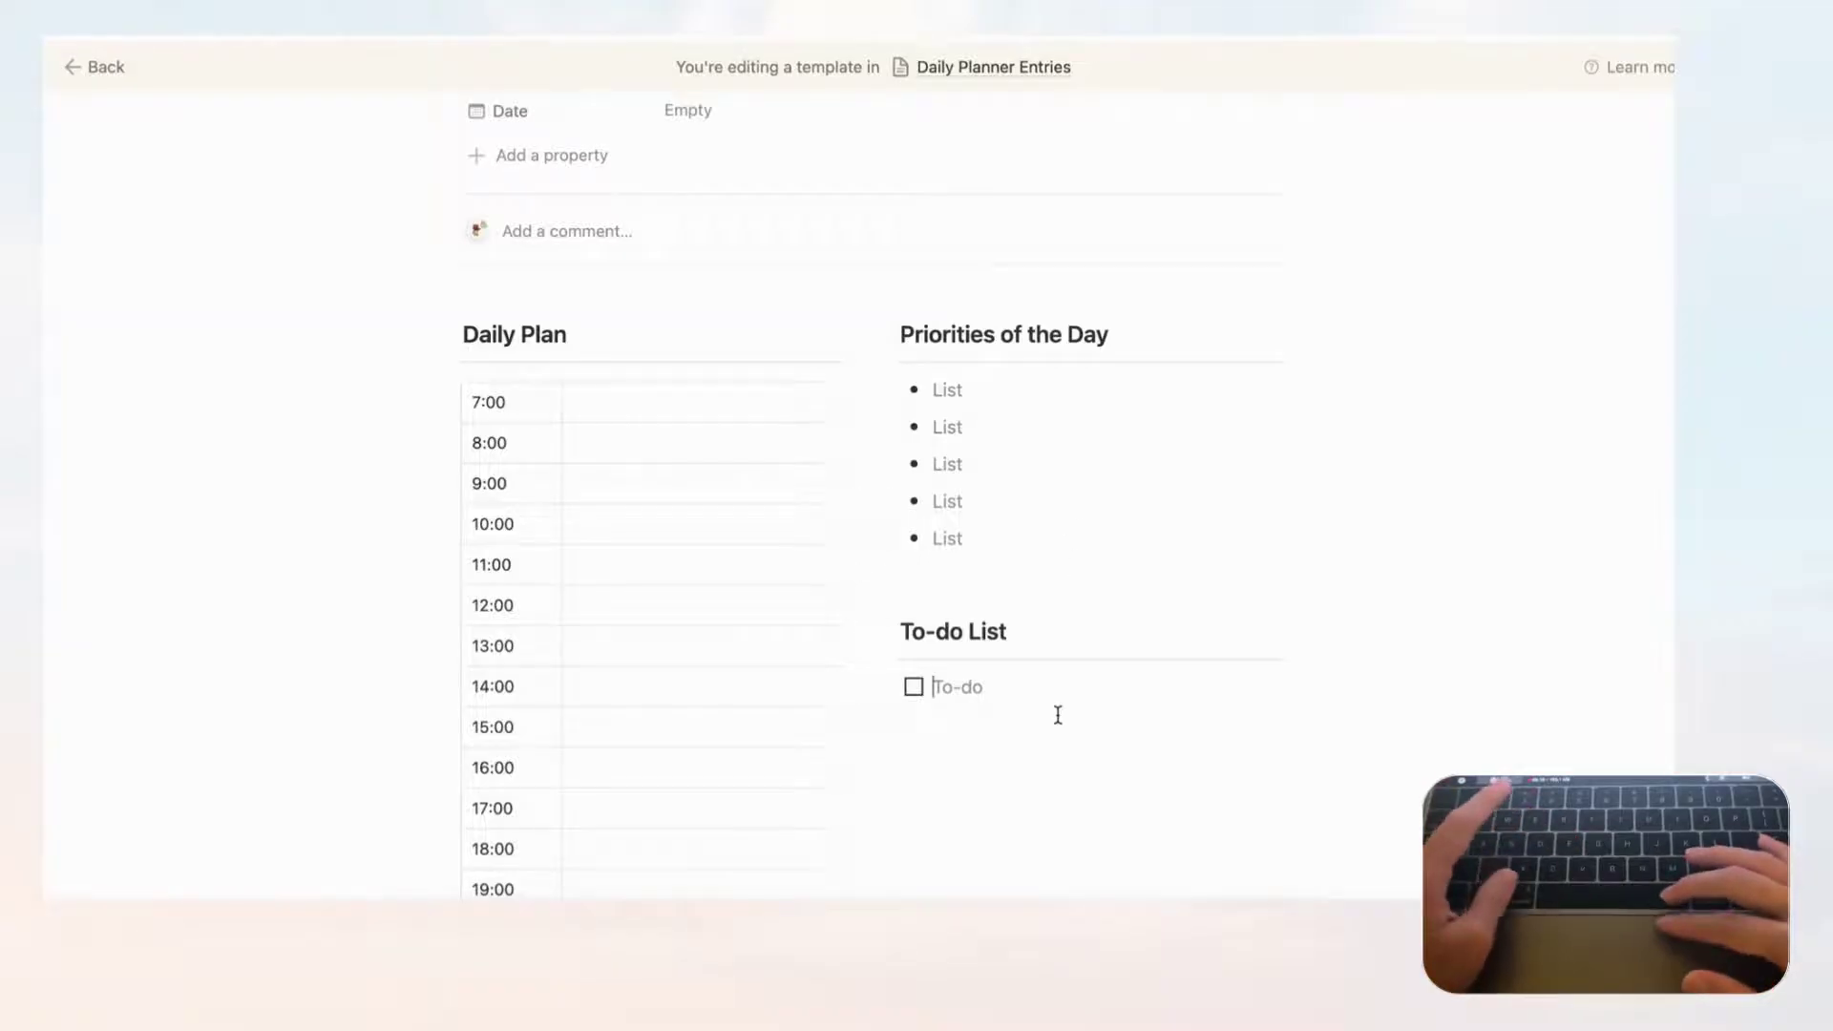
pyautogui.press('Escape')
pyautogui.press('super+d')
pyautogui.press('super+d')
pyautogui.press('super+d')
pyautogui.press('super+d')
pyautogui.press('super+d')
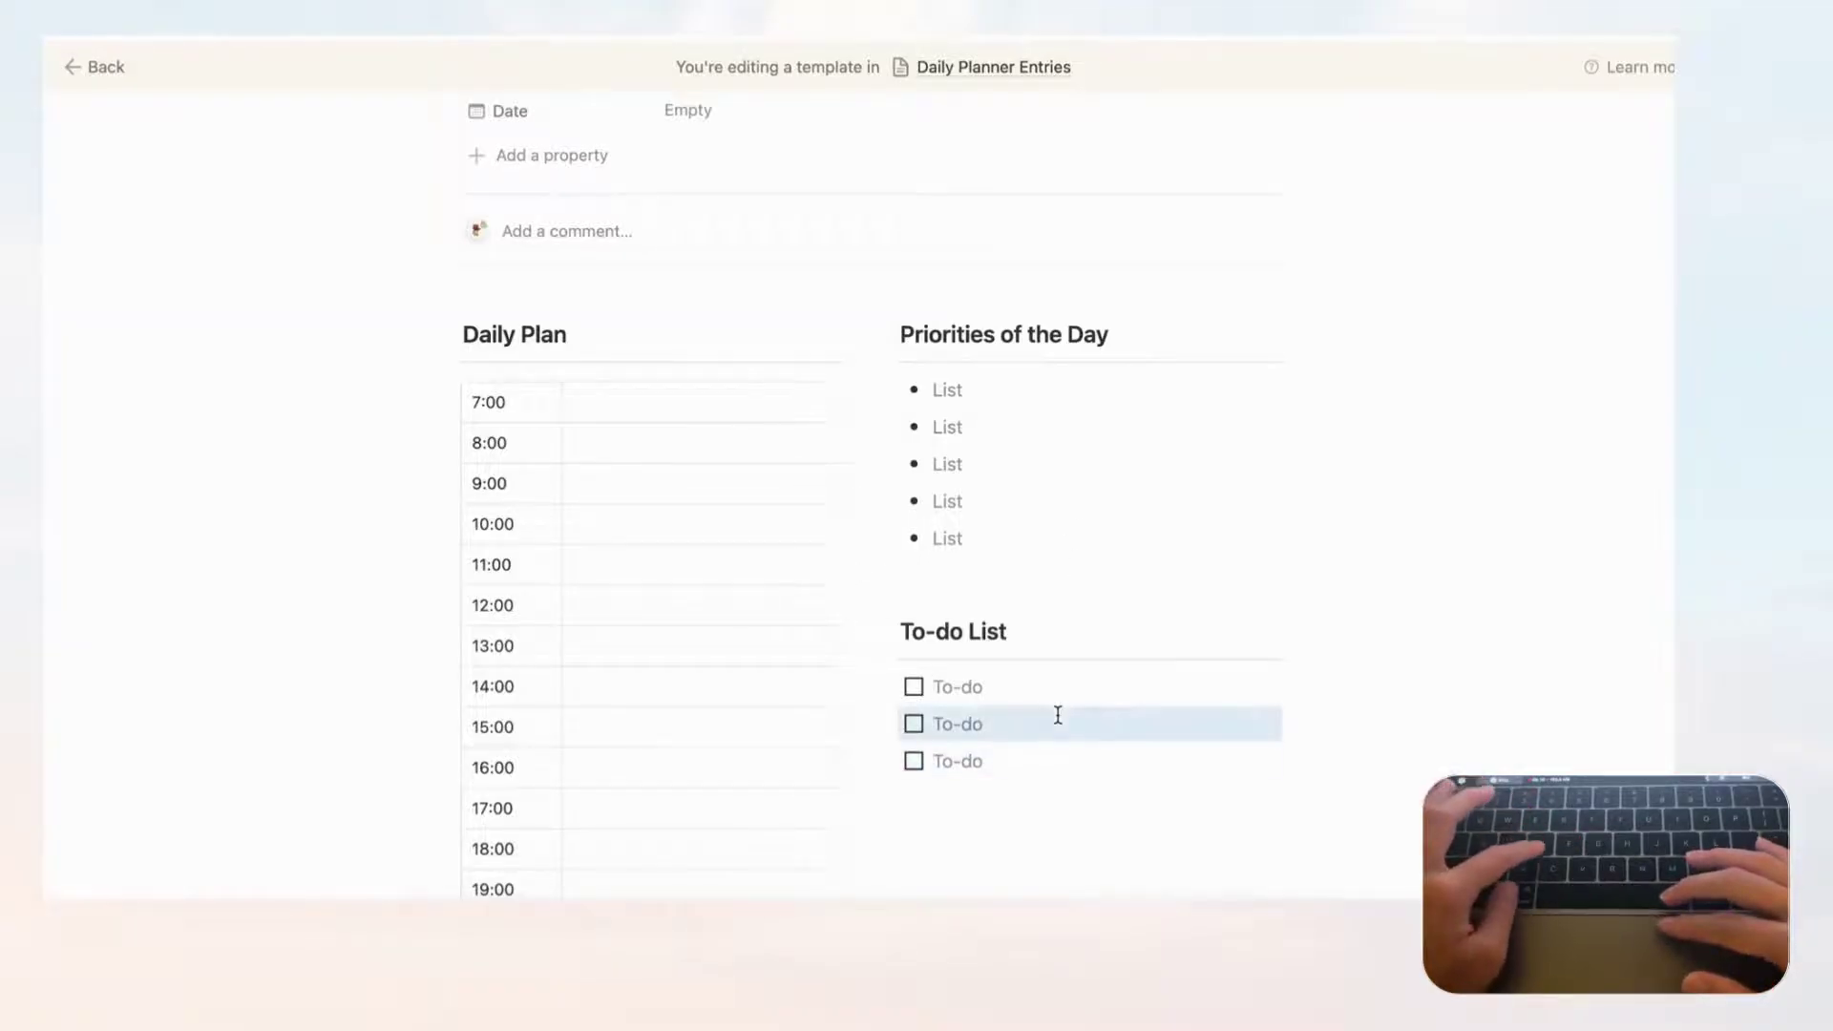
pyautogui.press('super+d')
pyautogui.press('super+d')
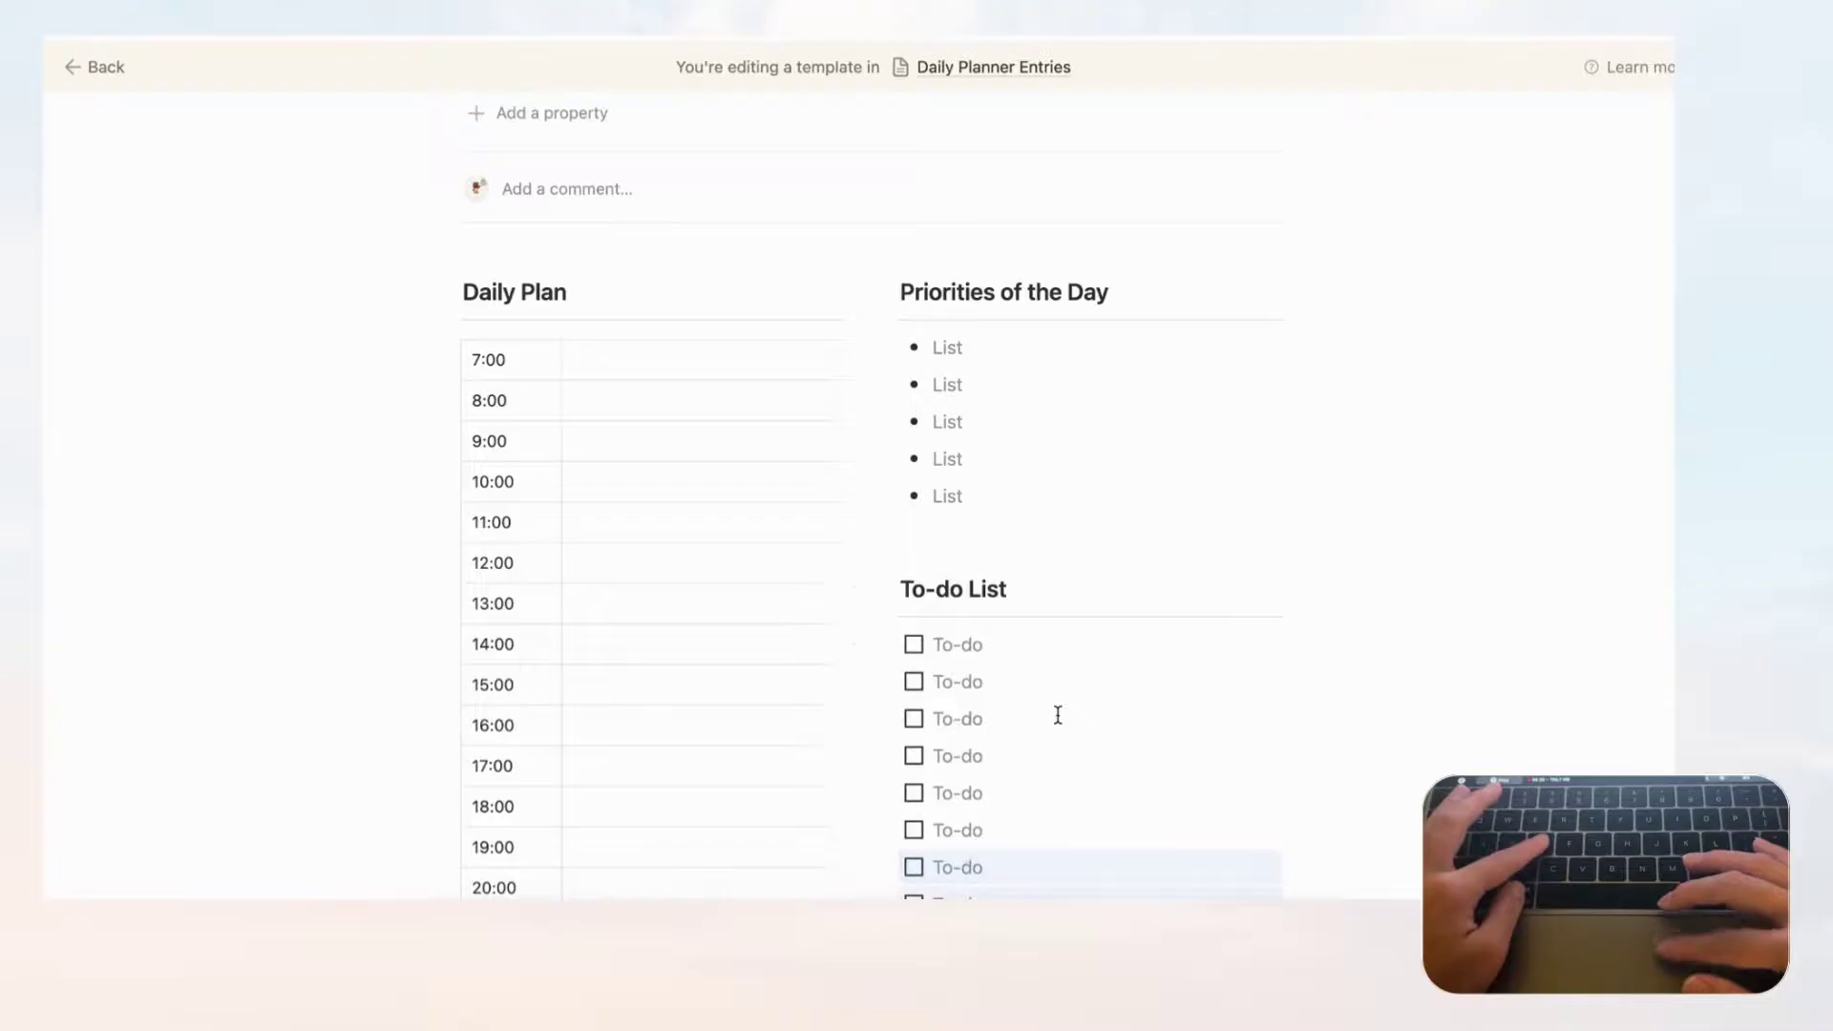
pyautogui.scroll(-4, 1073, 512)
pyautogui.scroll(7, 1072, 521)
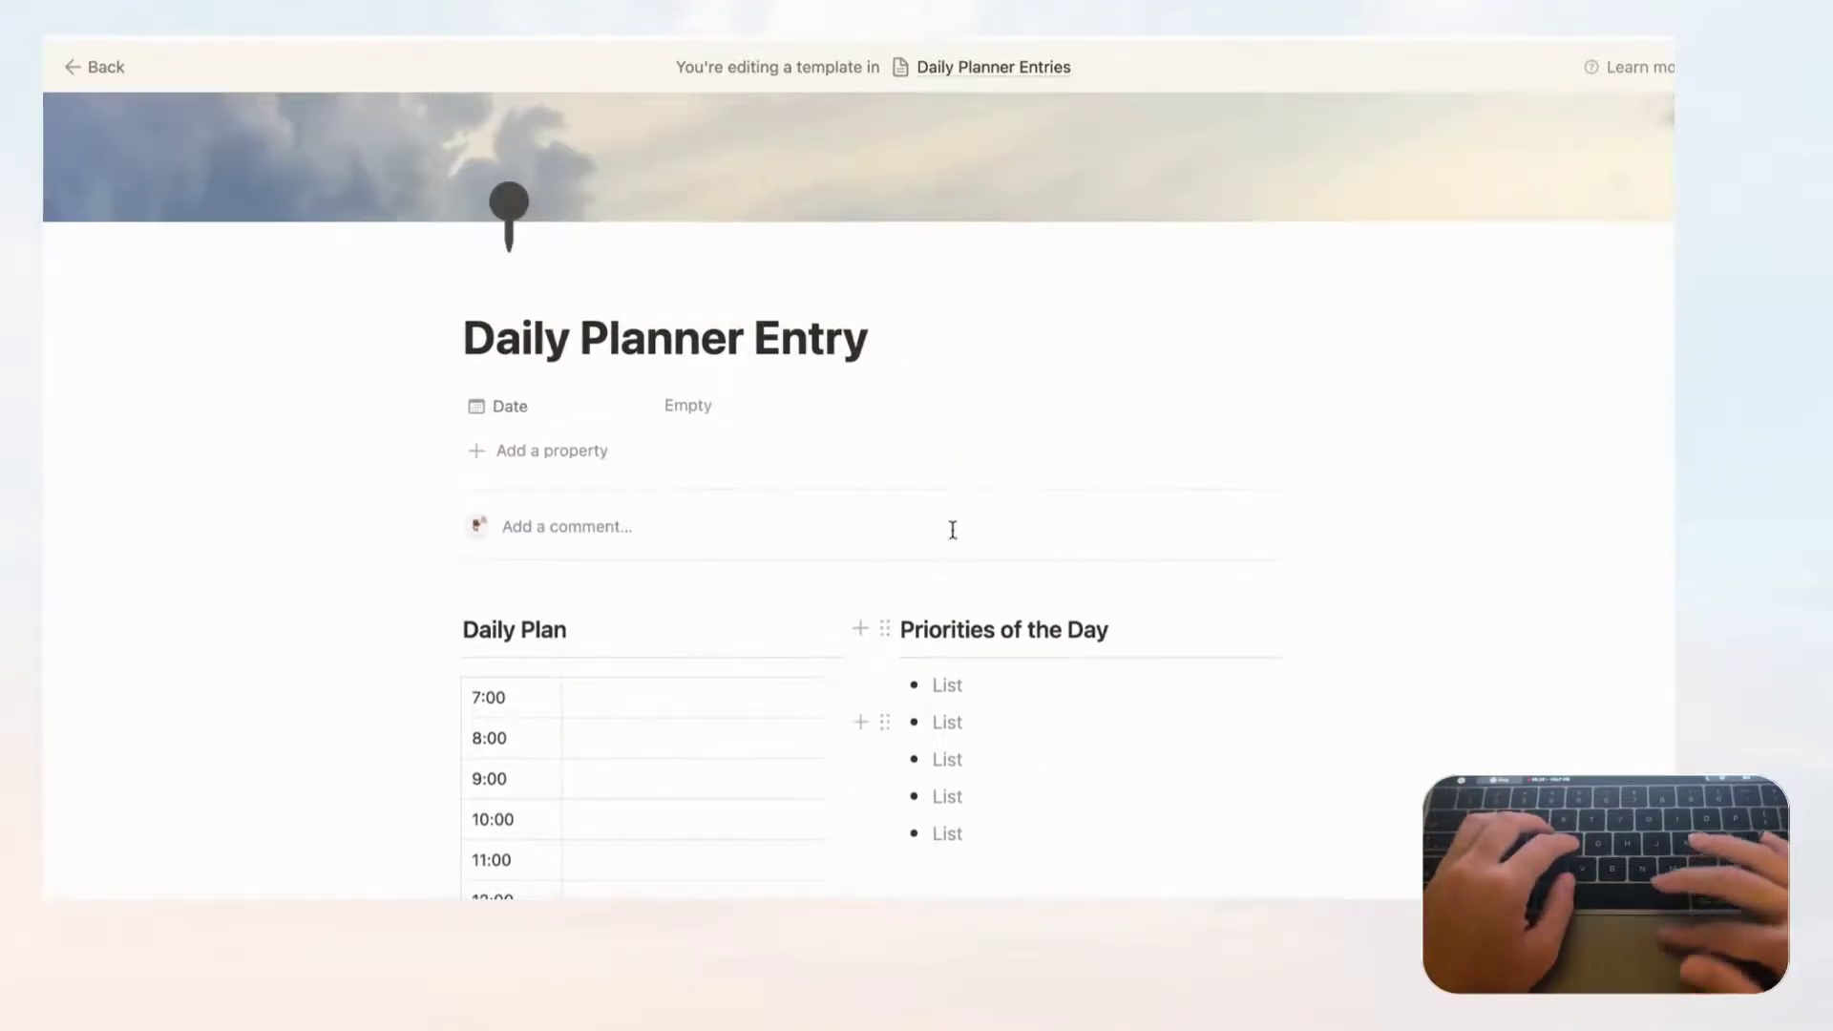
pyautogui.scroll(3, 1002, 597)
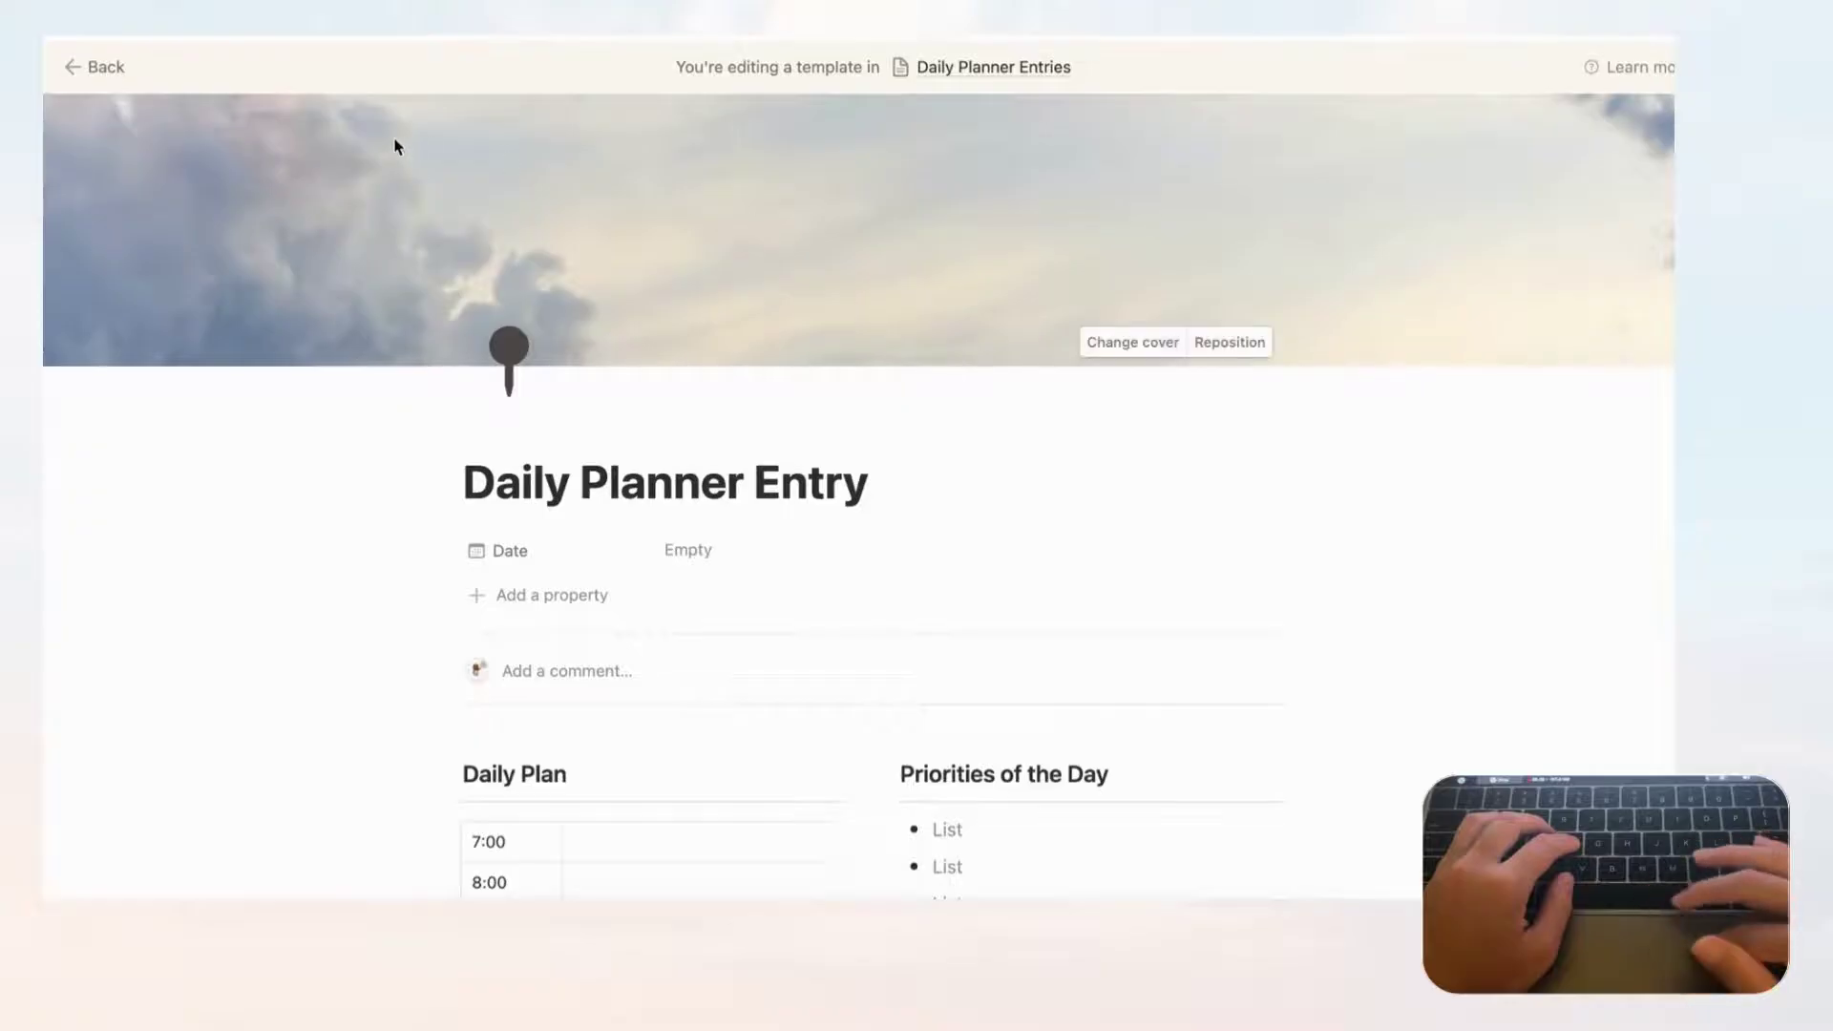
# - Close the template and return to the Daily Planner page
pyautogui.click(96, 66)
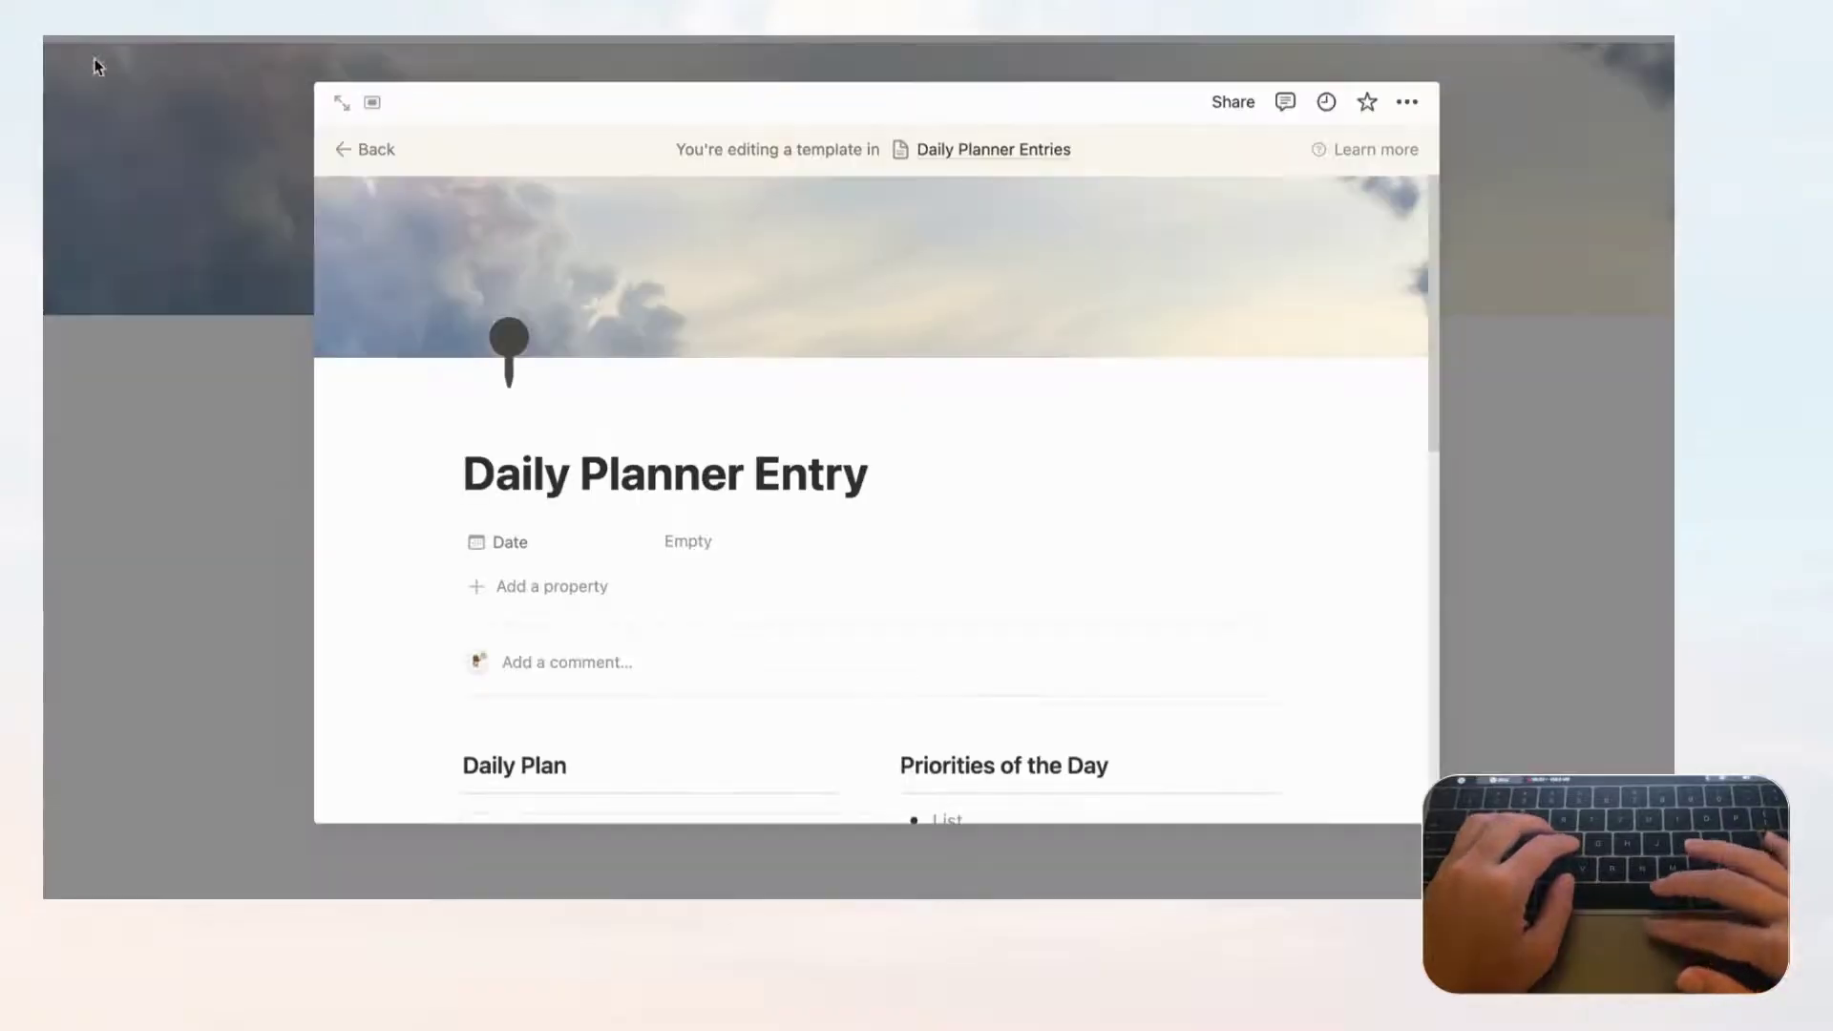
pyautogui.click(306, 317)
pyautogui.scroll(-1, 700, 577)
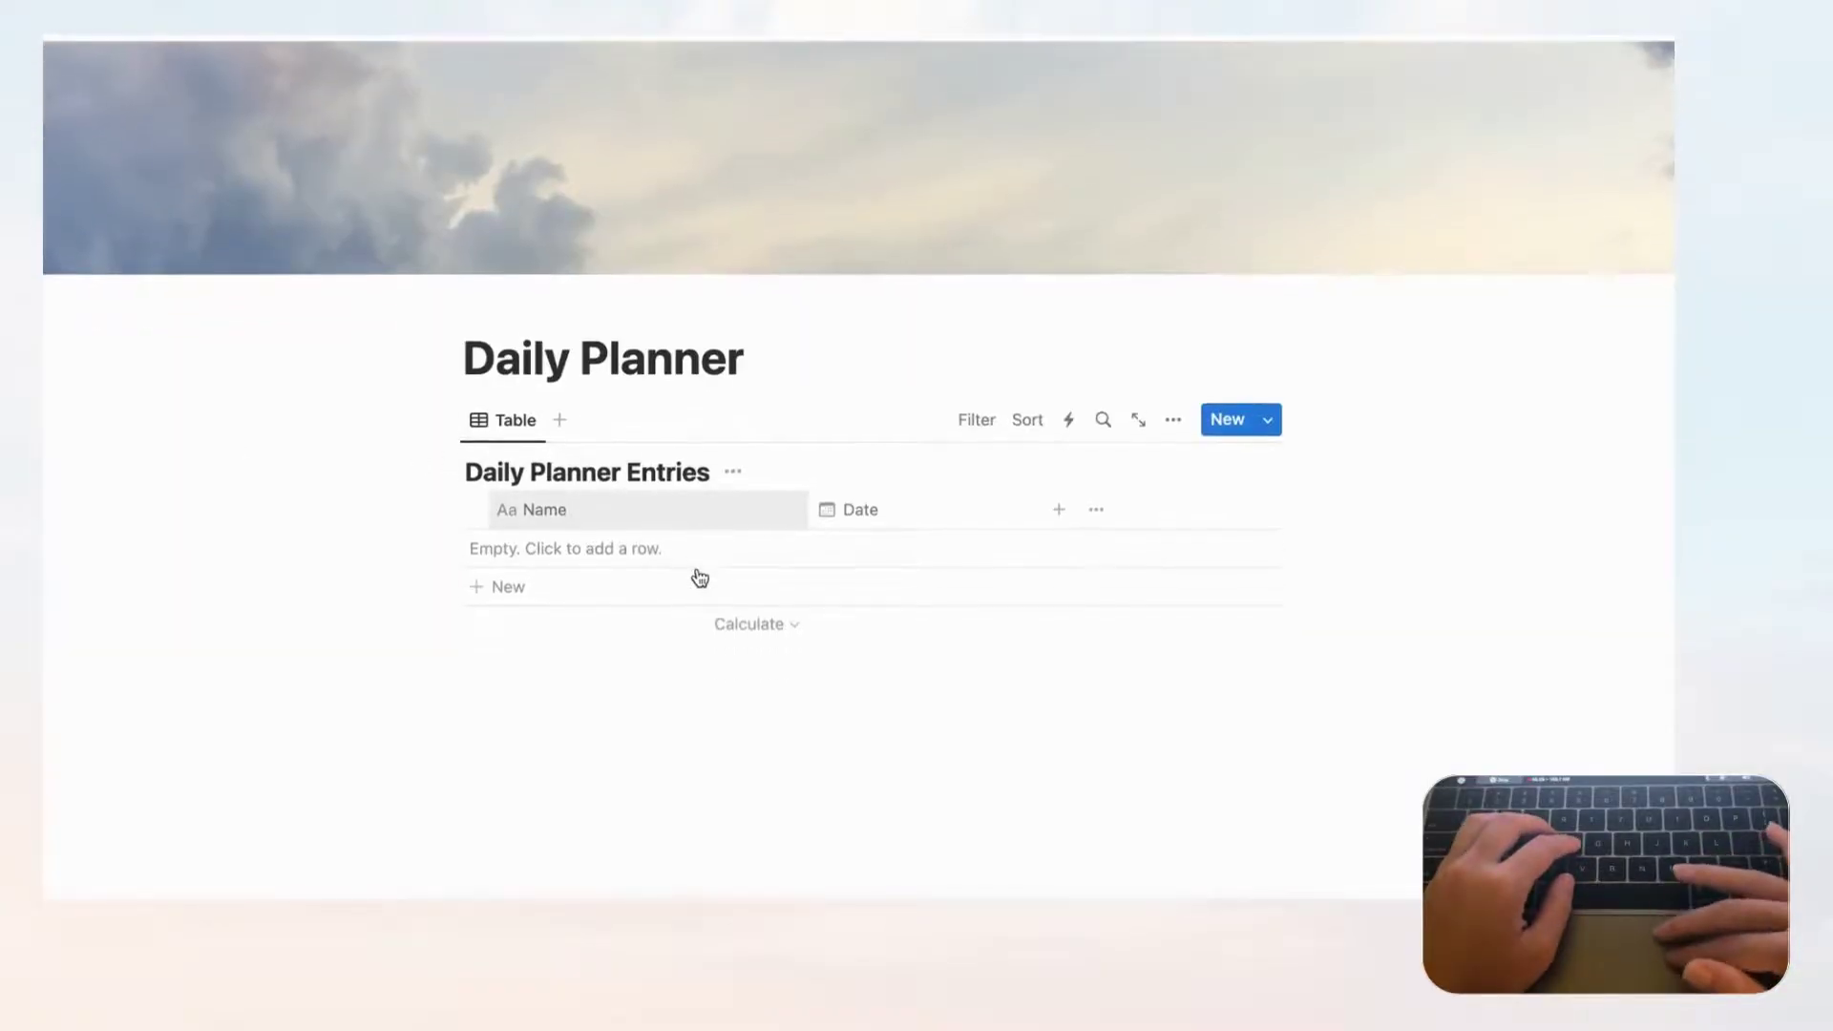
# - Make the Daily Planner Entry template the default, applied to all views
pyautogui.click(1276, 412)
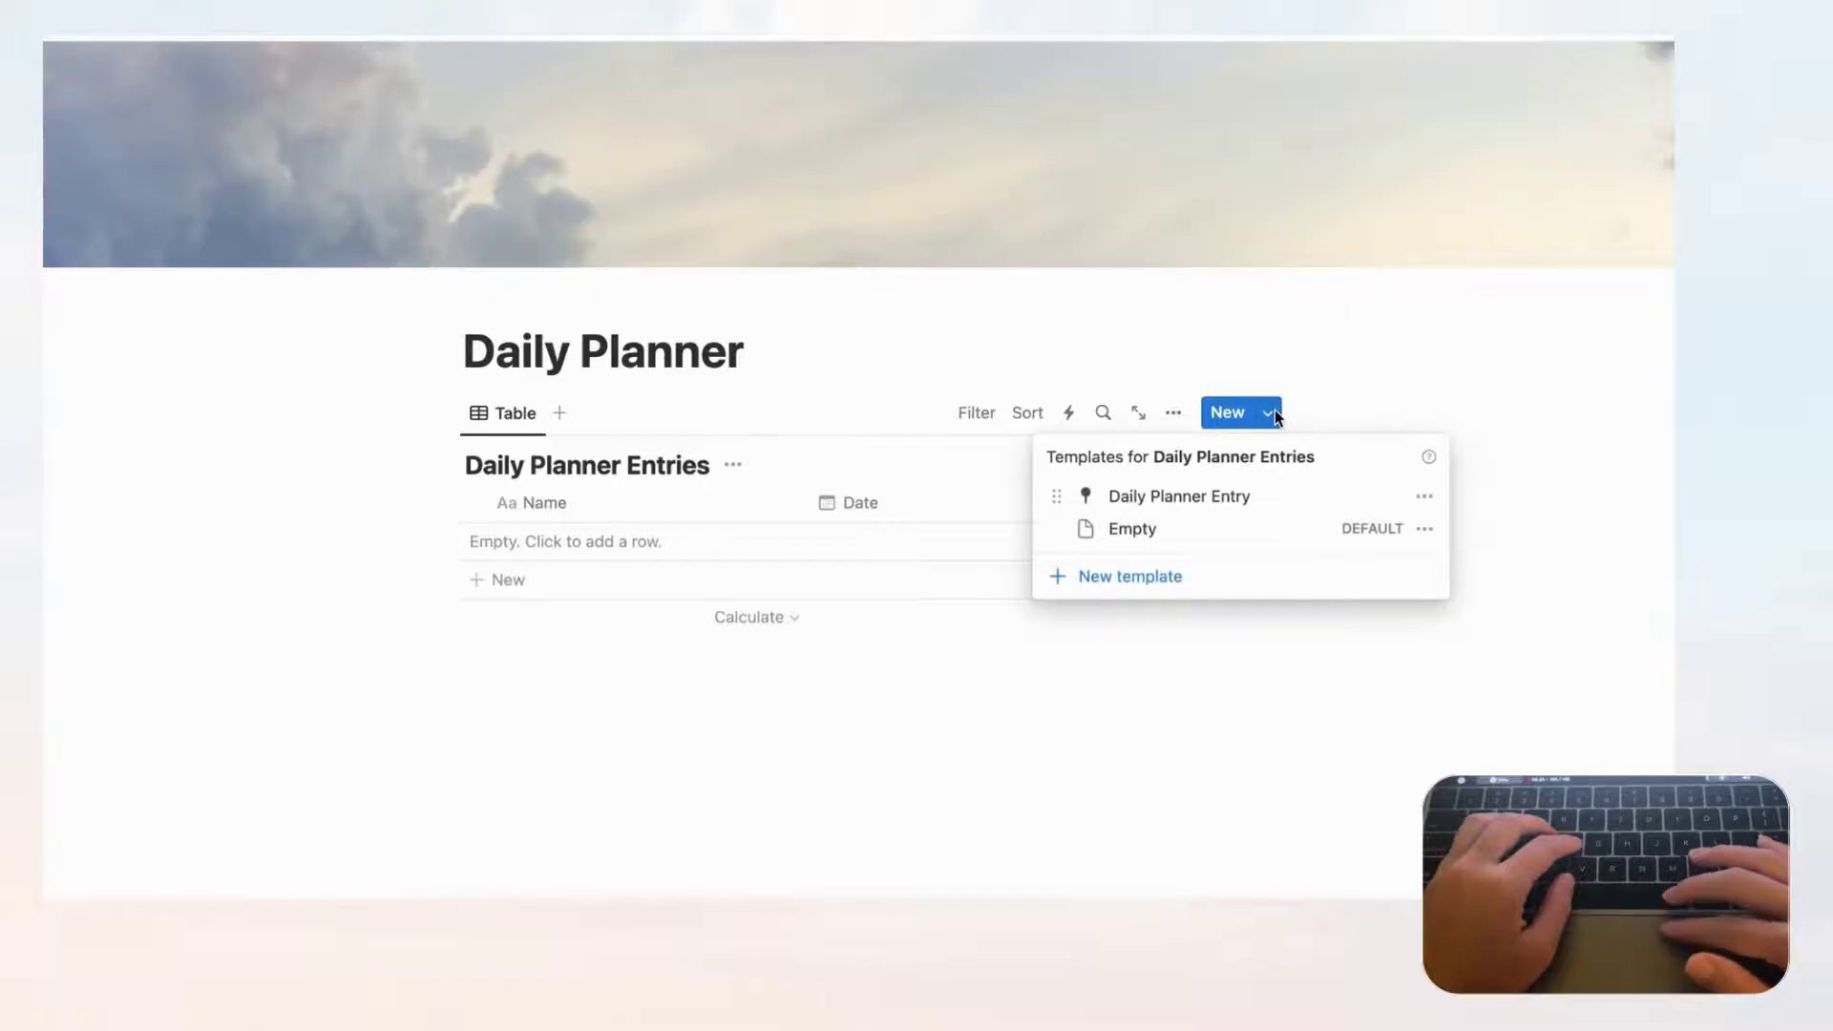
pyautogui.click(1425, 498)
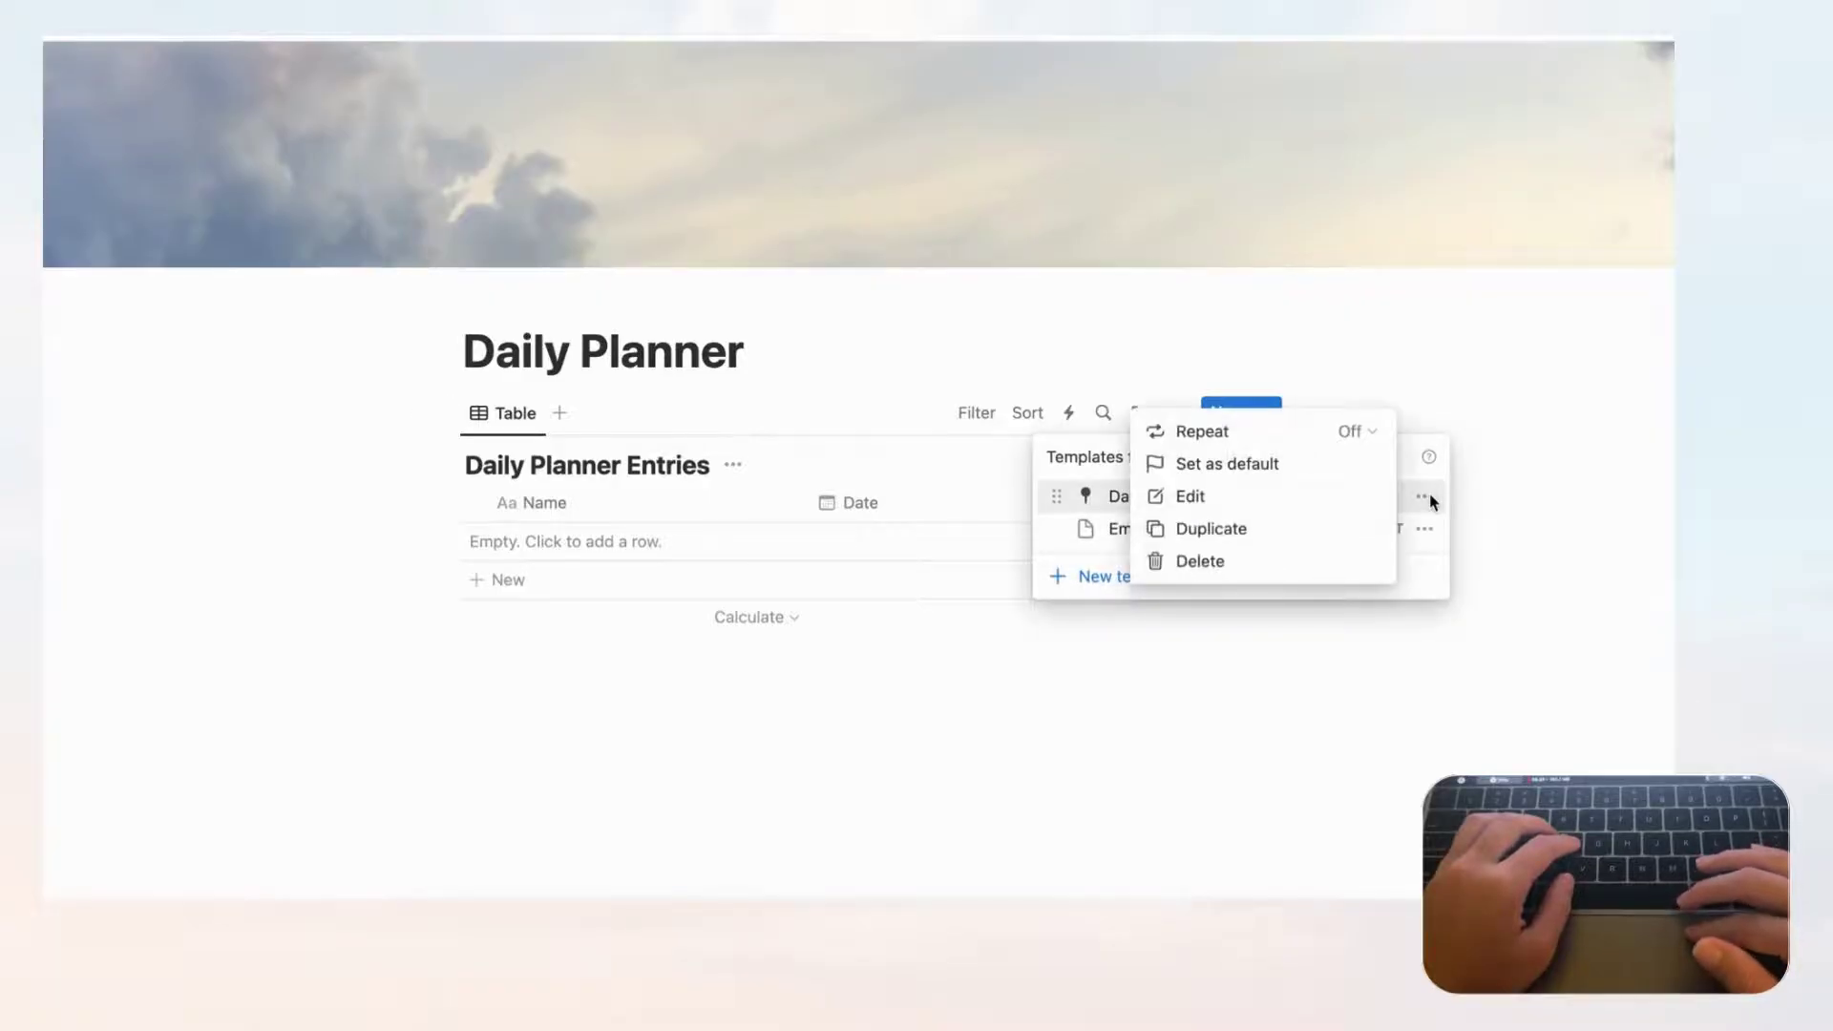
pyautogui.click(1304, 466)
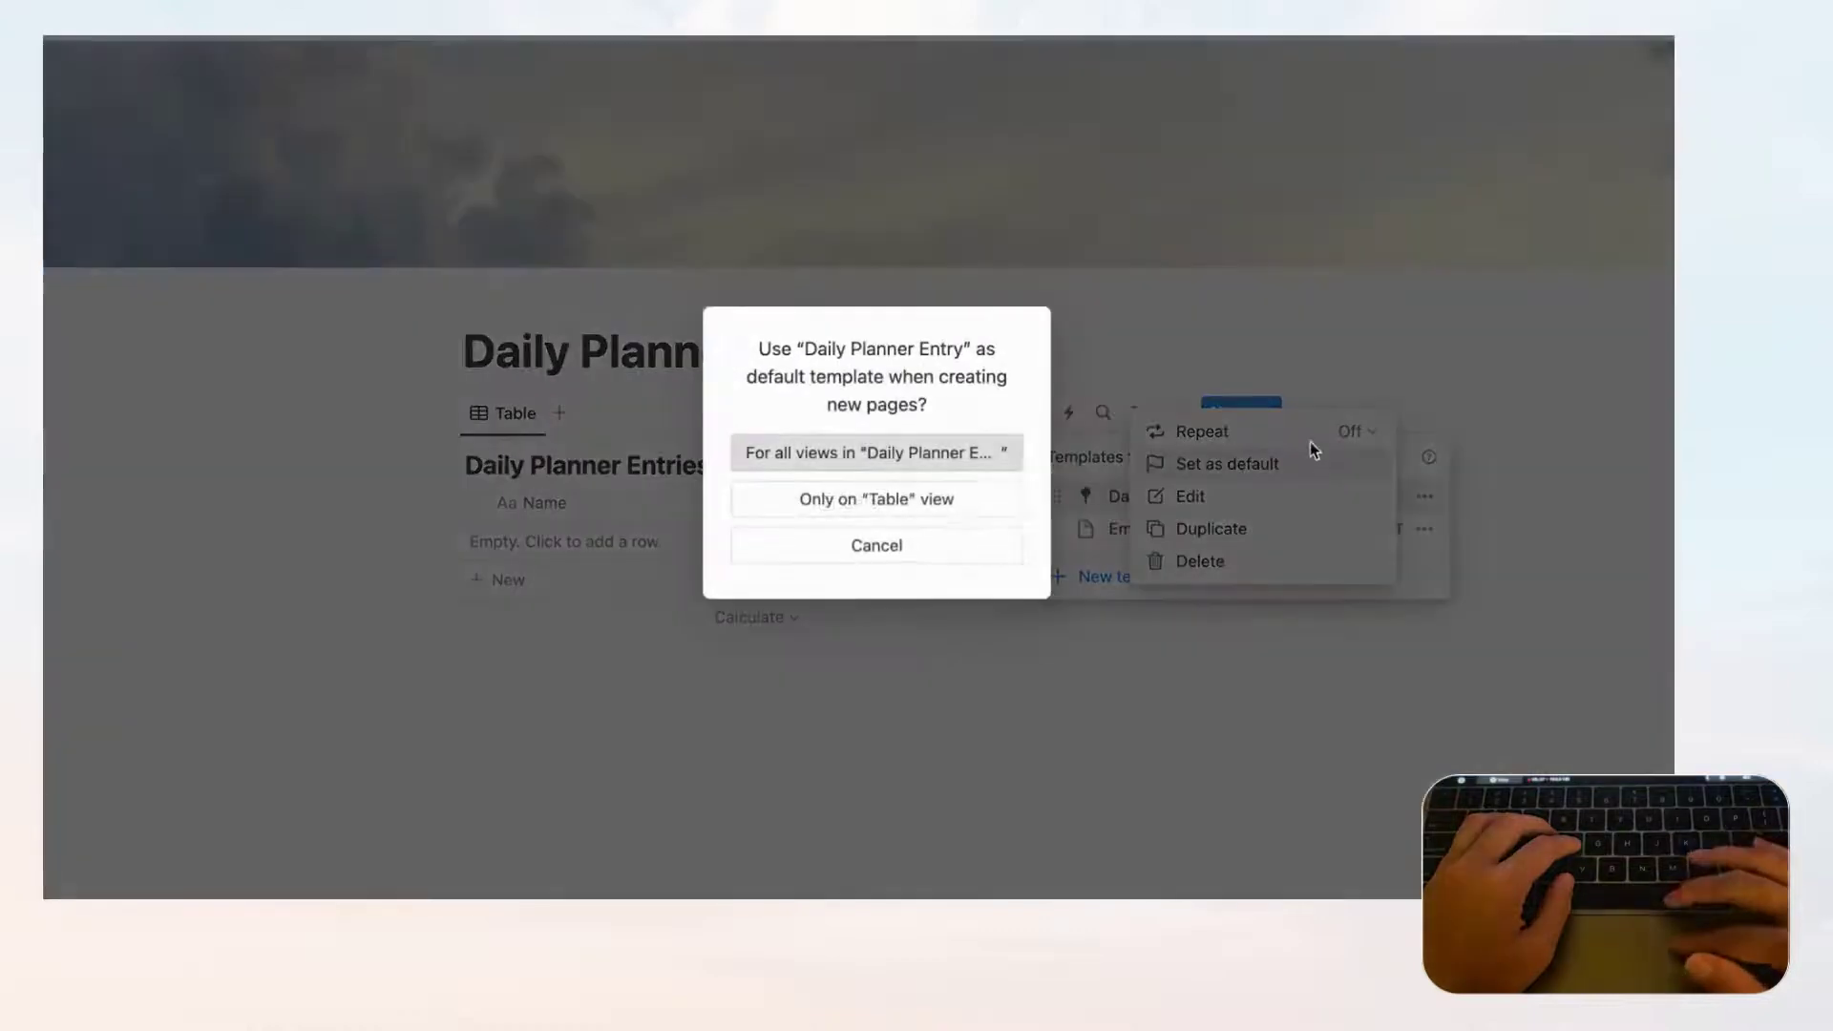
pyautogui.click(915, 454)
pyautogui.click(1291, 318)
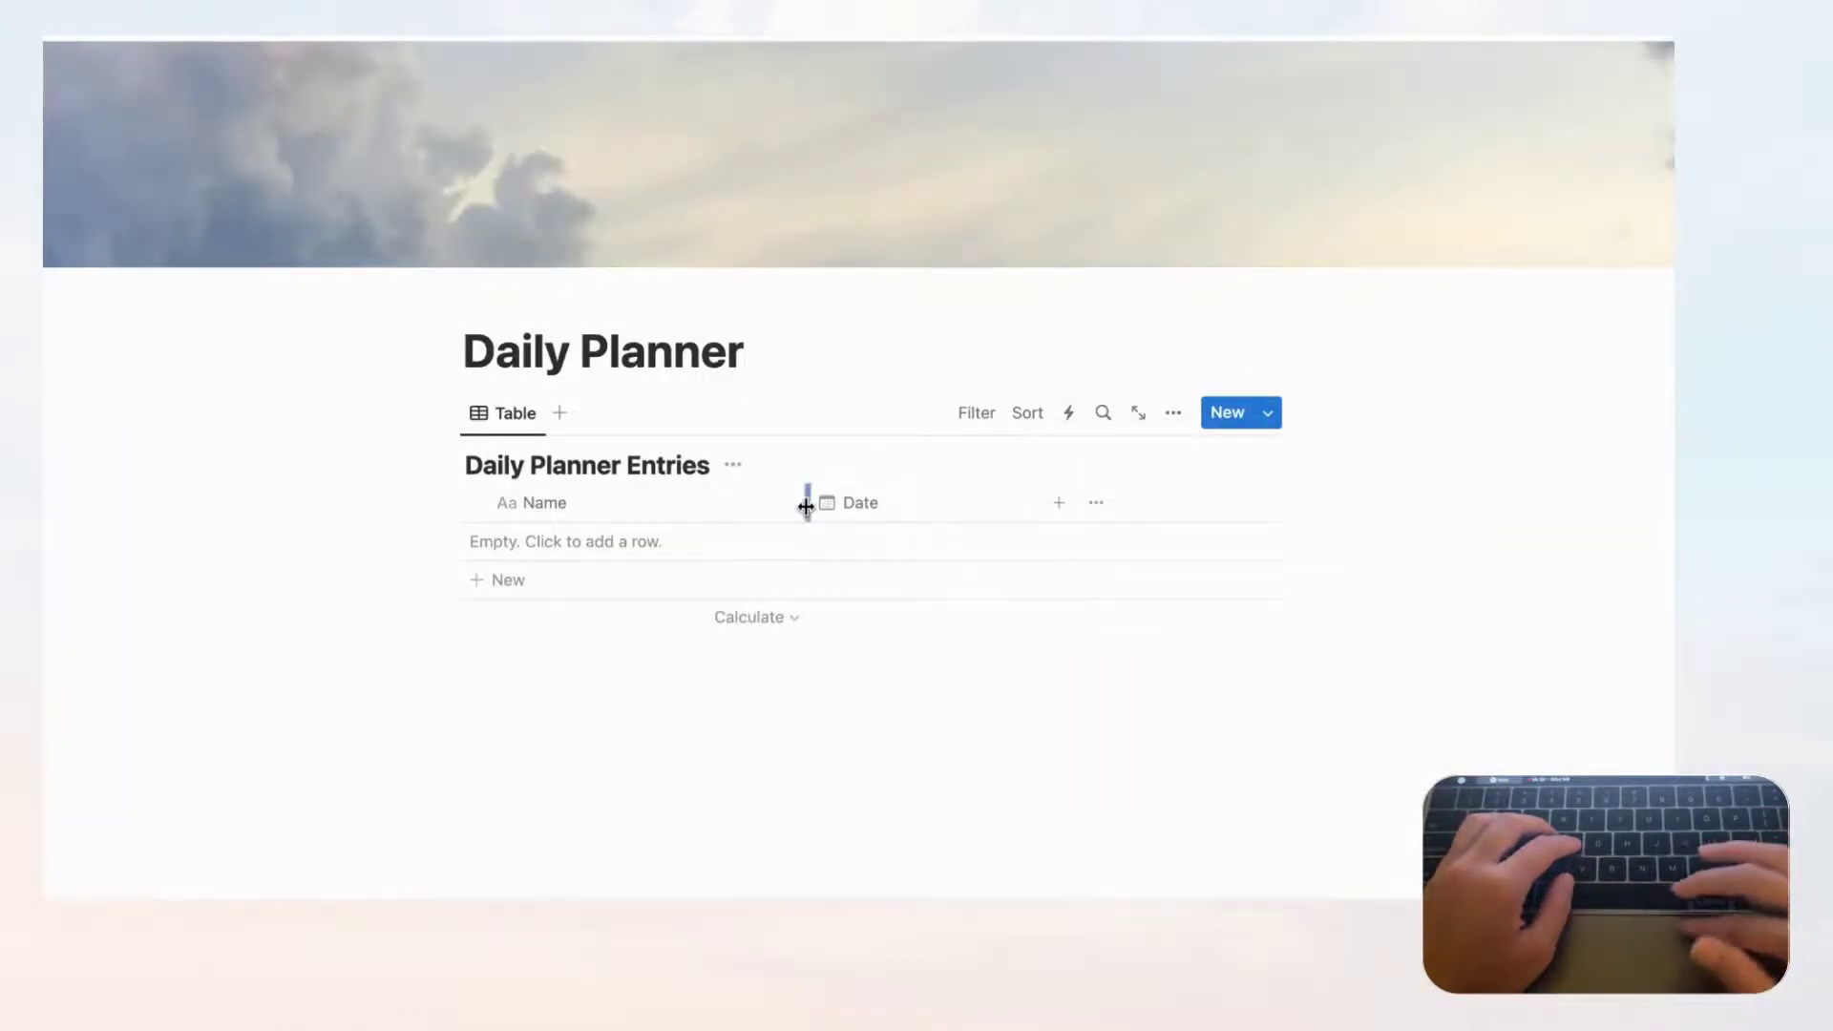
# - Create a Daily Planner Entry row dated September 26, 2023 and review its template contents
pyautogui.click(561, 587)
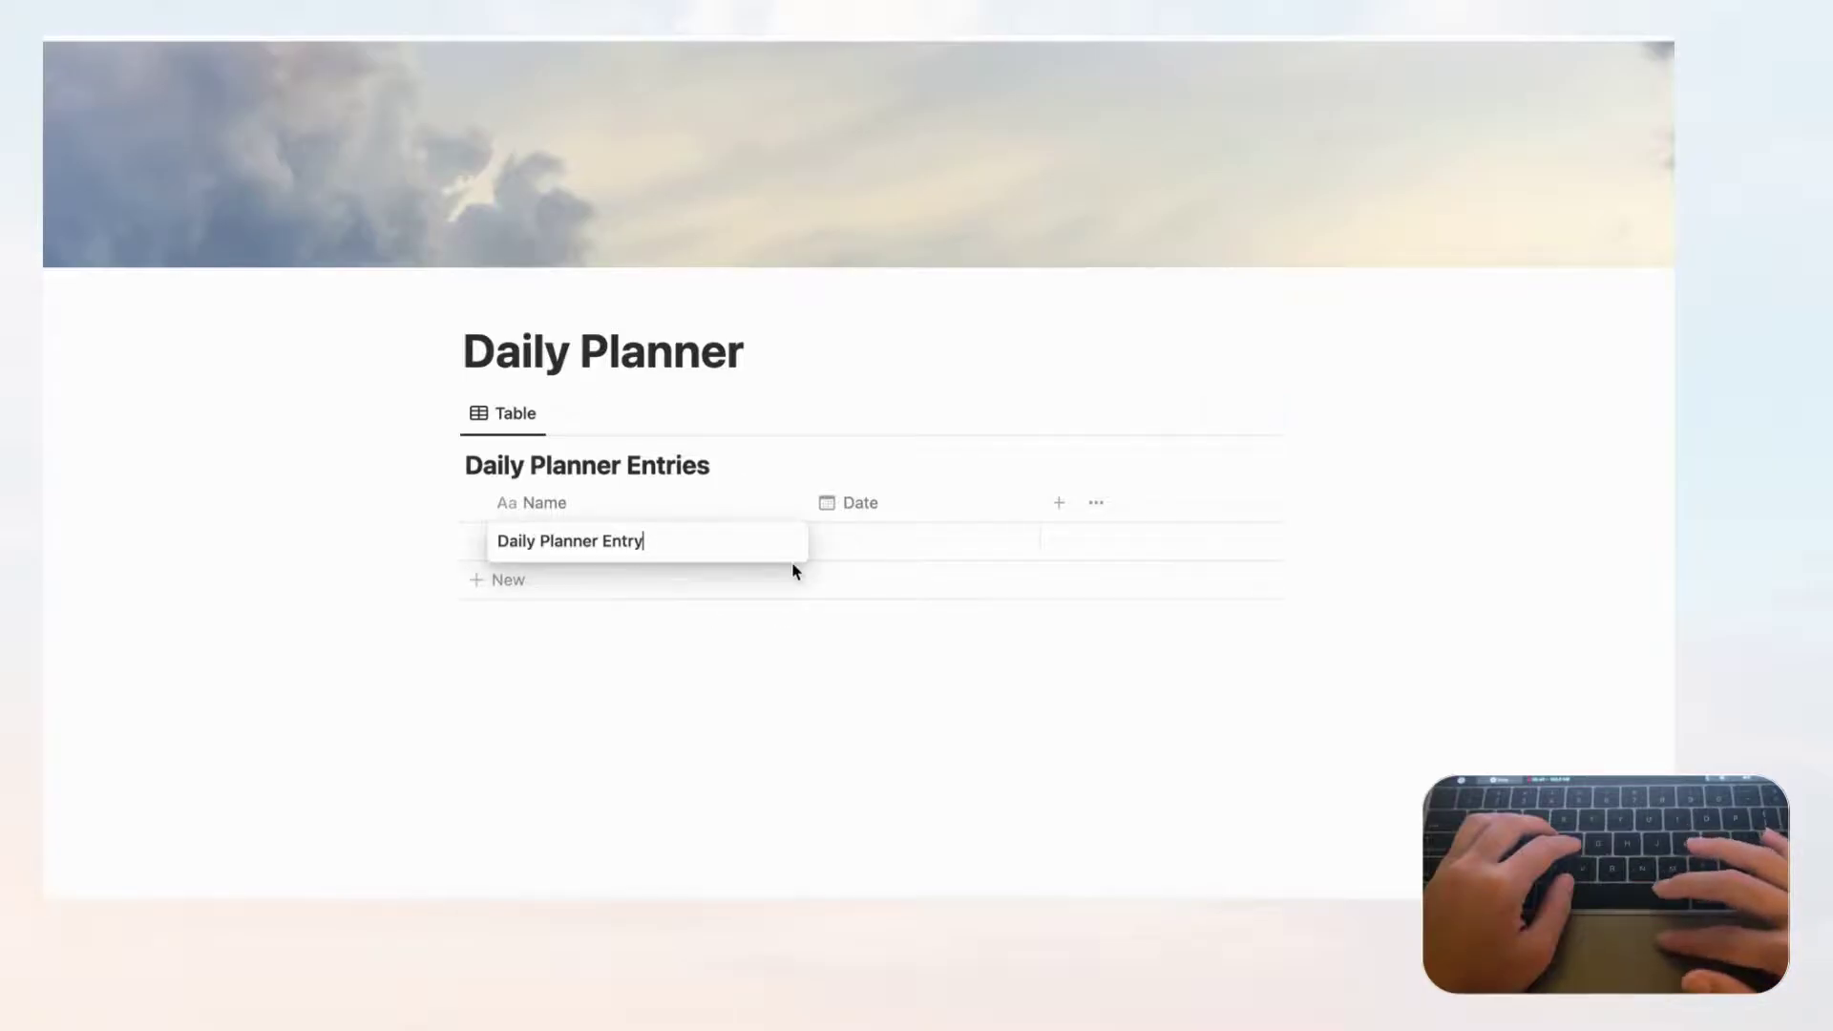
pyautogui.press('Return')
pyautogui.click(879, 543)
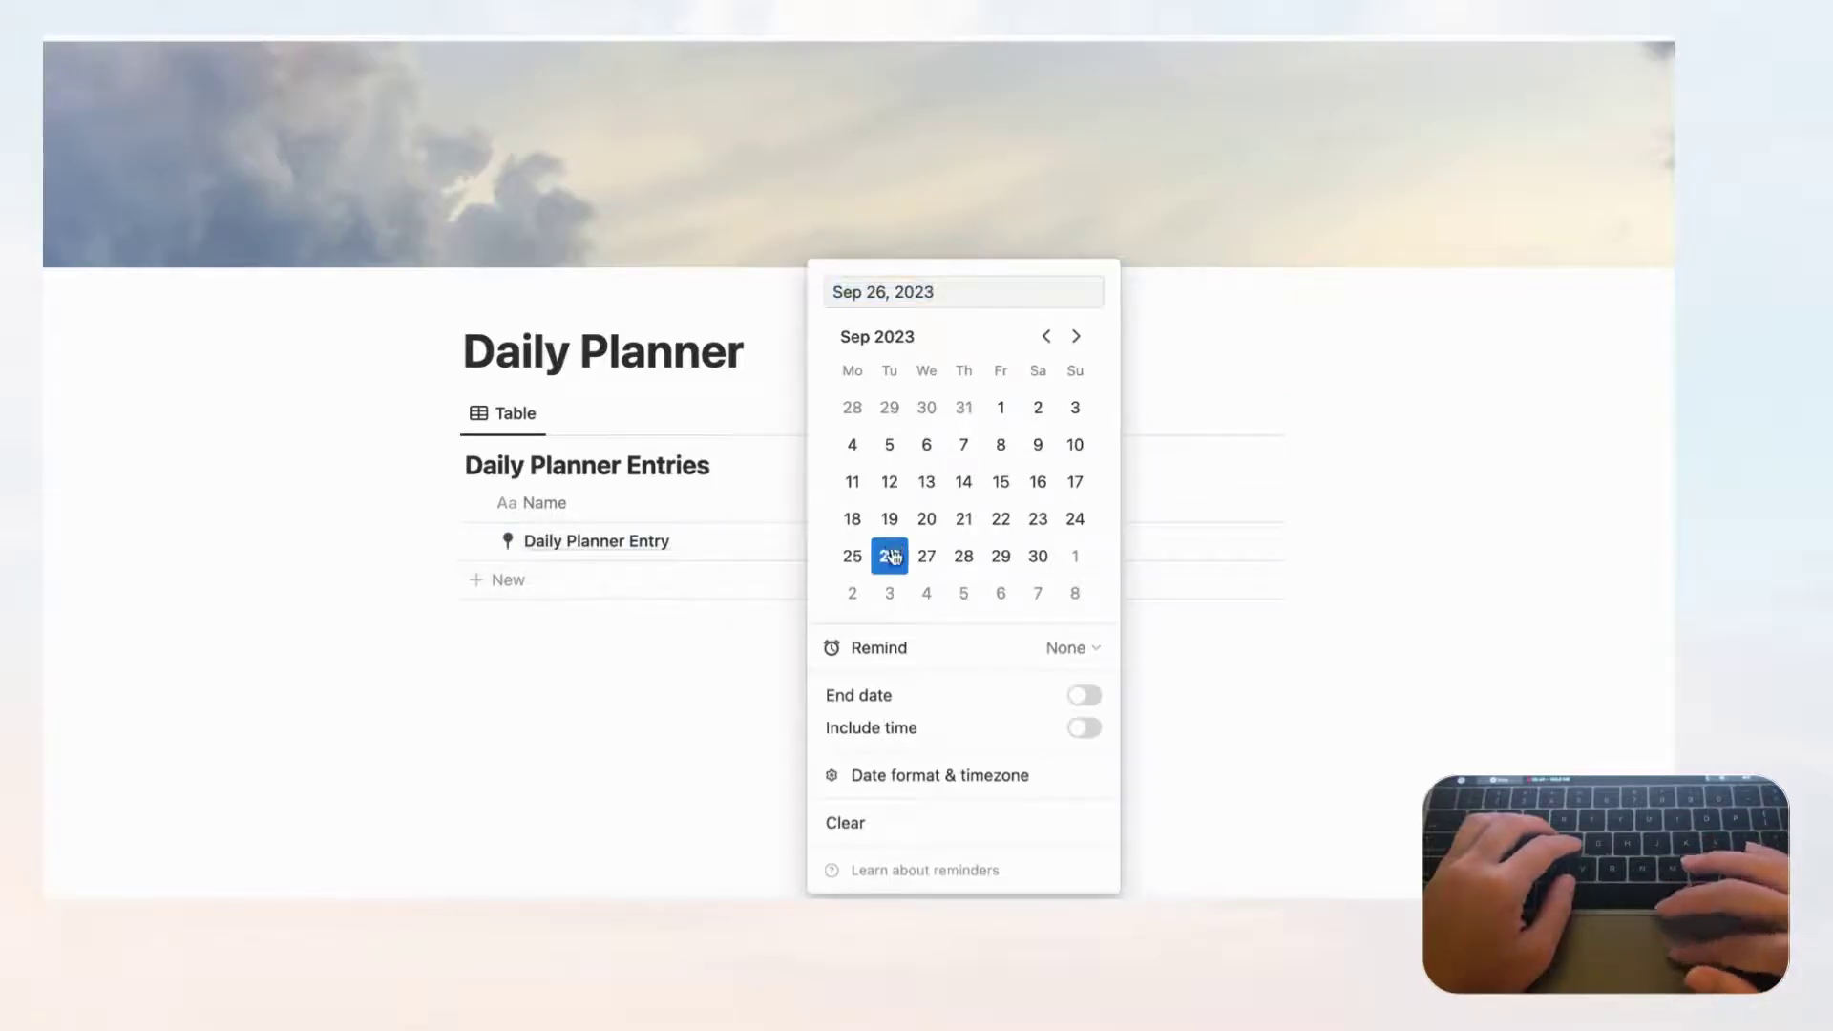
pyautogui.press('Escape')
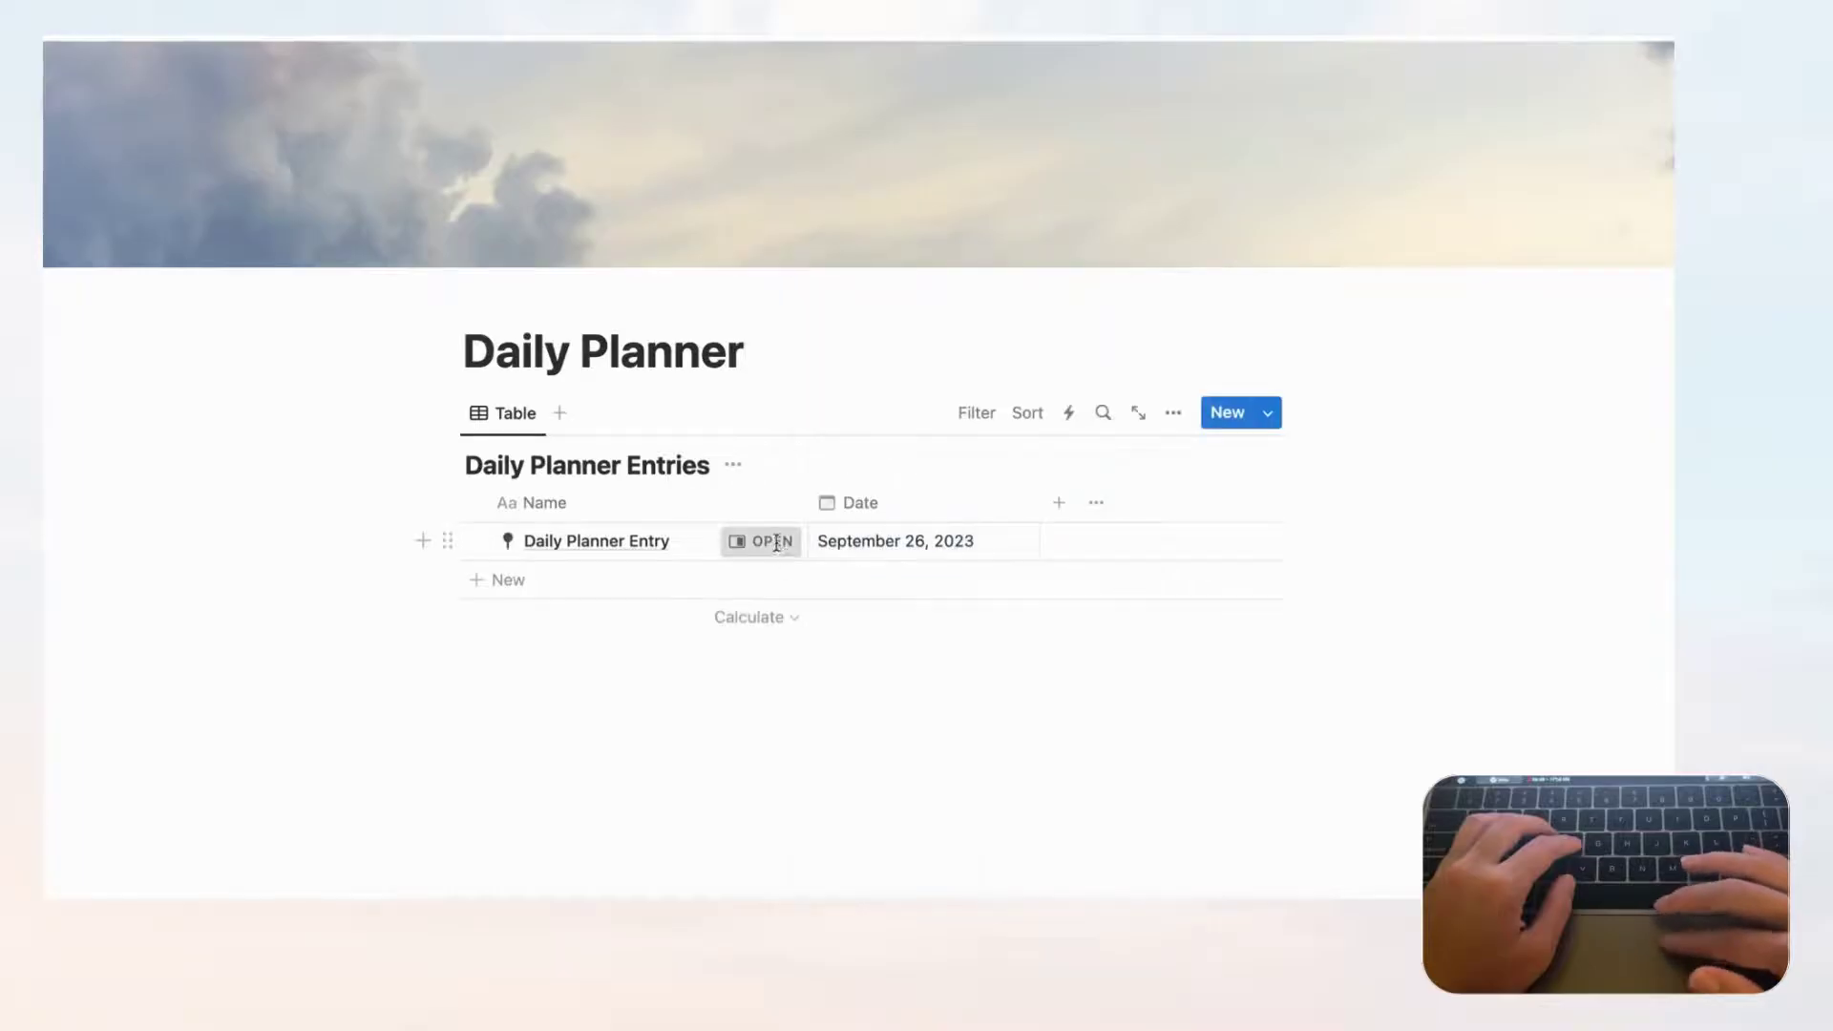
pyautogui.click(764, 538)
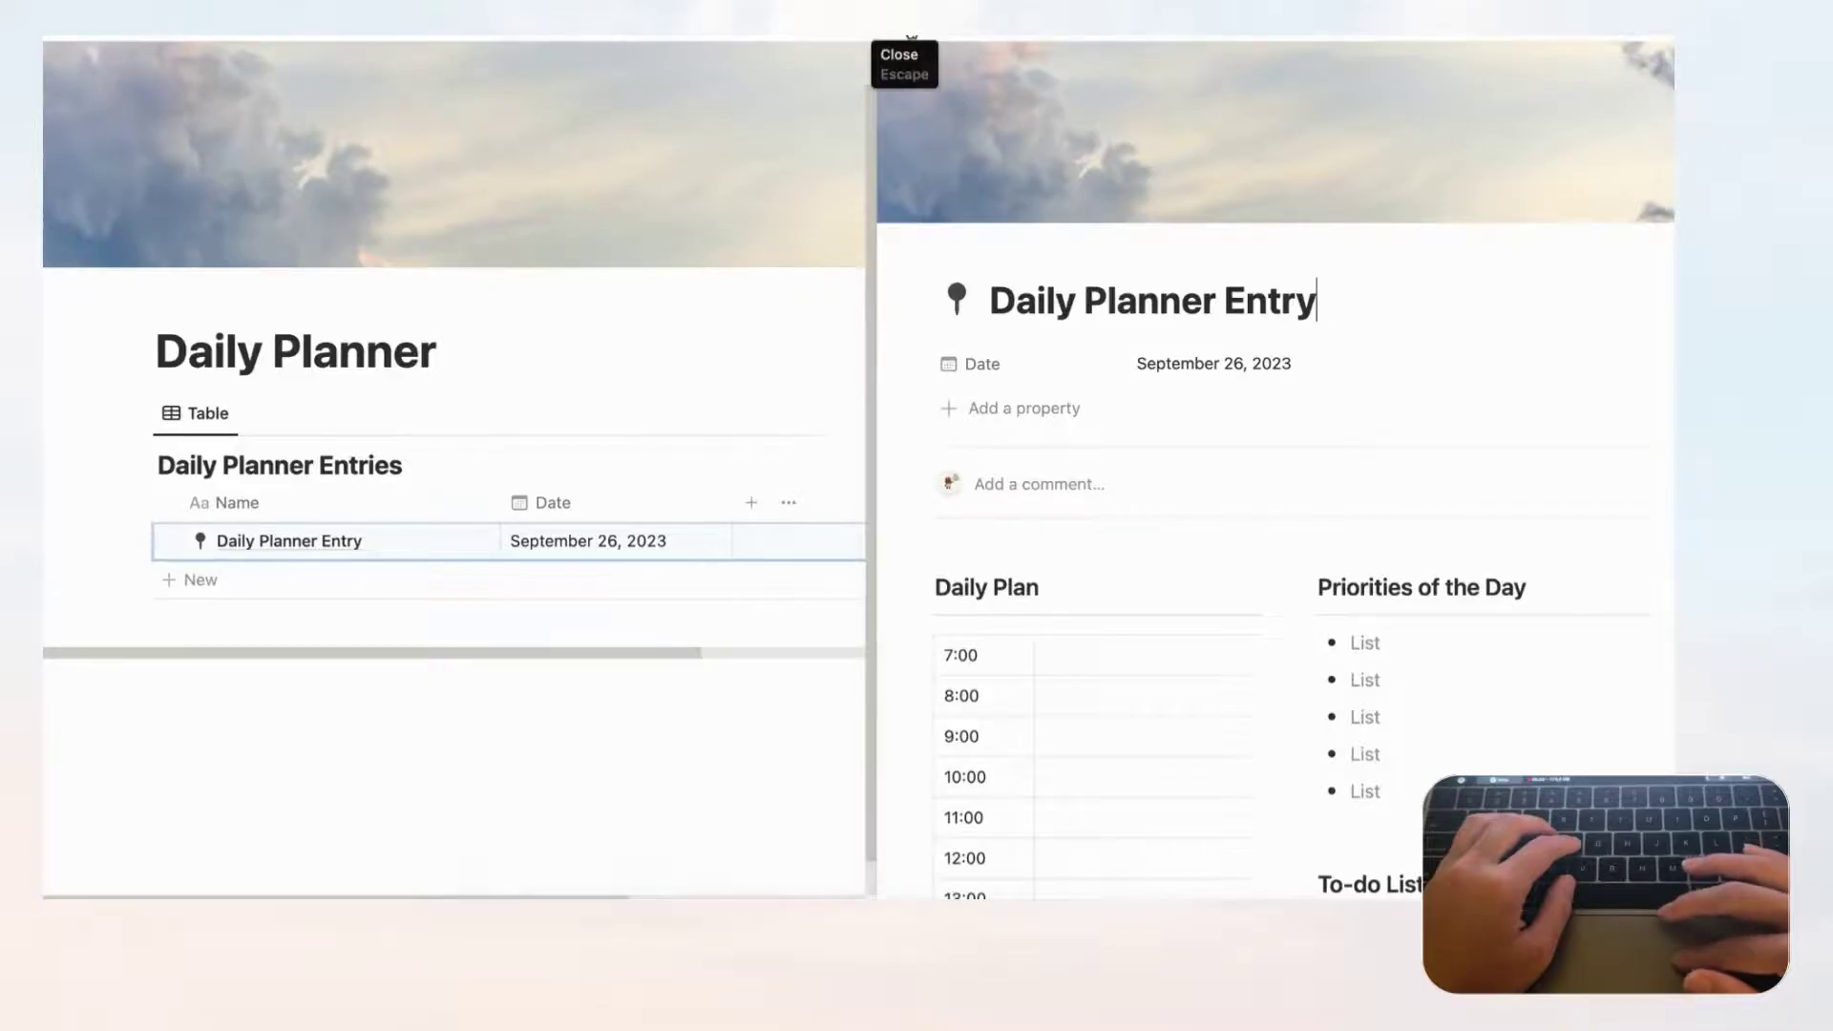
pyautogui.click(912, 38)
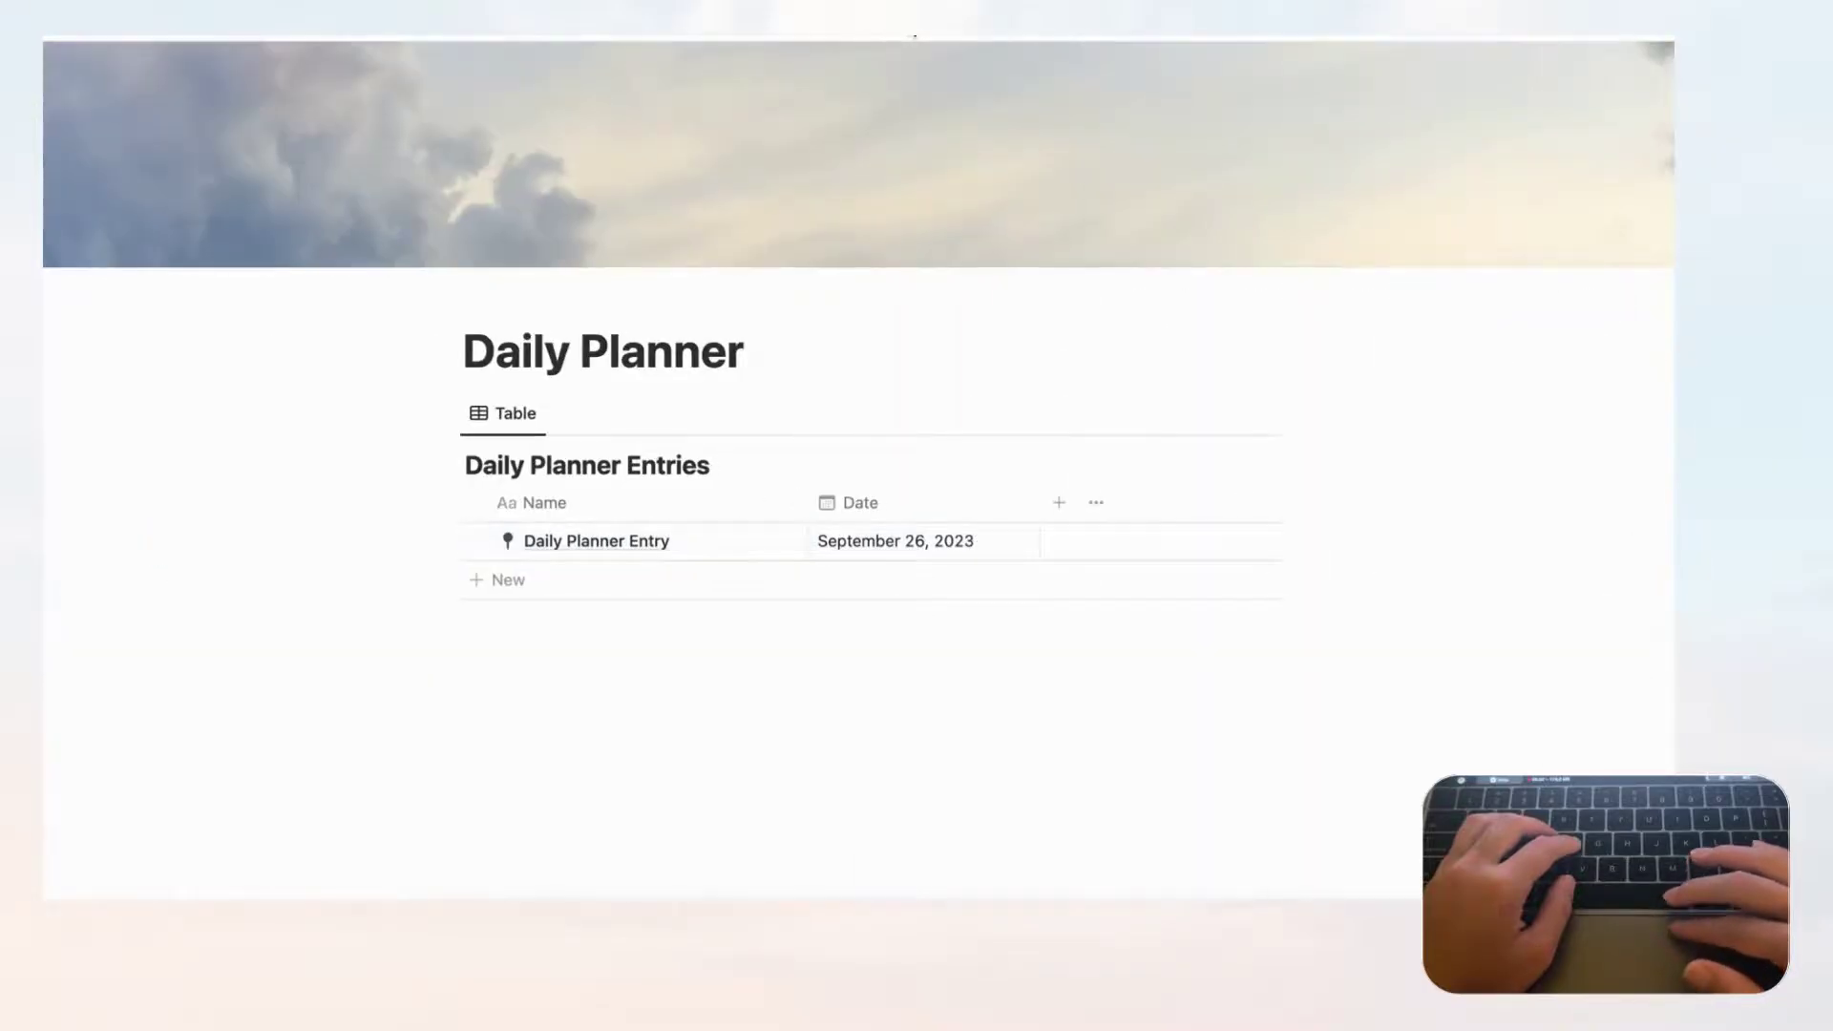
# - Insert a button block below the Daily Planner title
pyautogui.click(755, 354)
pyautogui.press('Return')
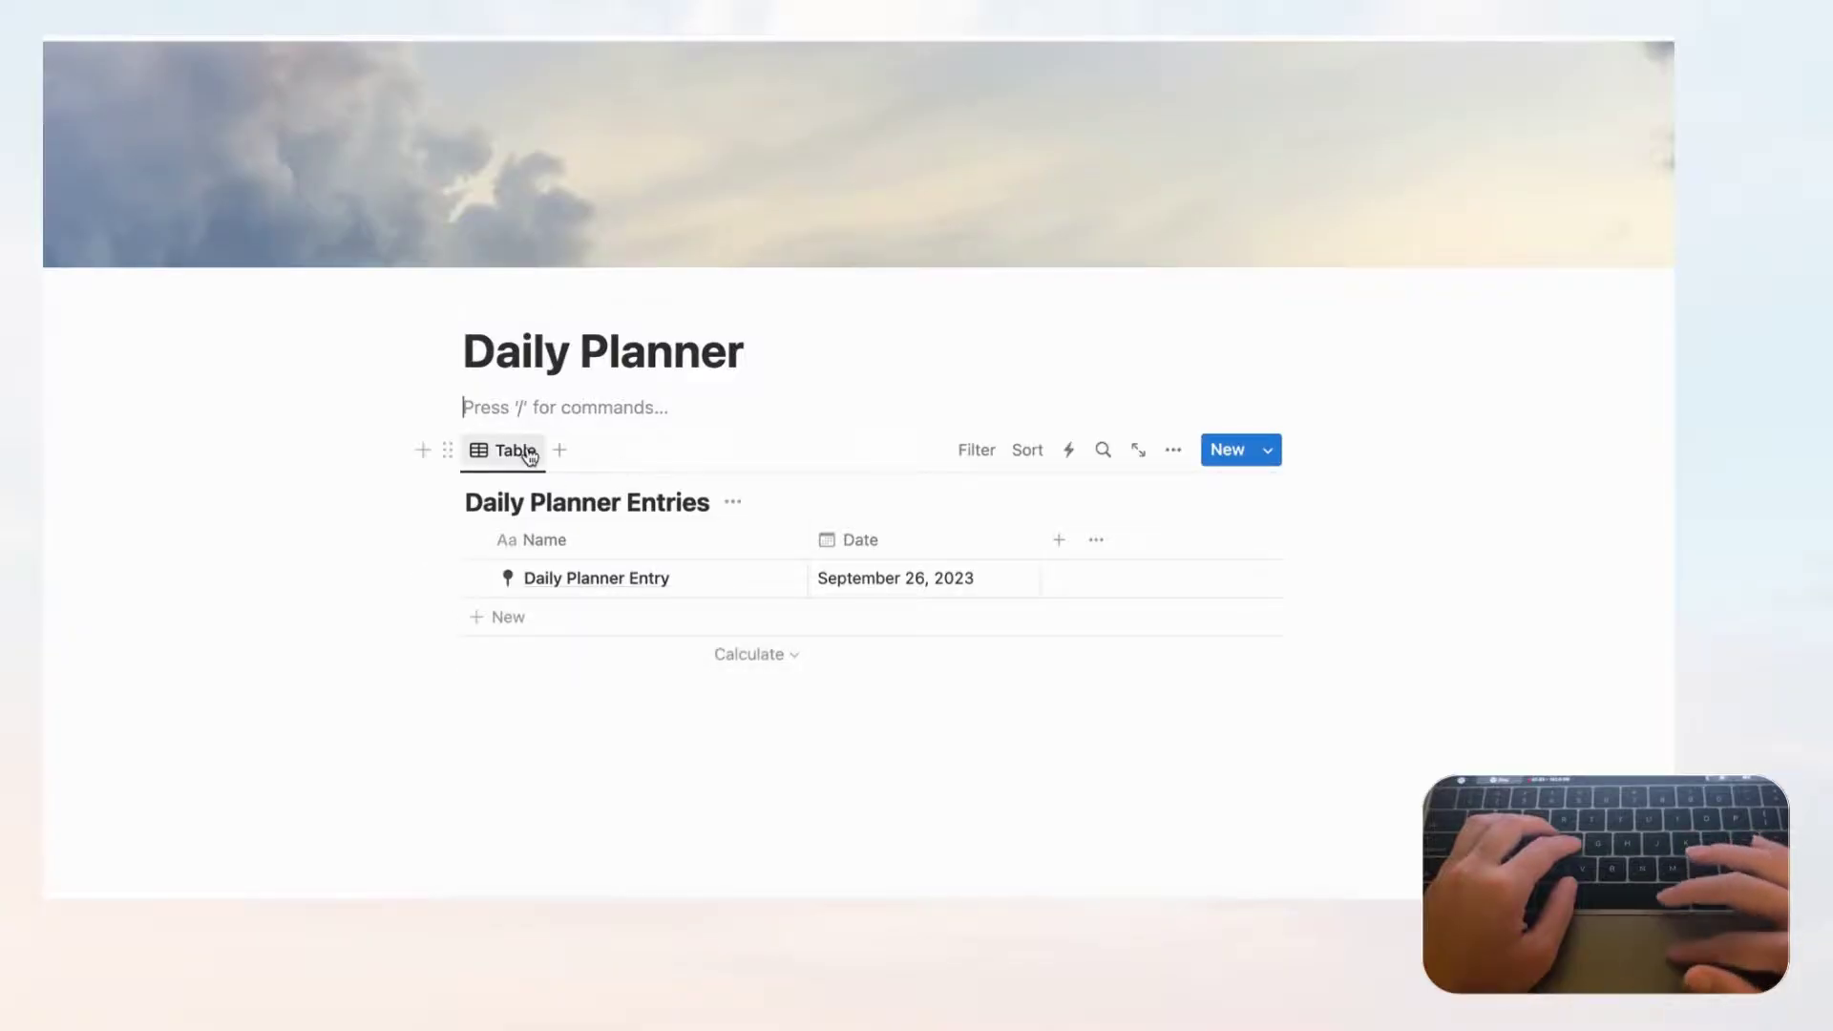
pyautogui.click(514, 401)
pyautogui.write('/')
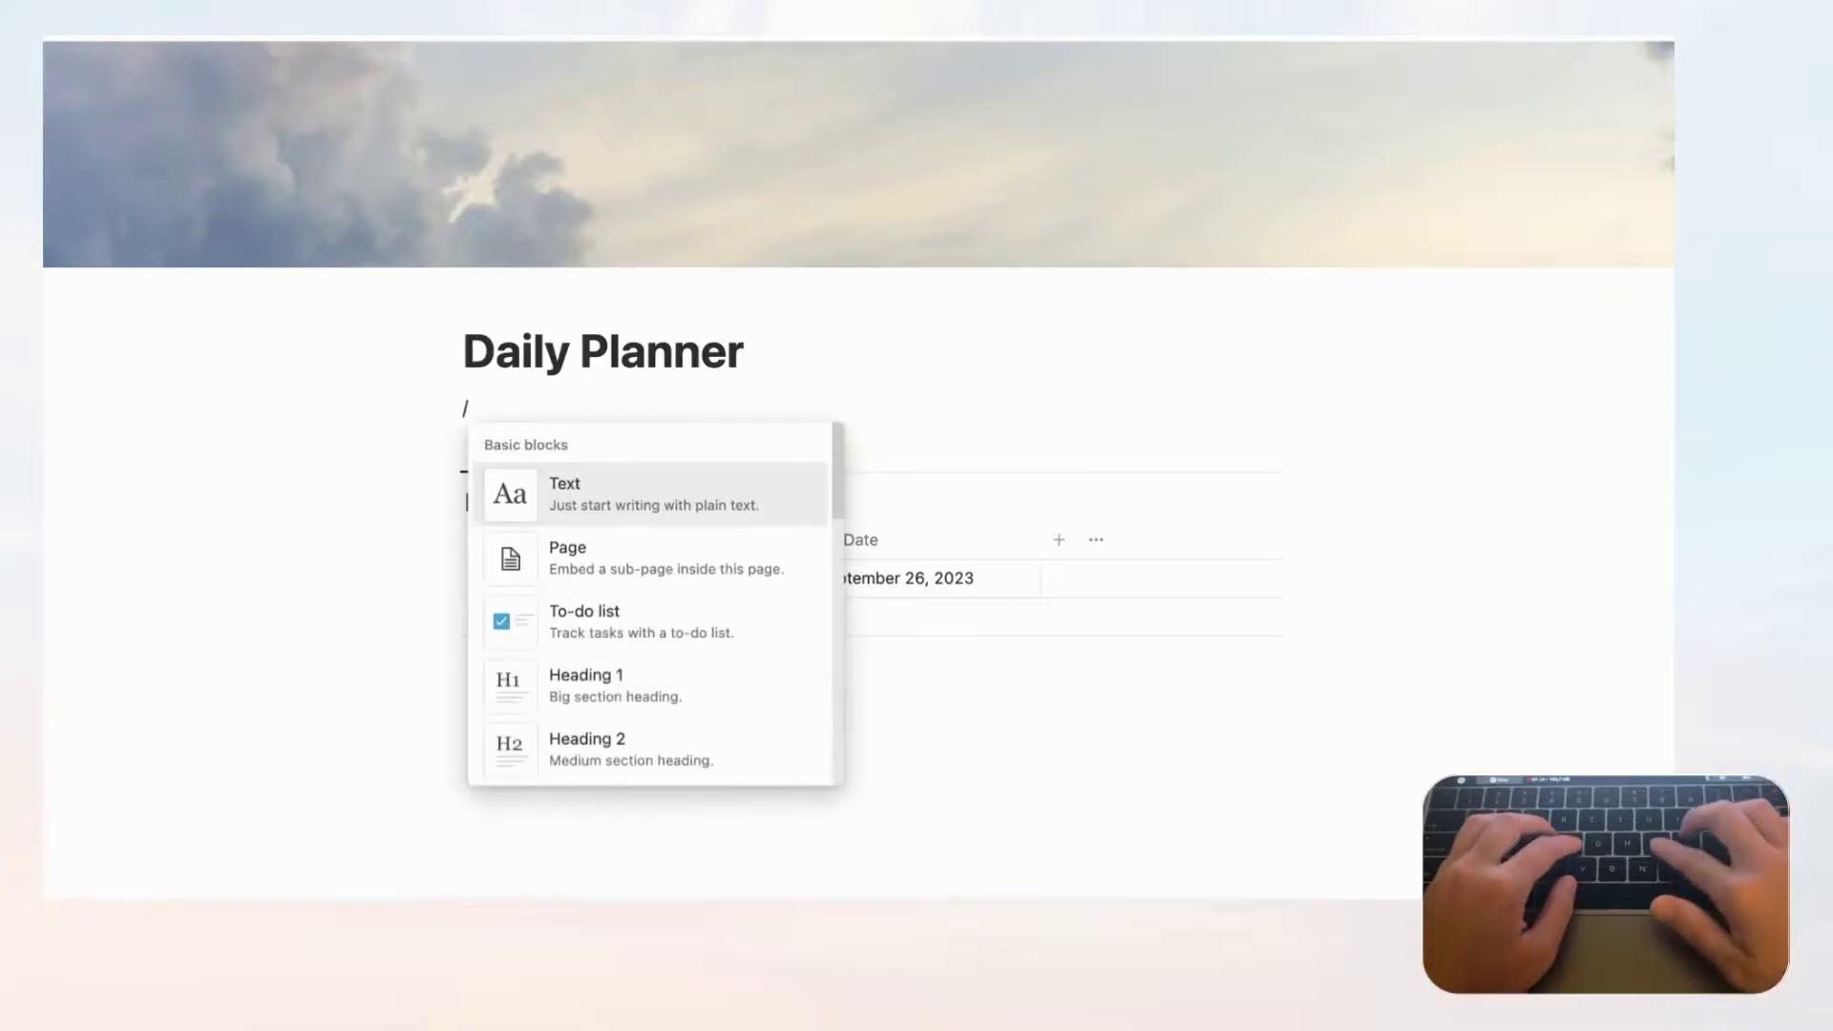
pyautogui.write('button')
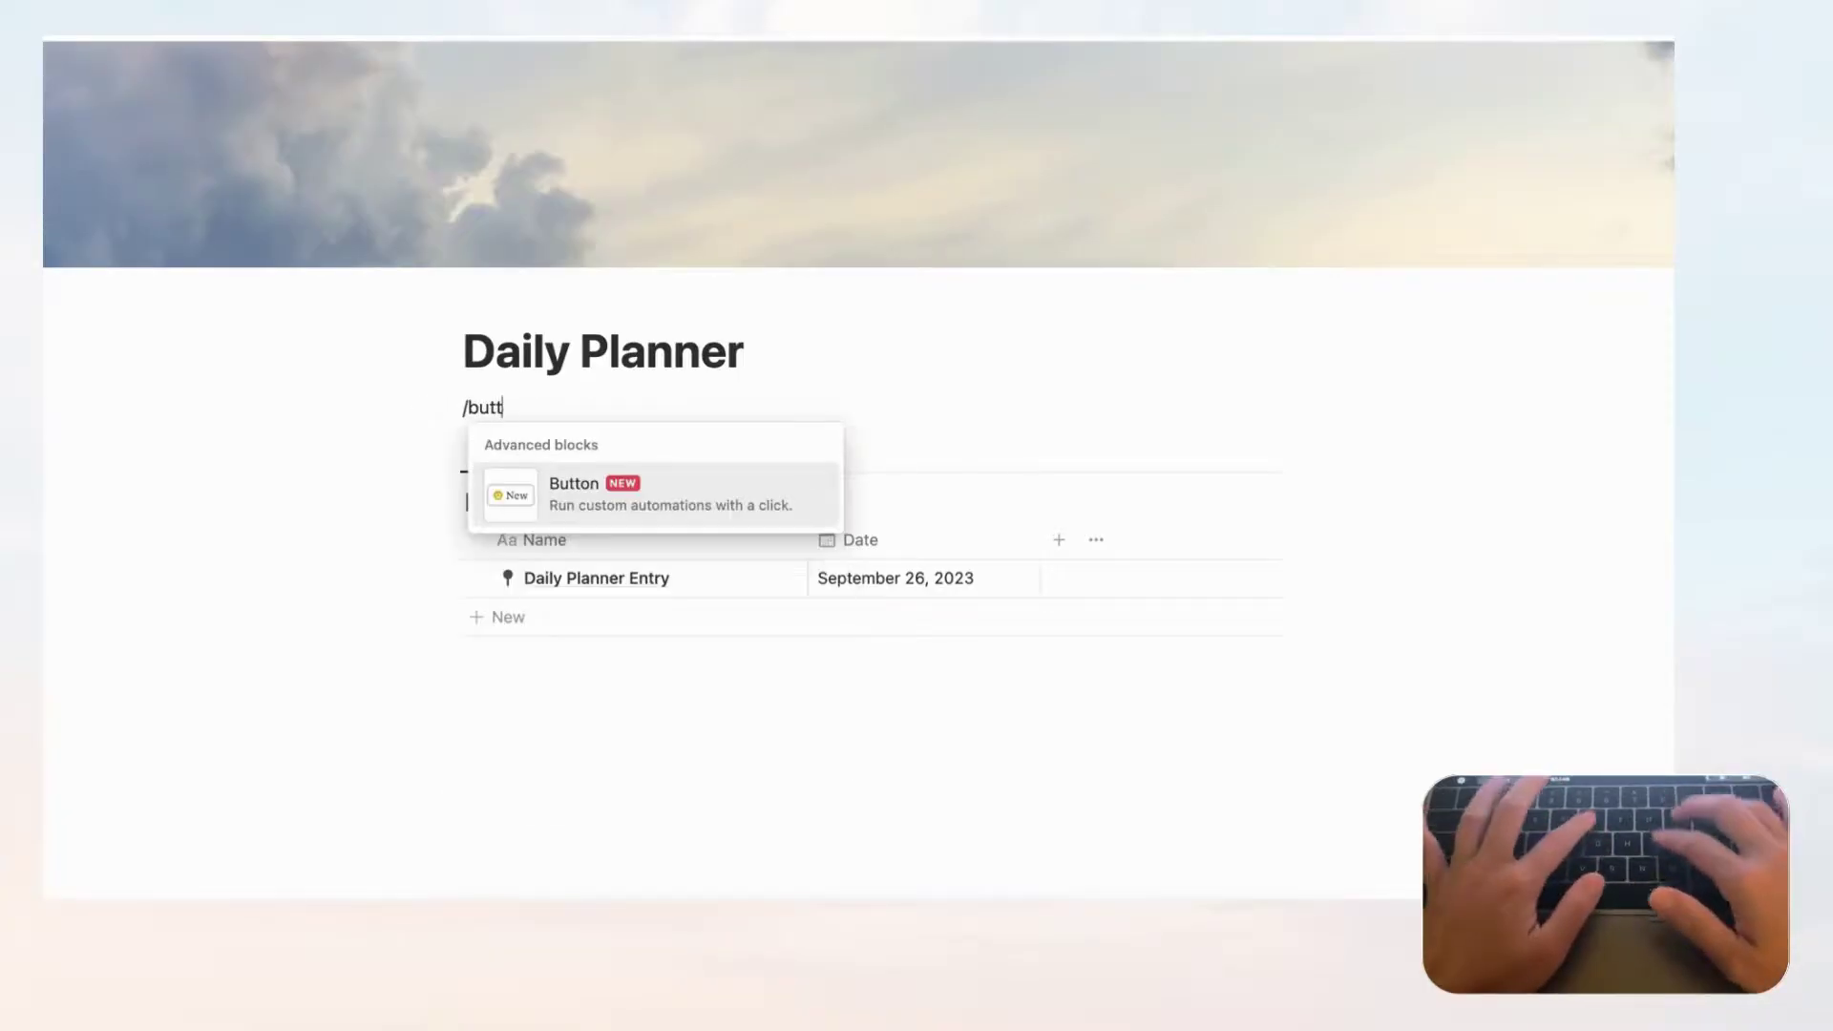
pyautogui.click(564, 486)
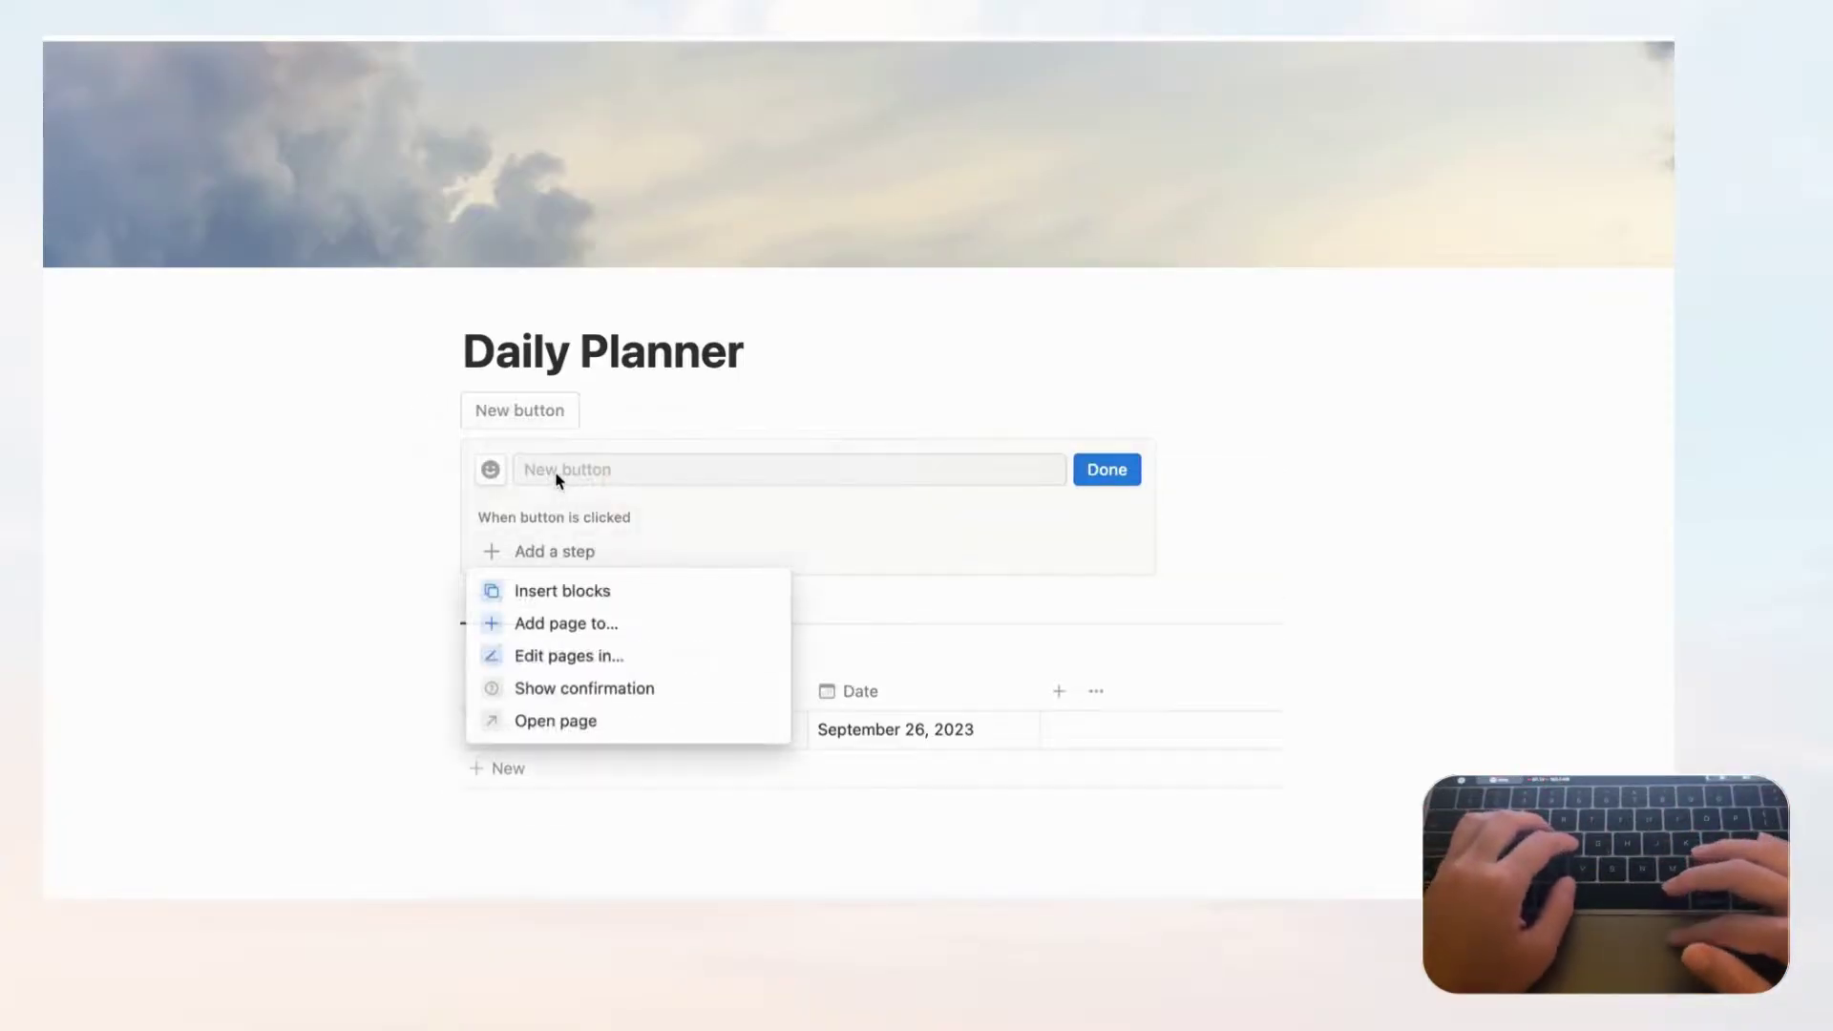
# - Give the button a document-plus icon and name it 'New Daily Plan'
pyautogui.click(490, 471)
pyautogui.click(490, 471)
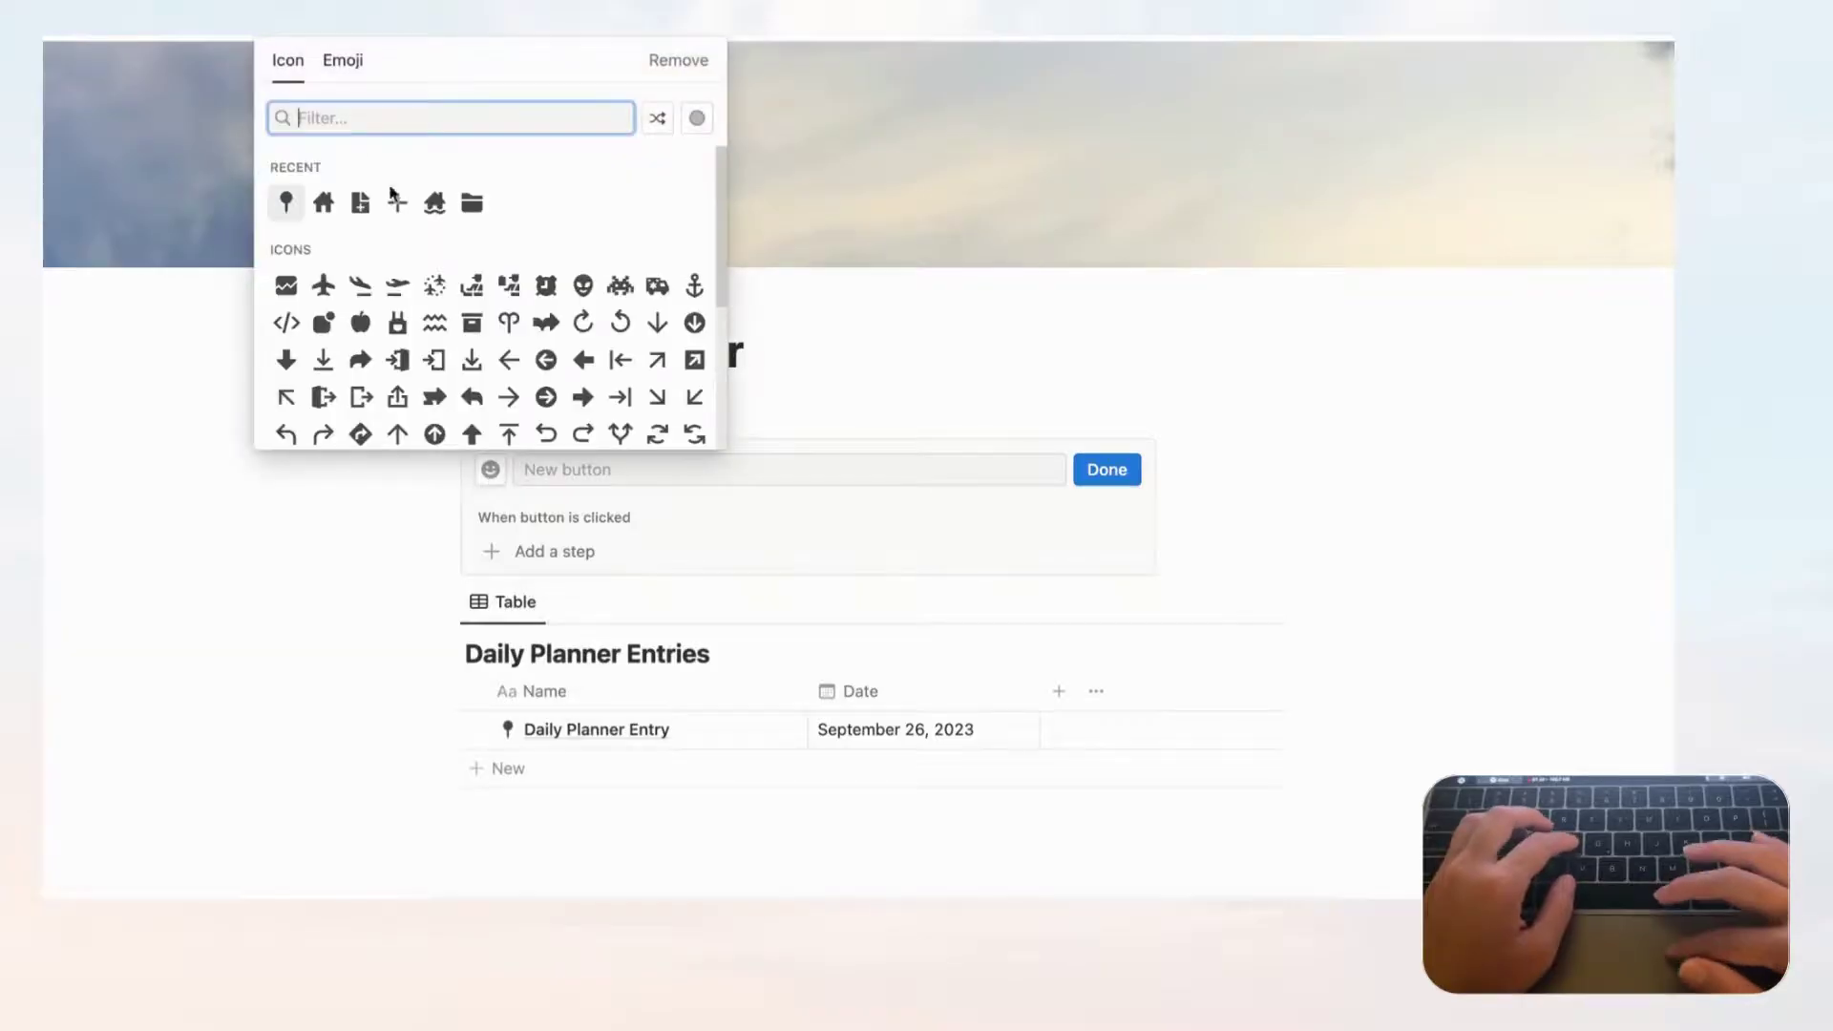
pyautogui.write('plus')
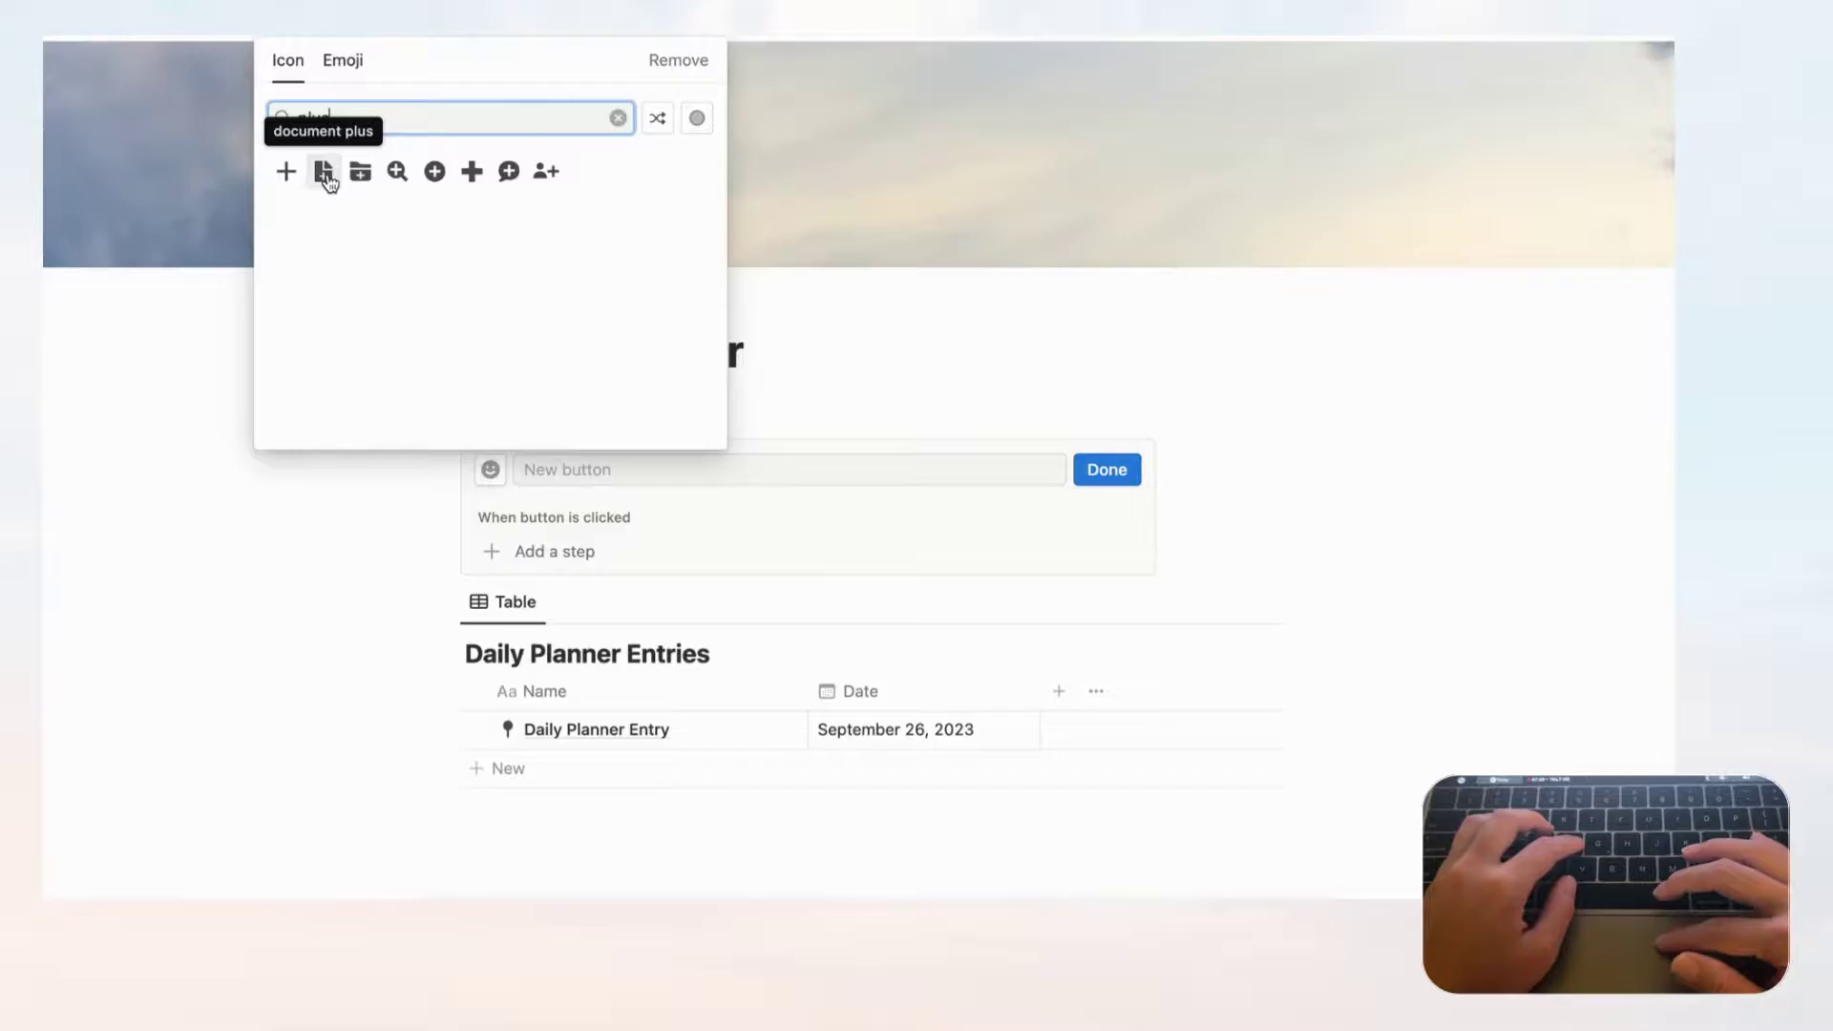
pyautogui.moveTo(326, 178)
pyautogui.click(243, 210)
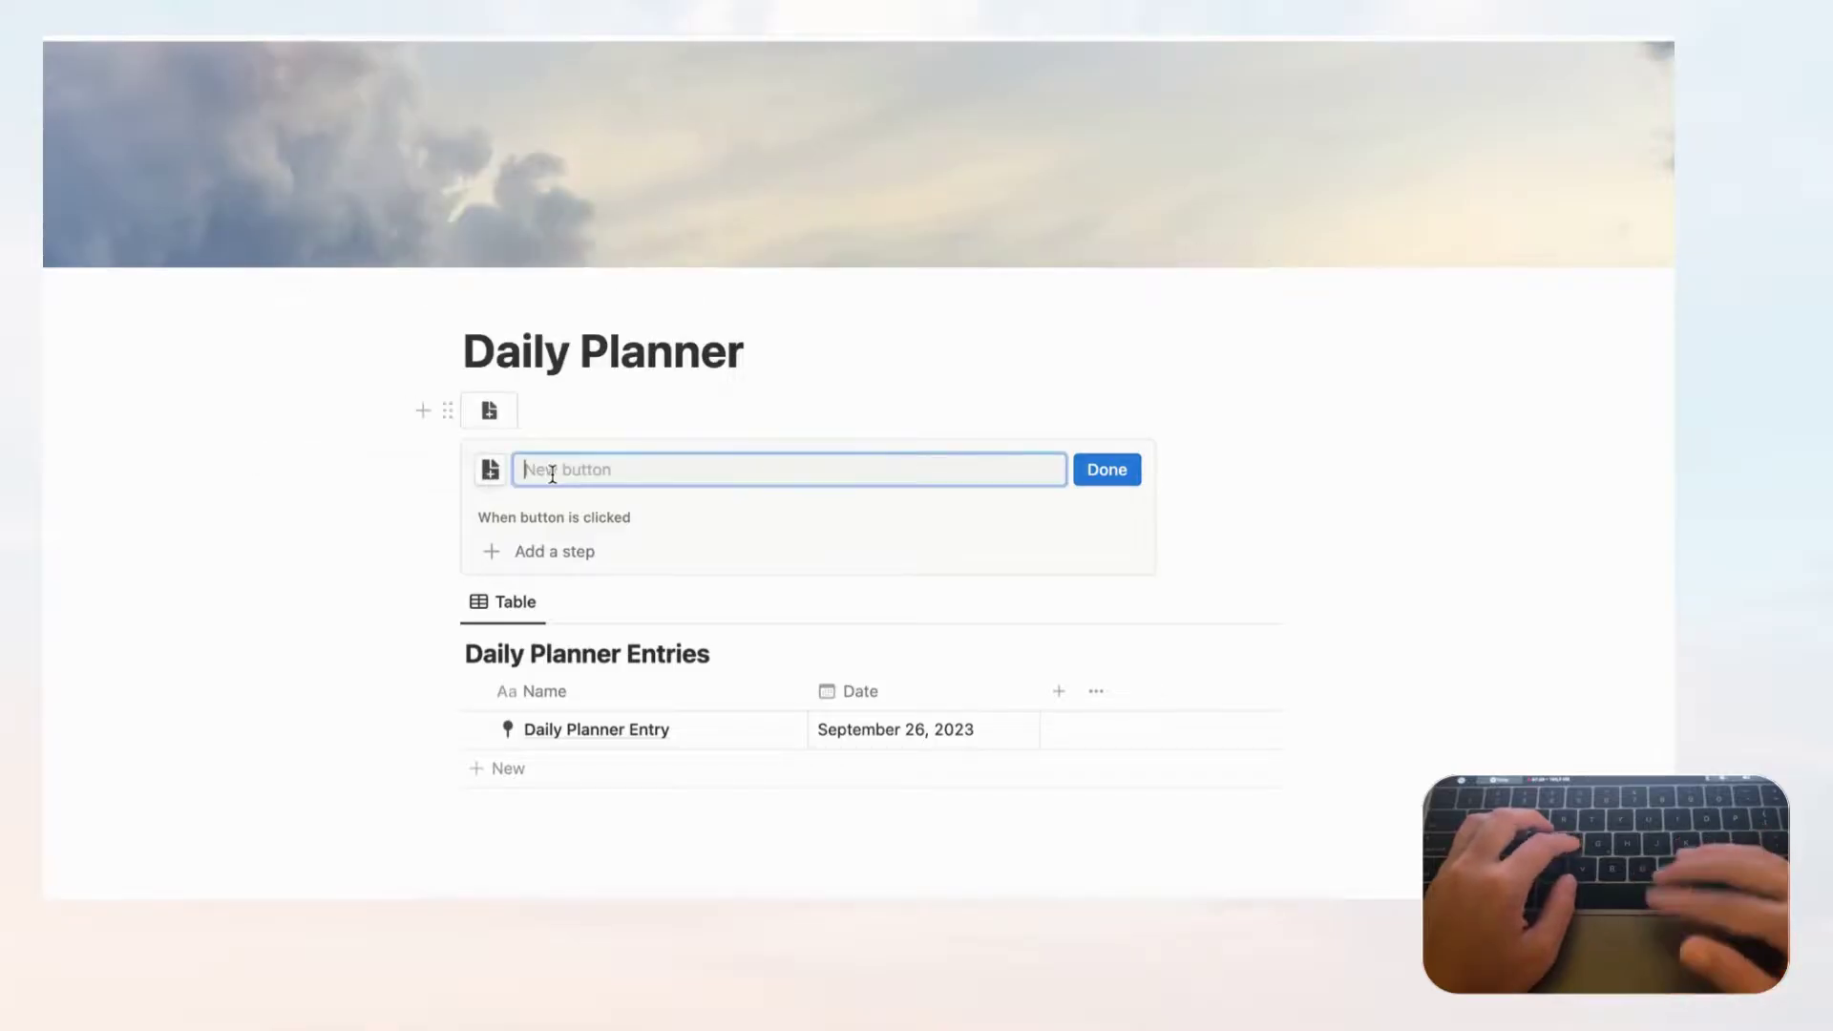
pyautogui.write('New Daily Plan')
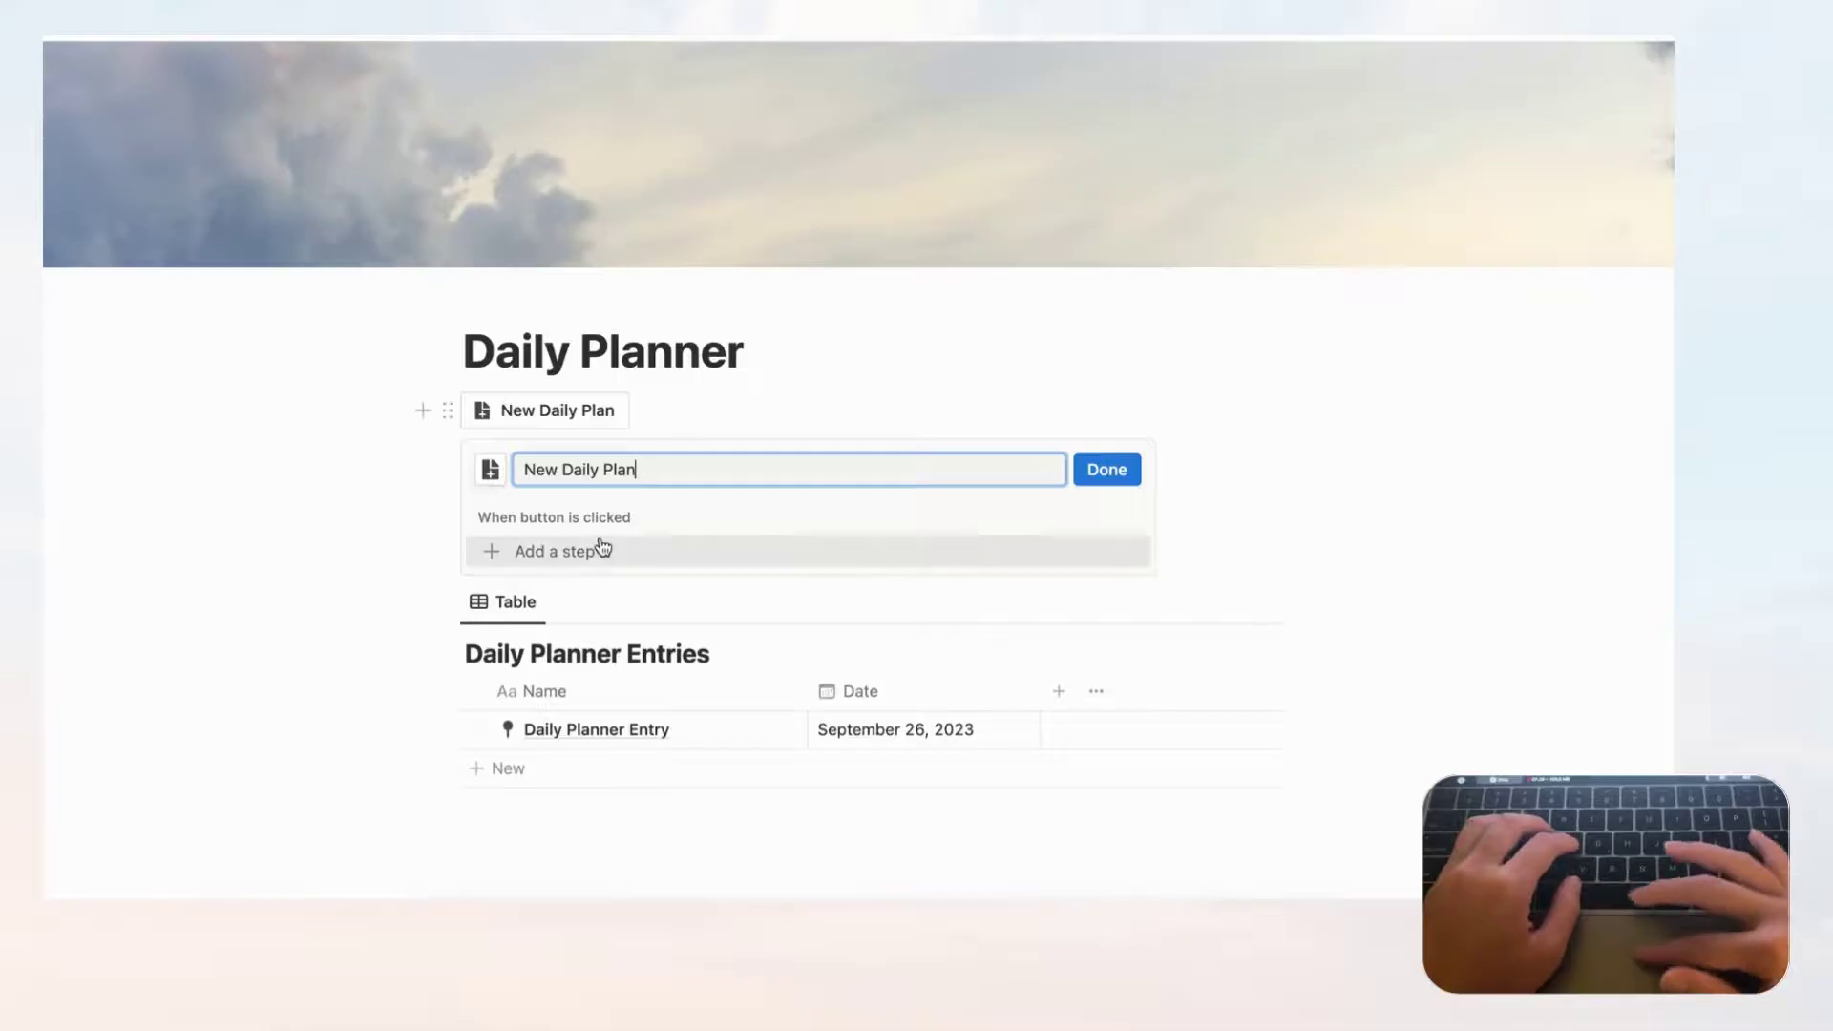
# - Make the button add a page named 'Daily Planner Entry' to Daily Planner Entries
pyautogui.click(574, 559)
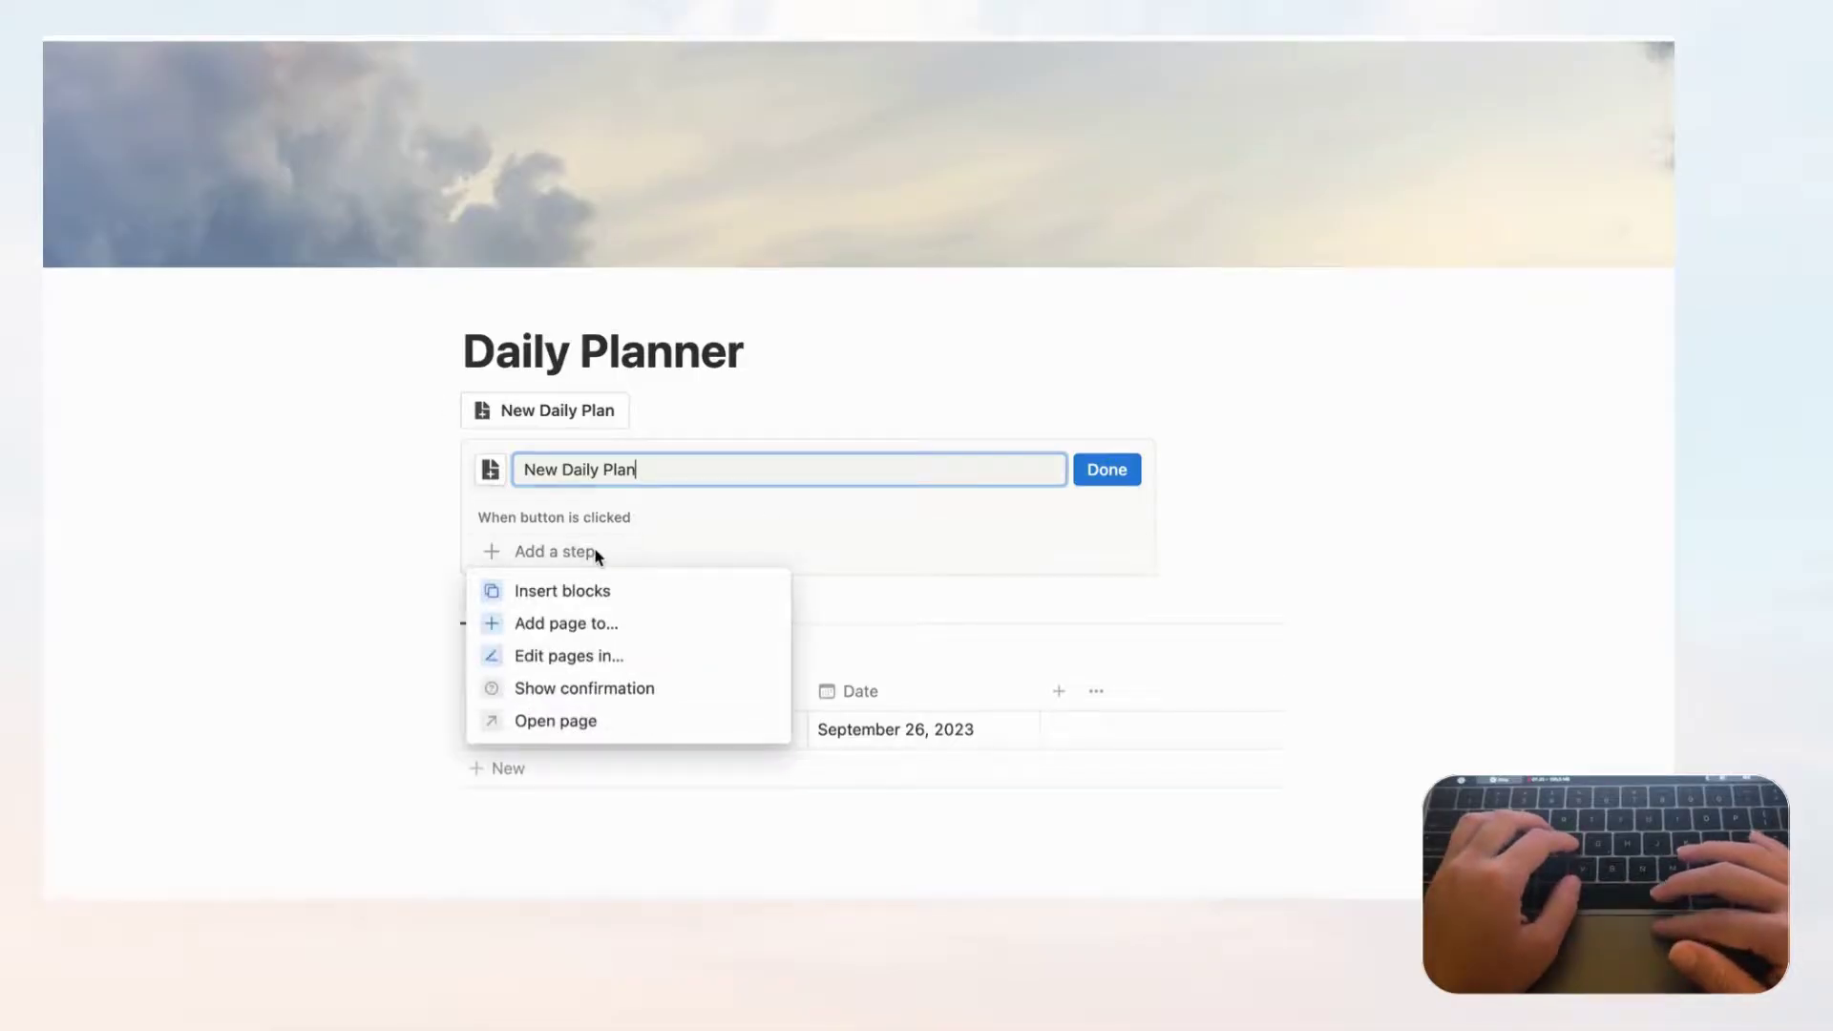
pyautogui.click(597, 624)
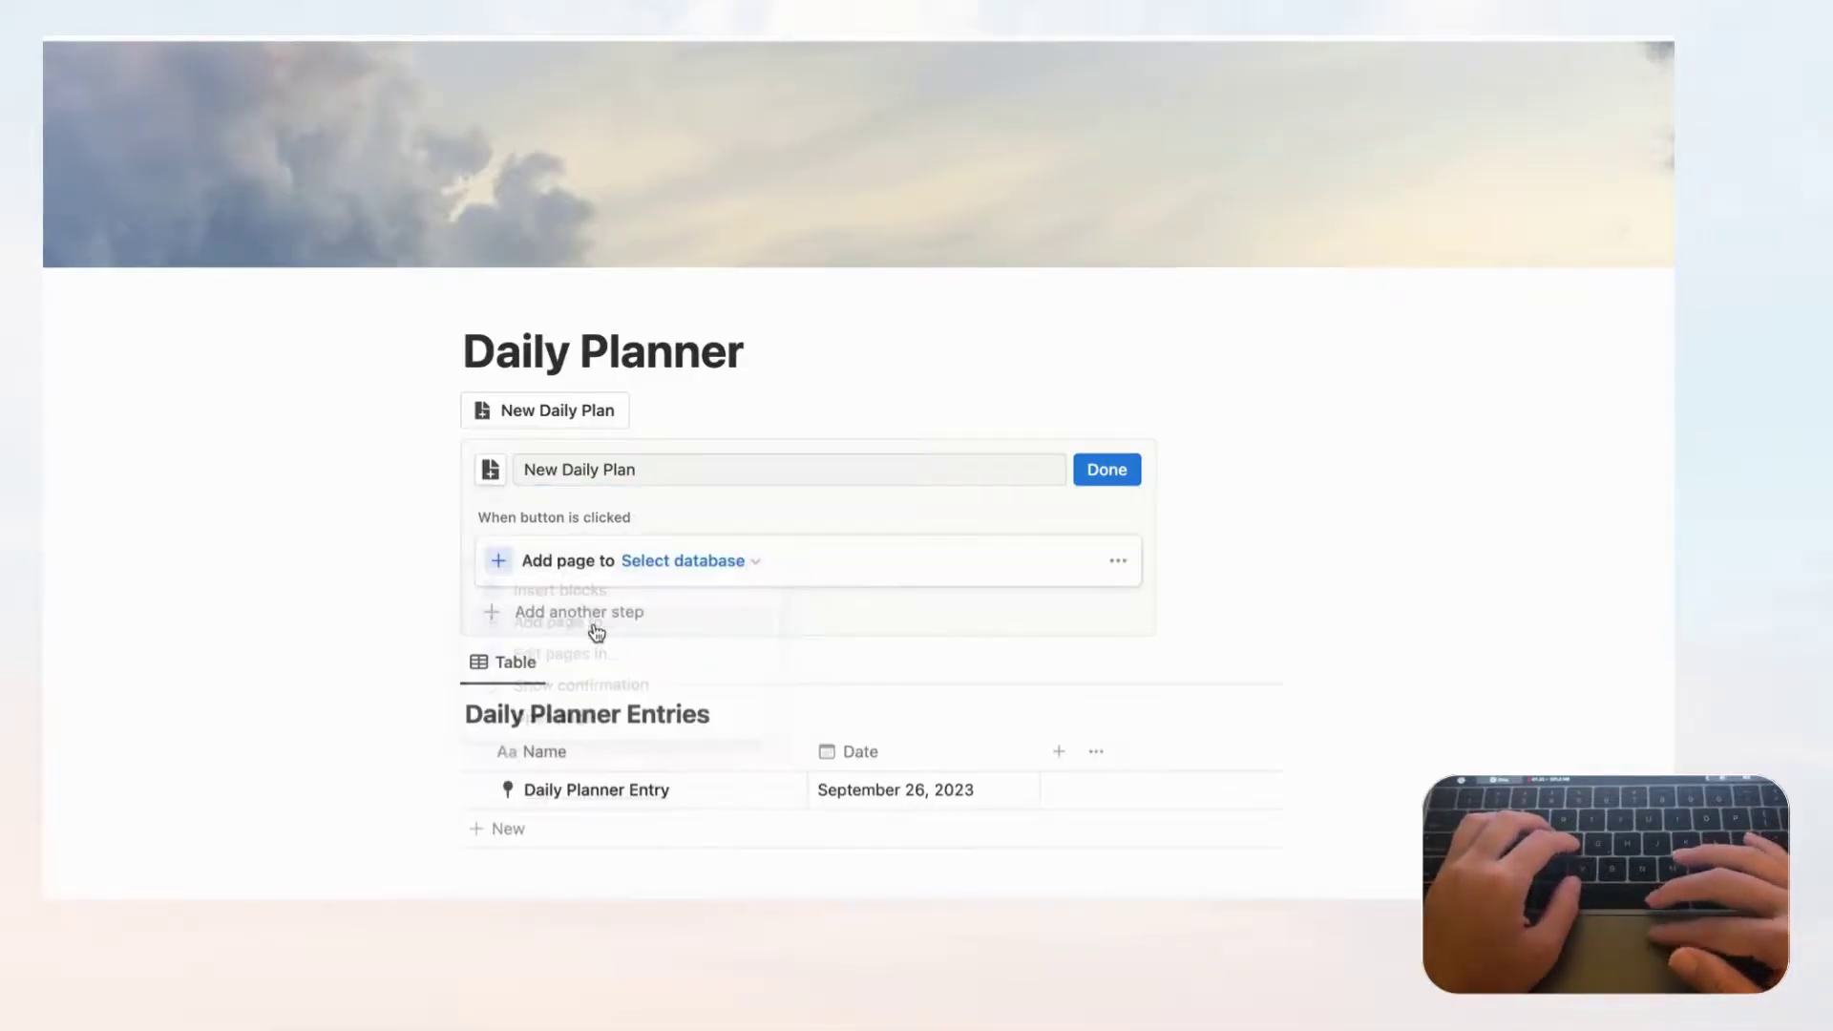
pyautogui.click(675, 563)
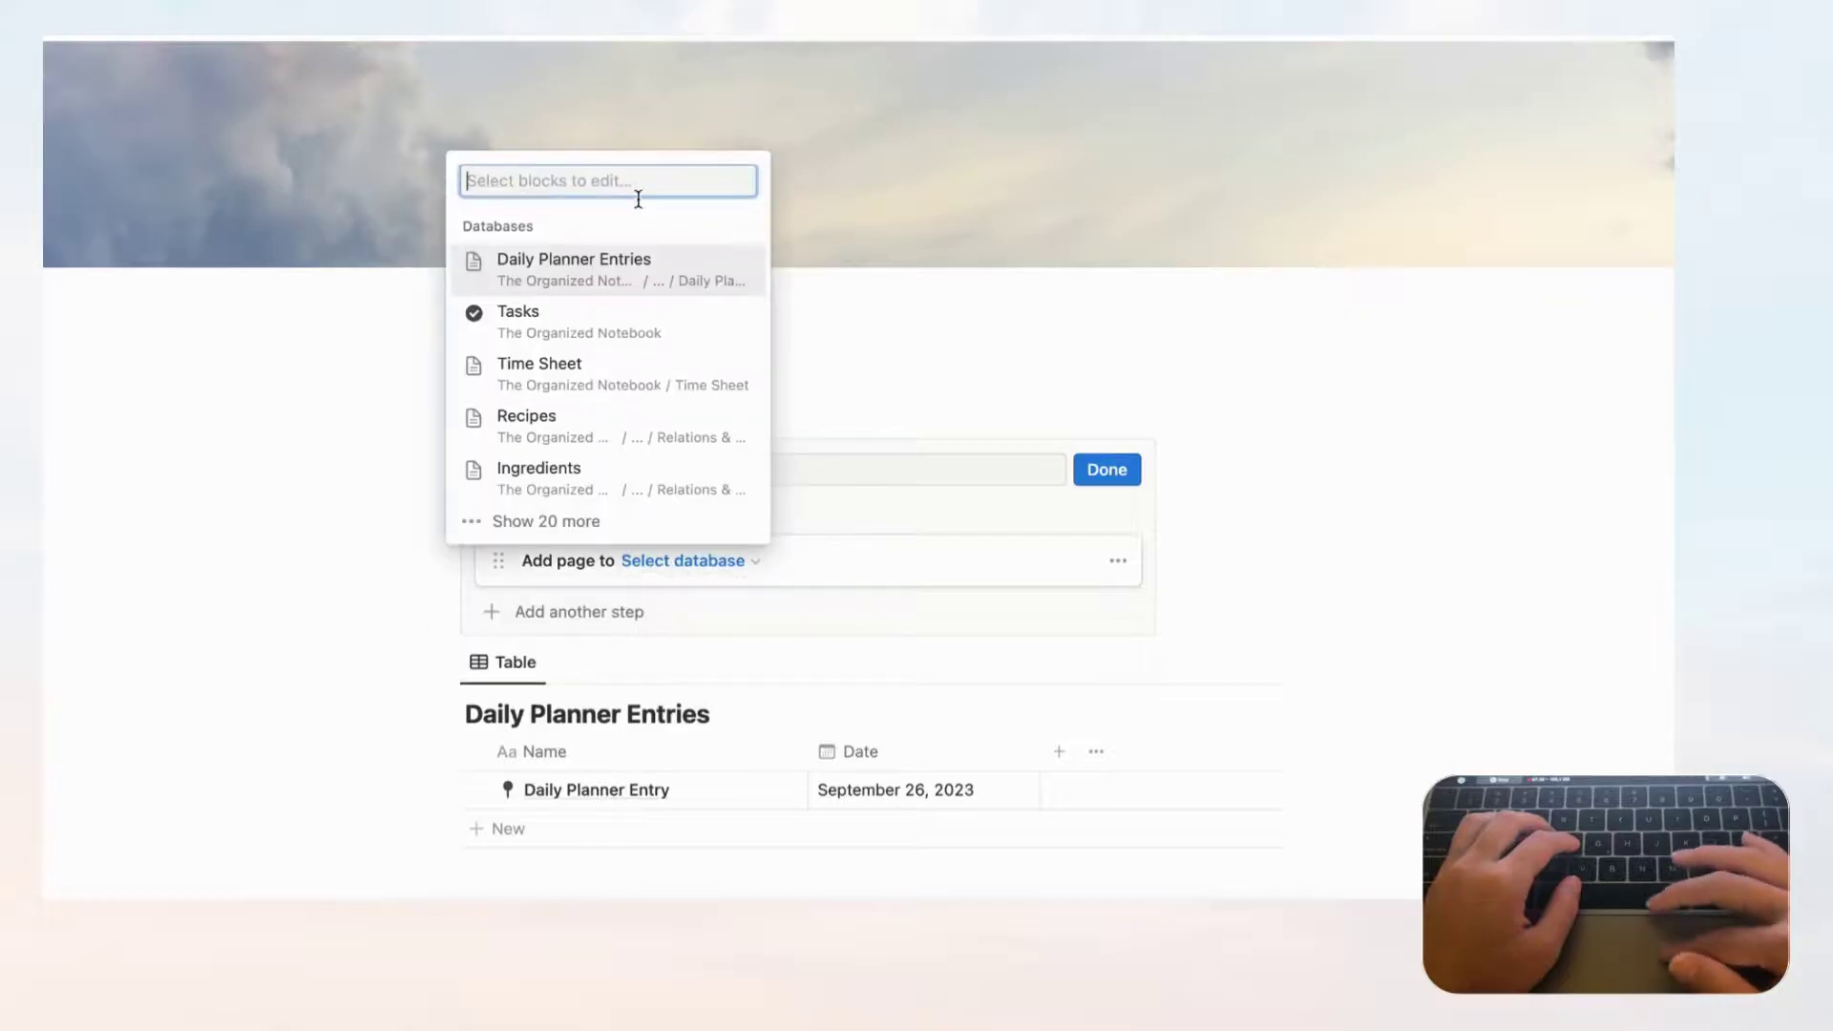
pyautogui.click(578, 285)
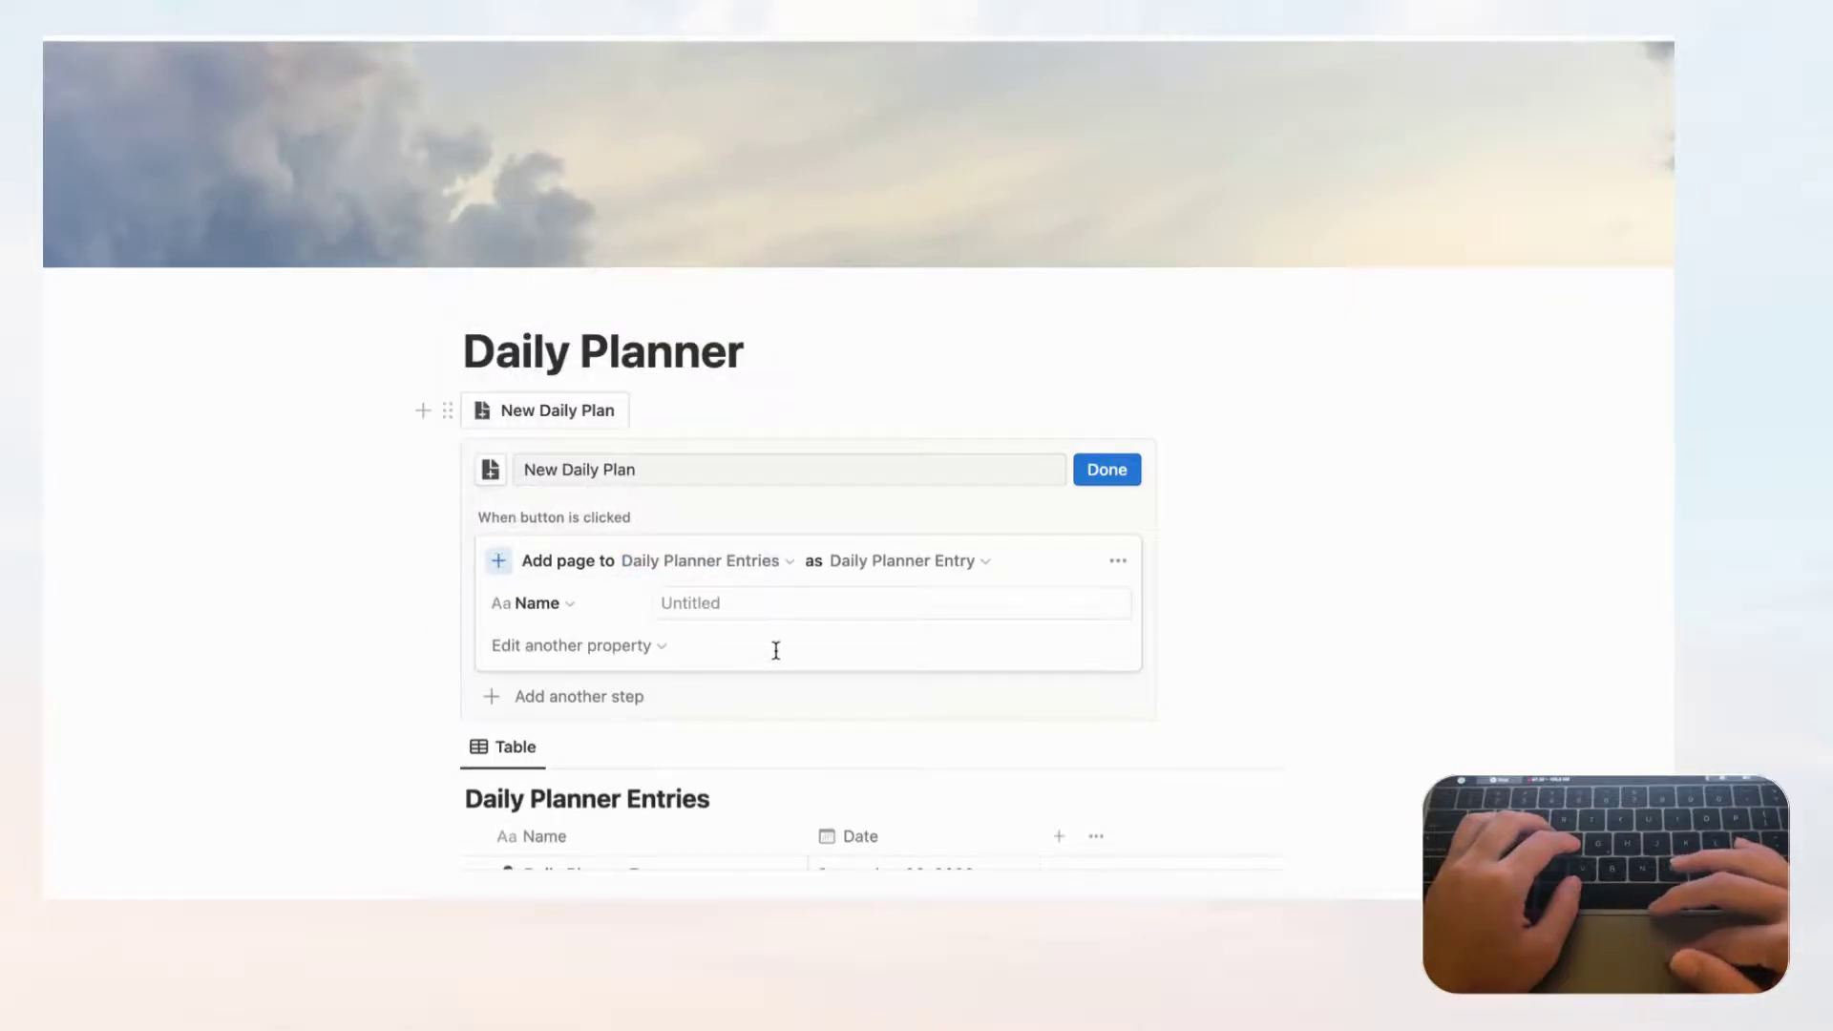
pyautogui.click(723, 599)
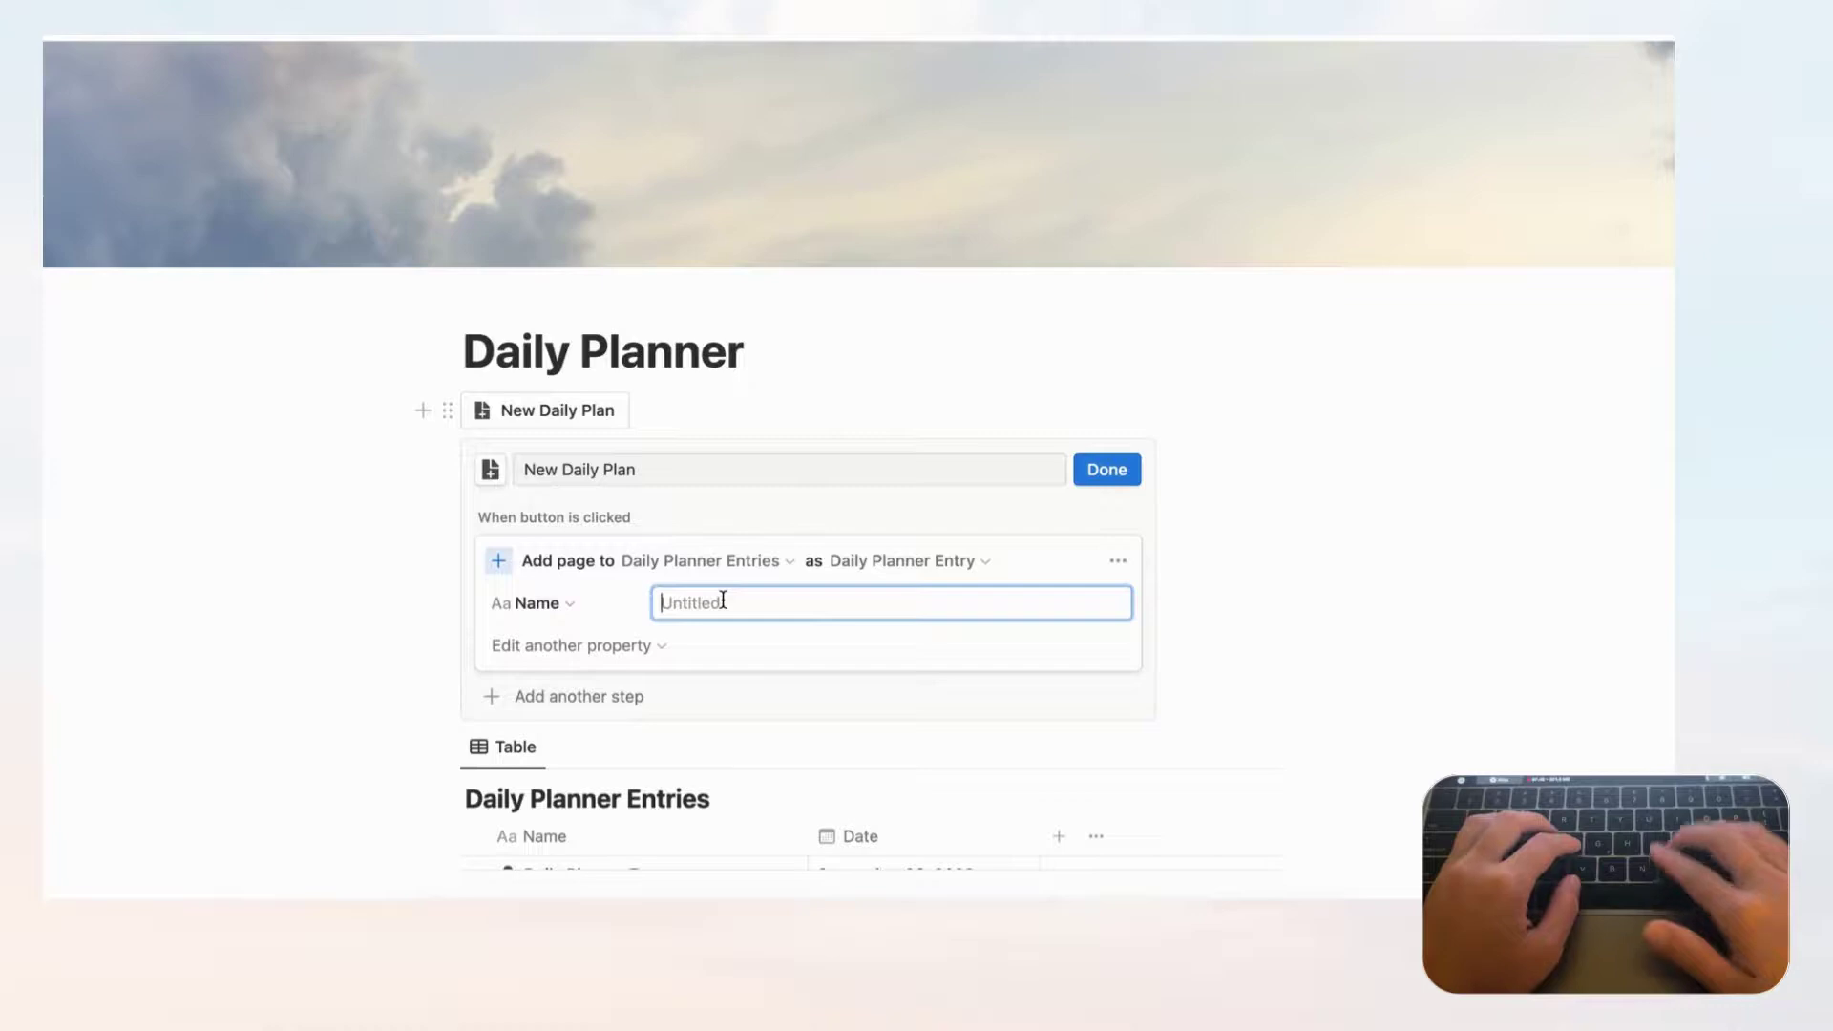
pyautogui.write('Daily Planner Entry')
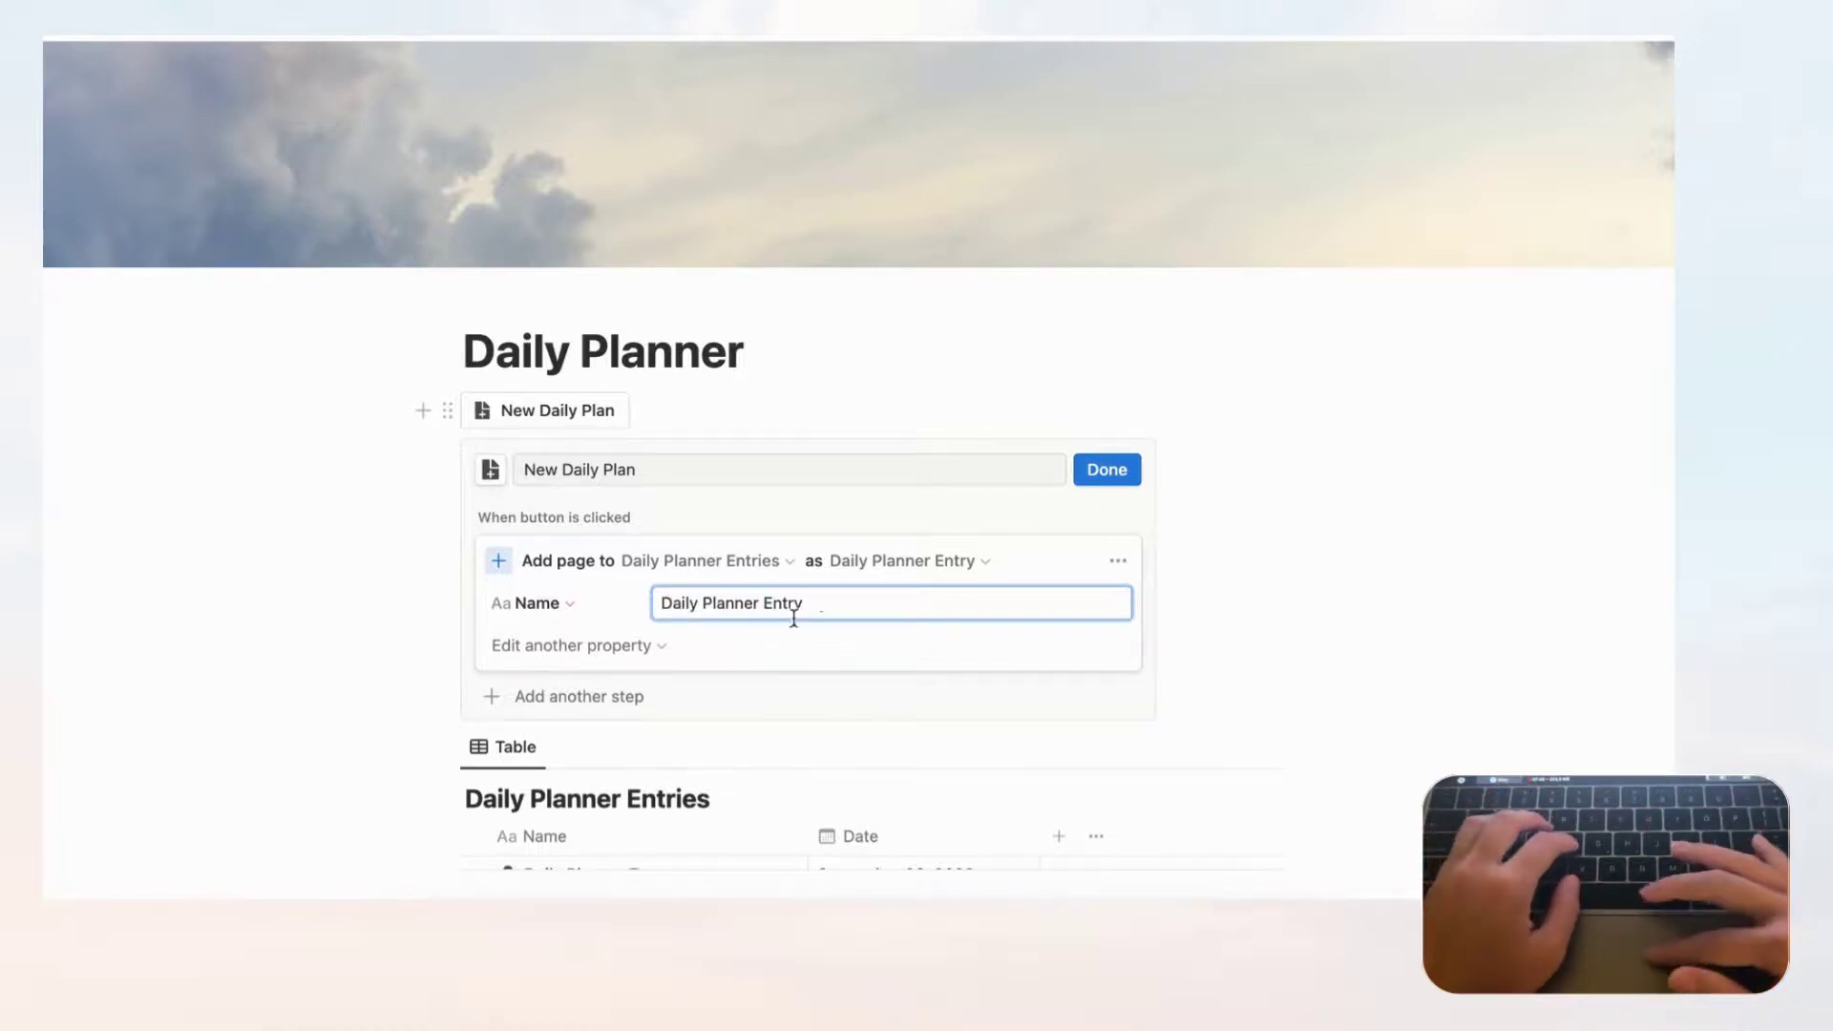
pyautogui.scroll(-2, 783, 616)
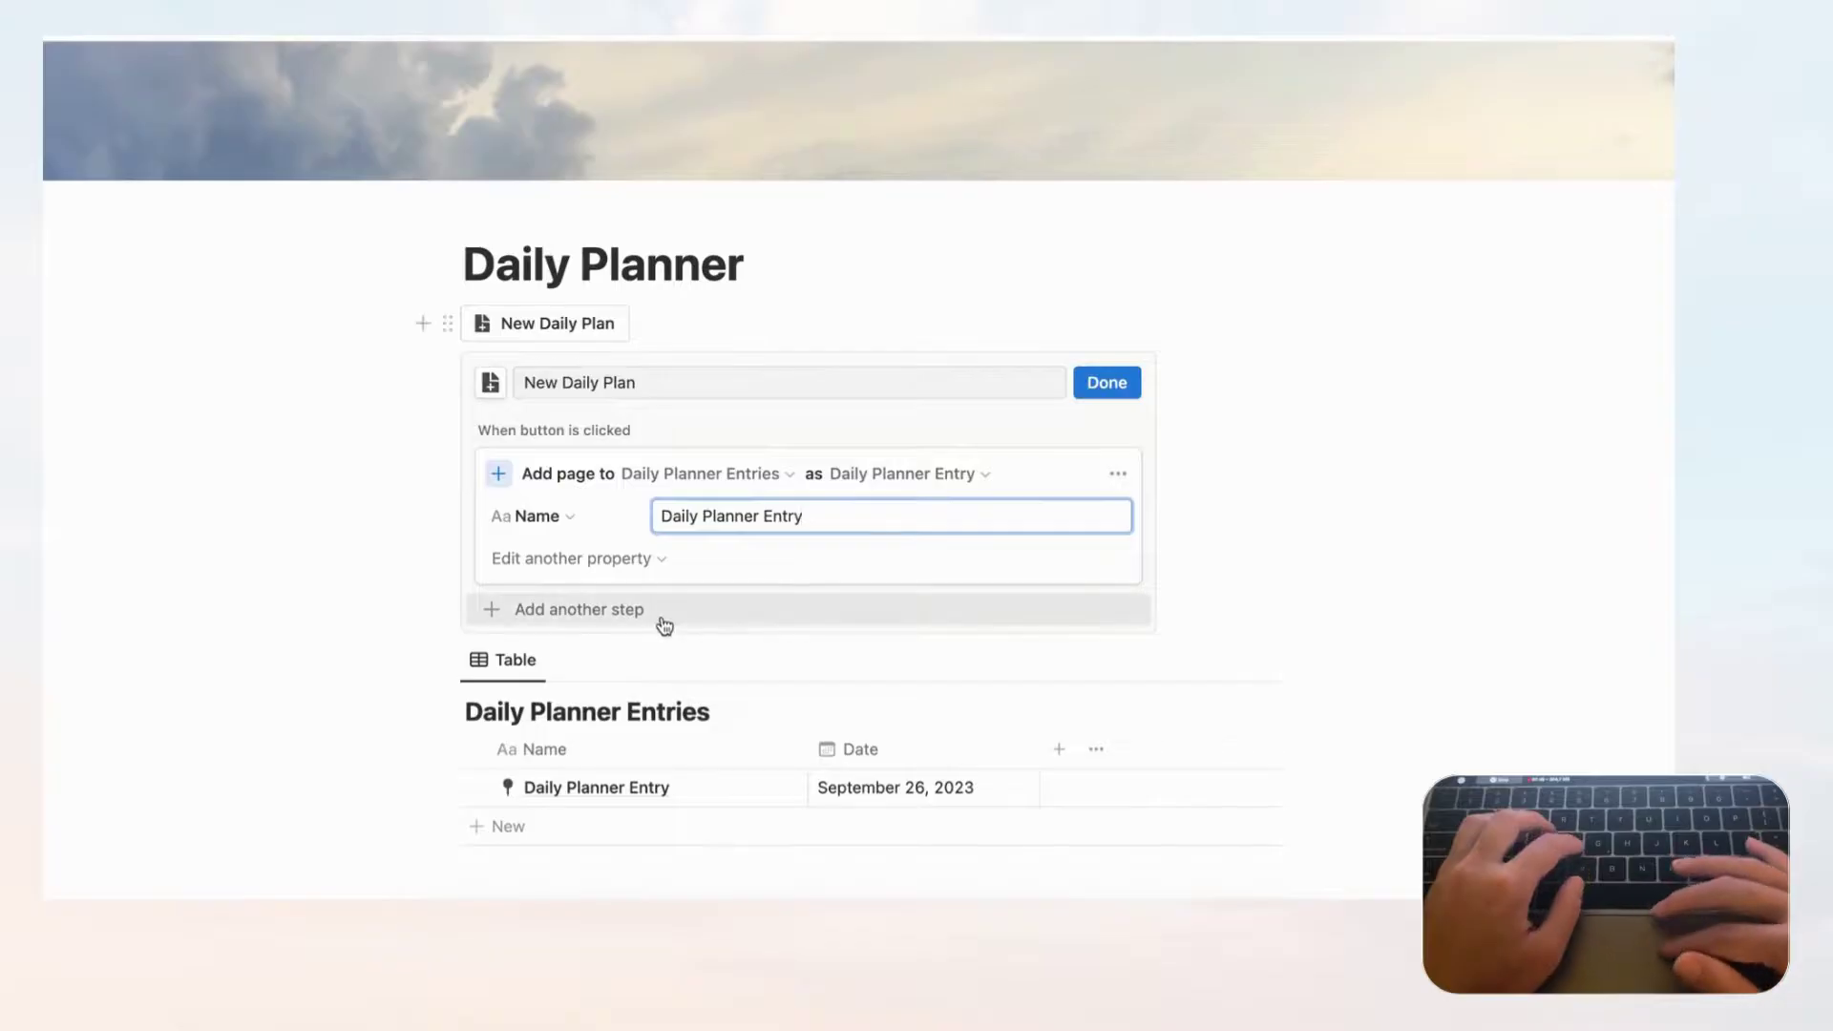
# - Add an action opening the newly added page as a full page, and finish the button
pyautogui.click(632, 621)
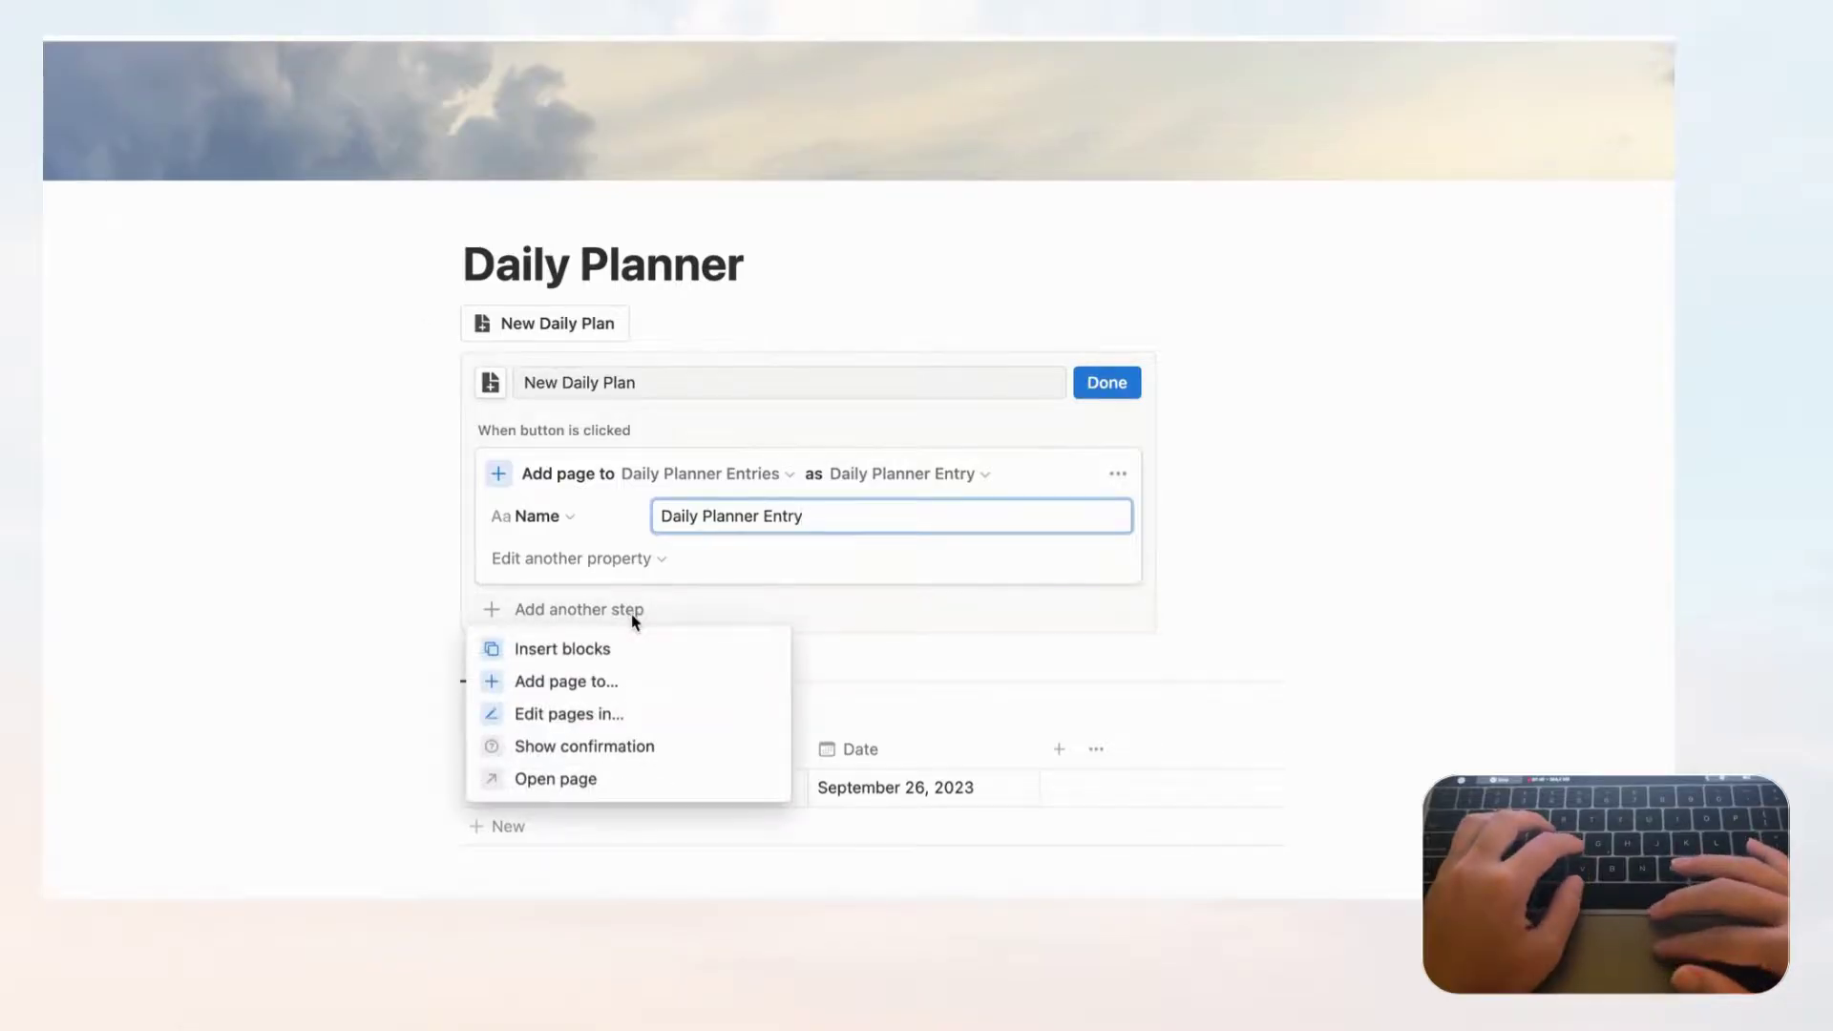
pyautogui.click(596, 778)
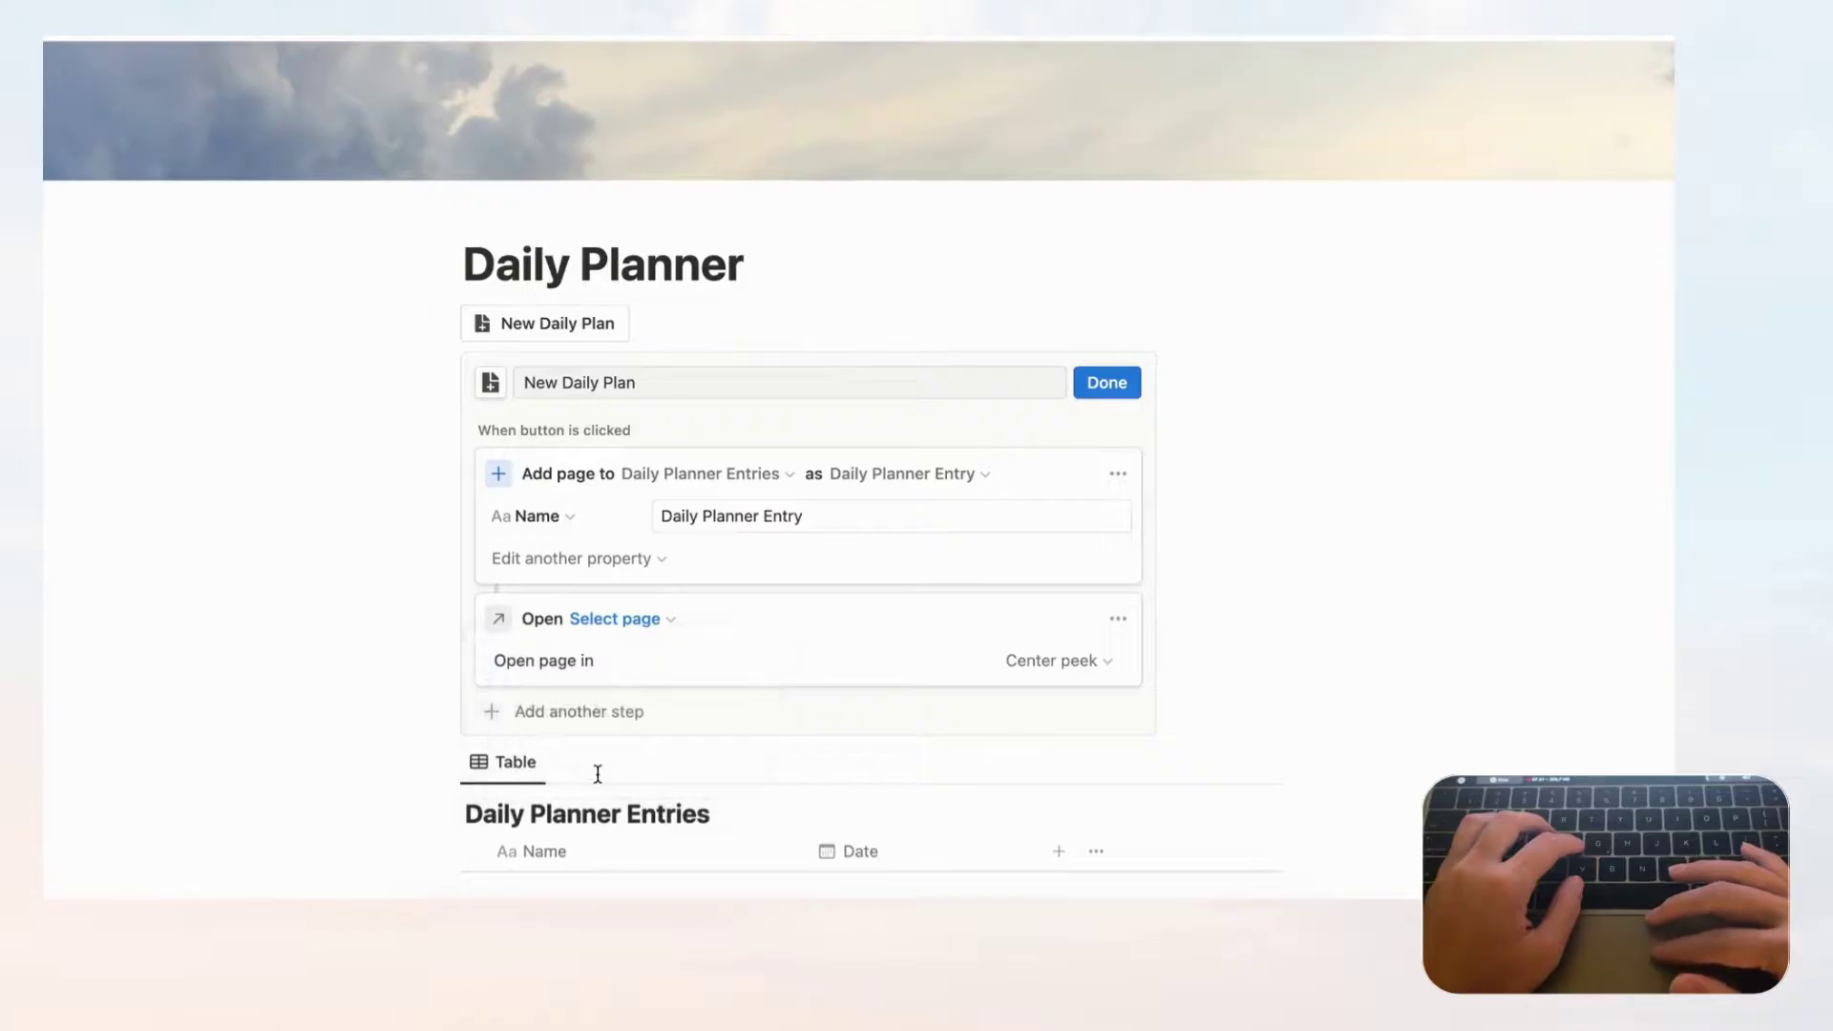
pyautogui.click(612, 623)
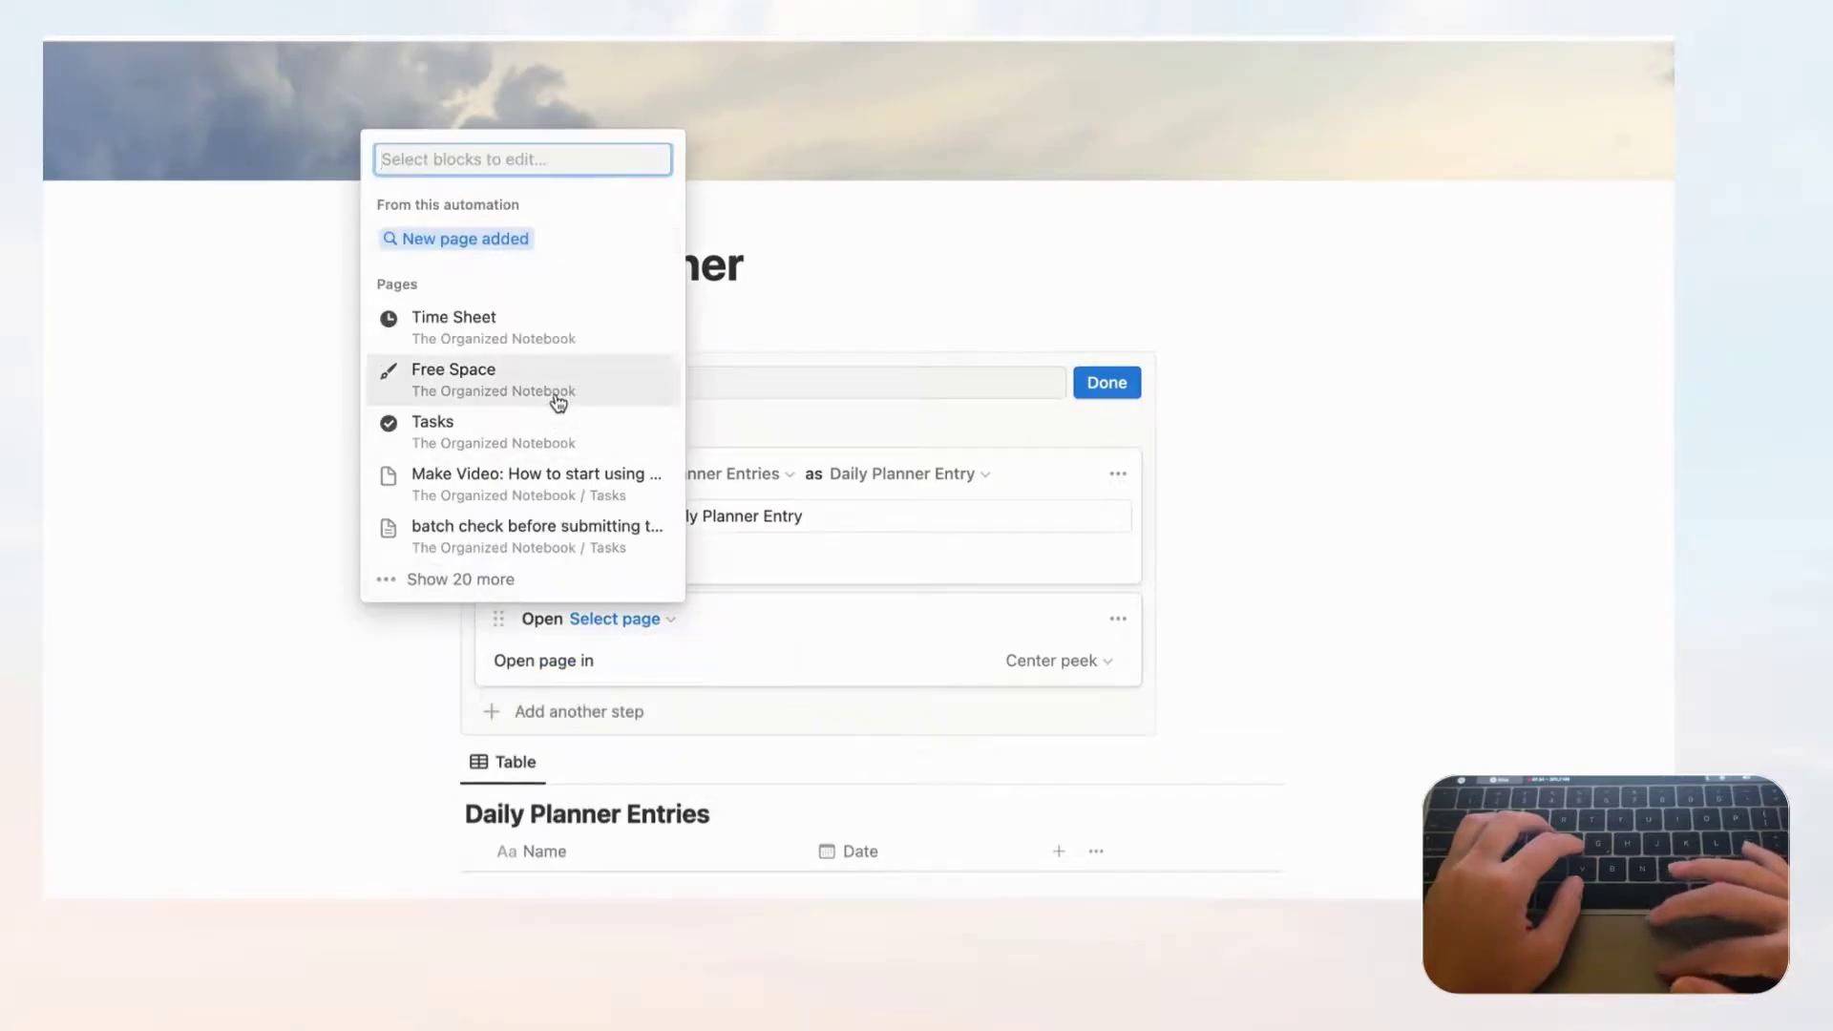
pyautogui.click(525, 244)
pyautogui.click(1056, 660)
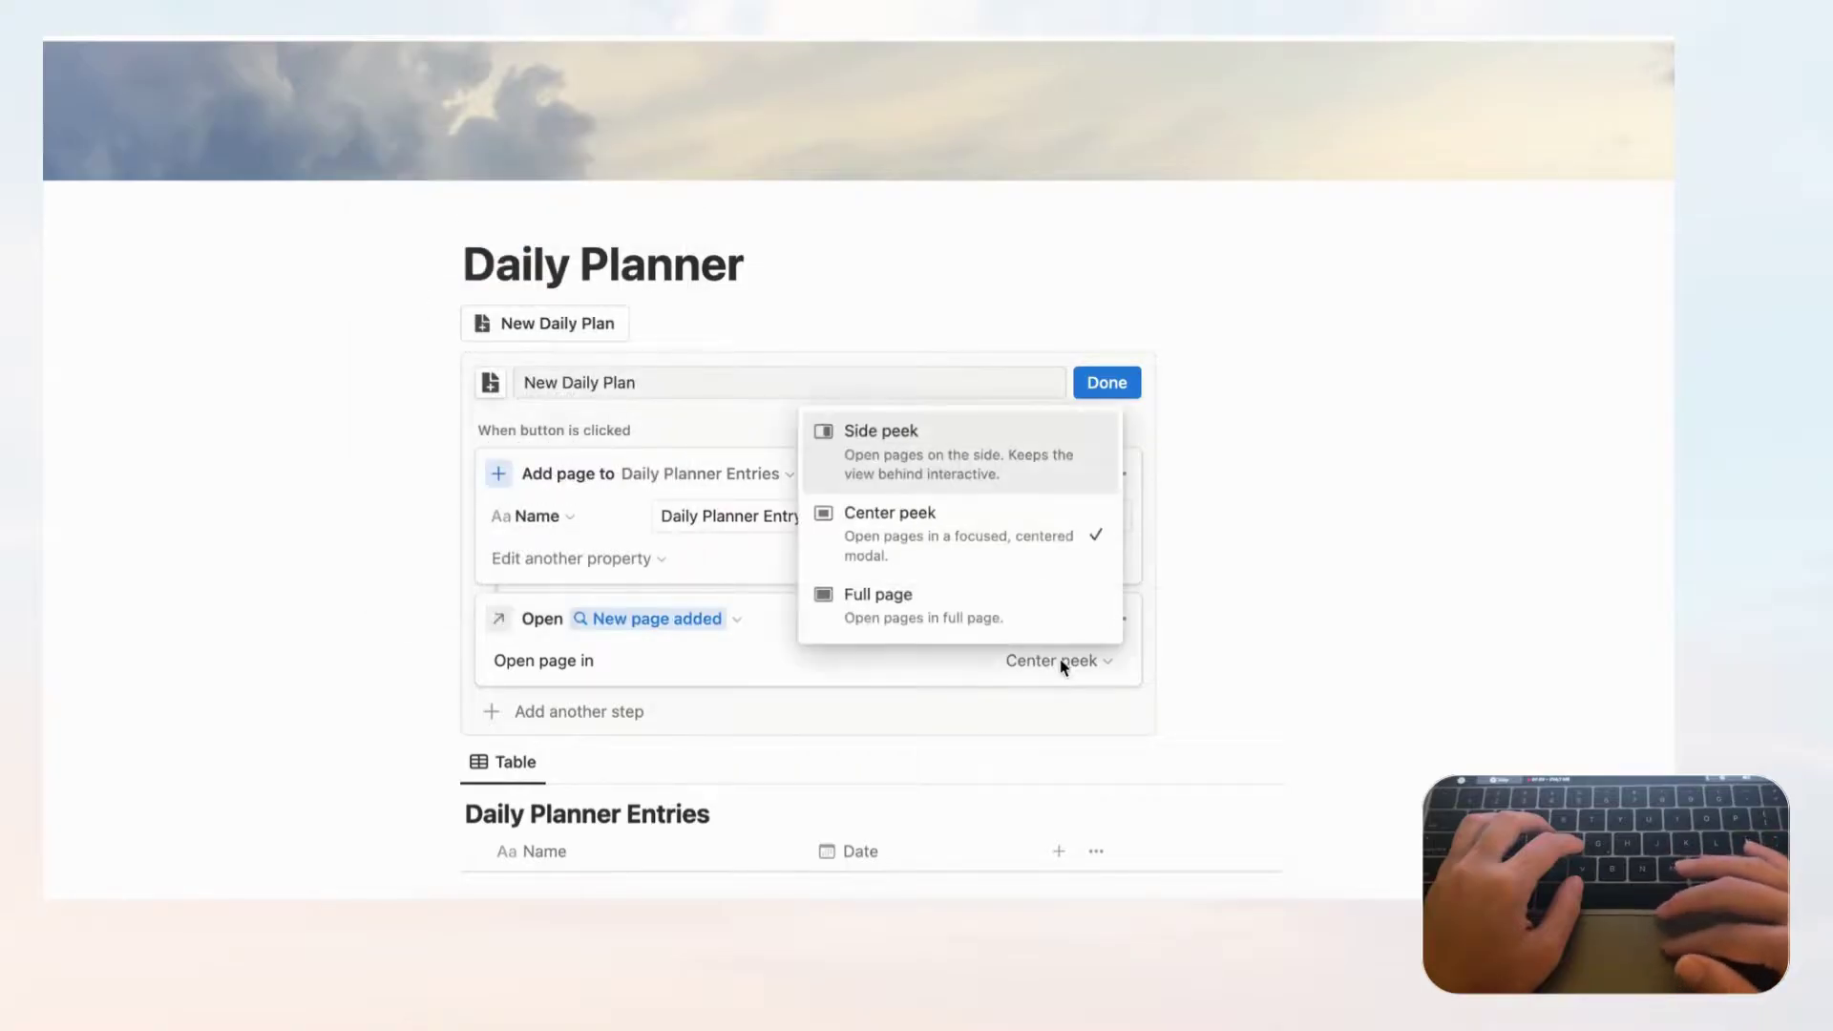
pyautogui.click(1012, 604)
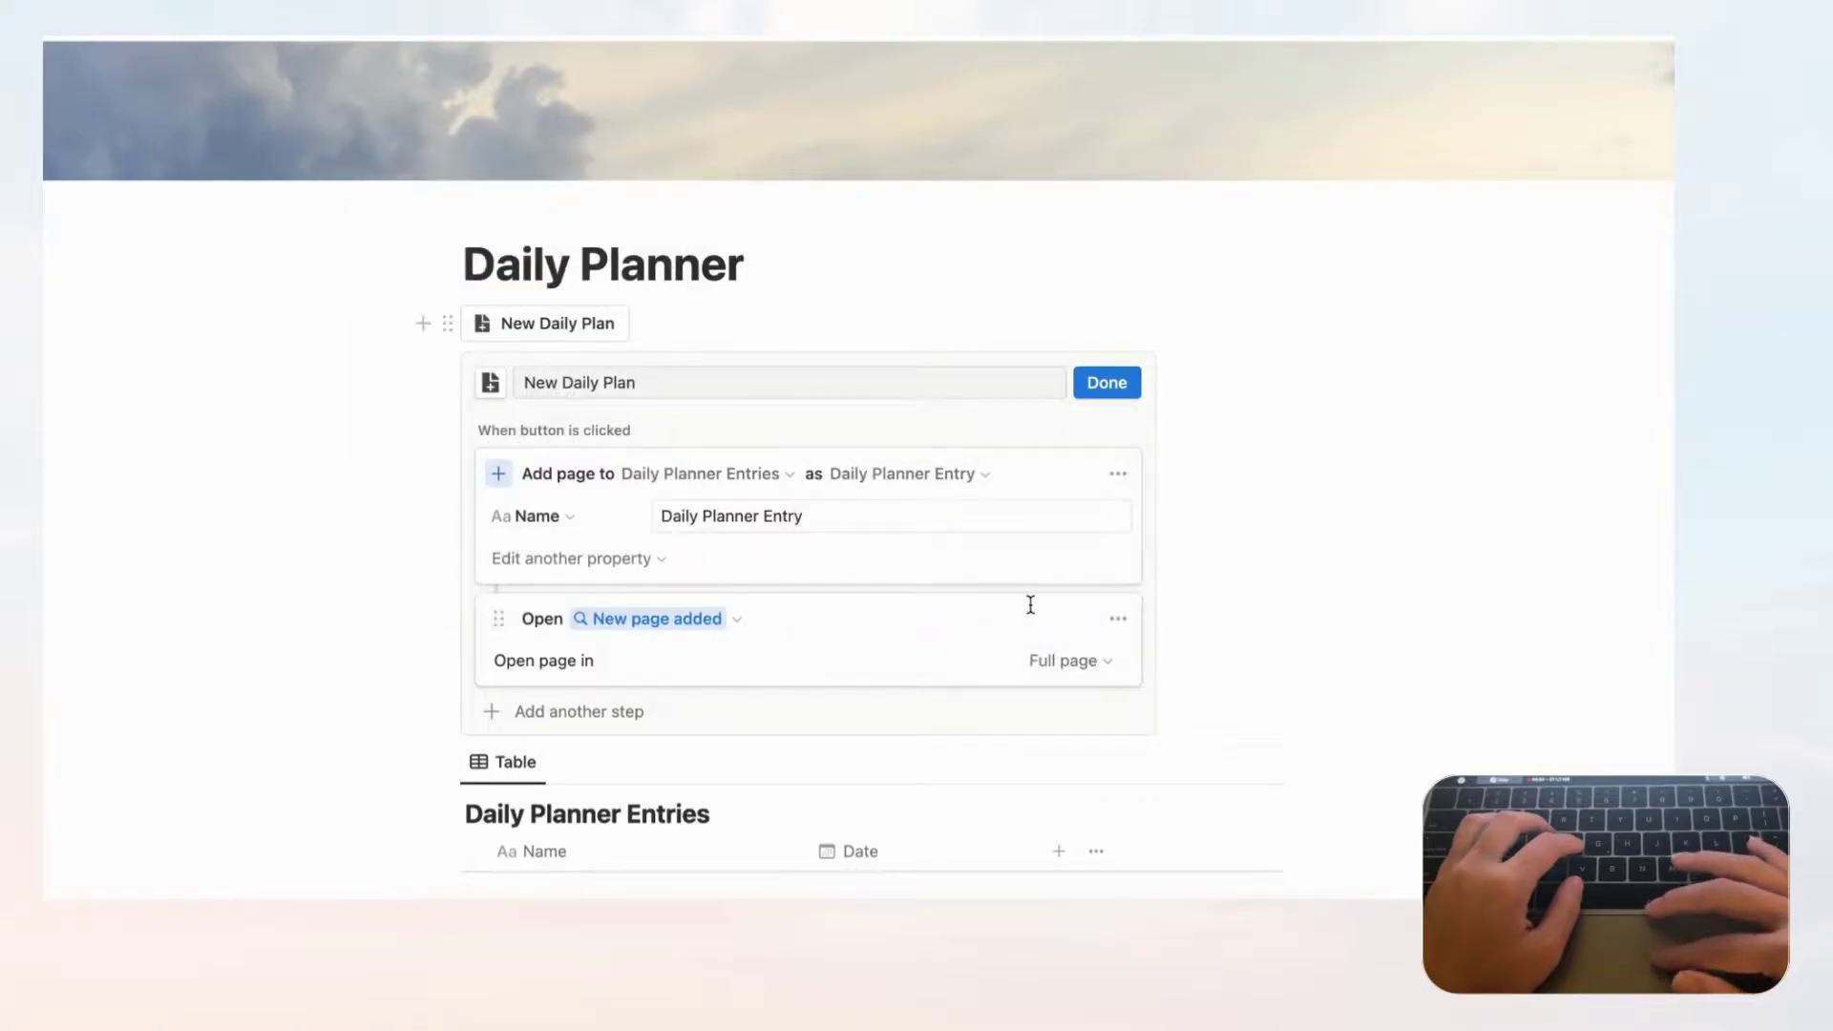
pyautogui.click(1119, 391)
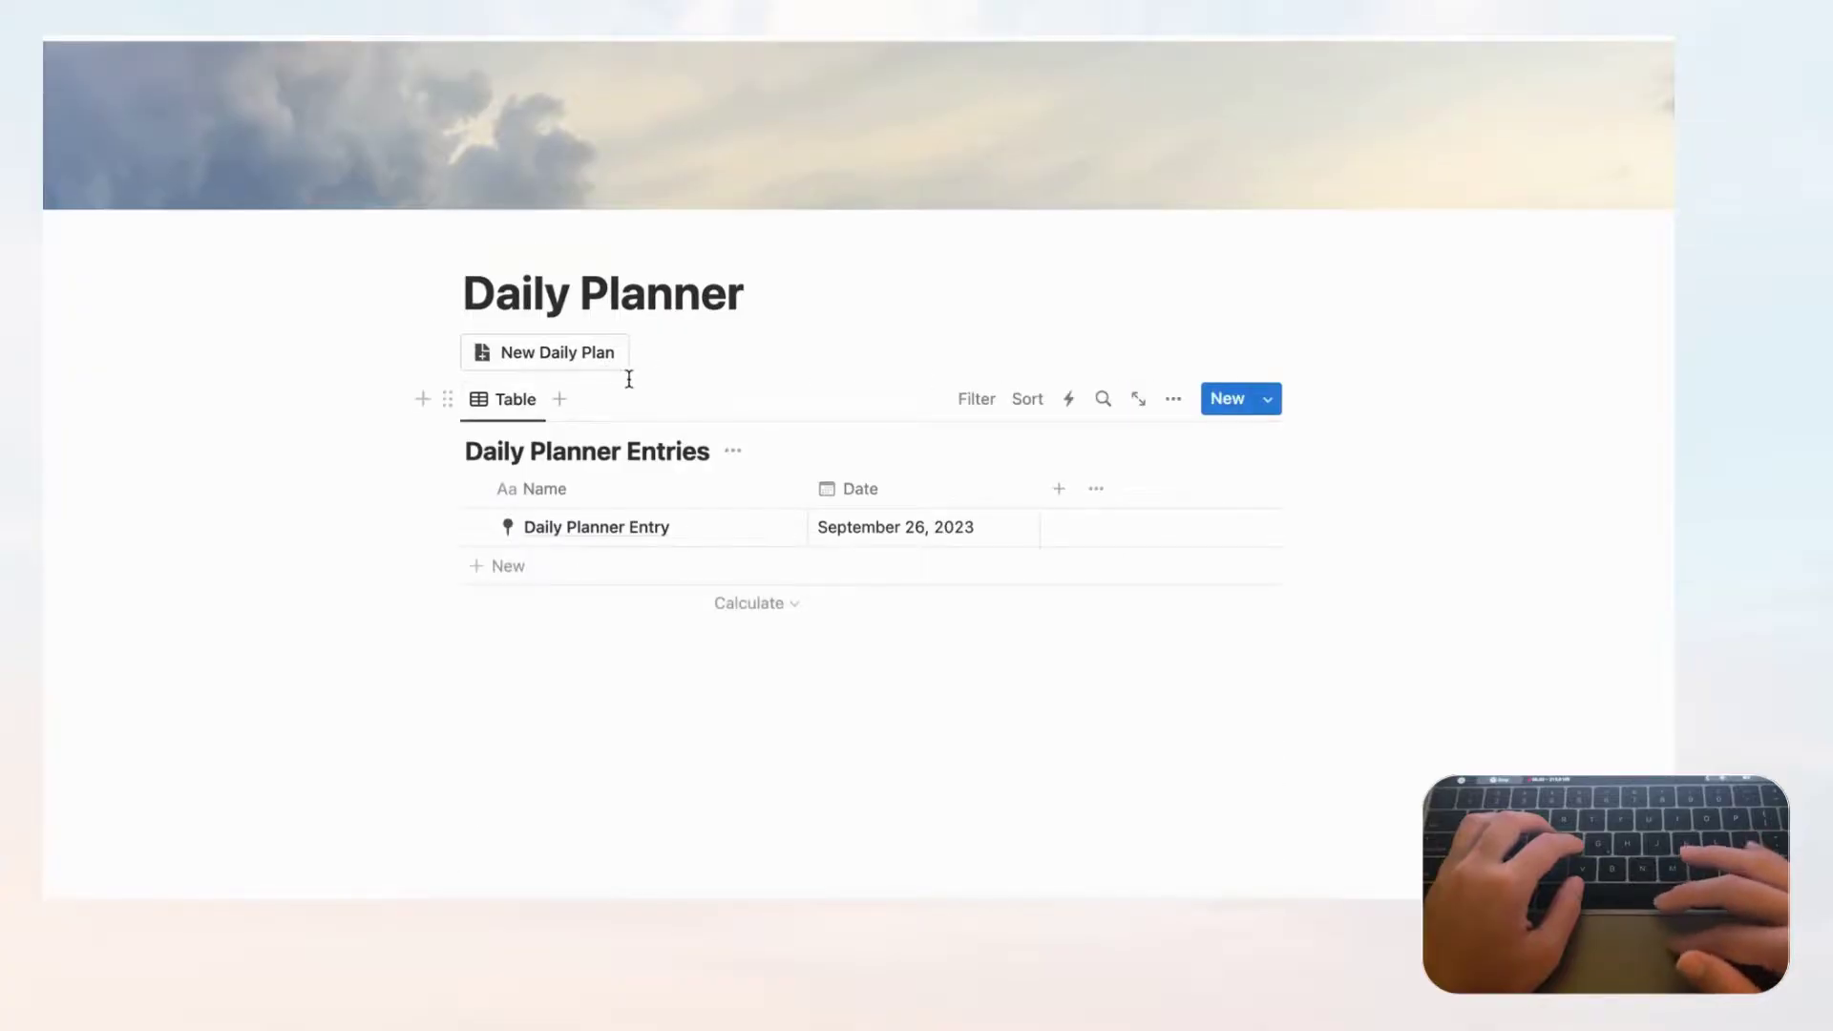
# - Use New Daily Plan to create an entry dated September 27, 2023, then go back to Daily Planner
pyautogui.click(546, 367)
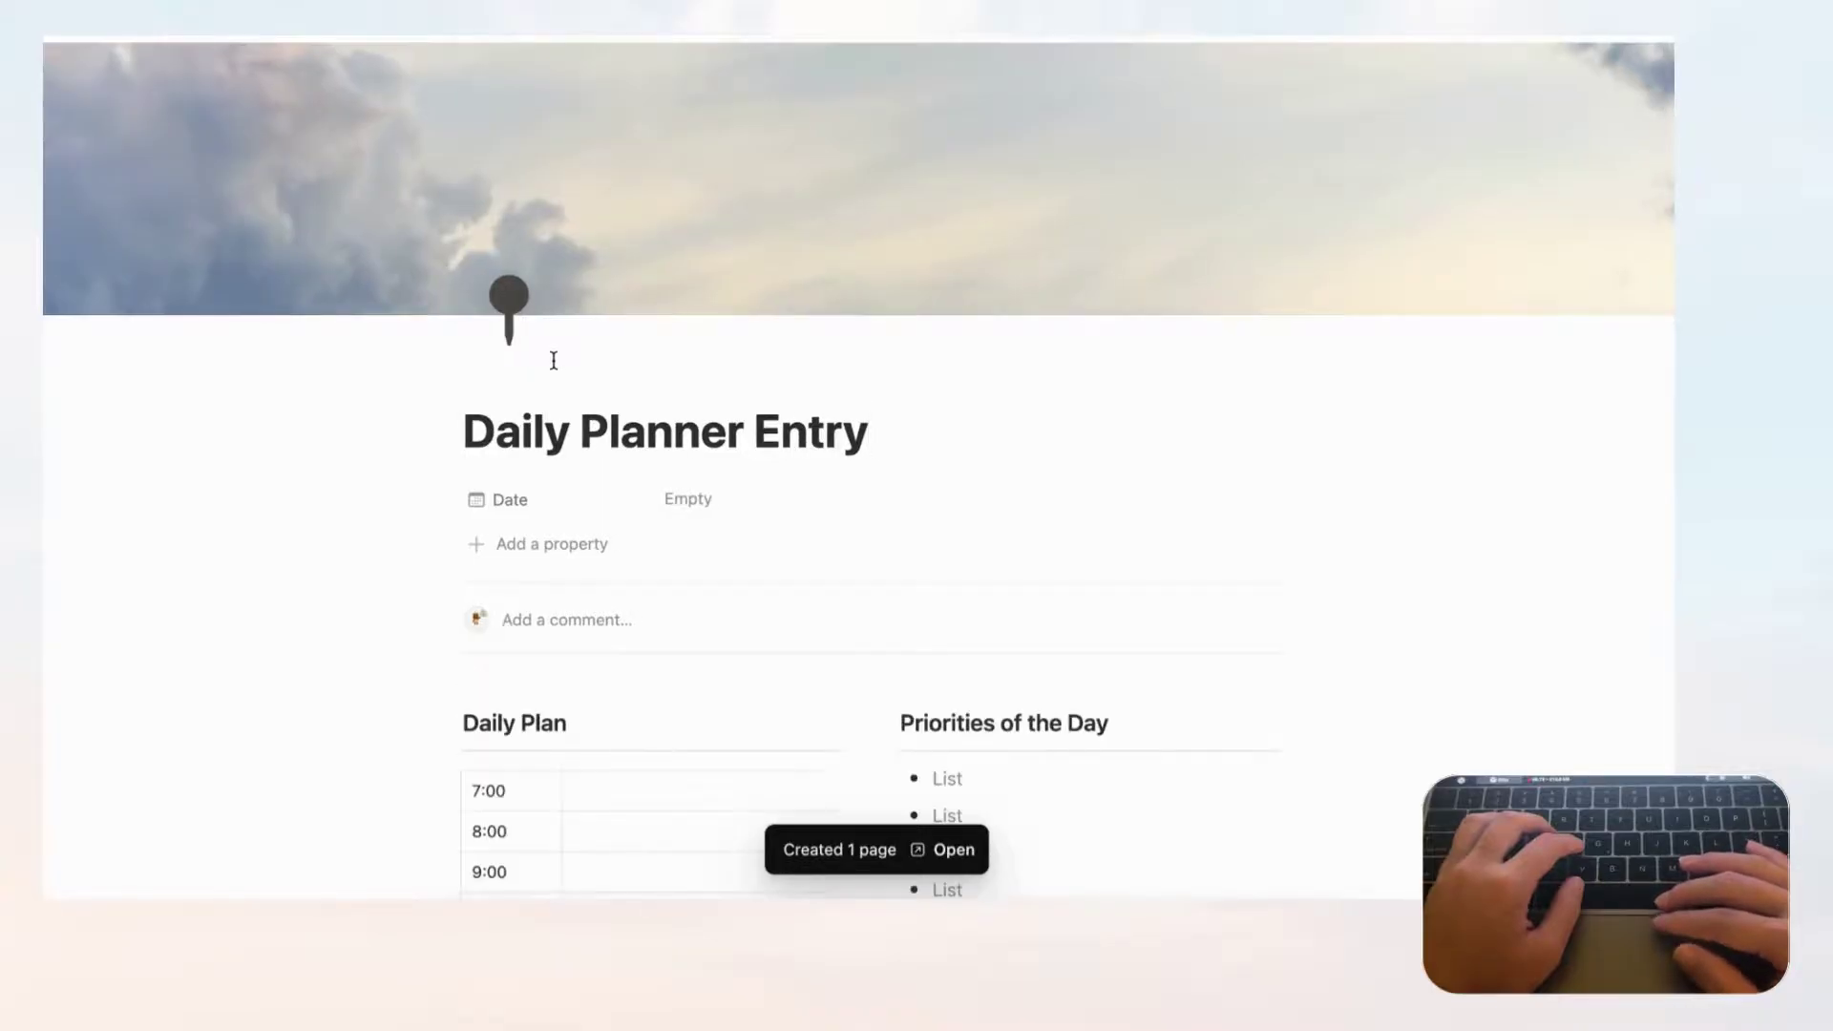
pyautogui.scroll(-10, 554, 360)
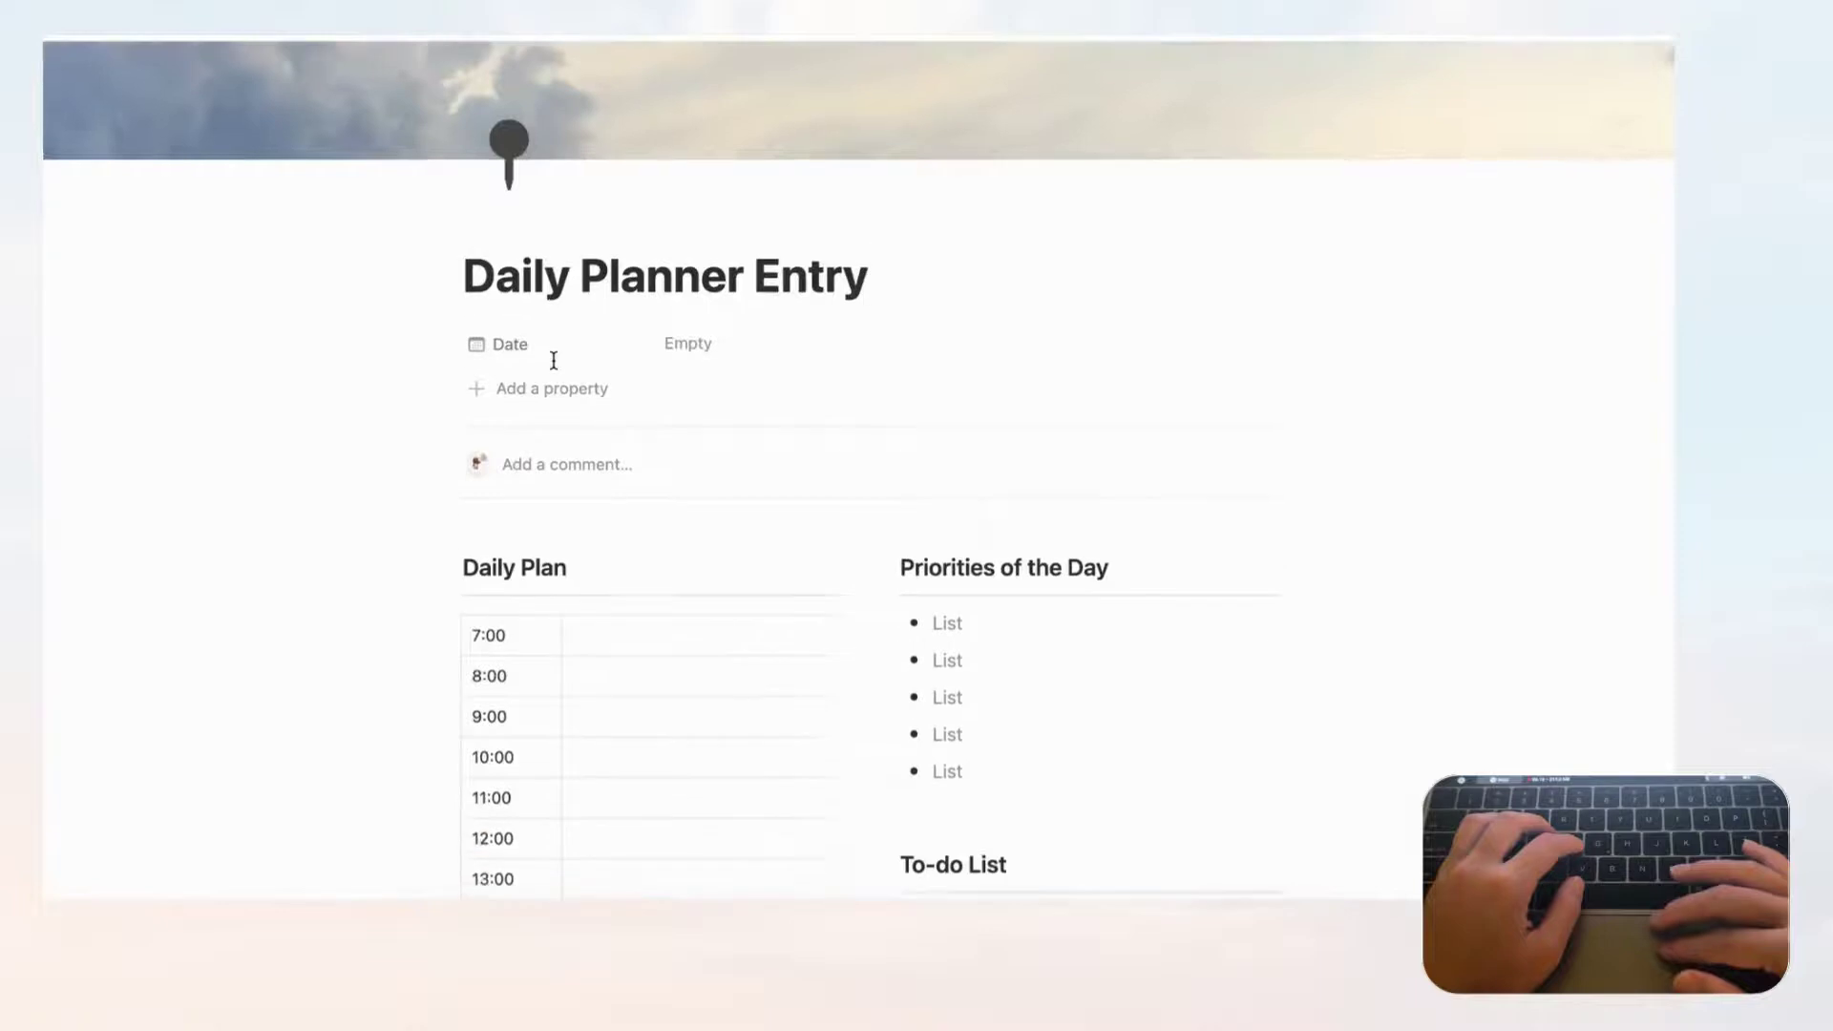
pyautogui.scroll(-3, 554, 360)
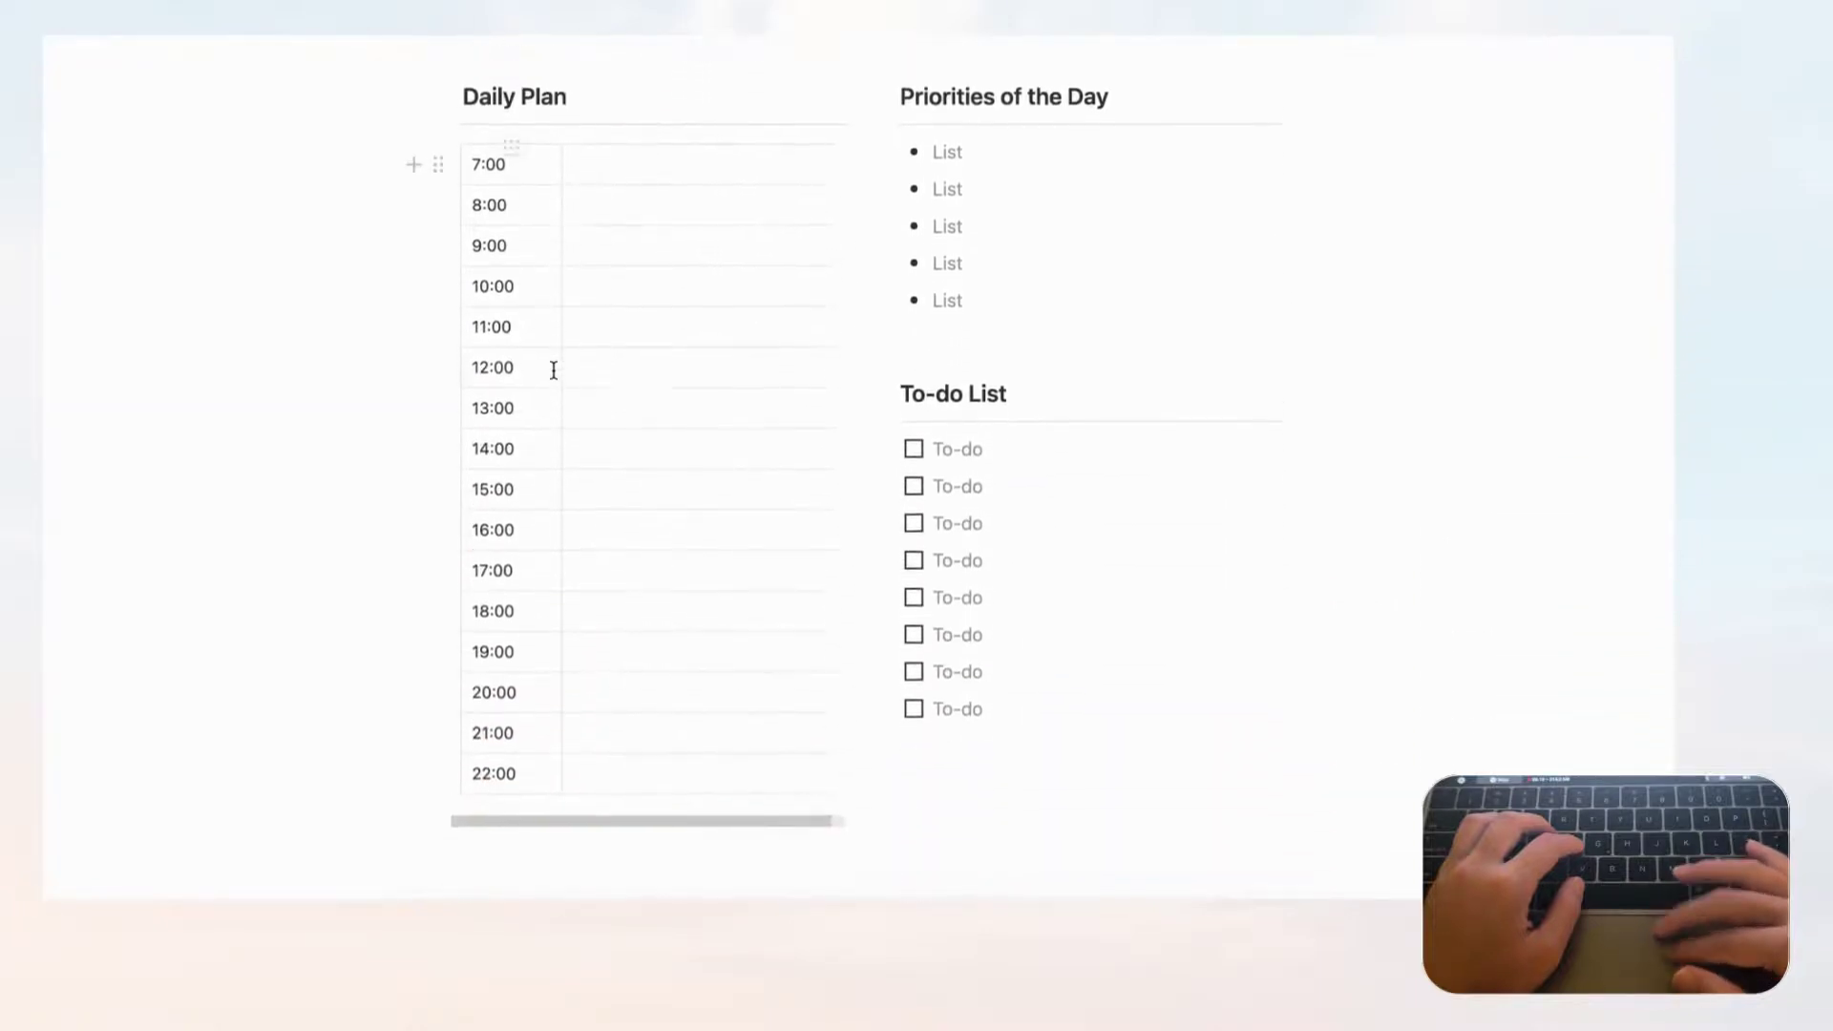
pyautogui.scroll(10, 553, 368)
pyautogui.click(692, 499)
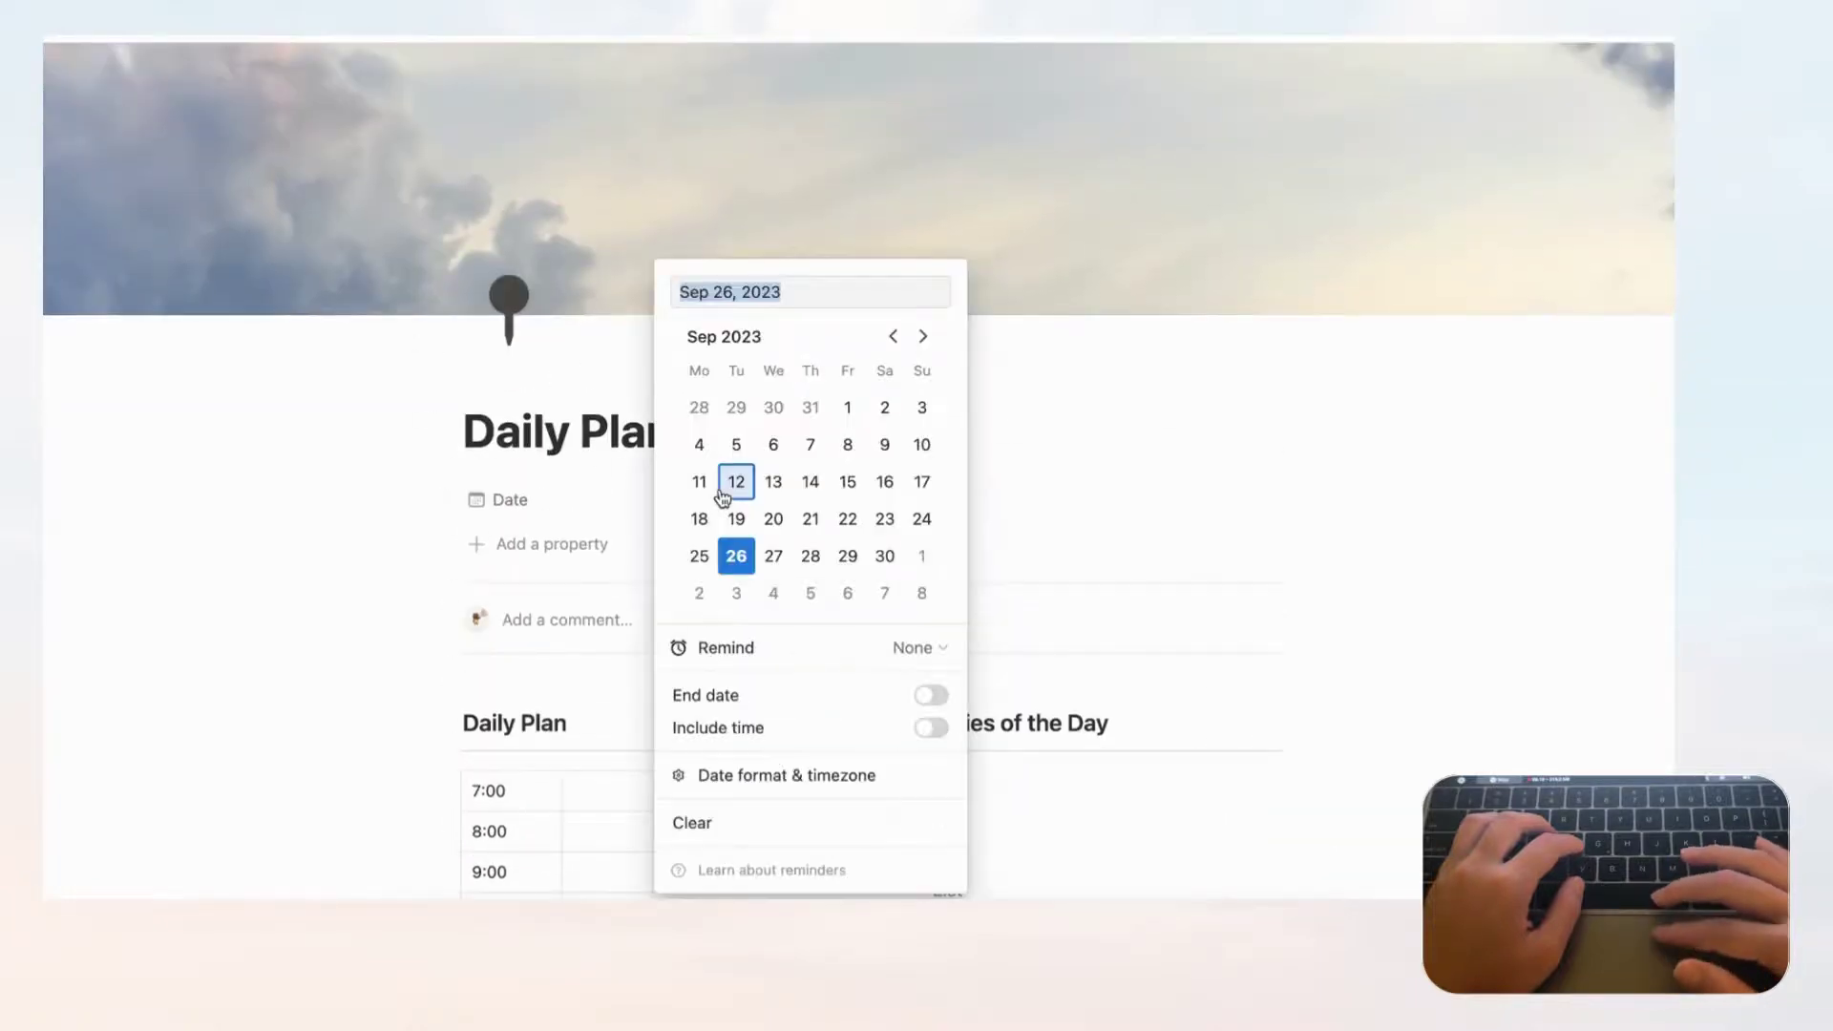
pyautogui.click(776, 558)
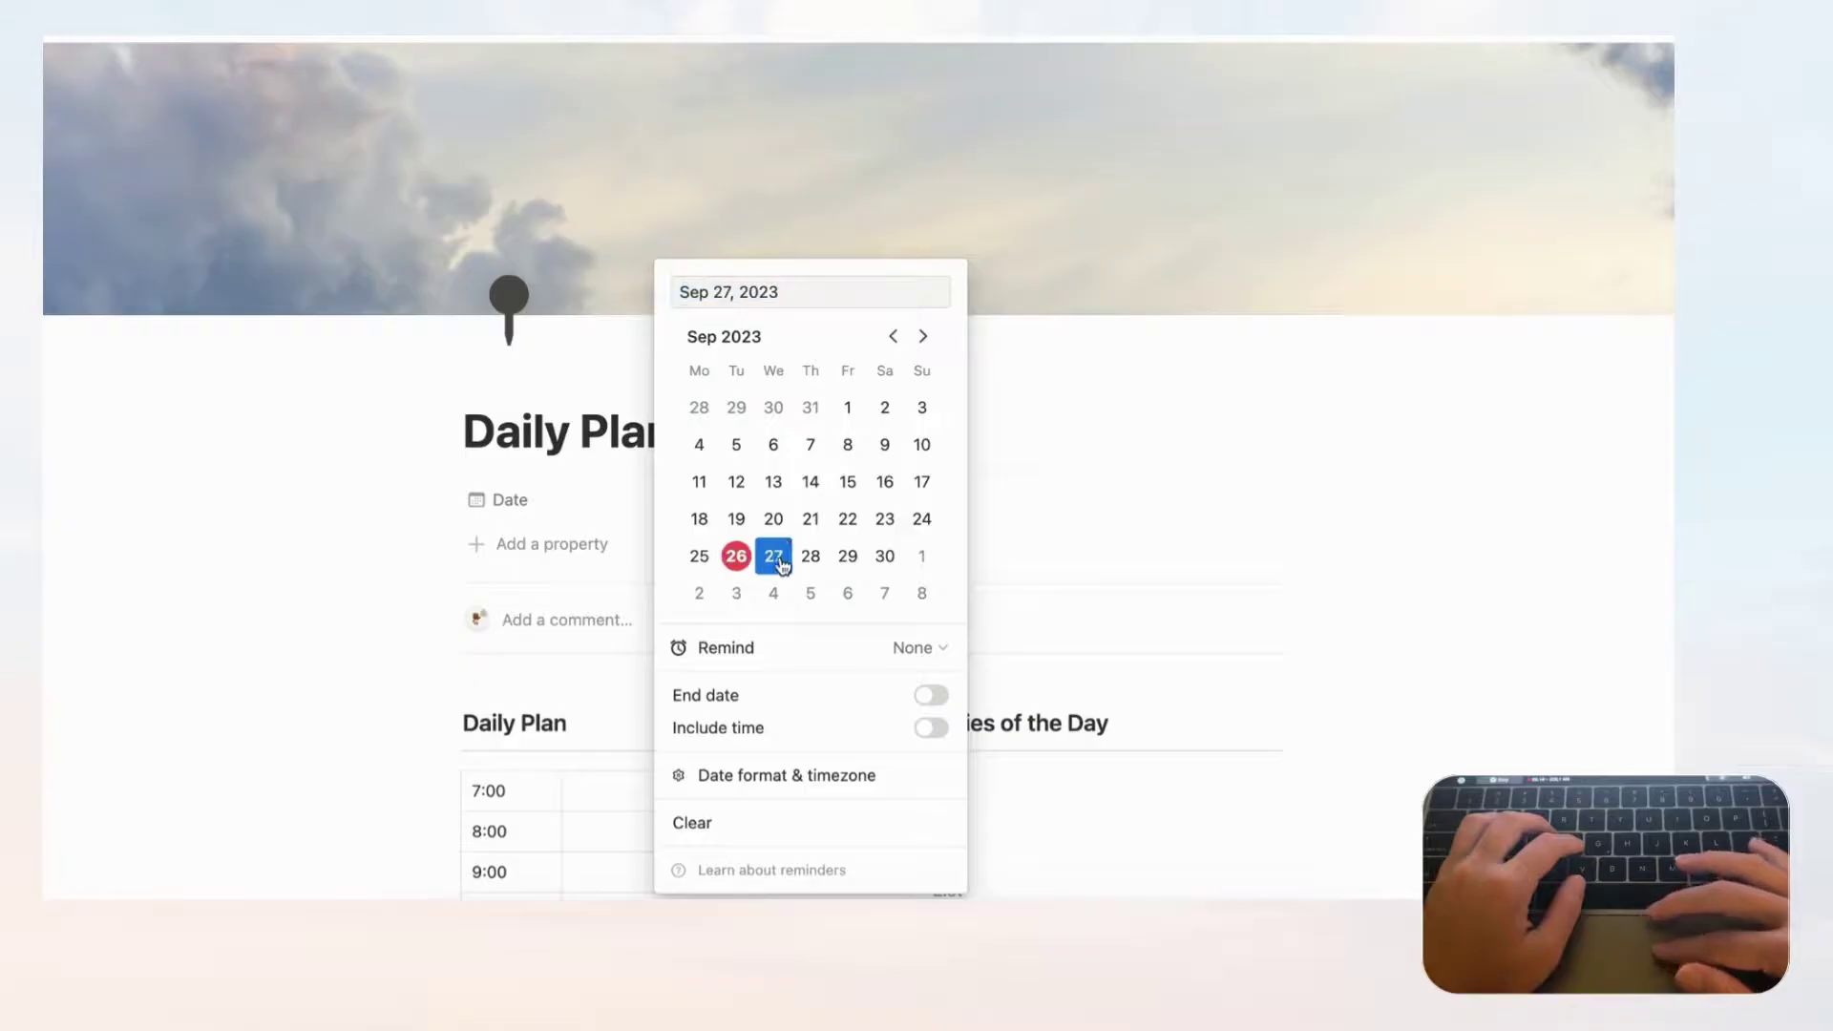
pyautogui.click(1092, 355)
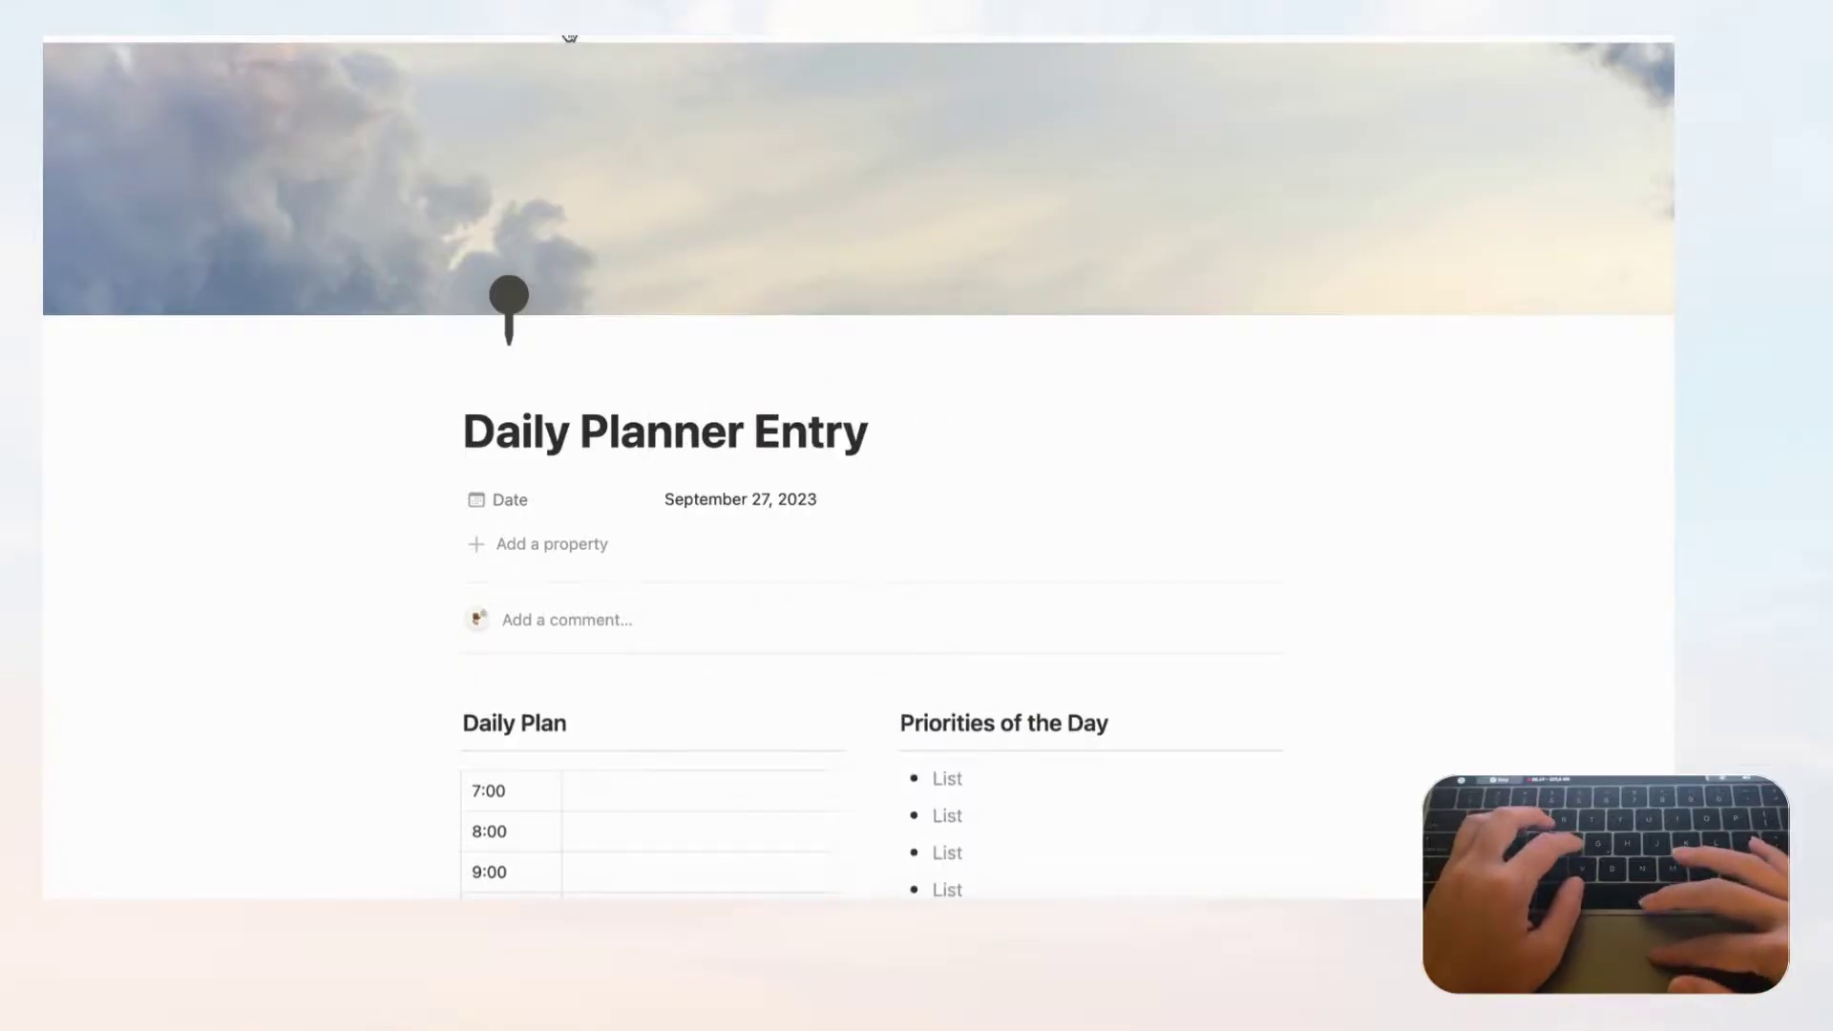
pyautogui.click(175, 39)
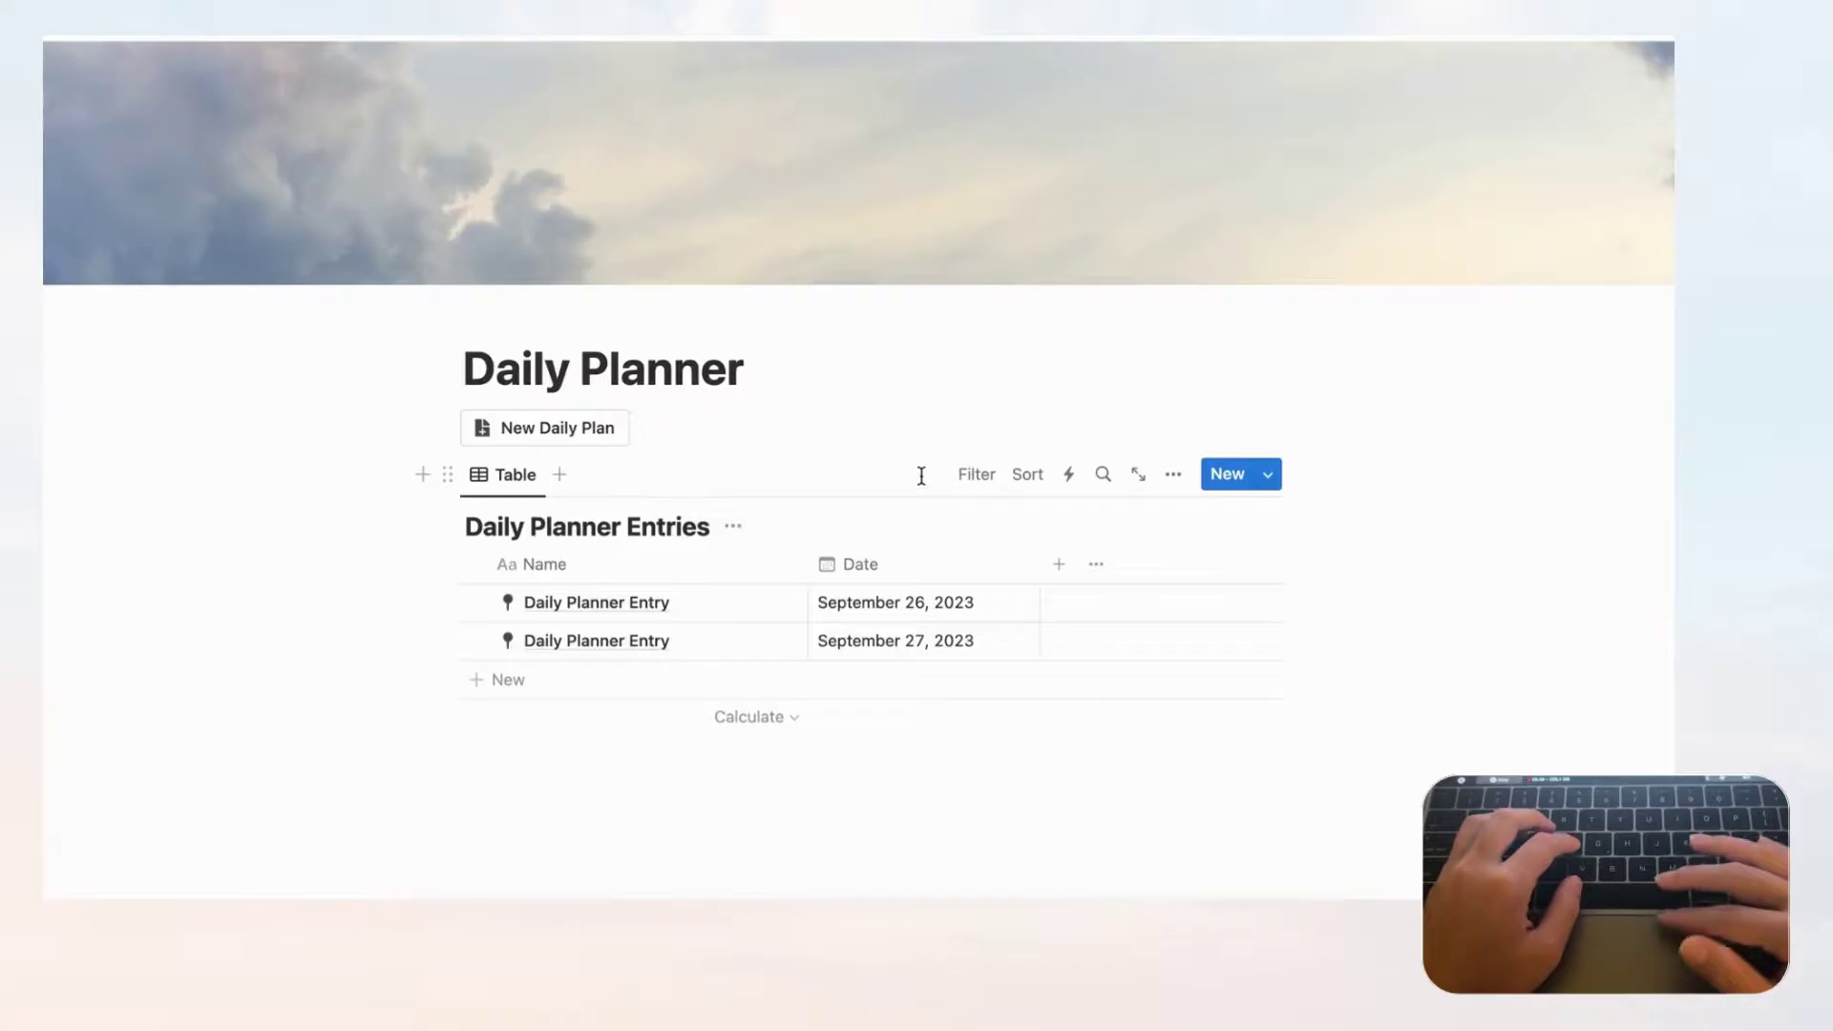
# - Open the Daily Planner Entry template for editing
pyautogui.click(1274, 475)
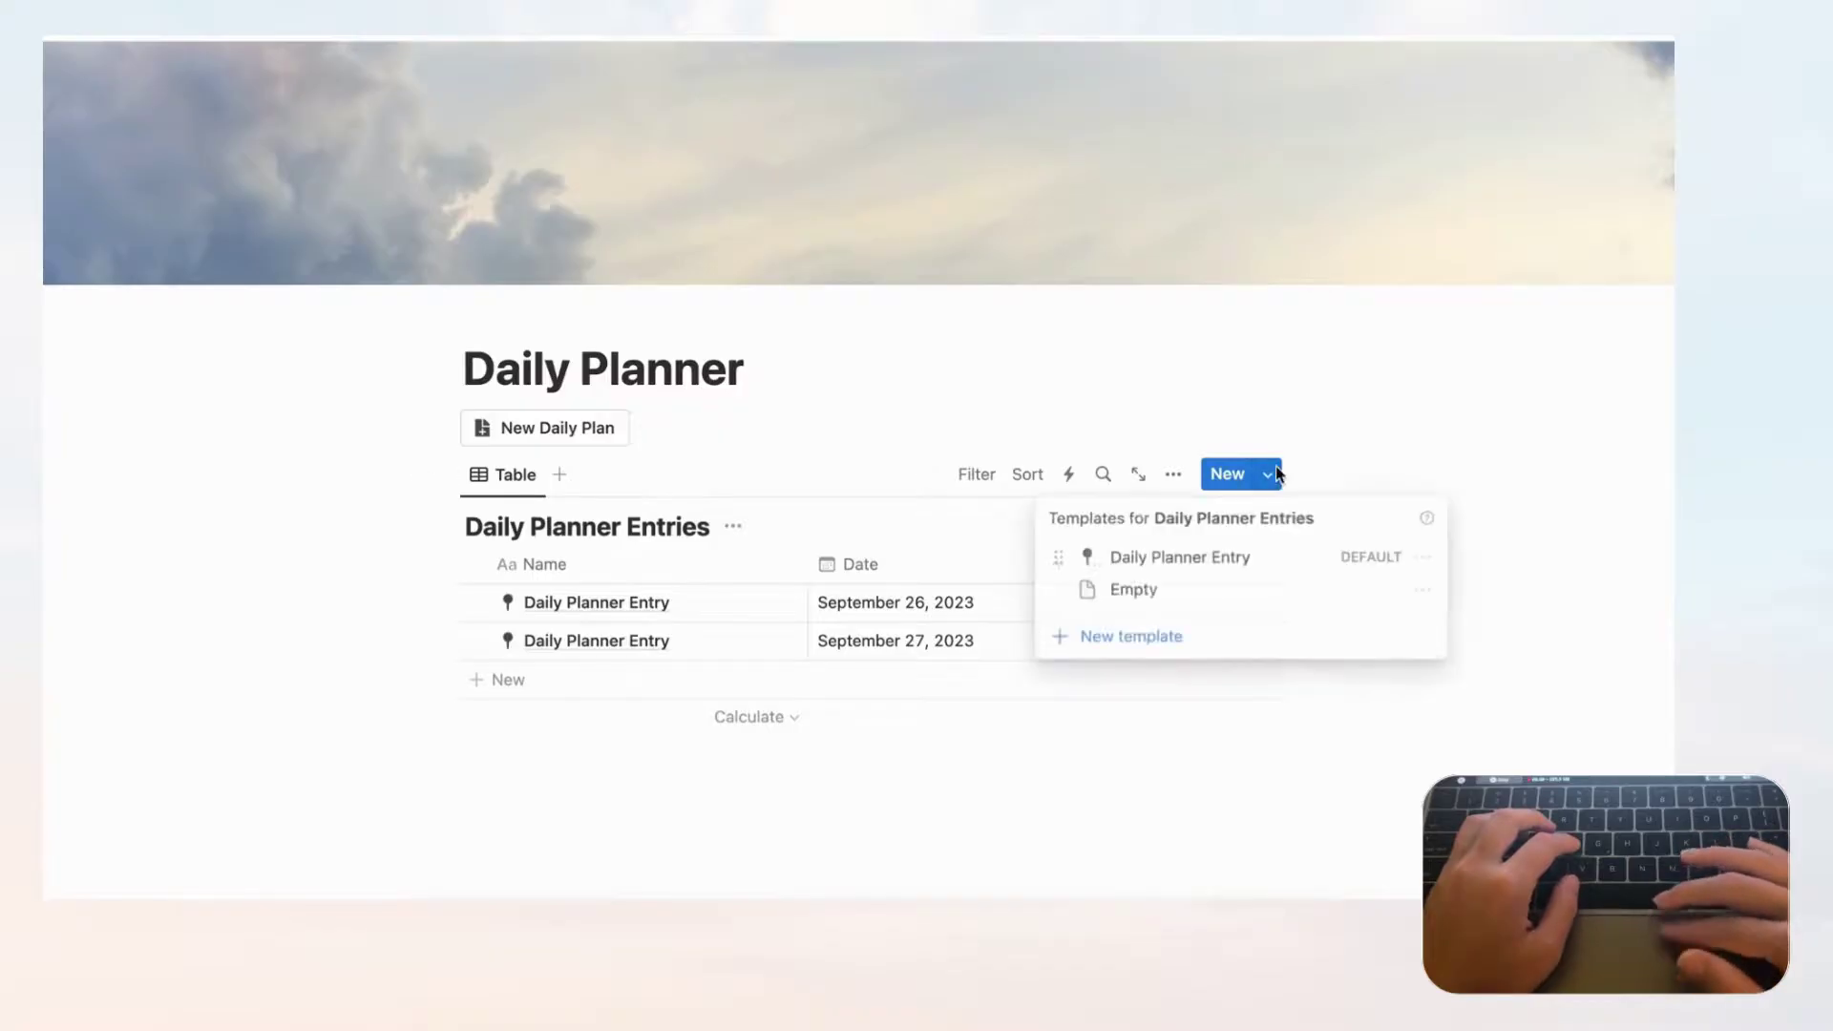
pyautogui.click(1427, 561)
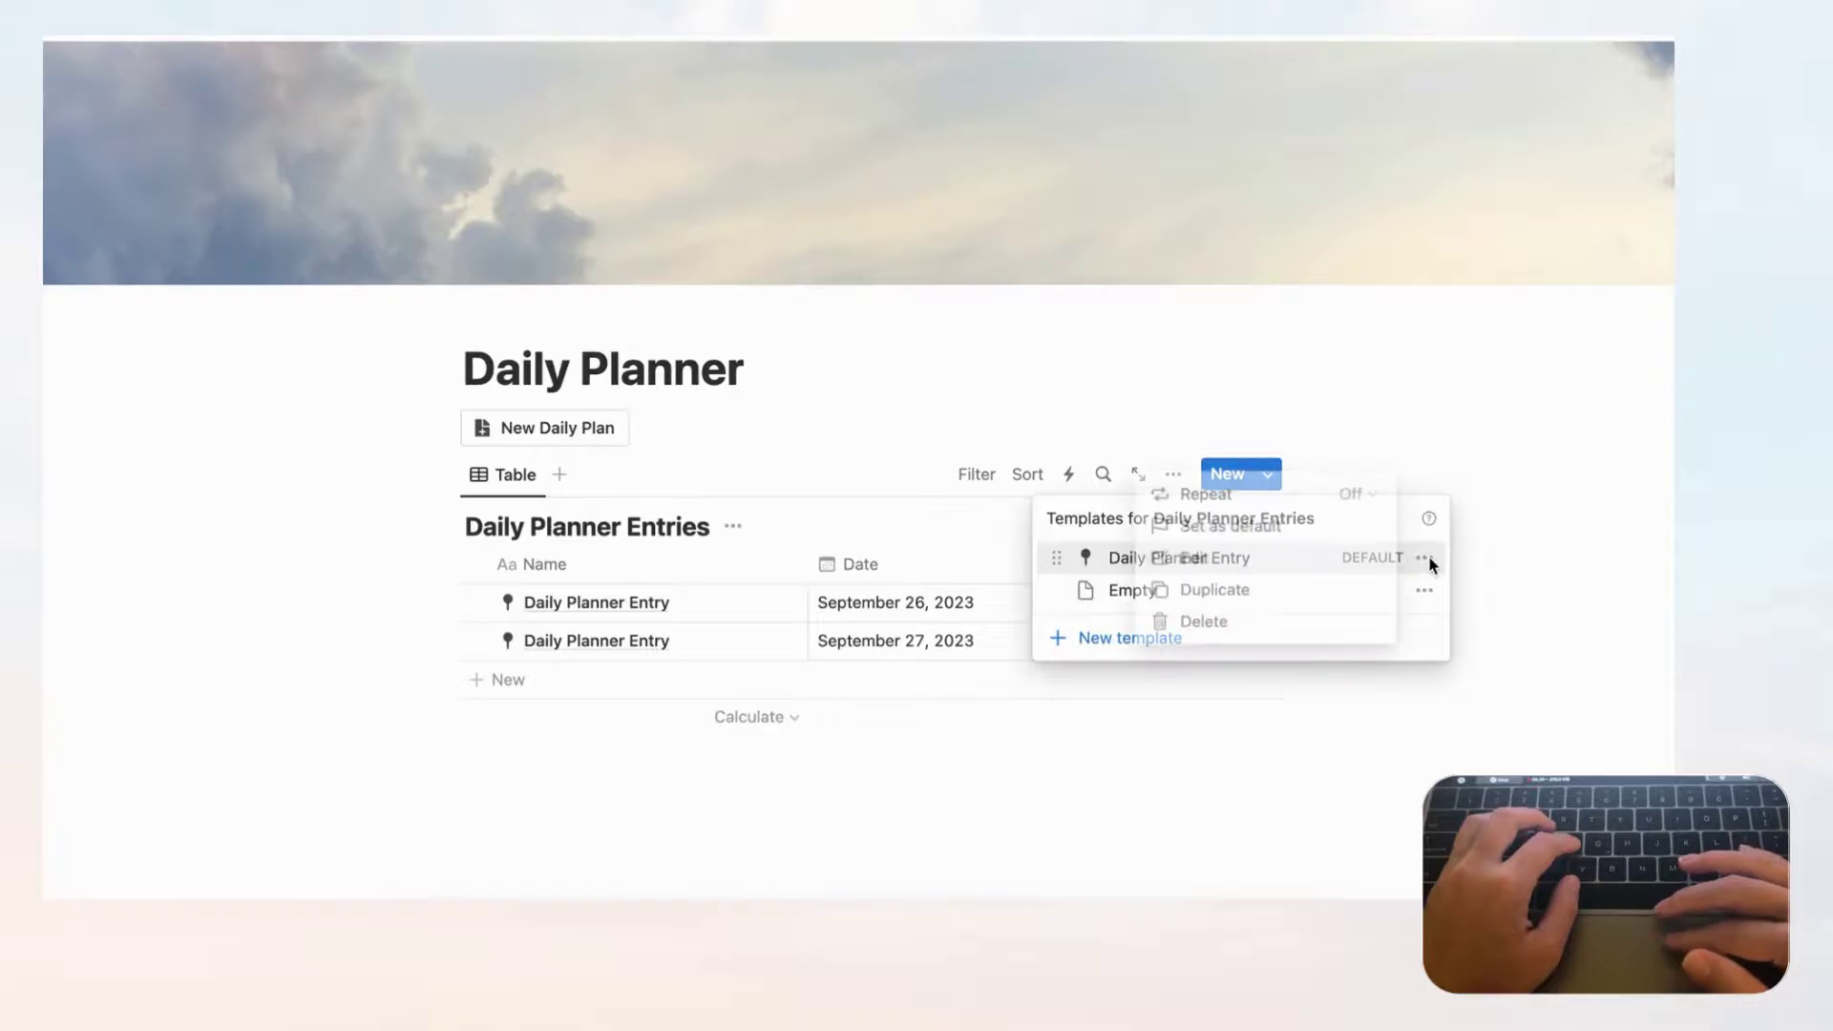
pyautogui.click(1294, 565)
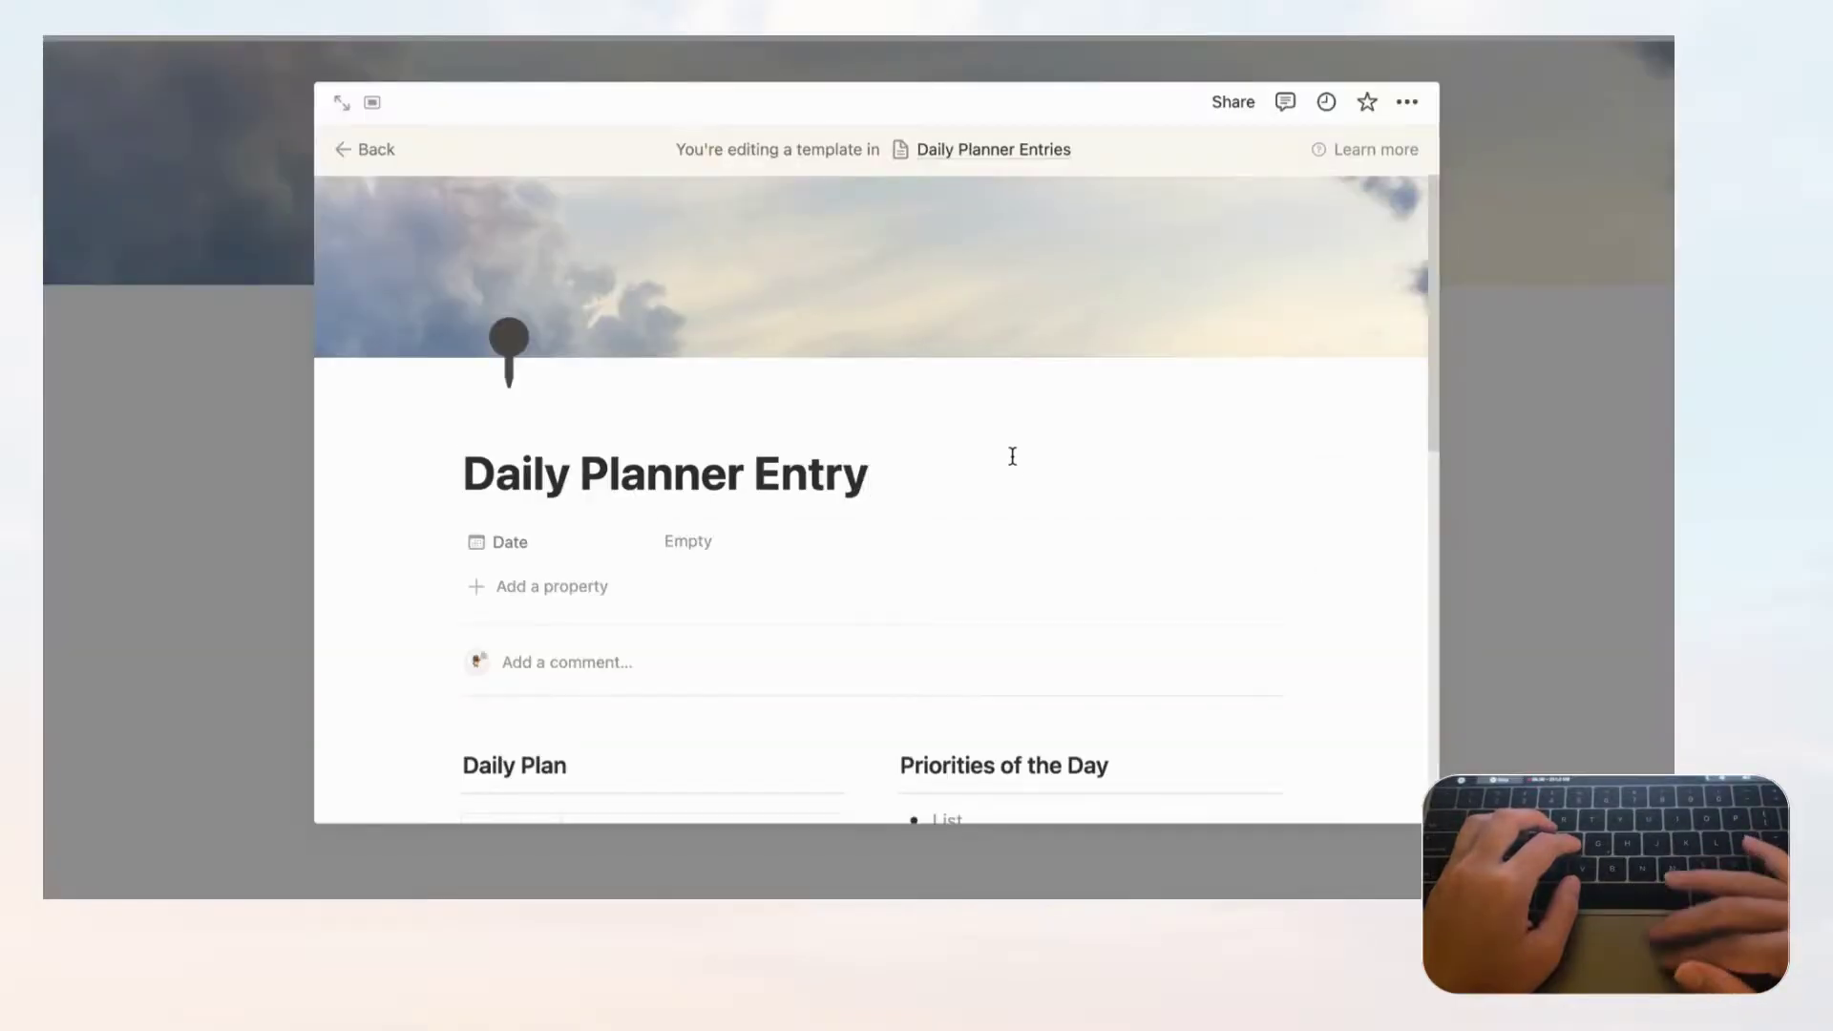
pyautogui.scroll(-5, 1011, 454)
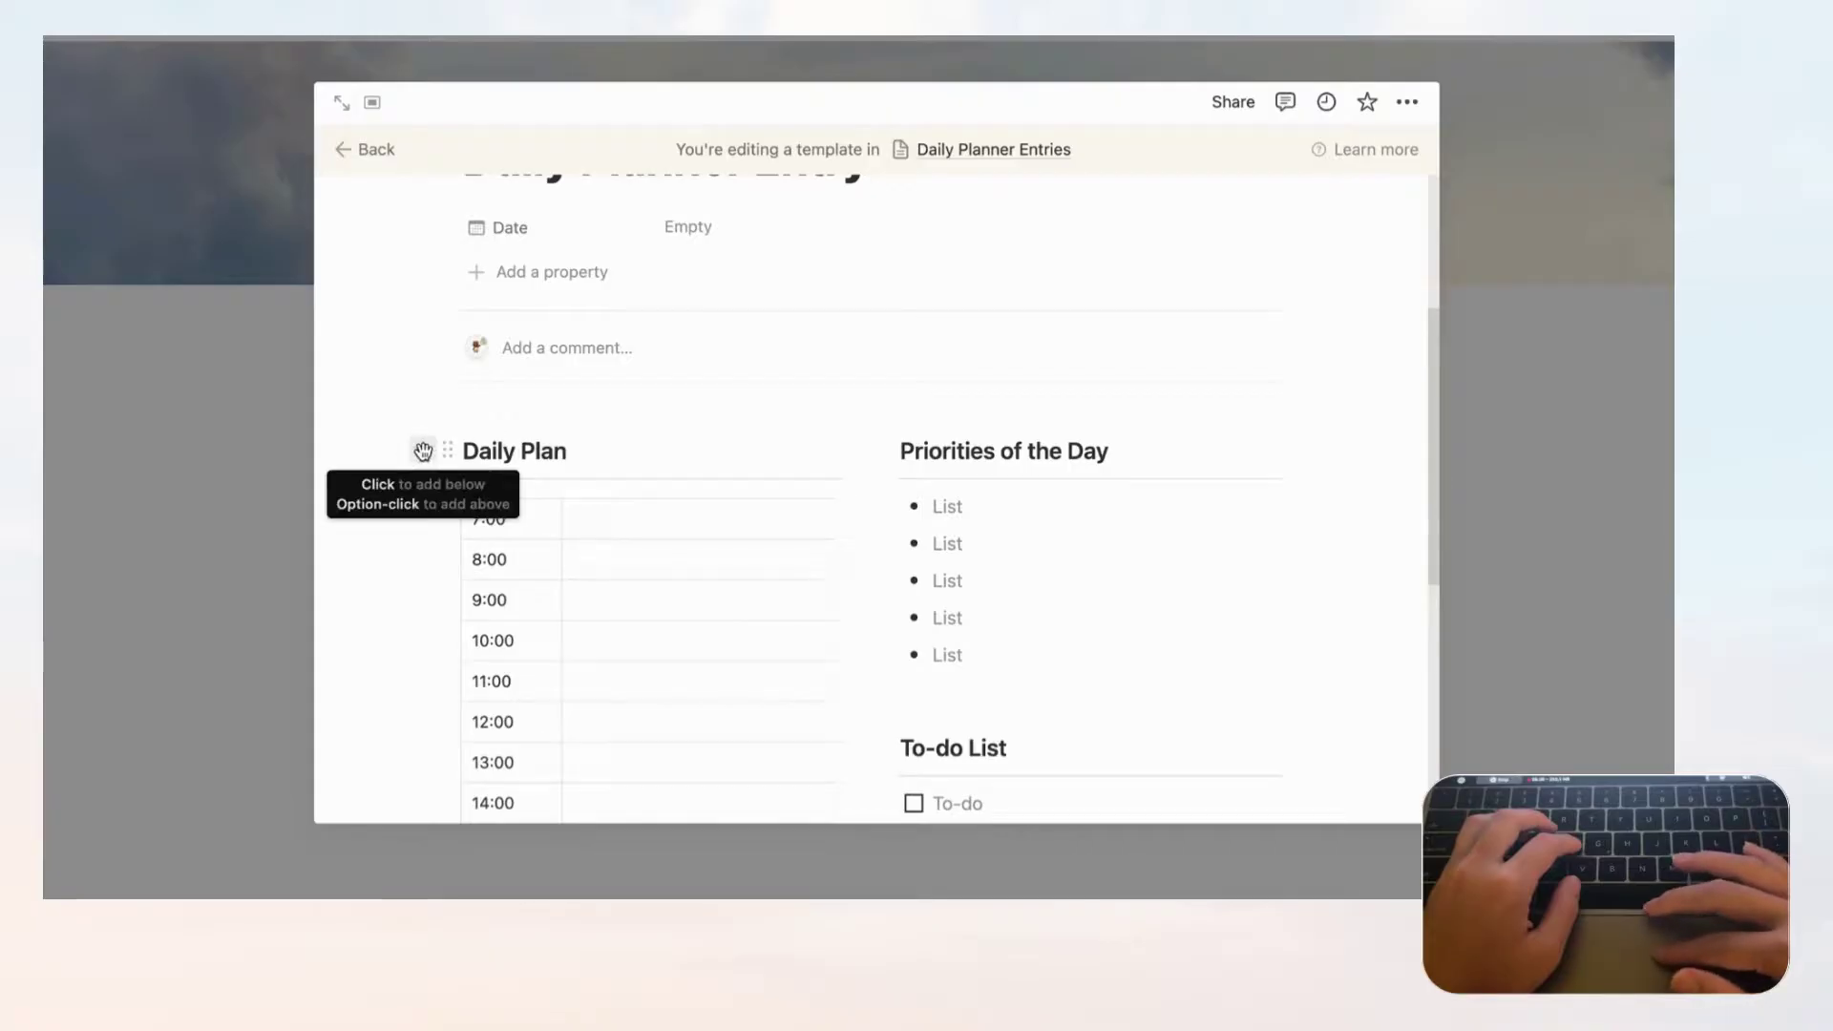
# - Add an empty block and move it above the Daily Plan heading
pyautogui.click(423, 452)
pyautogui.click(481, 489)
pyautogui.moveTo(452, 486); pyautogui.dragTo(451, 434)
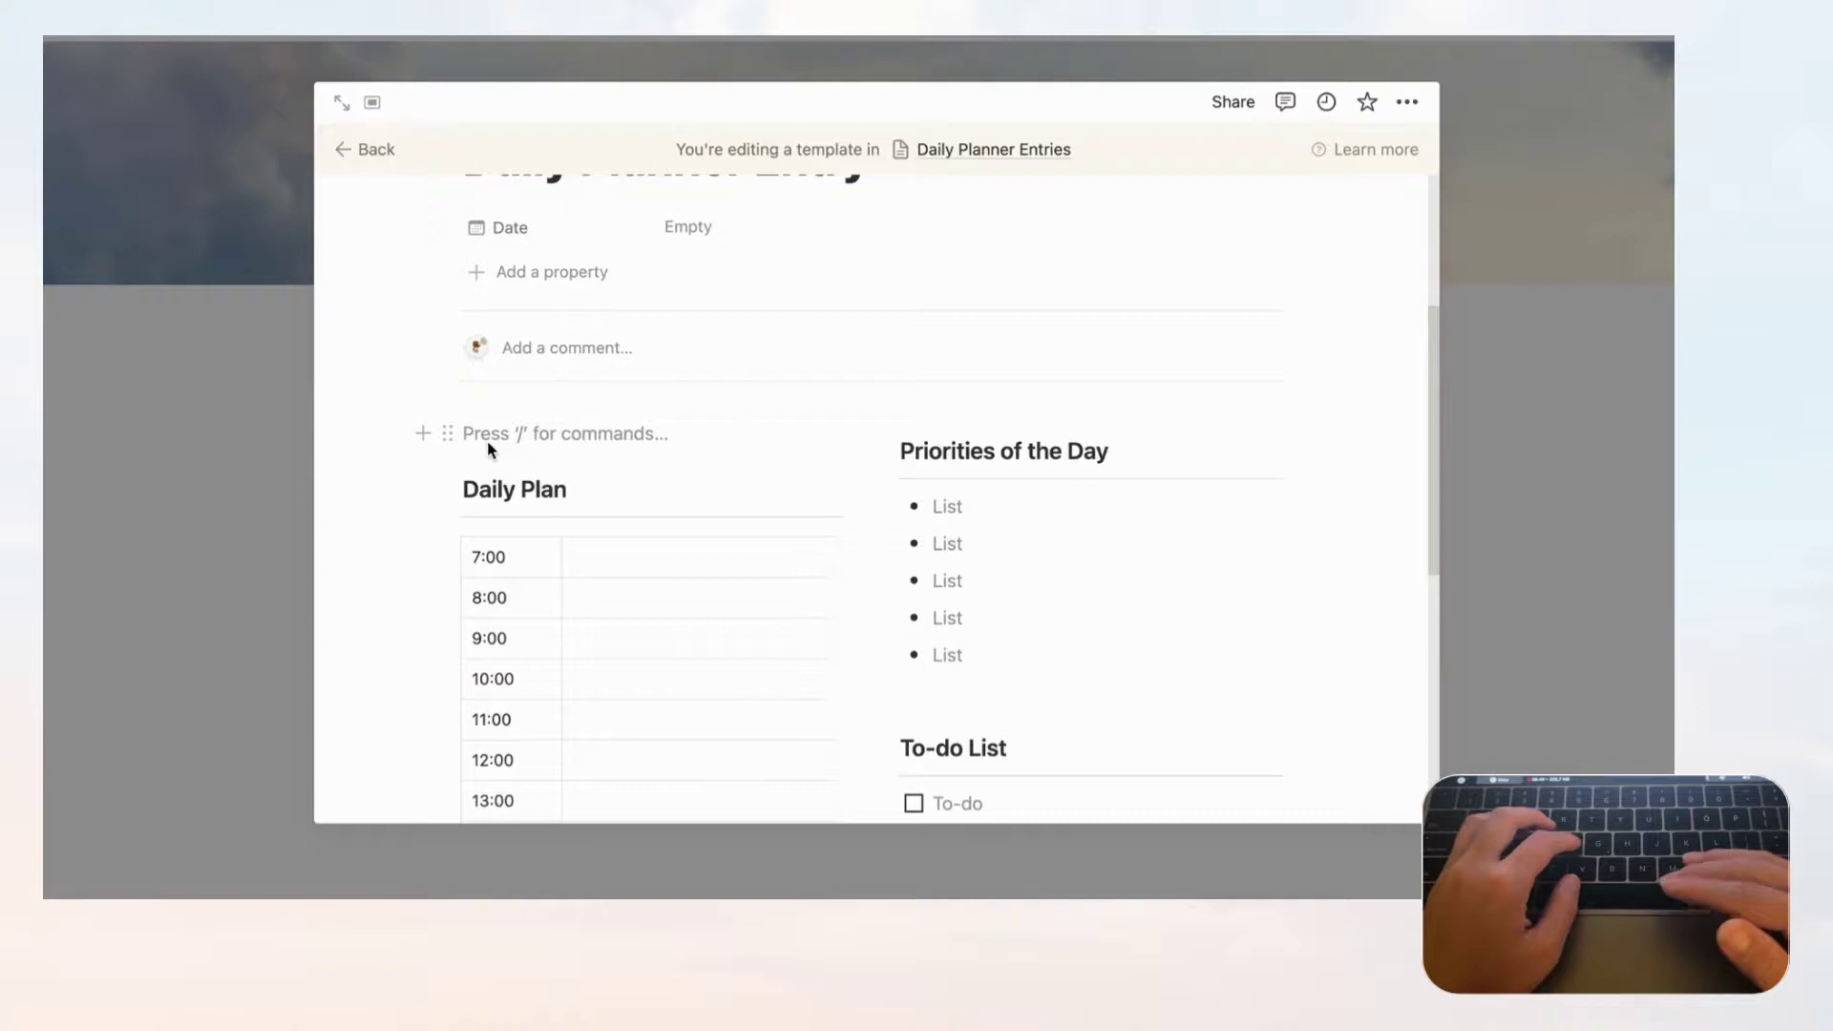
# - Insert a button with the dark house icon named 'Back to Daily Planner'
pyautogui.write('/butt')
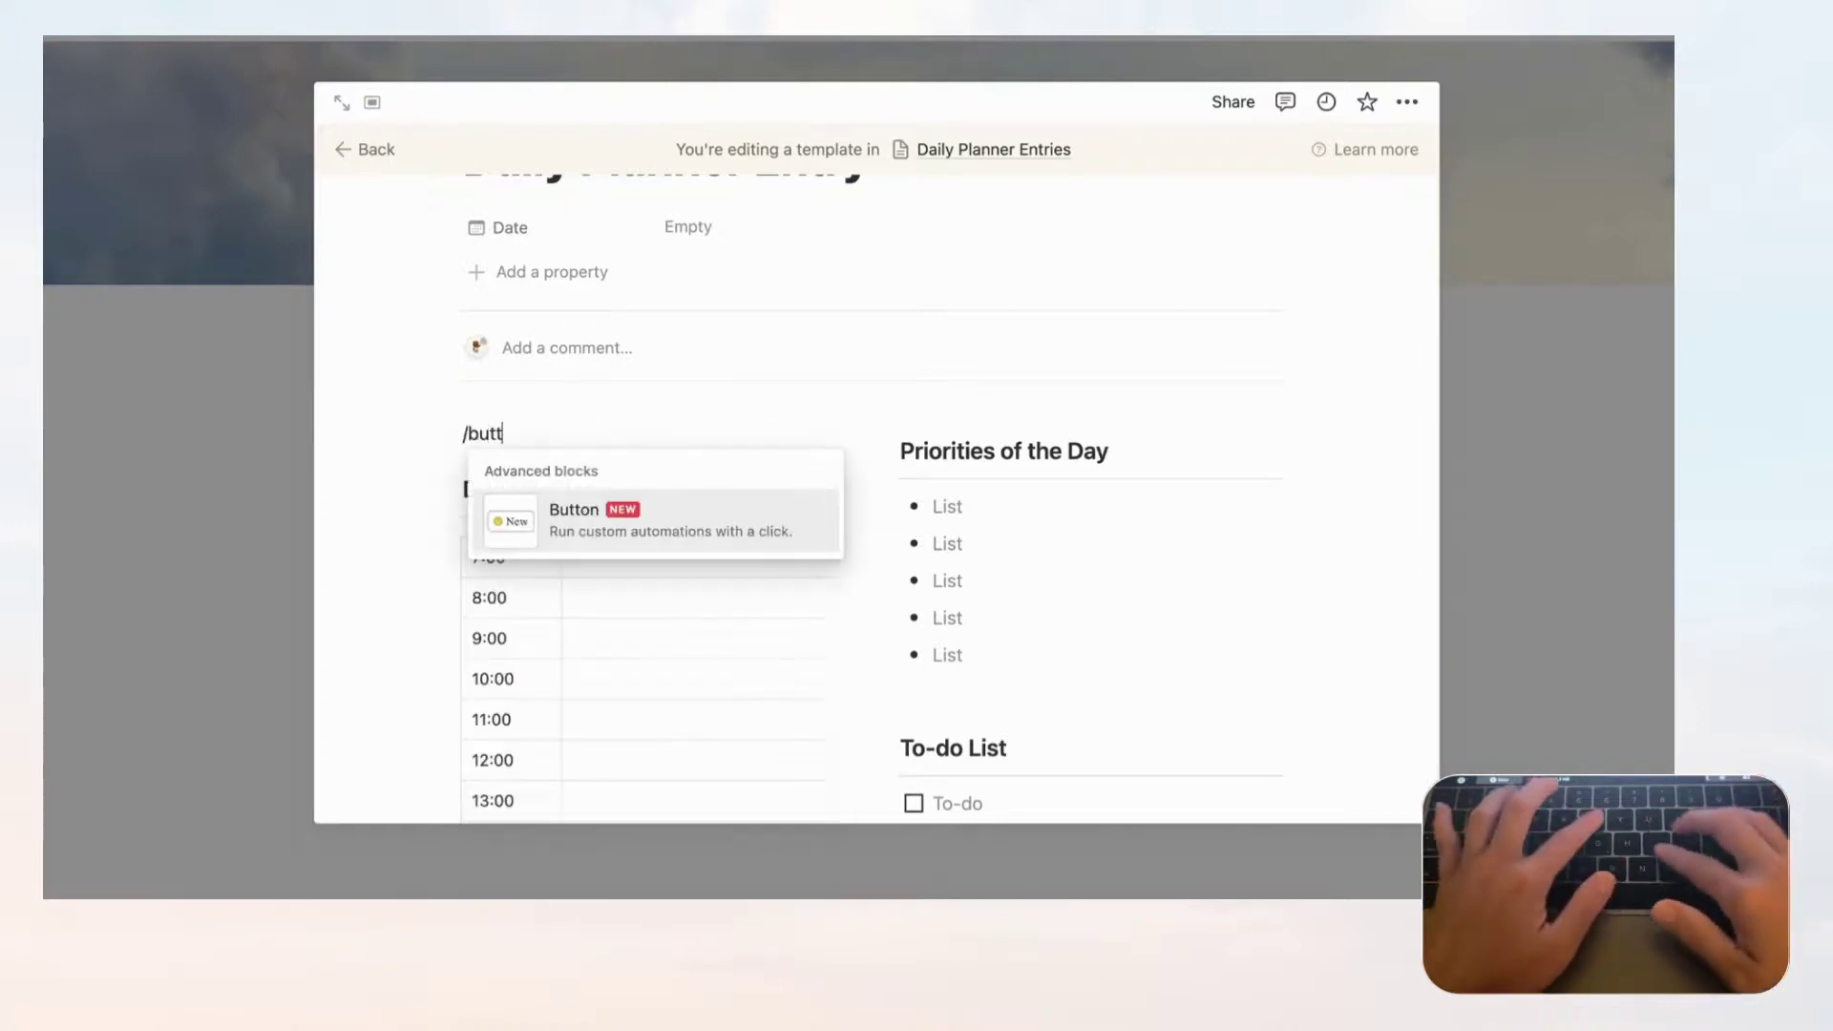
pyautogui.click(532, 506)
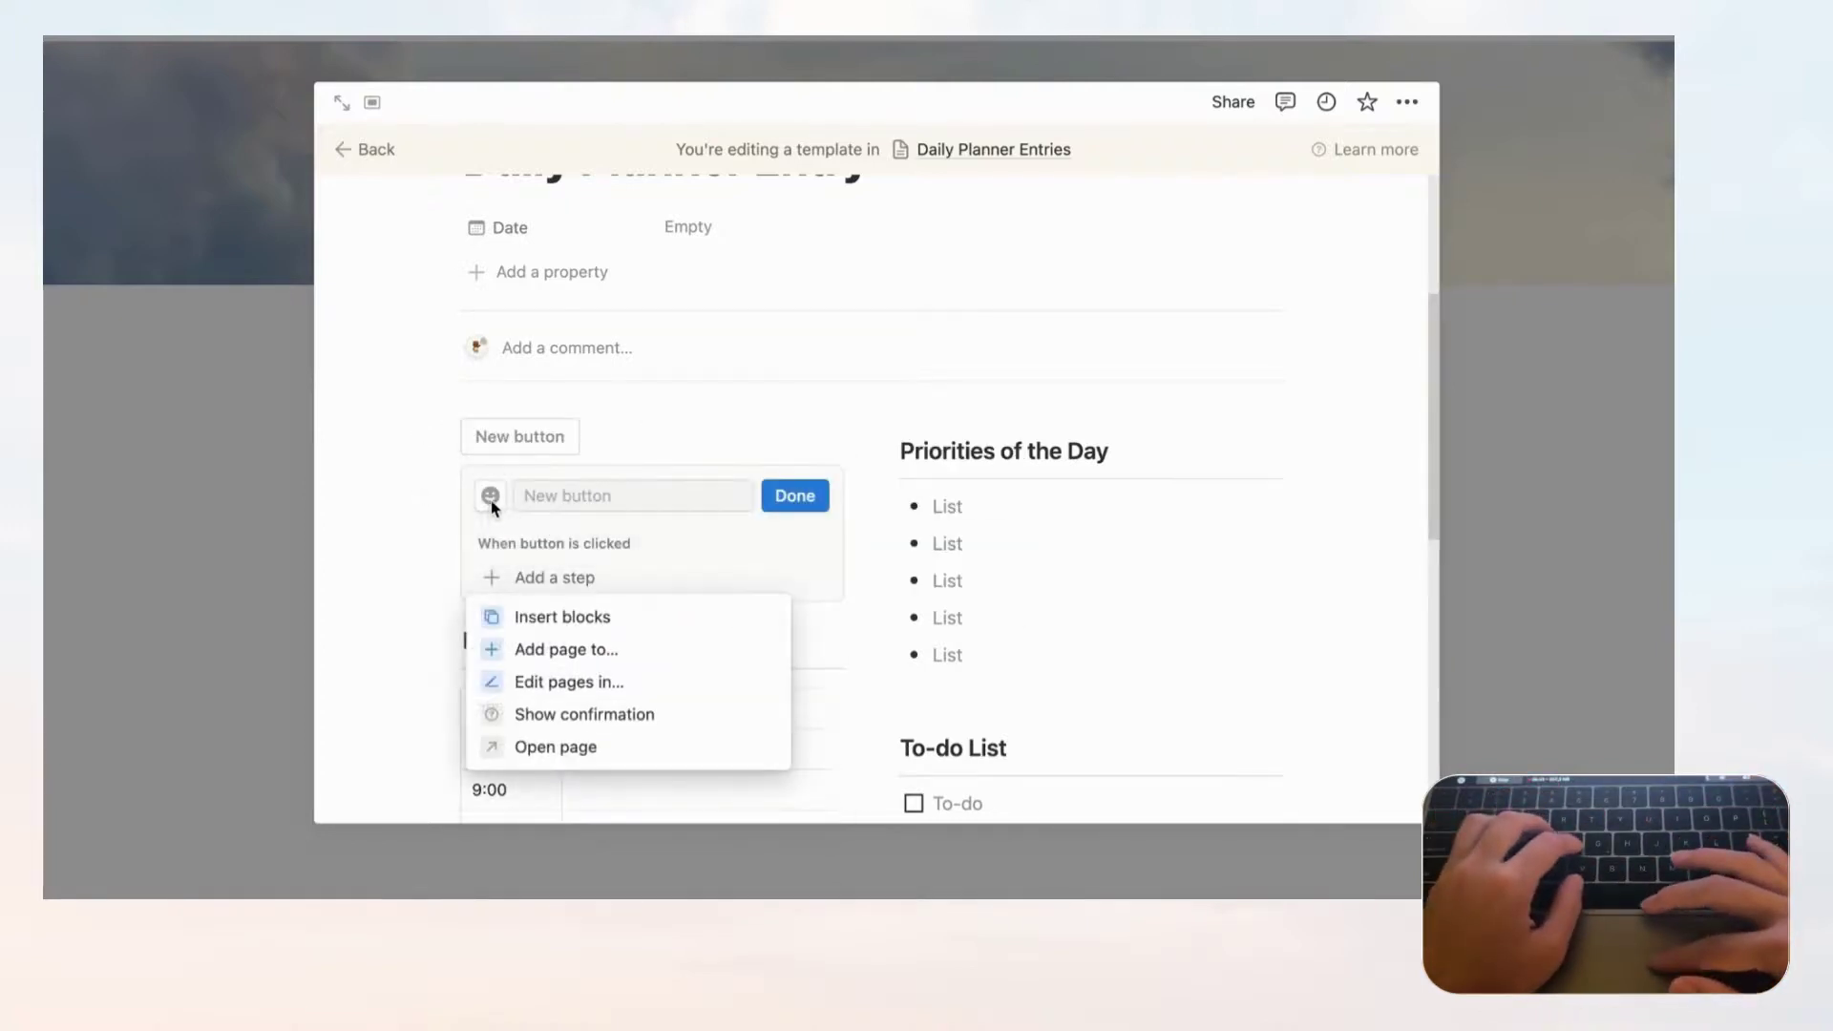
pyautogui.click(492, 503)
pyautogui.click(491, 503)
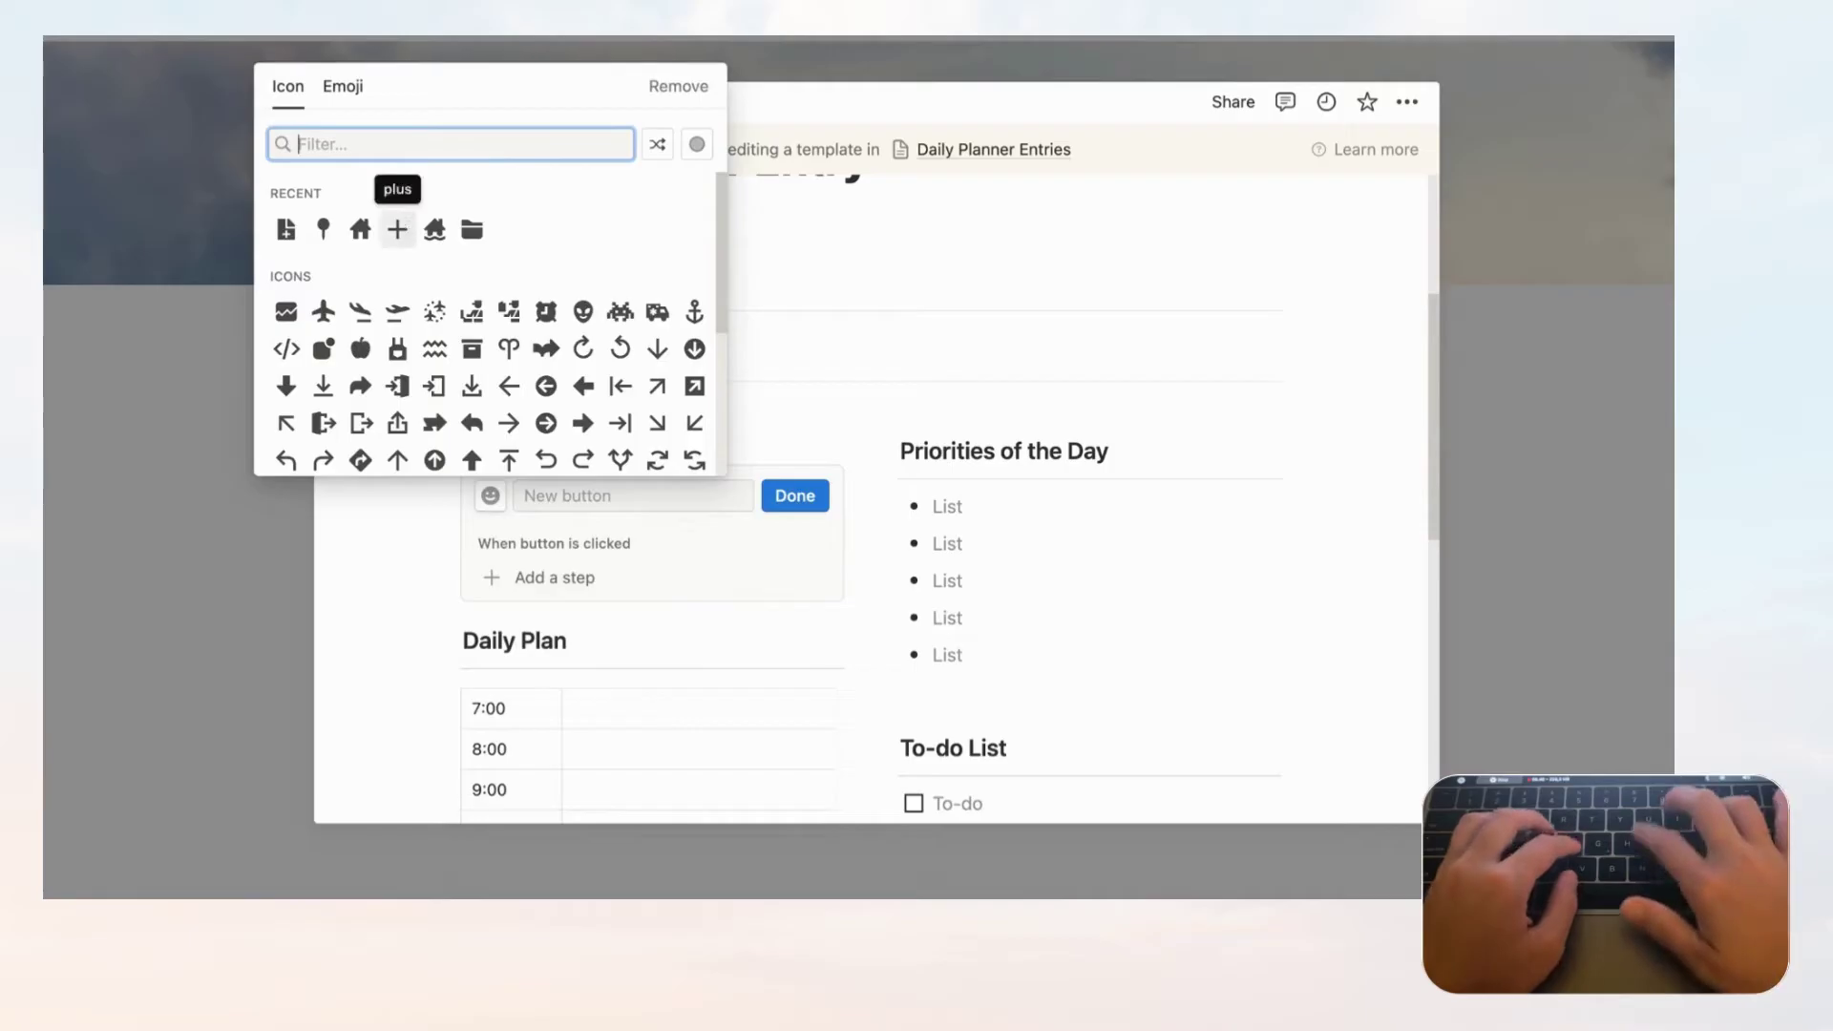
pyautogui.write('house')
pyautogui.moveTo(291, 212)
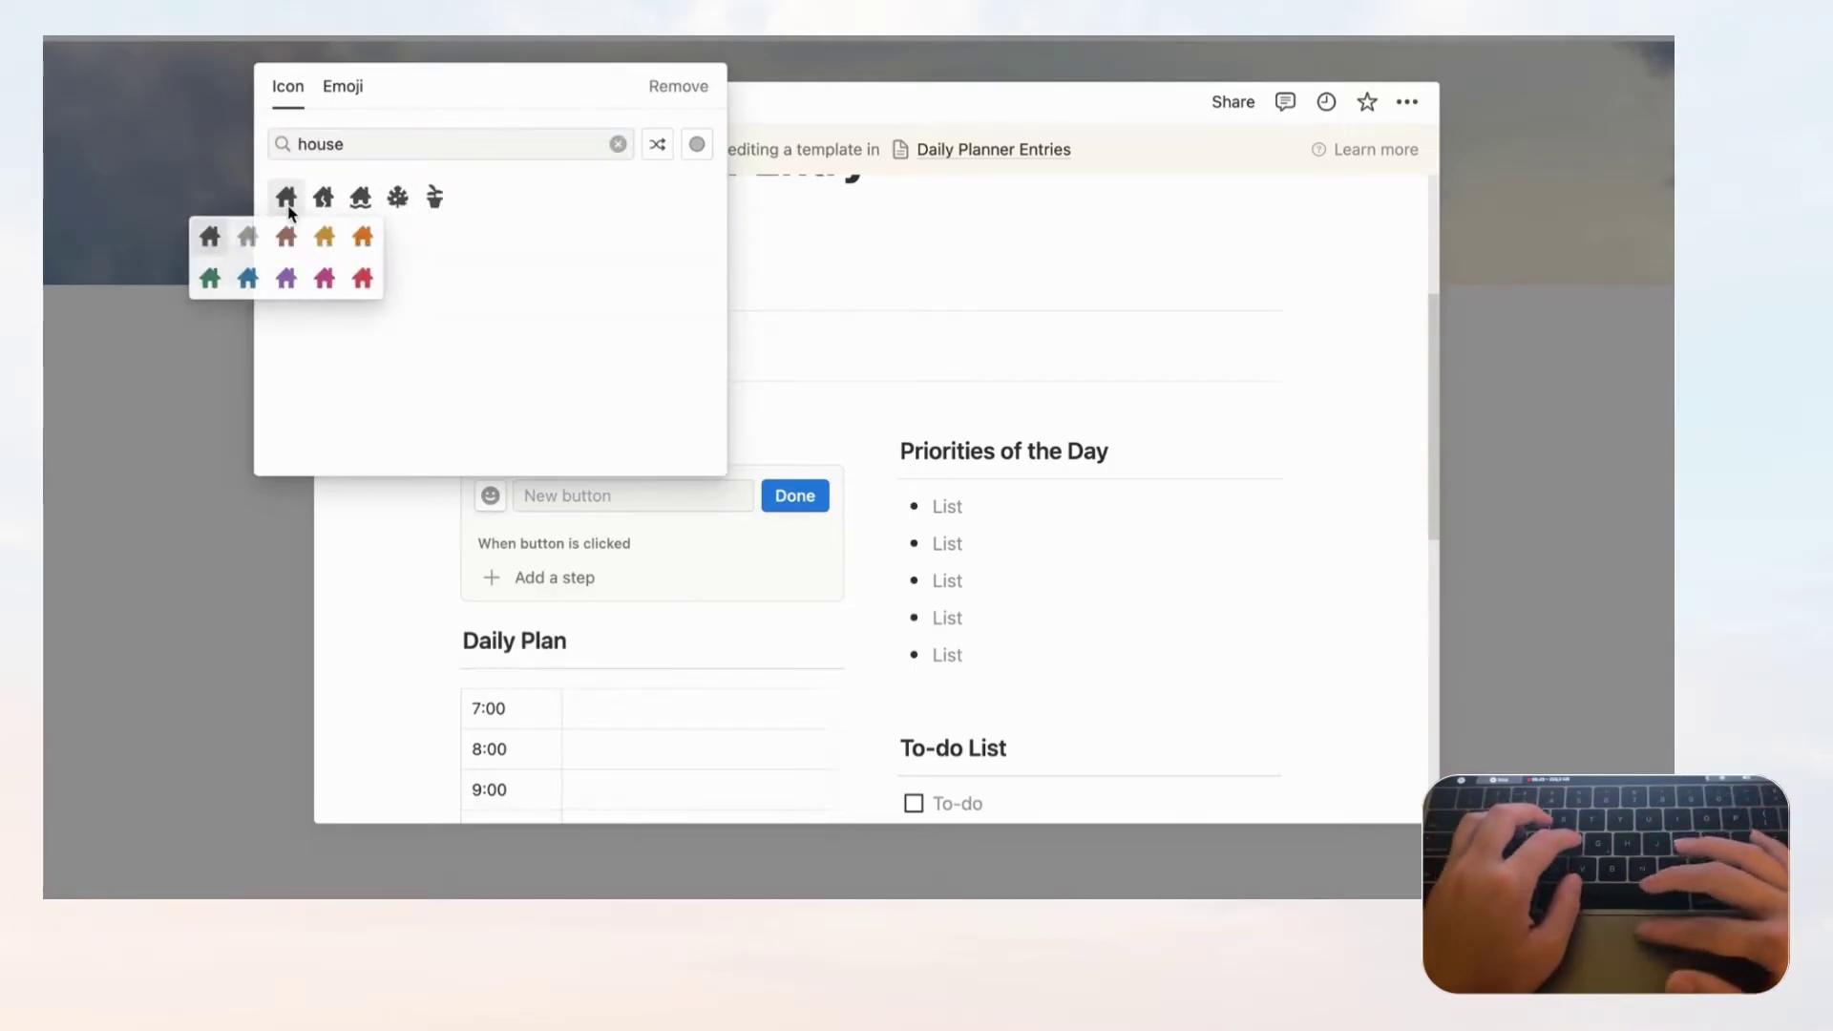
pyautogui.click(211, 238)
pyautogui.click(562, 496)
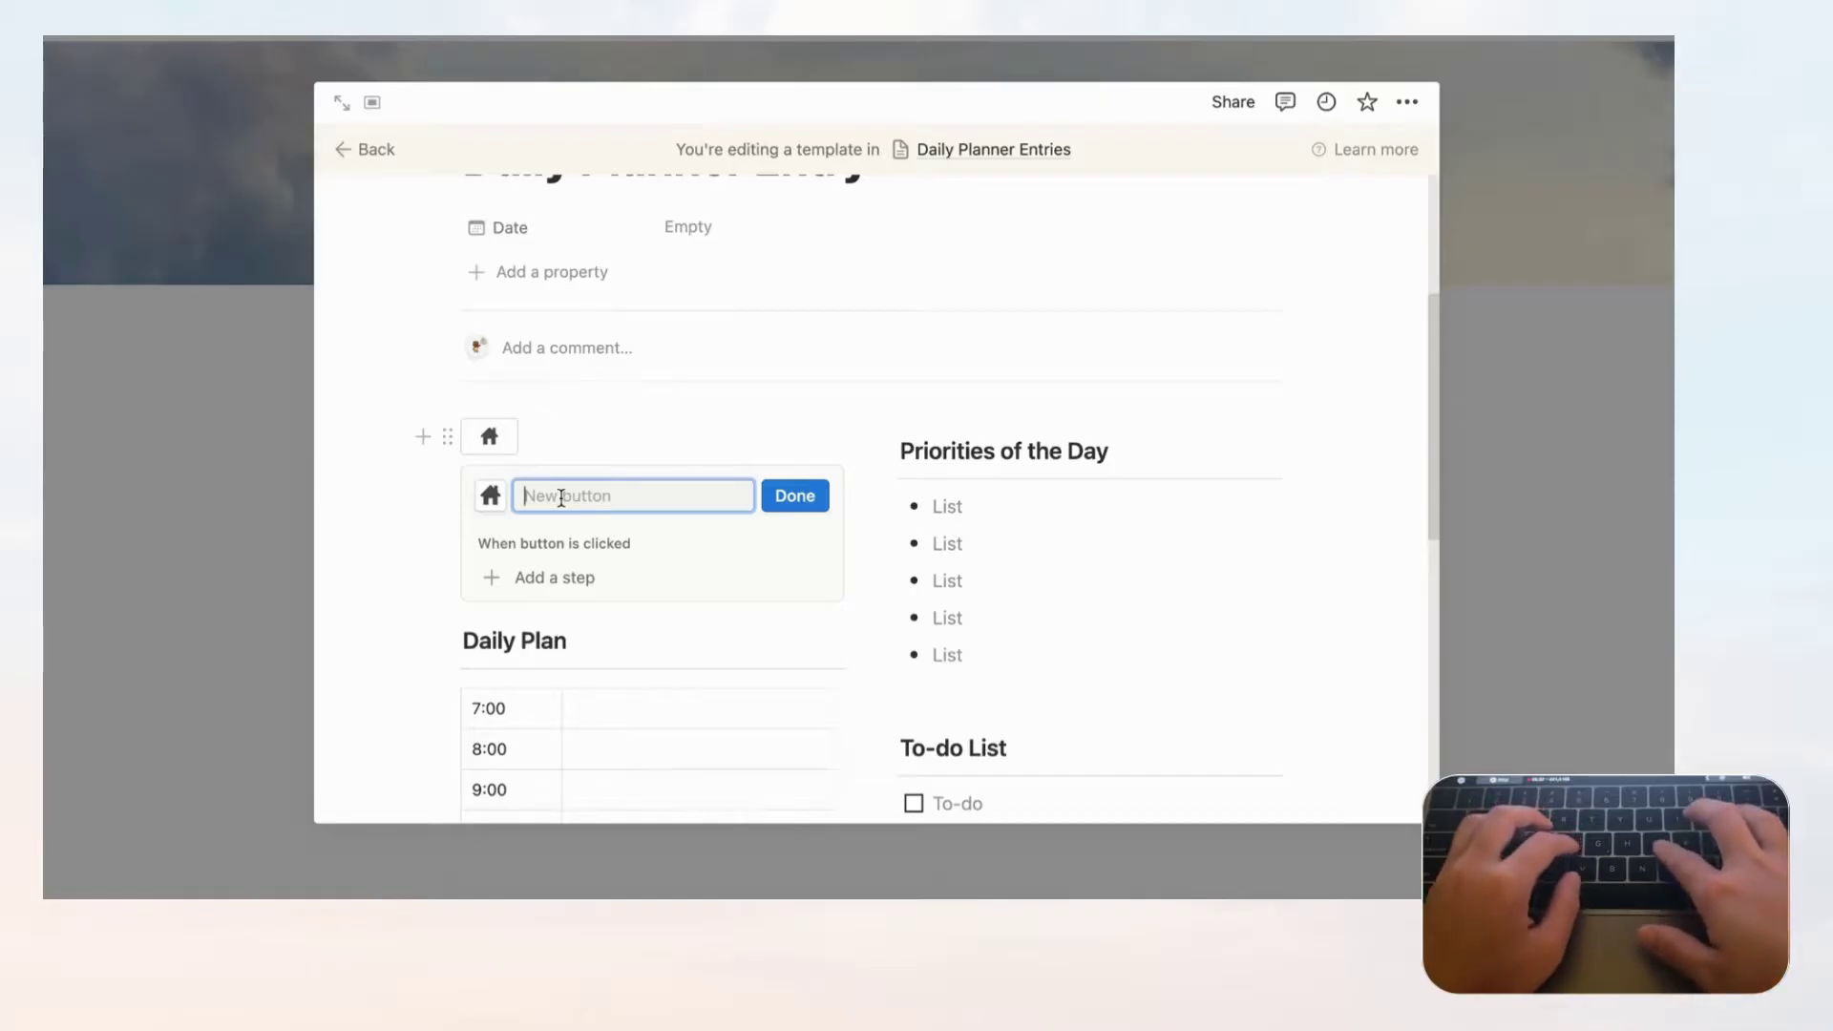
pyautogui.write('Back to Daily Planner')
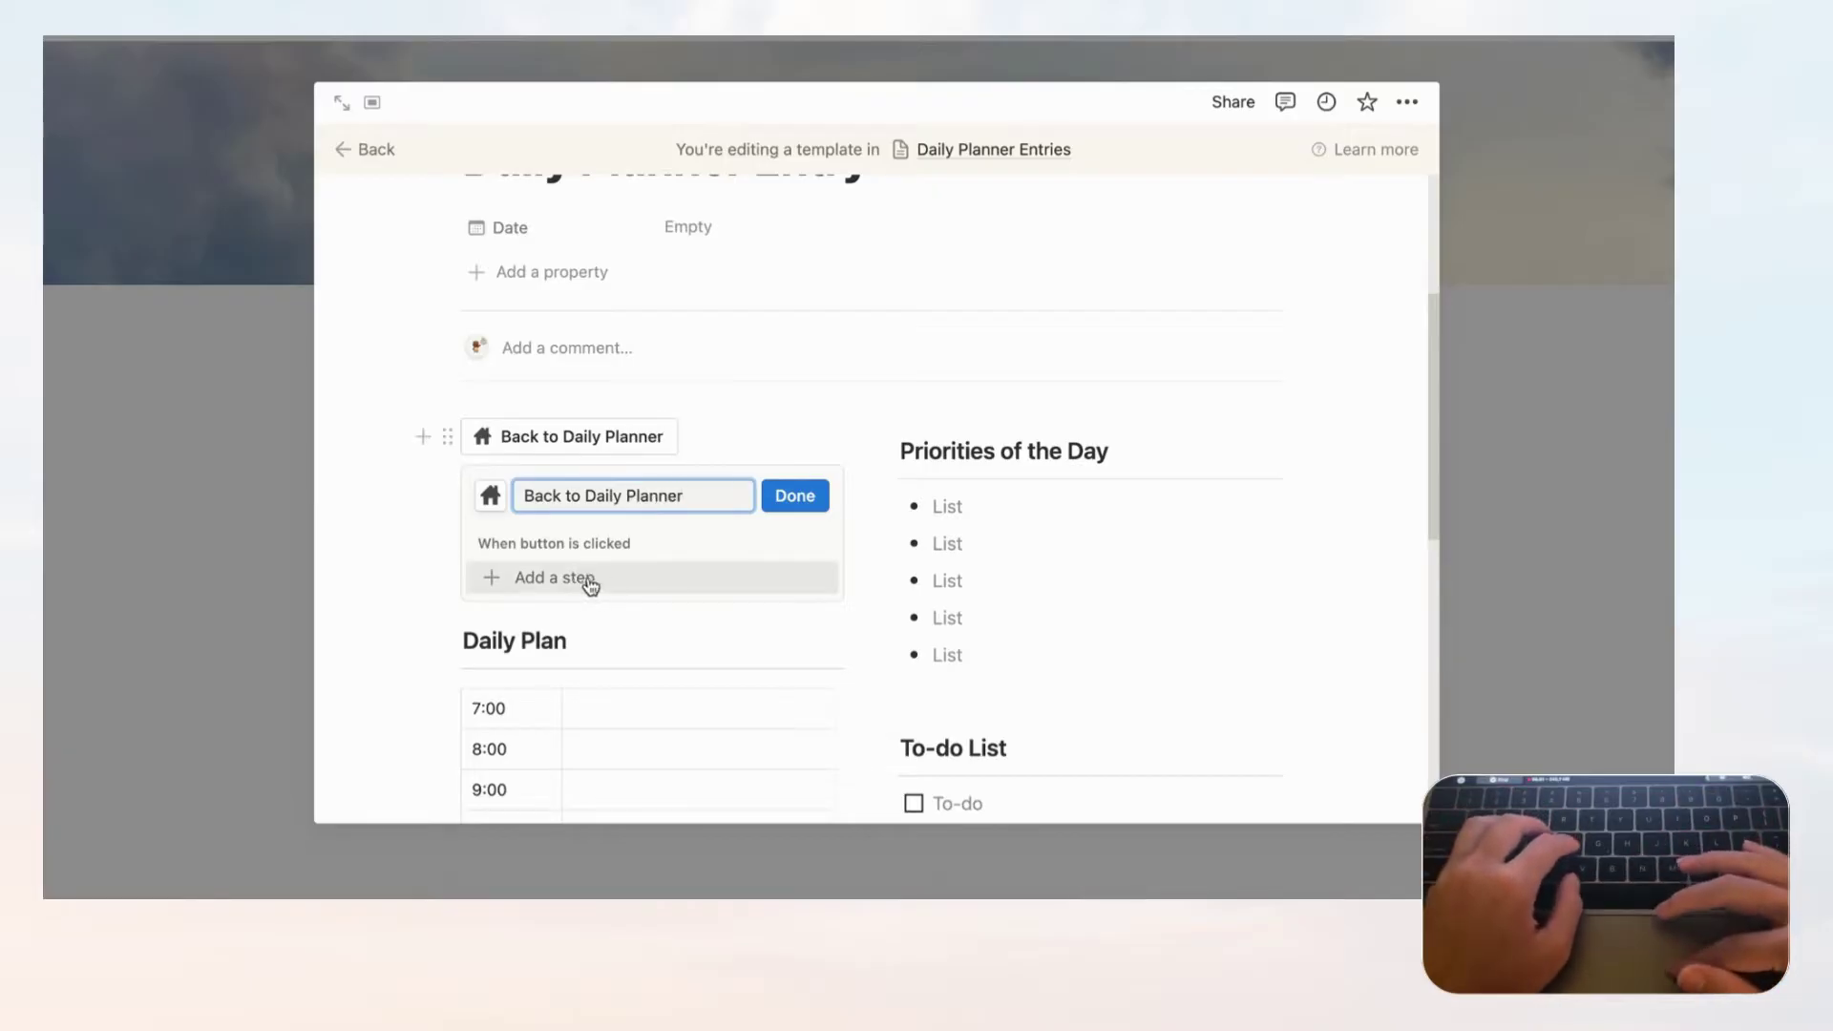
# - Set the button to open the Daily Planner page as a full page, then leave the template
pyautogui.click(591, 584)
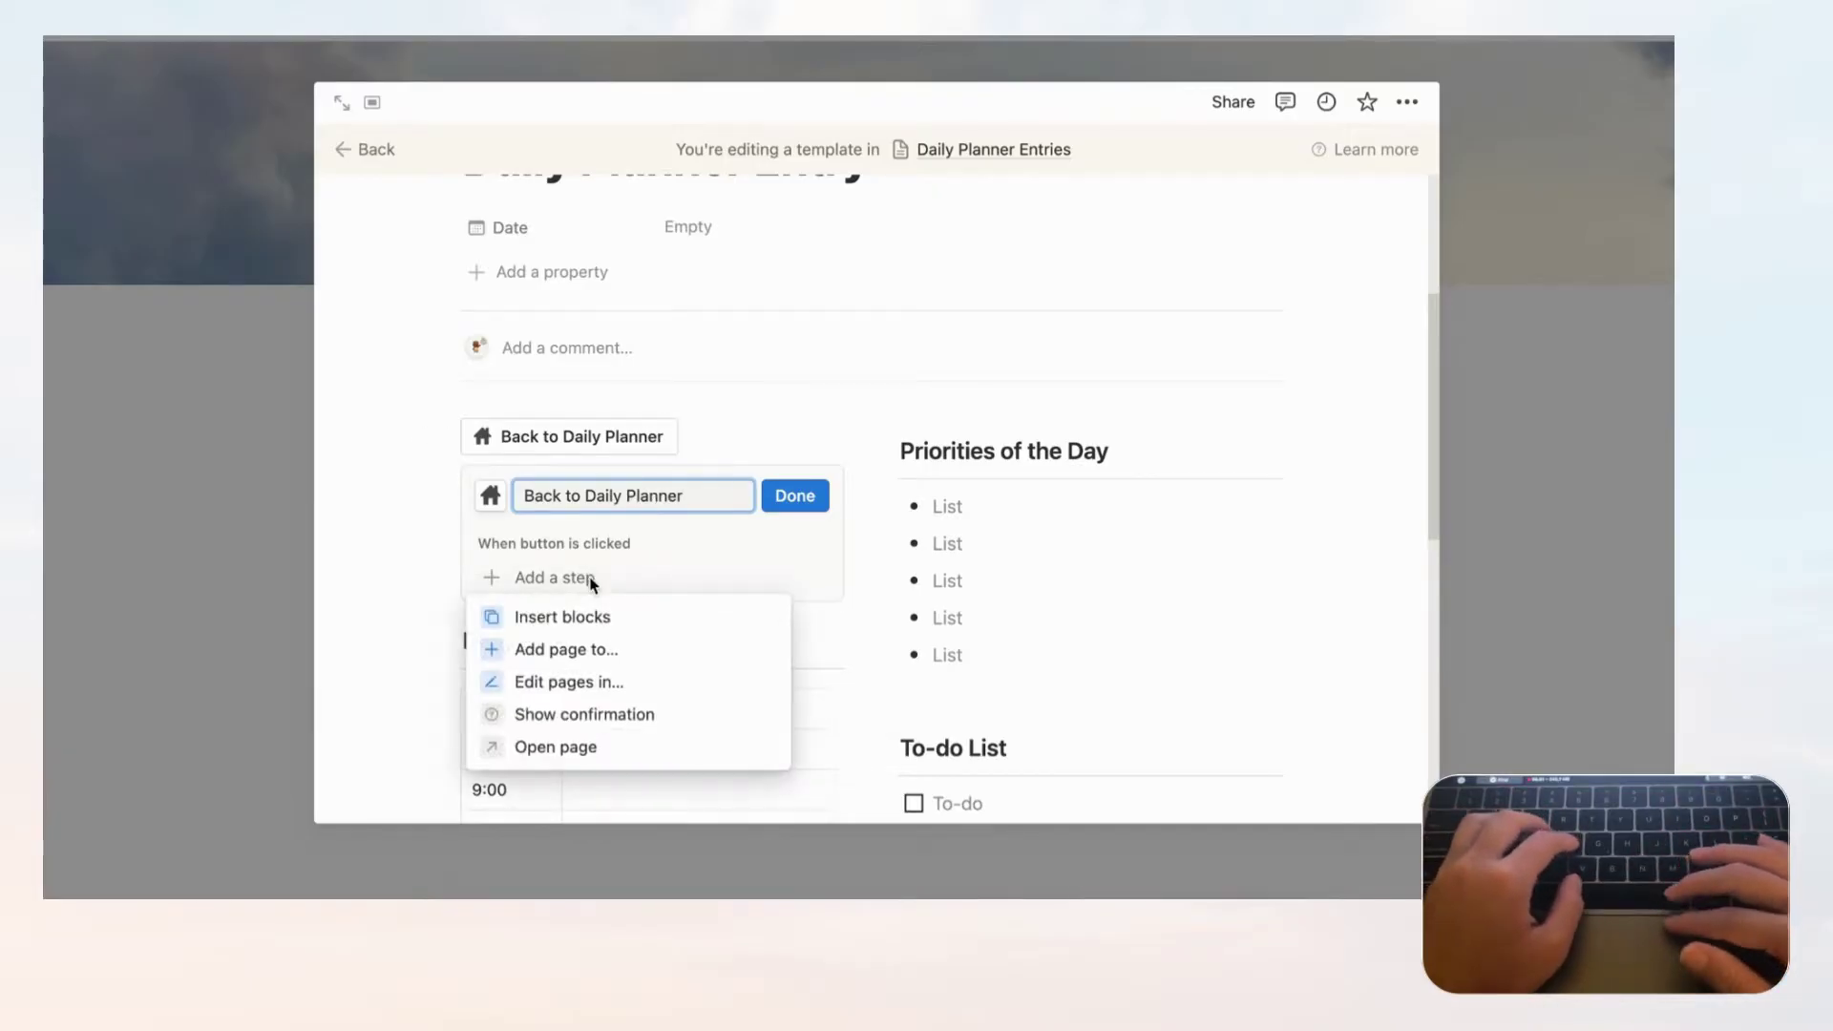
pyautogui.click(592, 751)
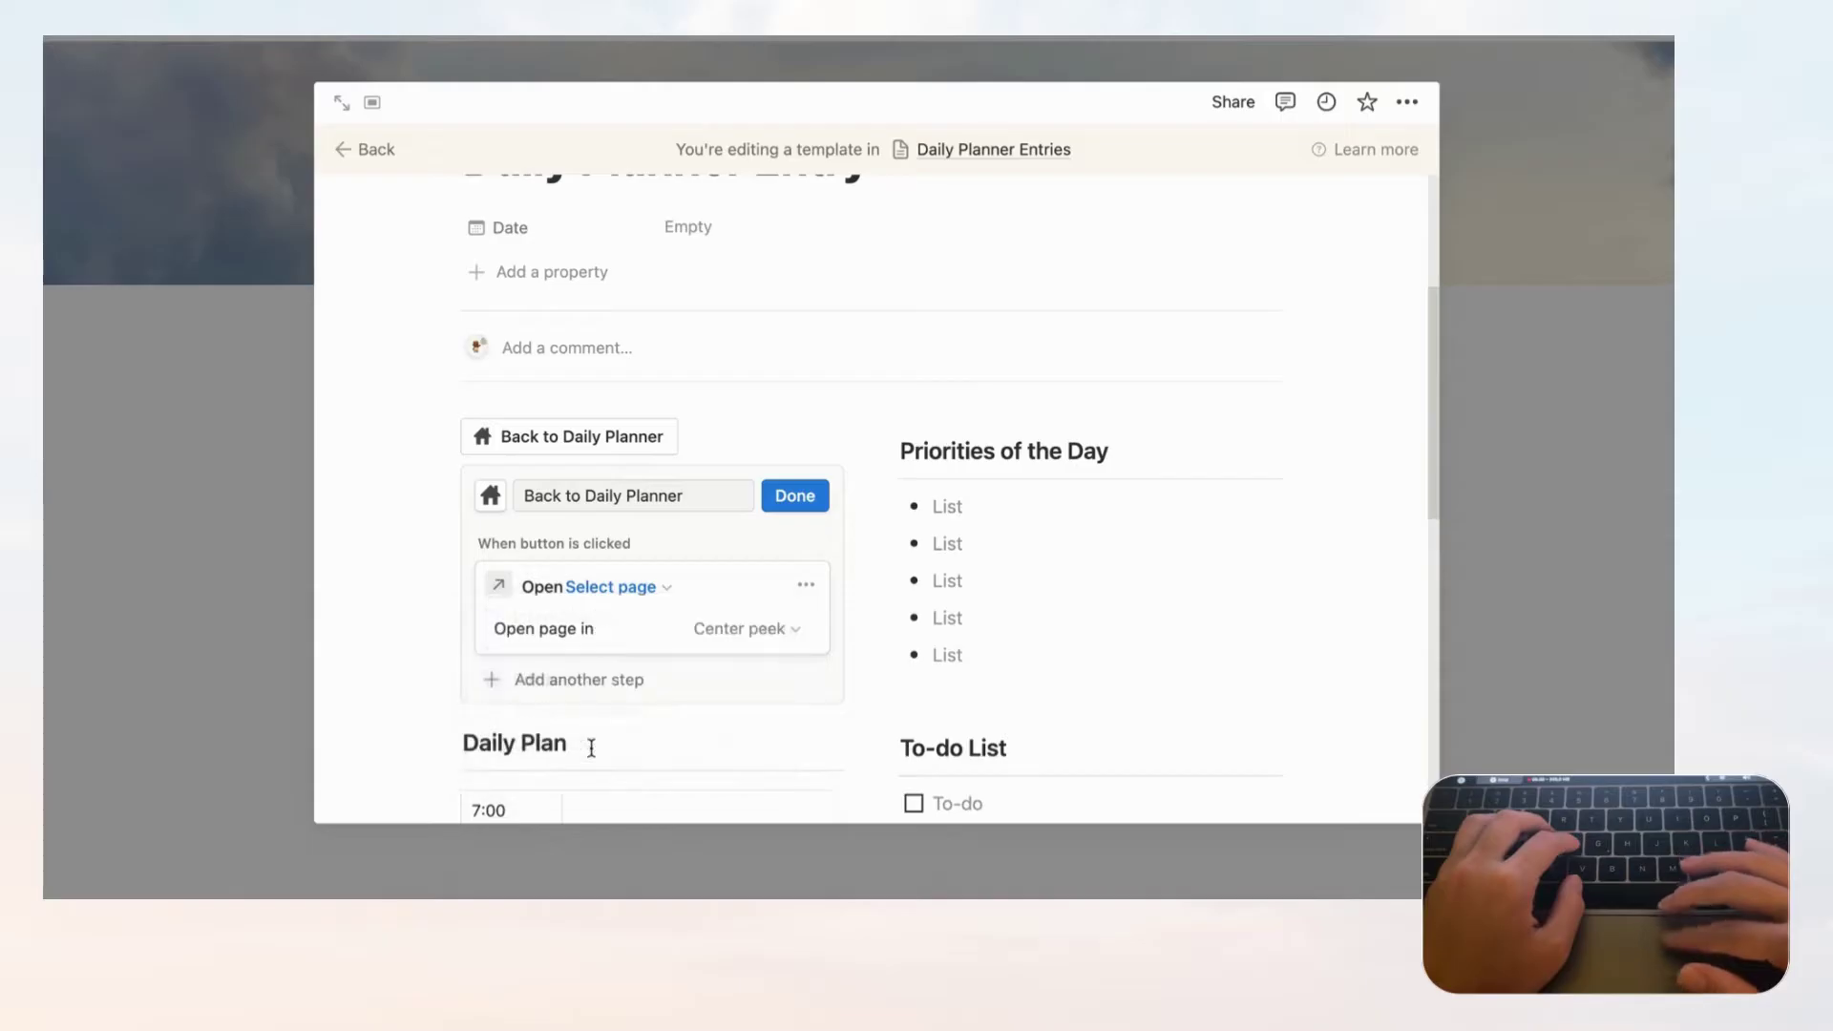
pyautogui.click(611, 587)
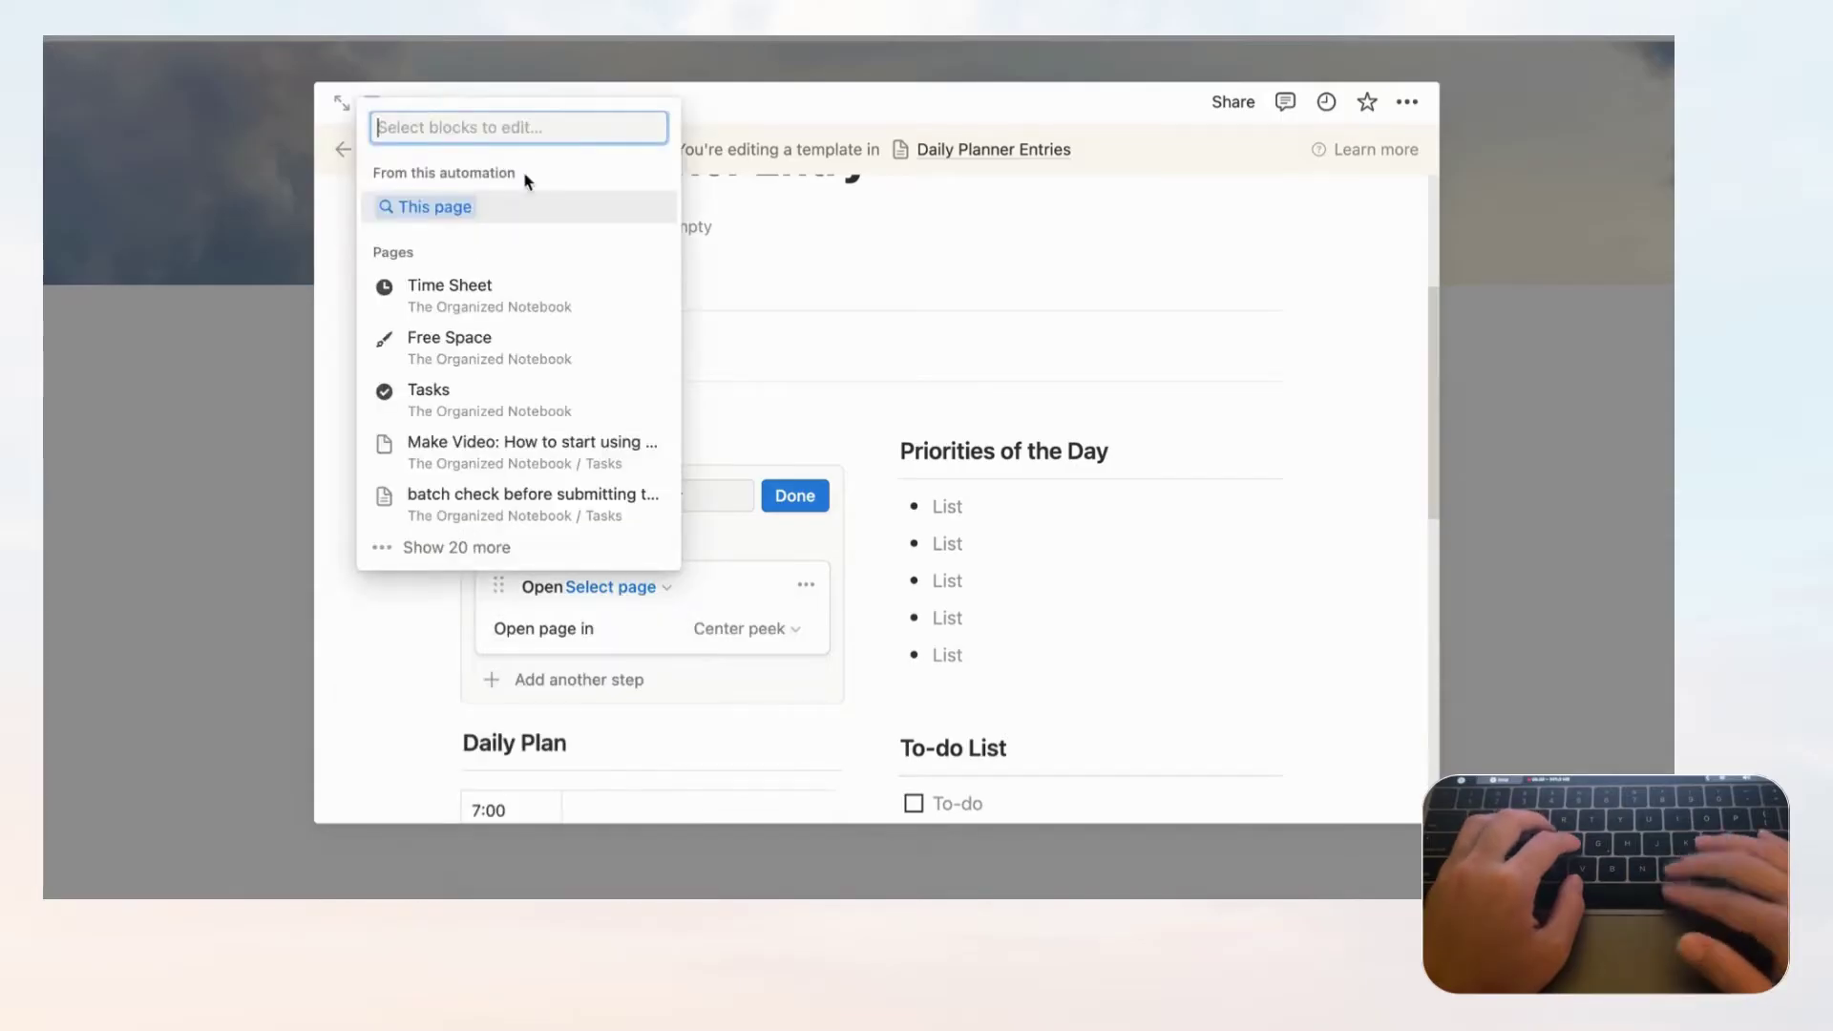
pyautogui.write('dai')
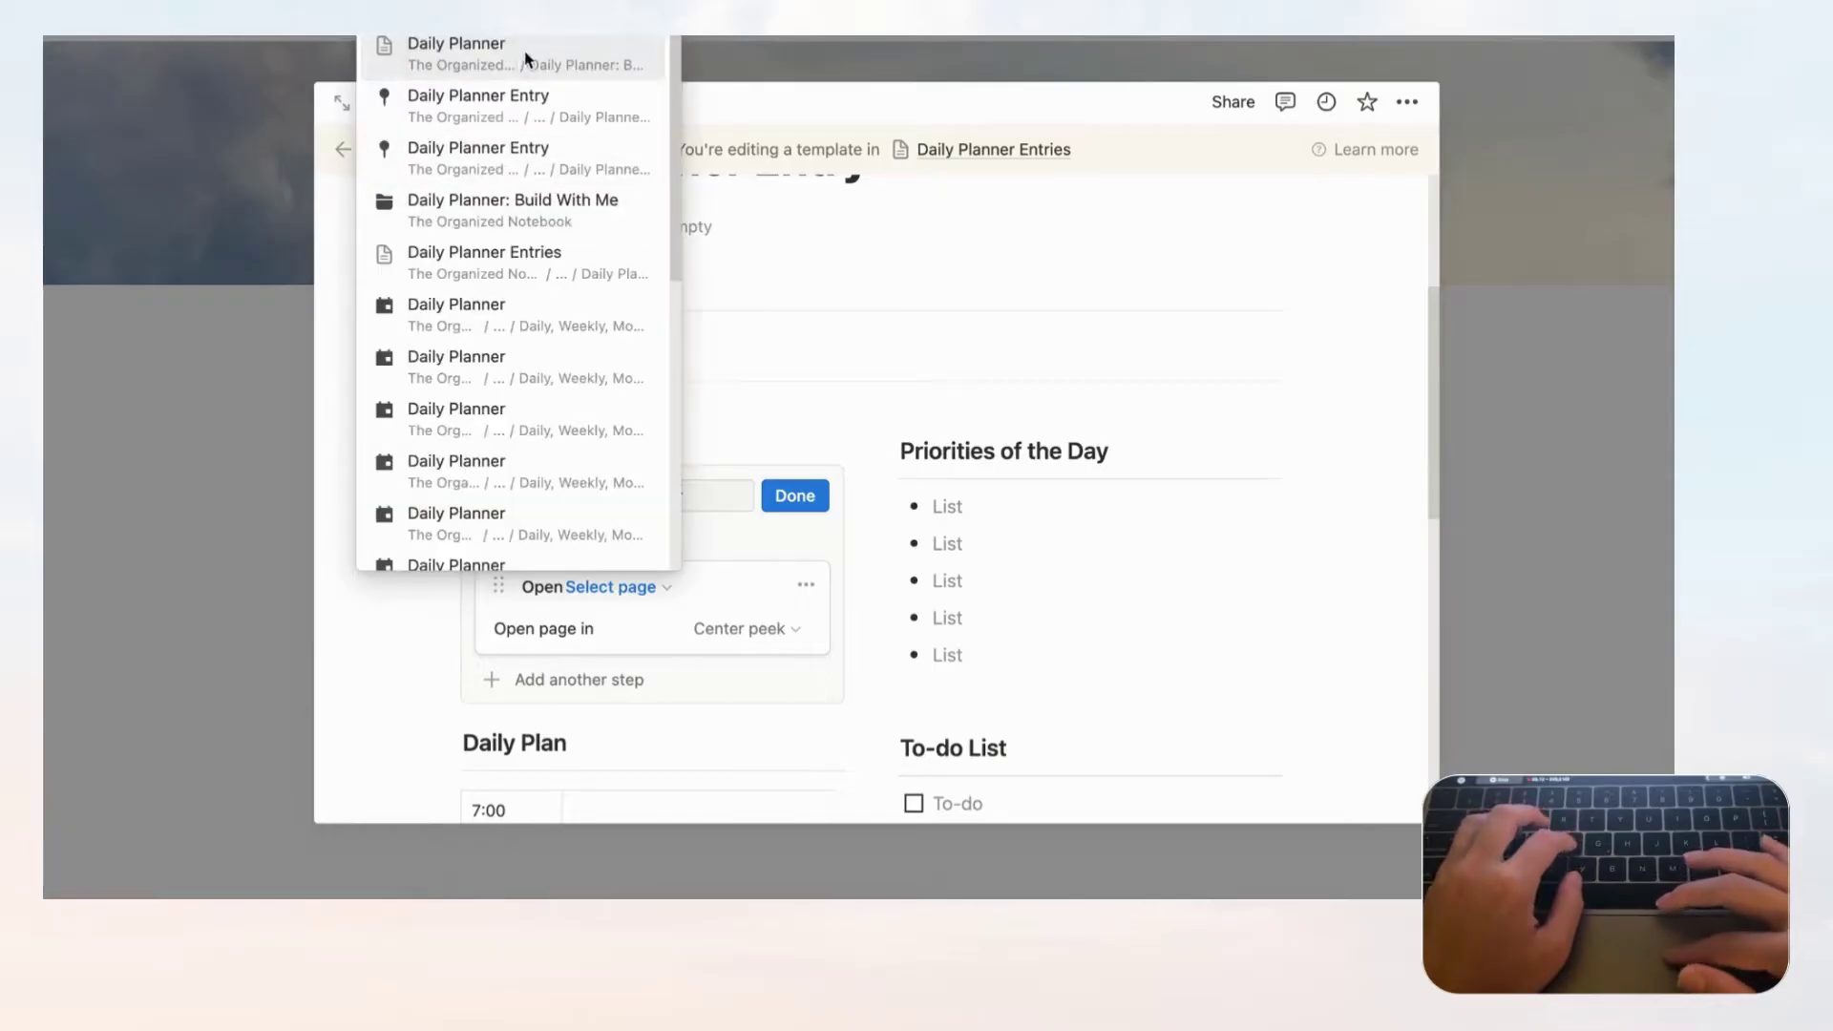
pyautogui.click(506, 58)
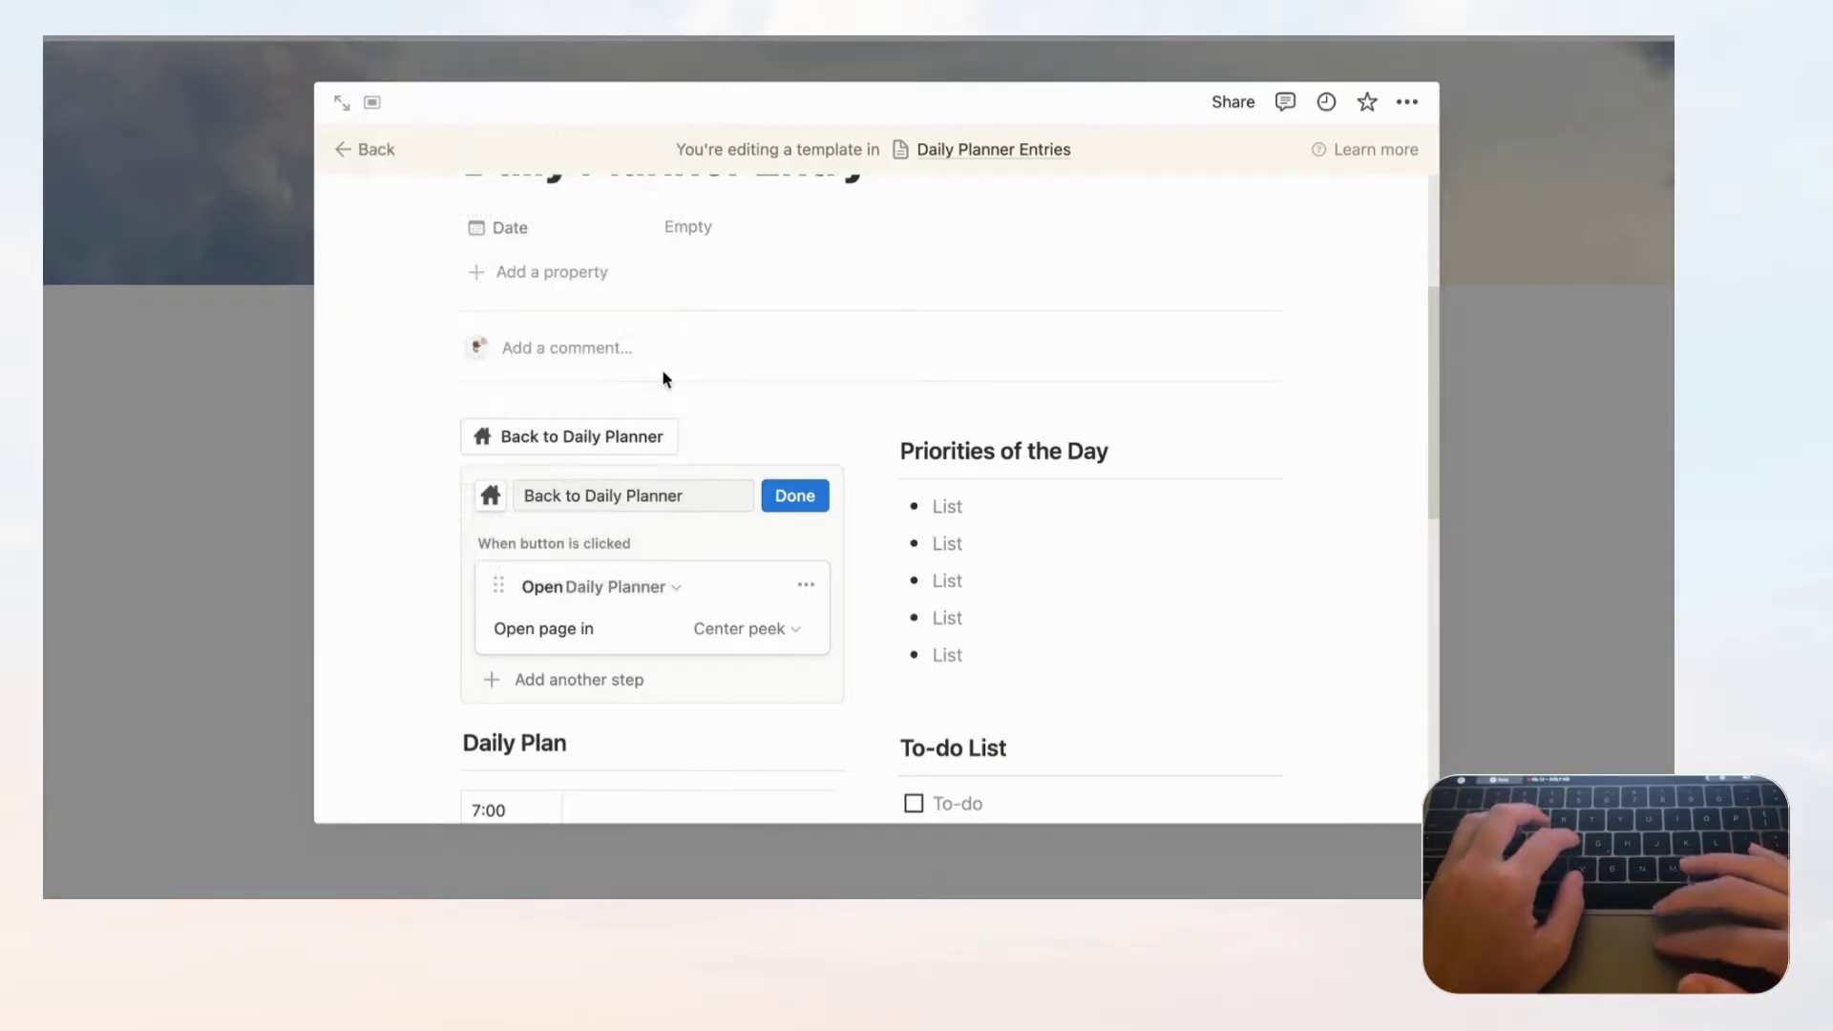
pyautogui.click(788, 630)
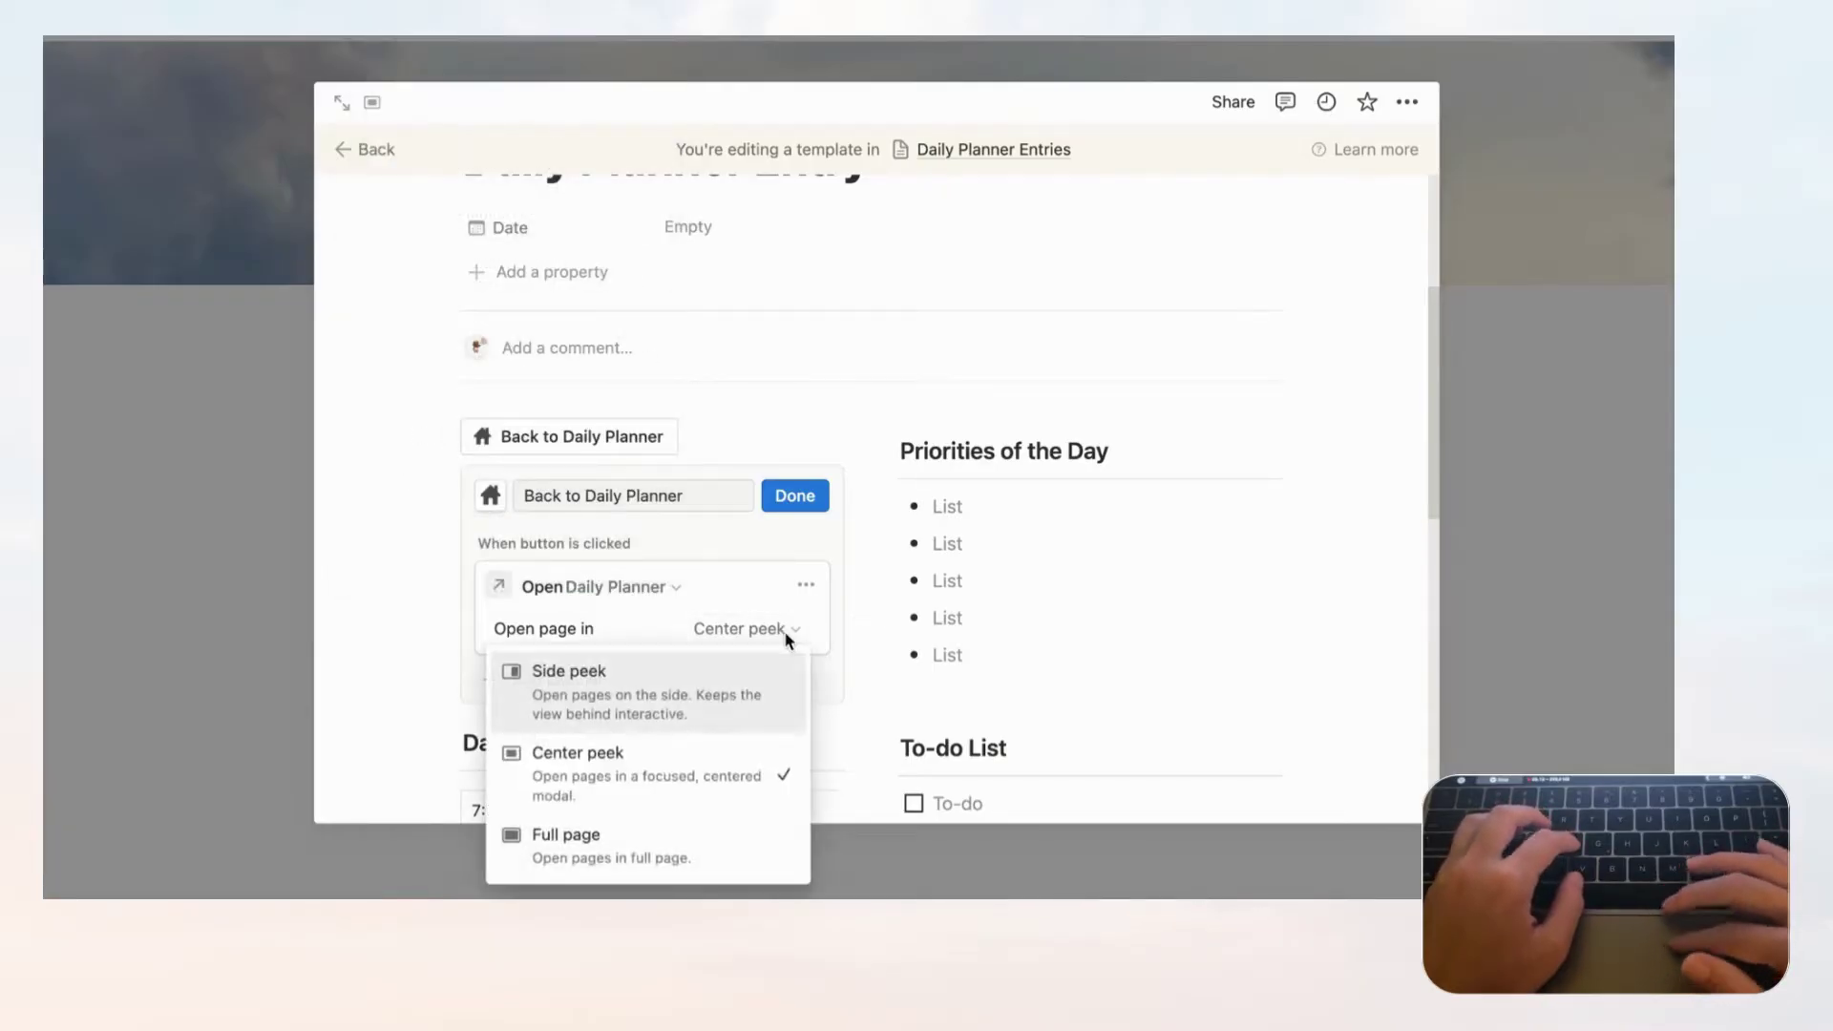
pyautogui.click(692, 848)
pyautogui.click(793, 497)
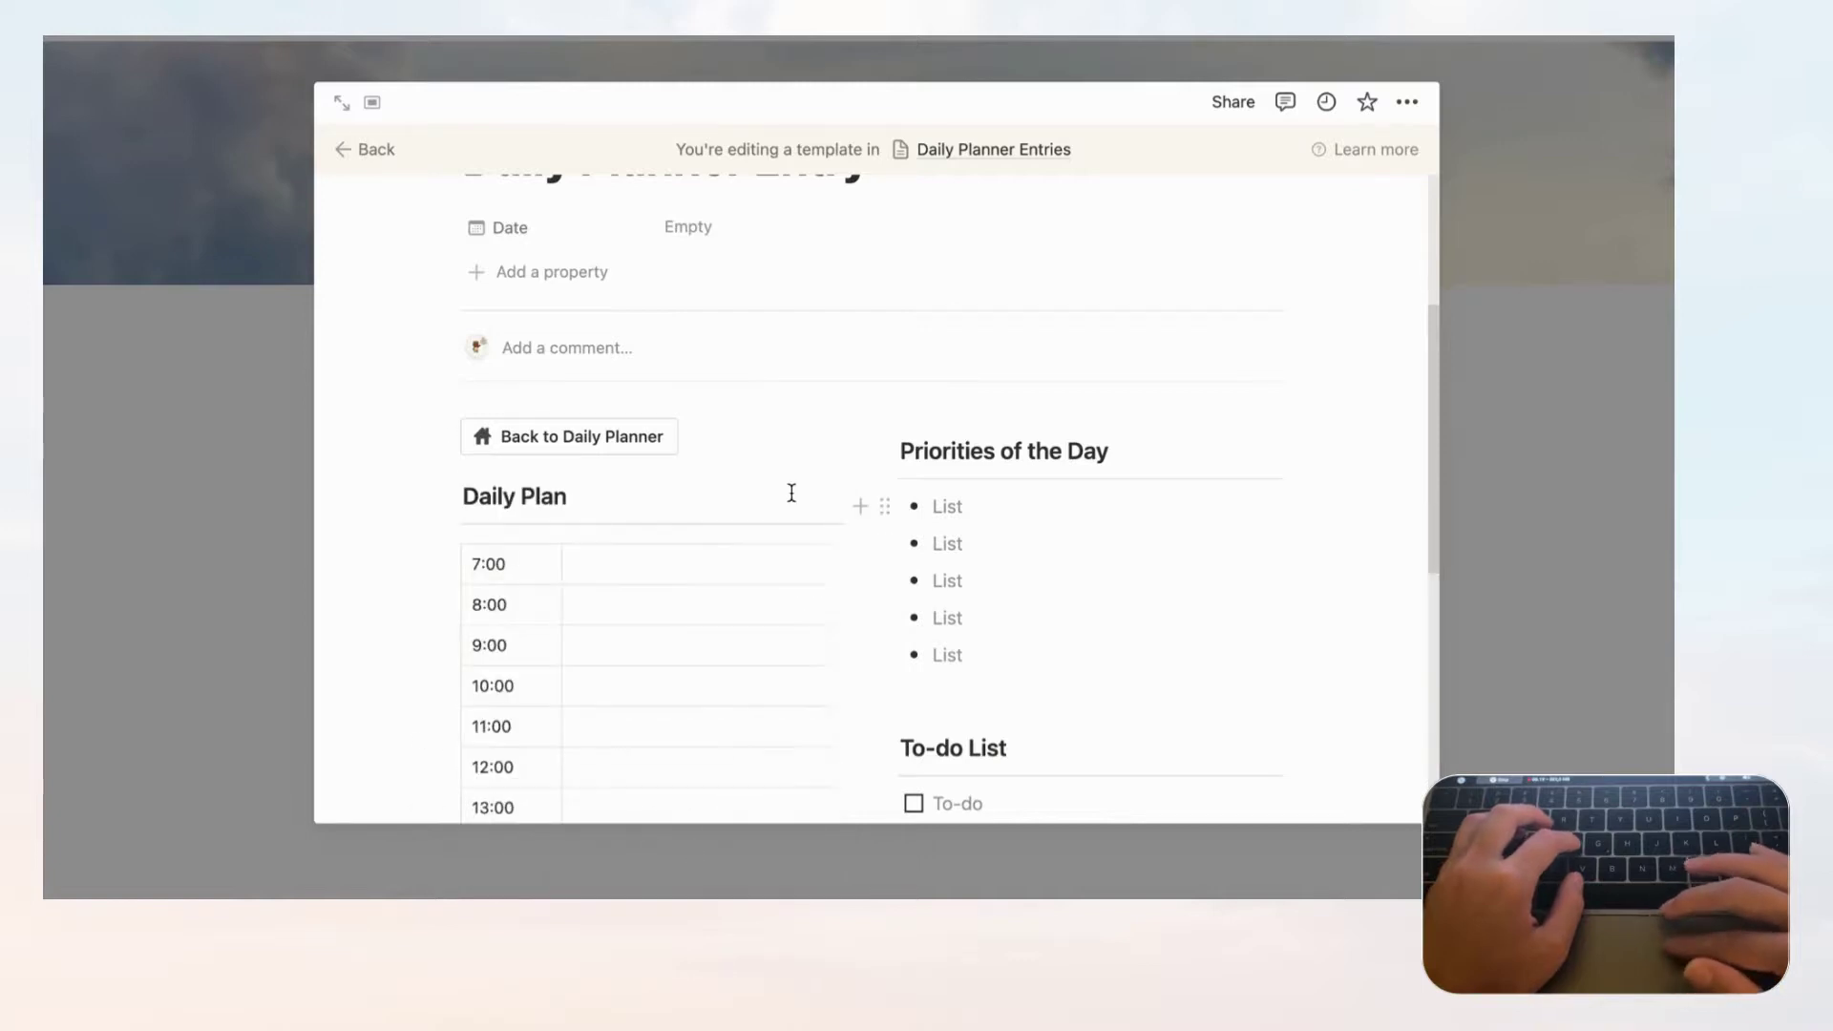
pyautogui.click(373, 150)
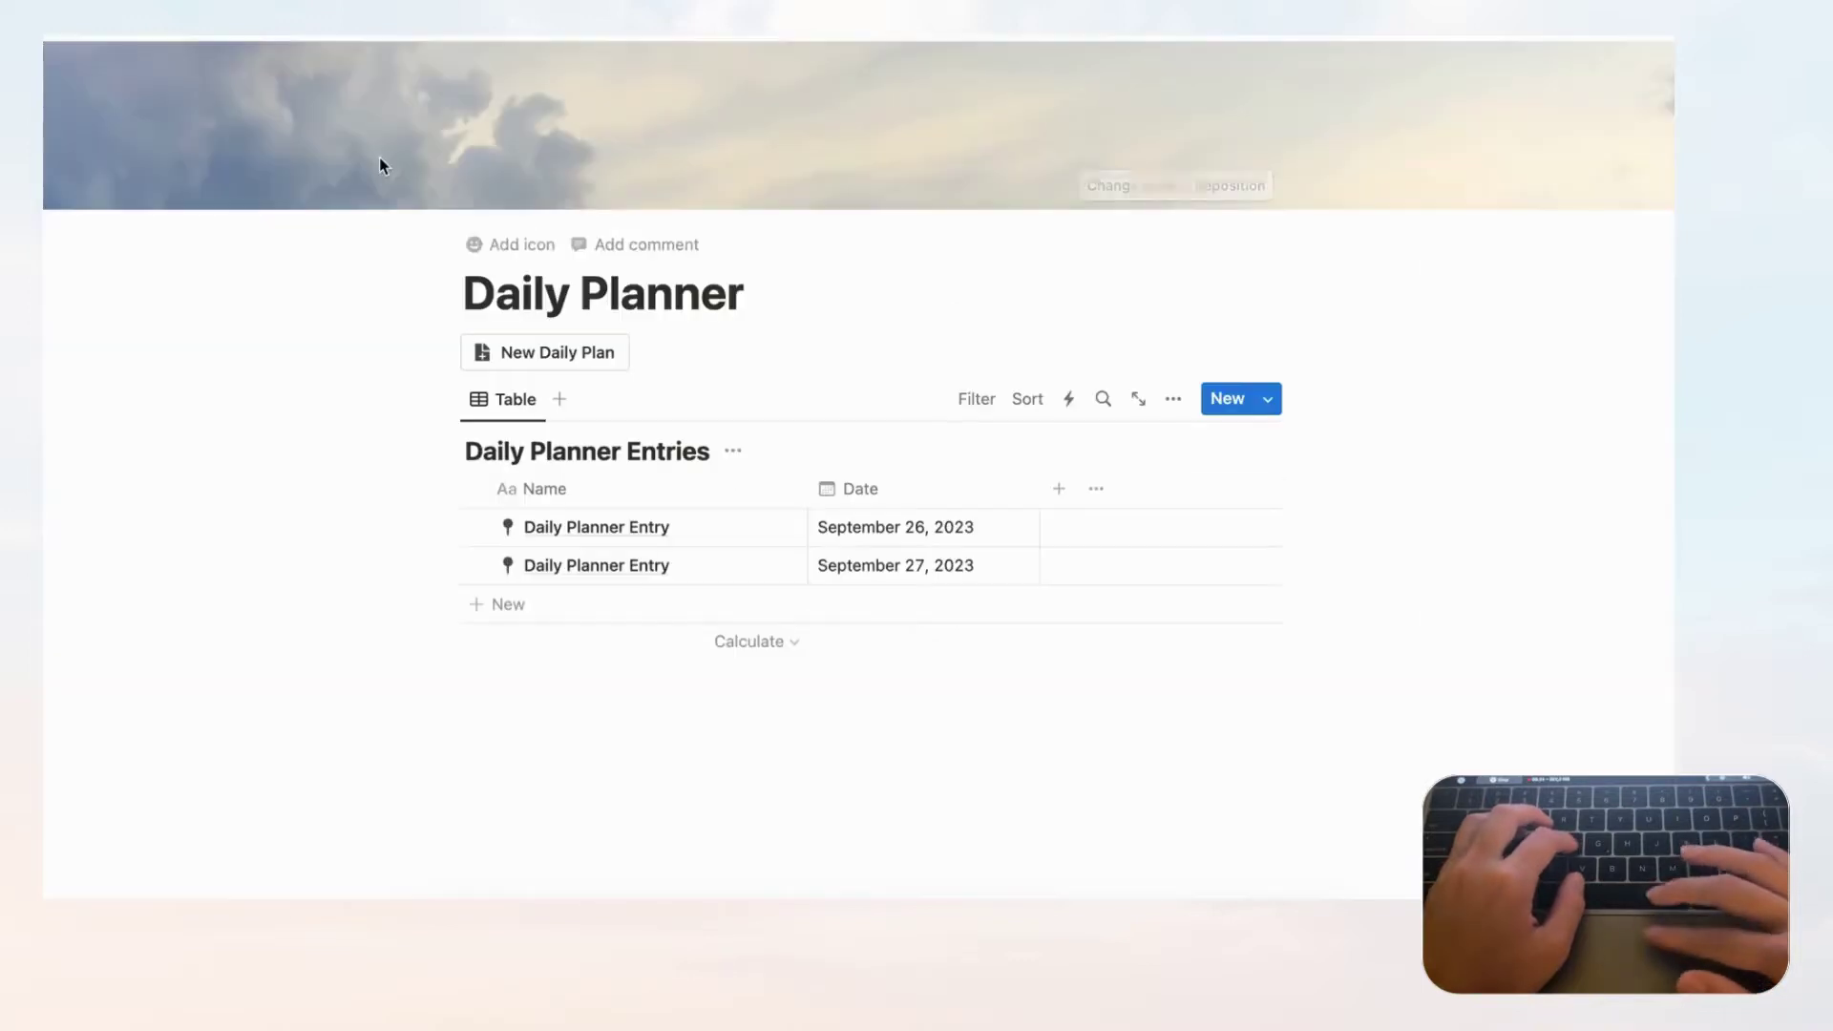
# - Create a new Daily Plan entry dated Sep 29, 2023, then return with the Back to Daily Planner button
pyautogui.click(585, 361)
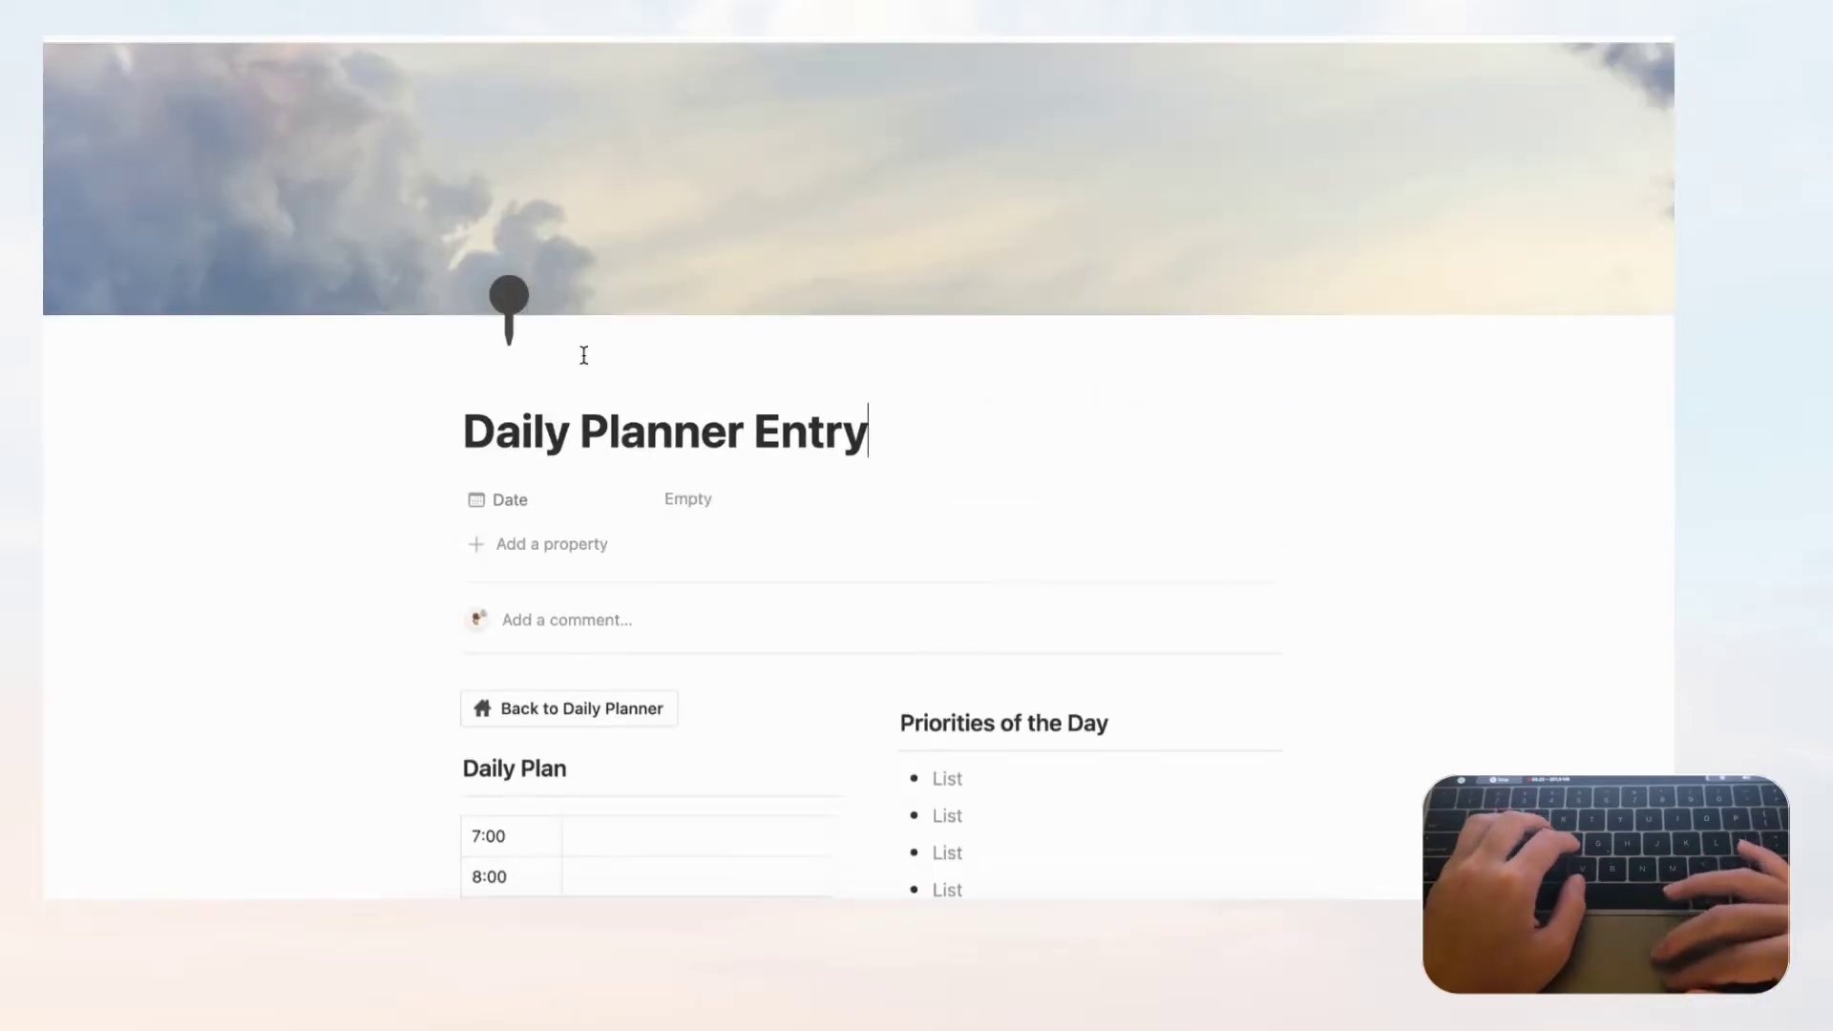
pyautogui.scroll(-5, 584, 356)
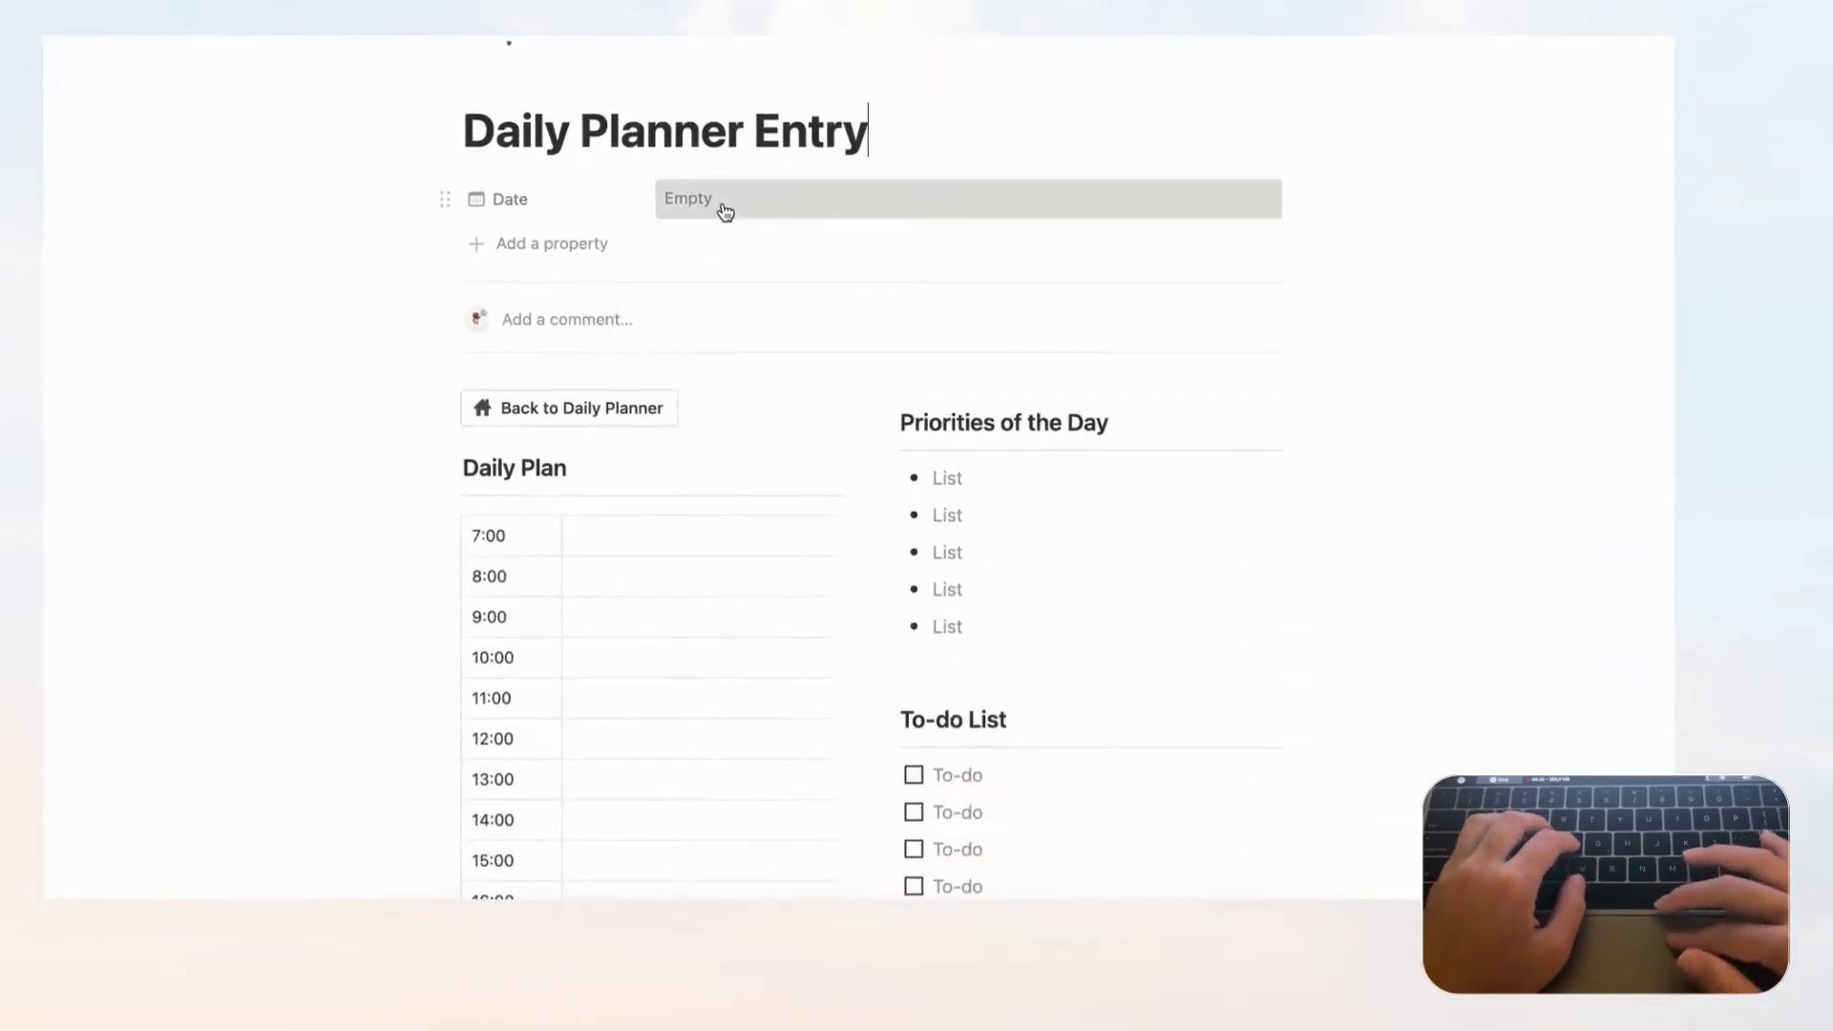
pyautogui.click(722, 206)
pyautogui.click(851, 519)
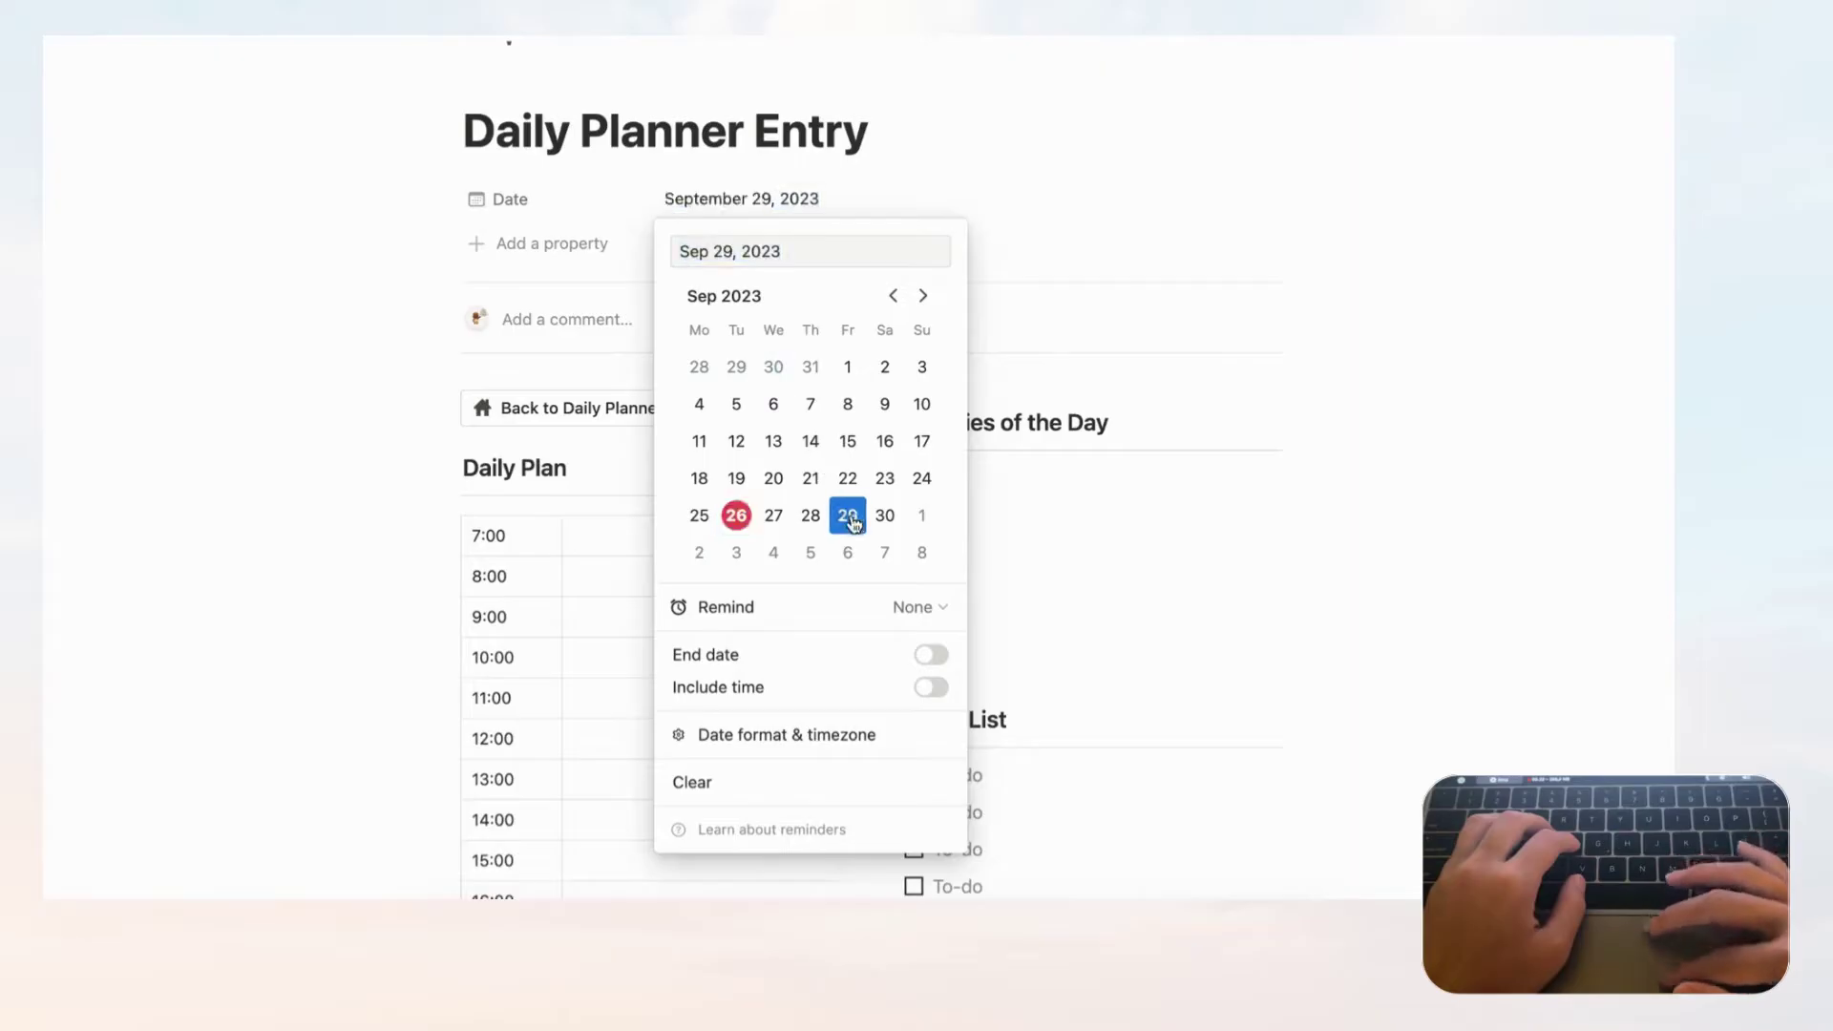
pyautogui.click(923, 189)
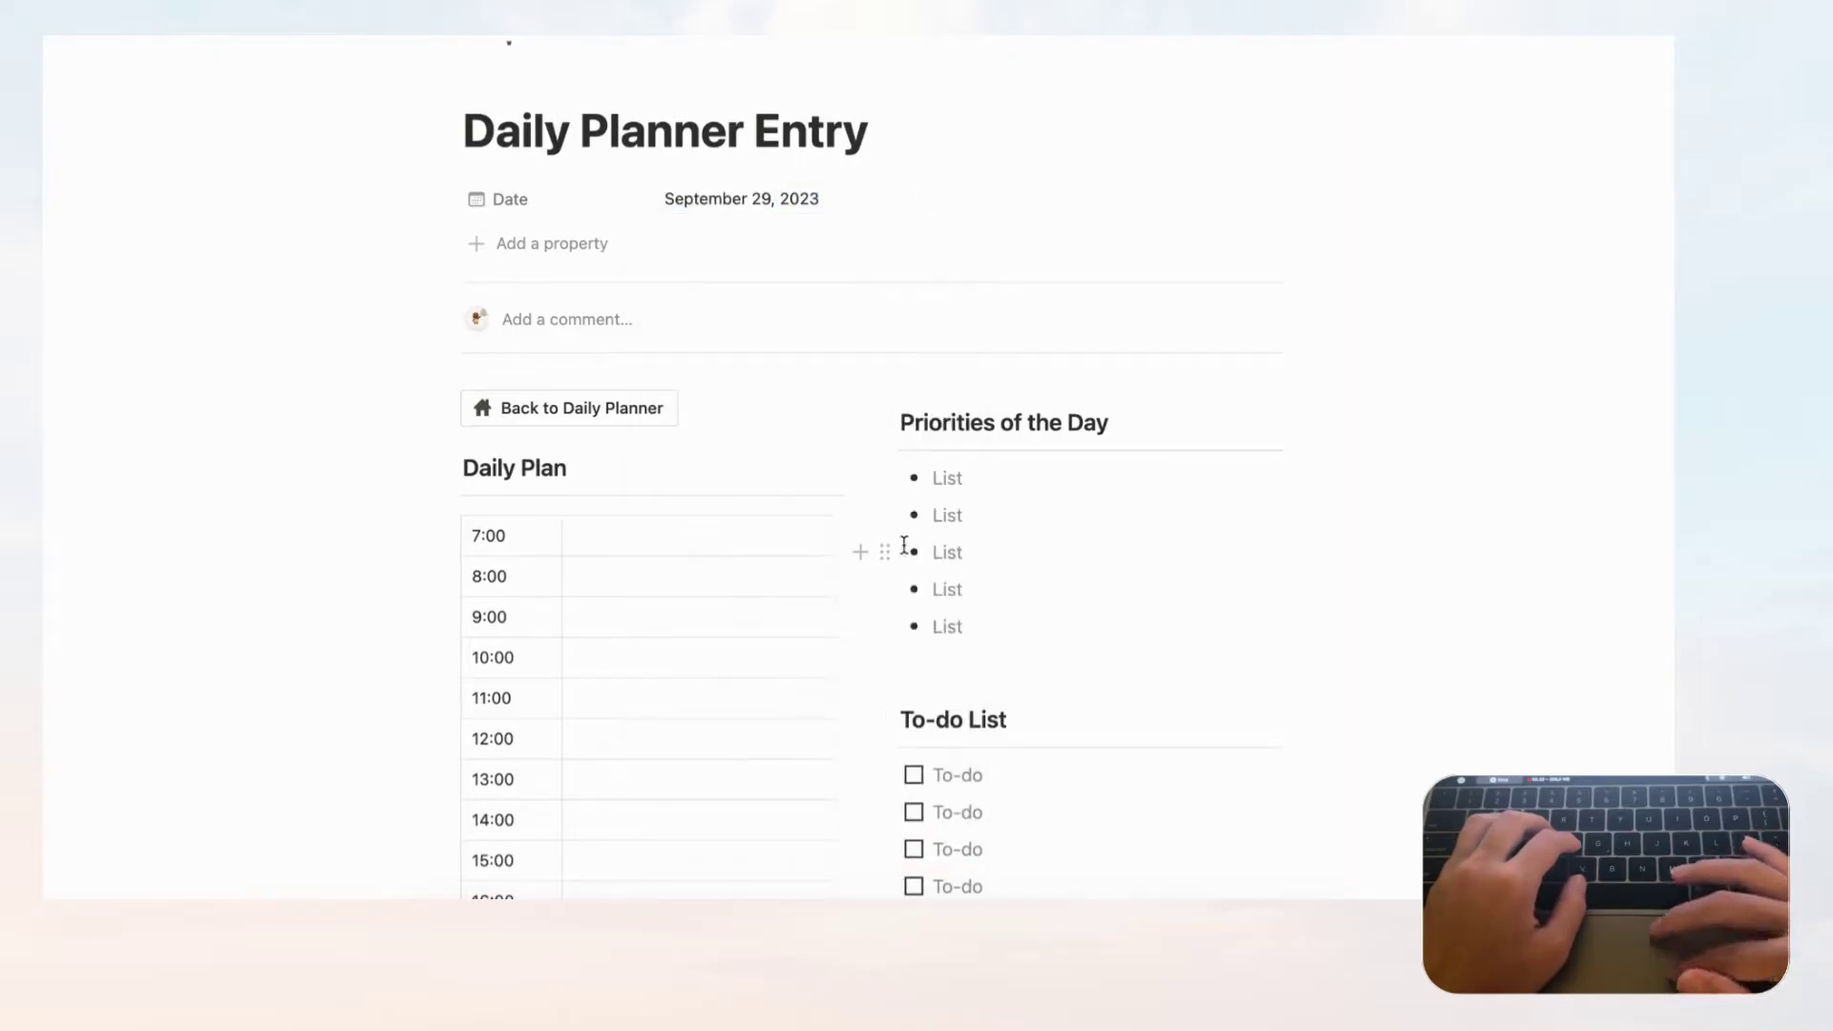
pyautogui.click(594, 415)
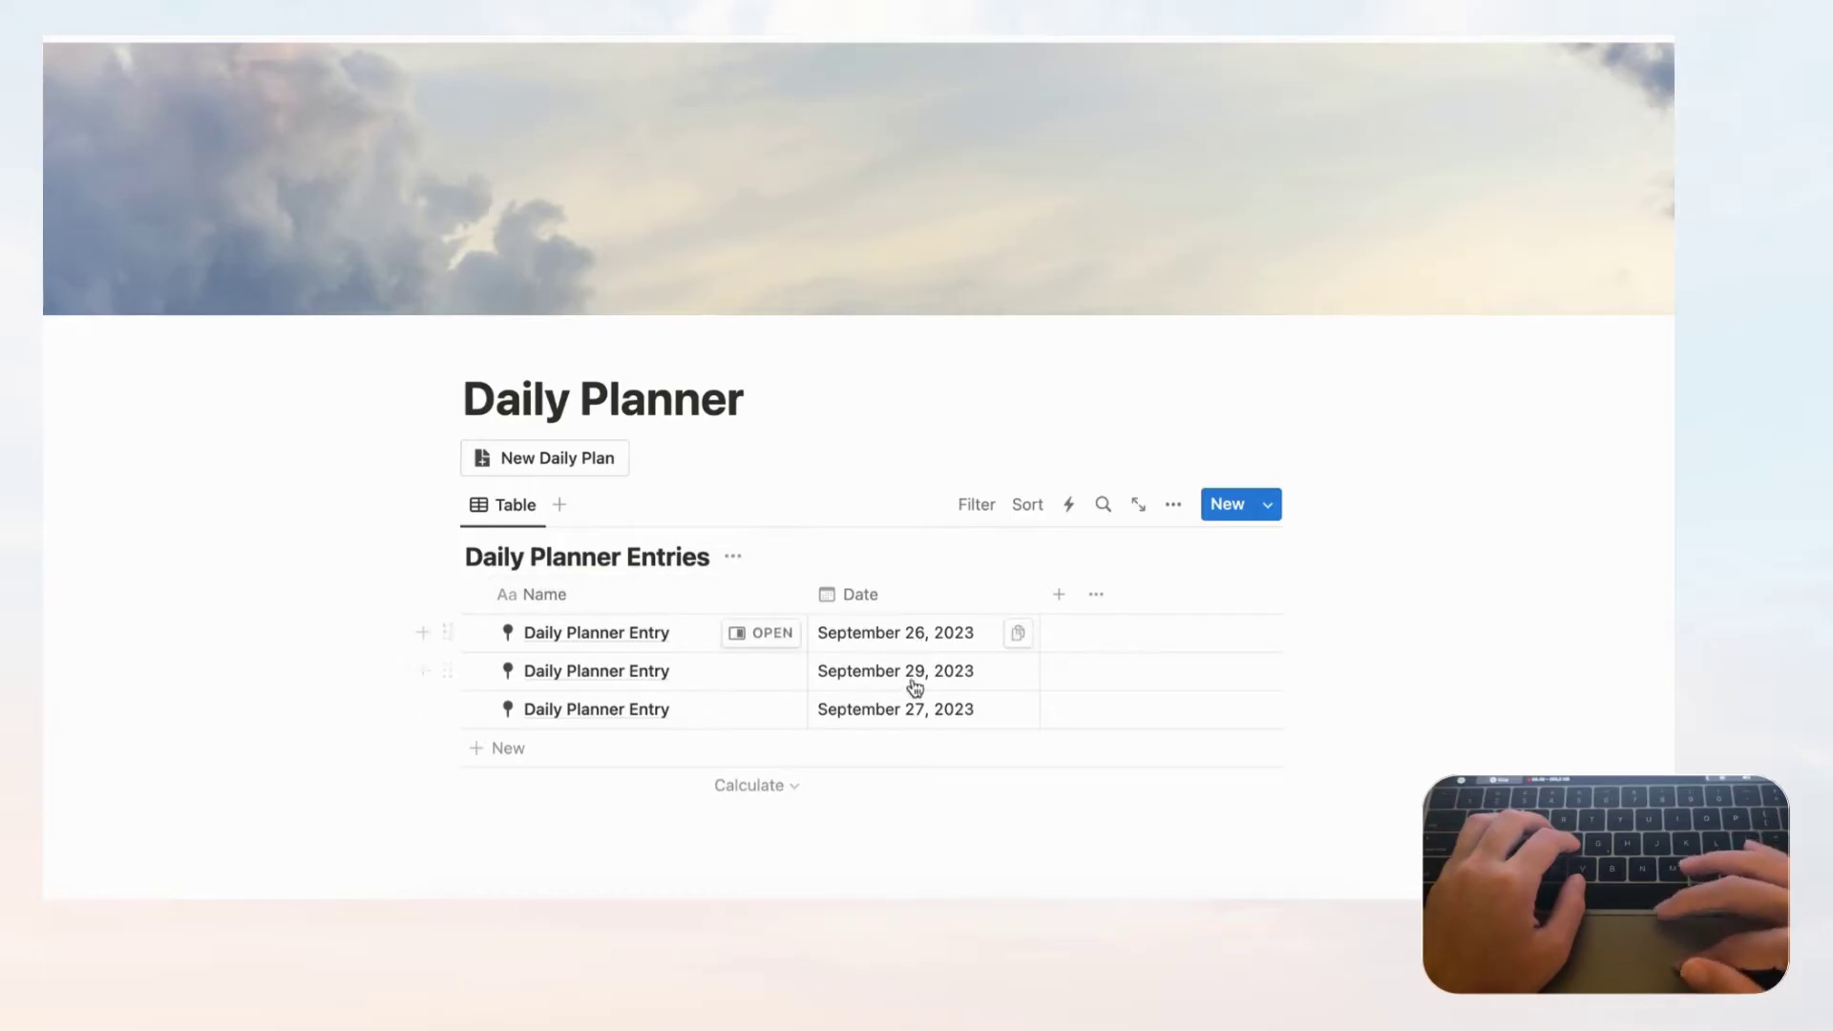
# - Sort the entries table by Date, descending, saved for everyone, so September 29 is listed first
pyautogui.scroll(-1, 914, 743)
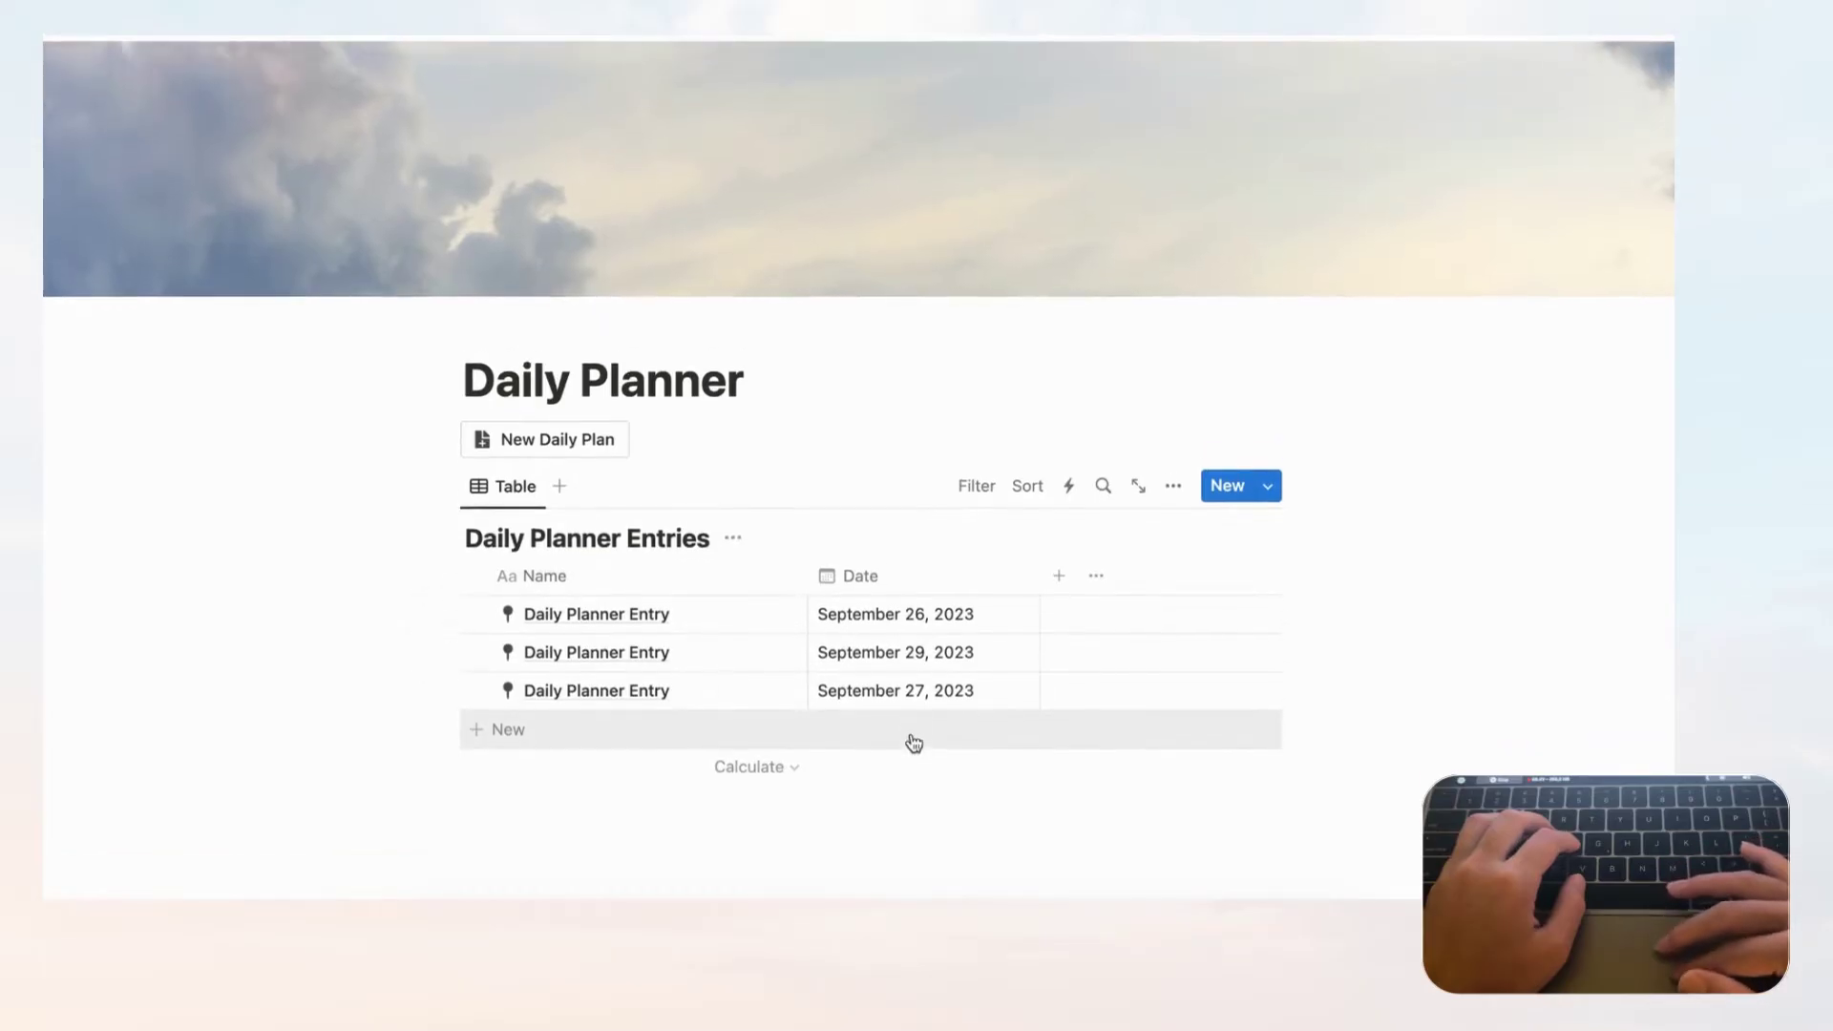
pyautogui.click(1031, 500)
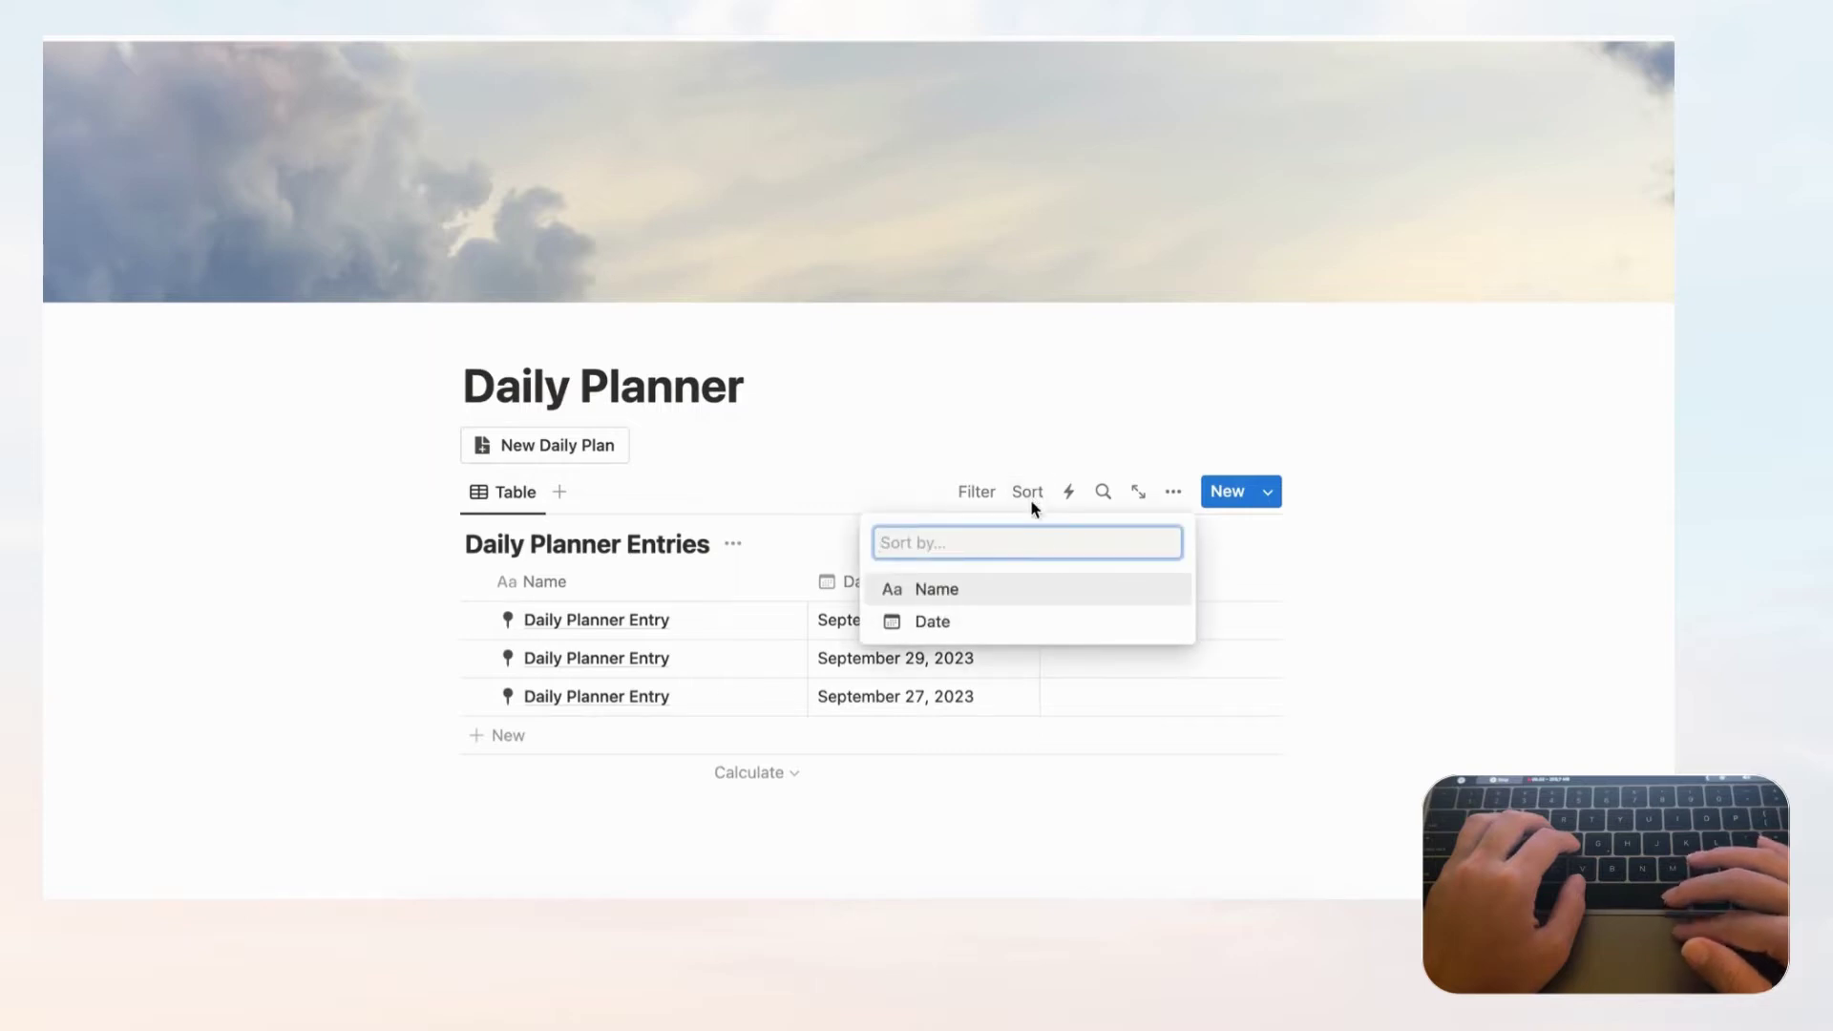
pyautogui.click(951, 626)
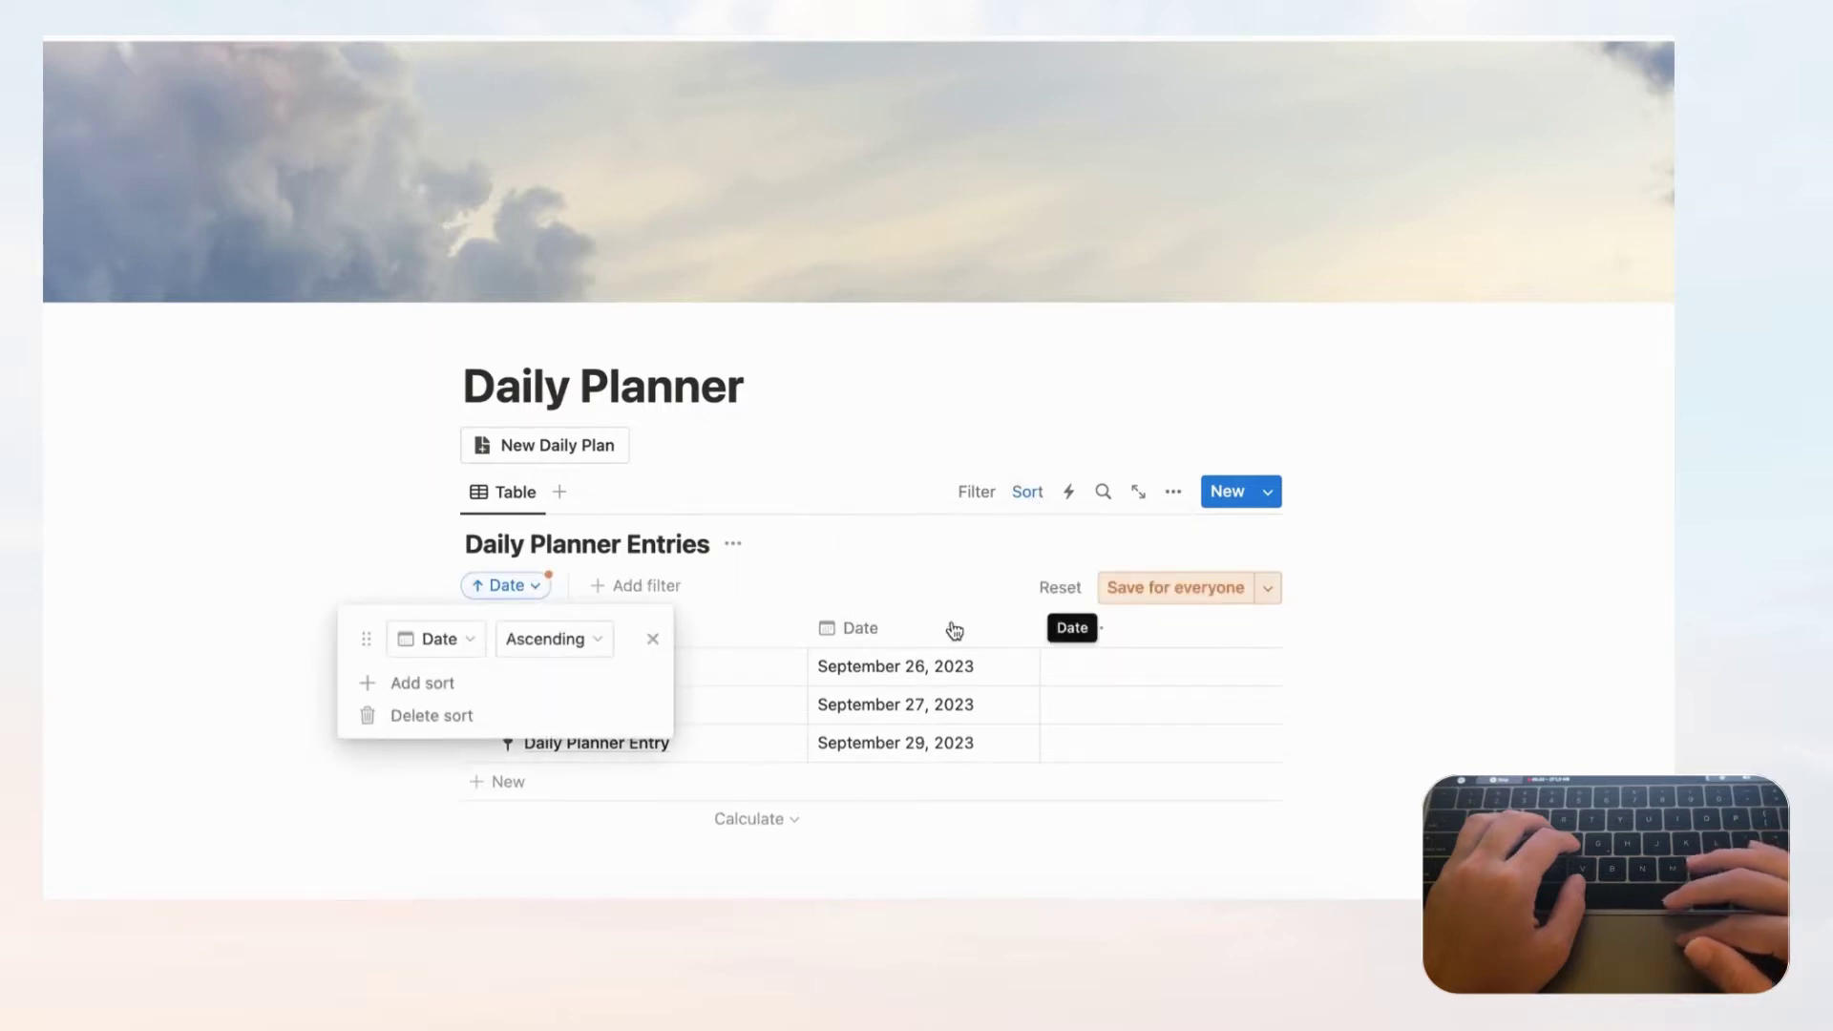
pyautogui.click(582, 657)
pyautogui.click(581, 713)
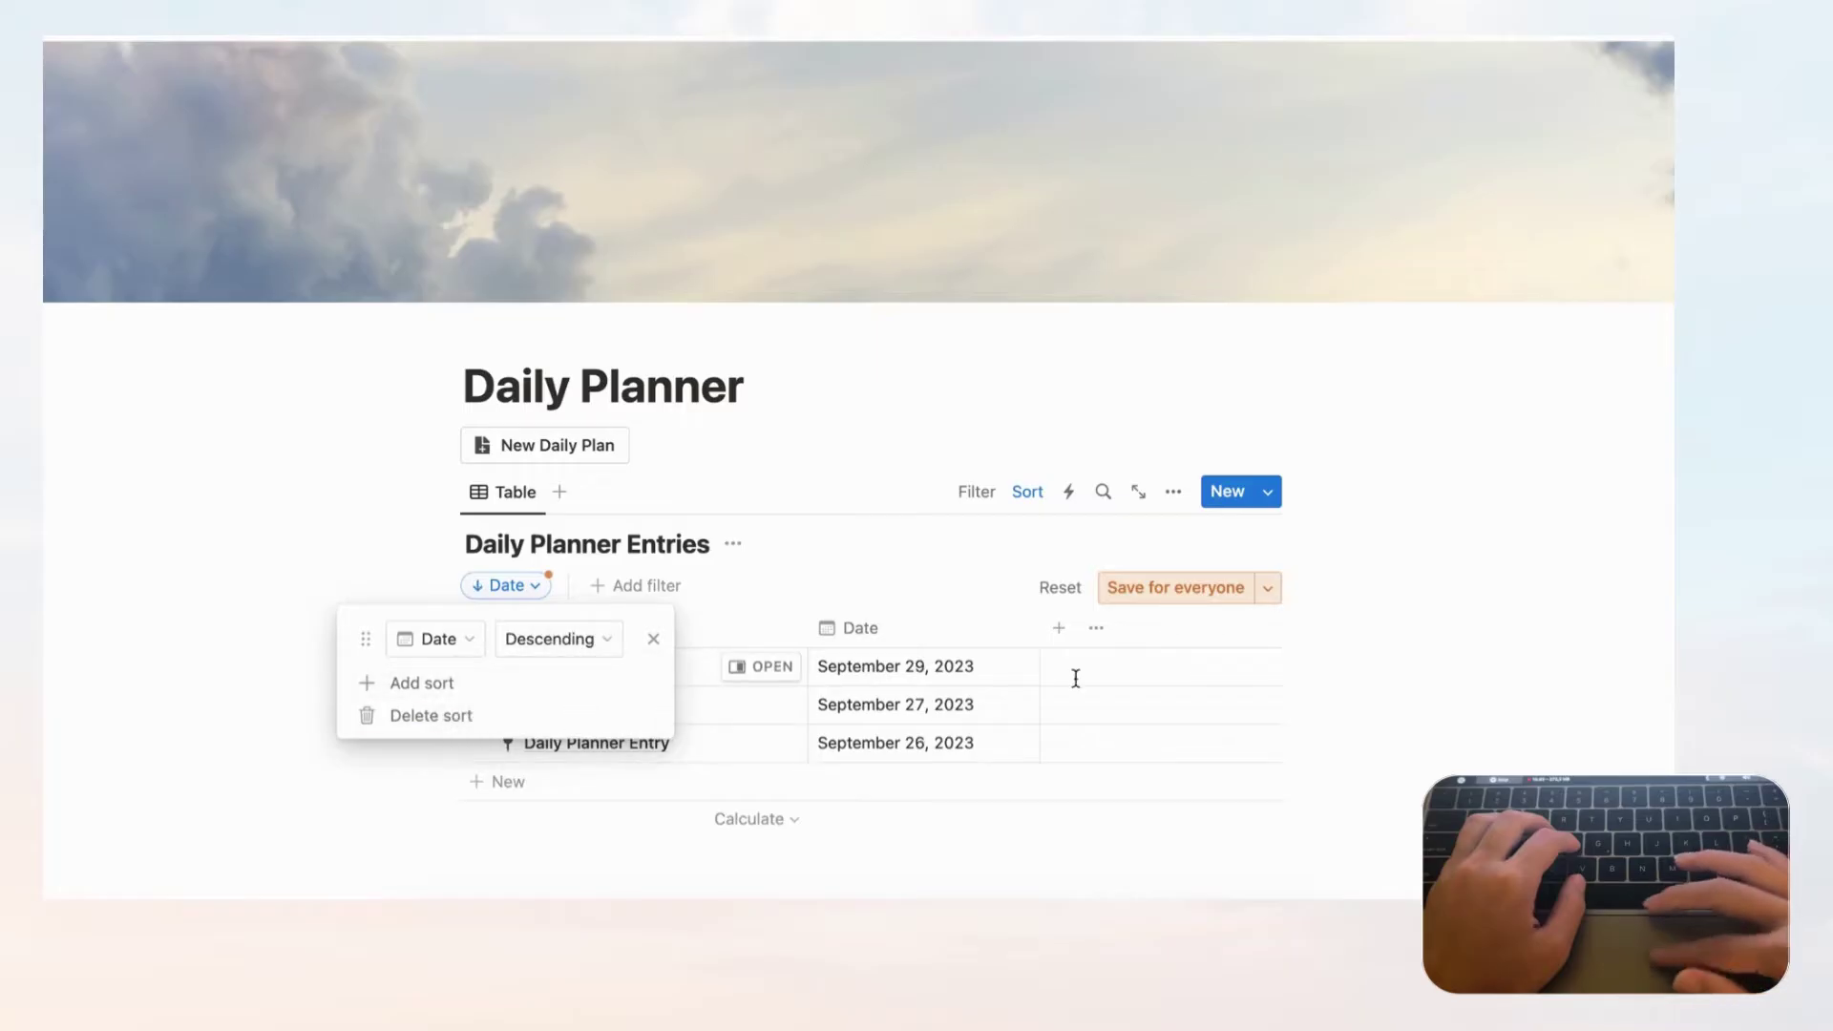
pyautogui.click(1185, 590)
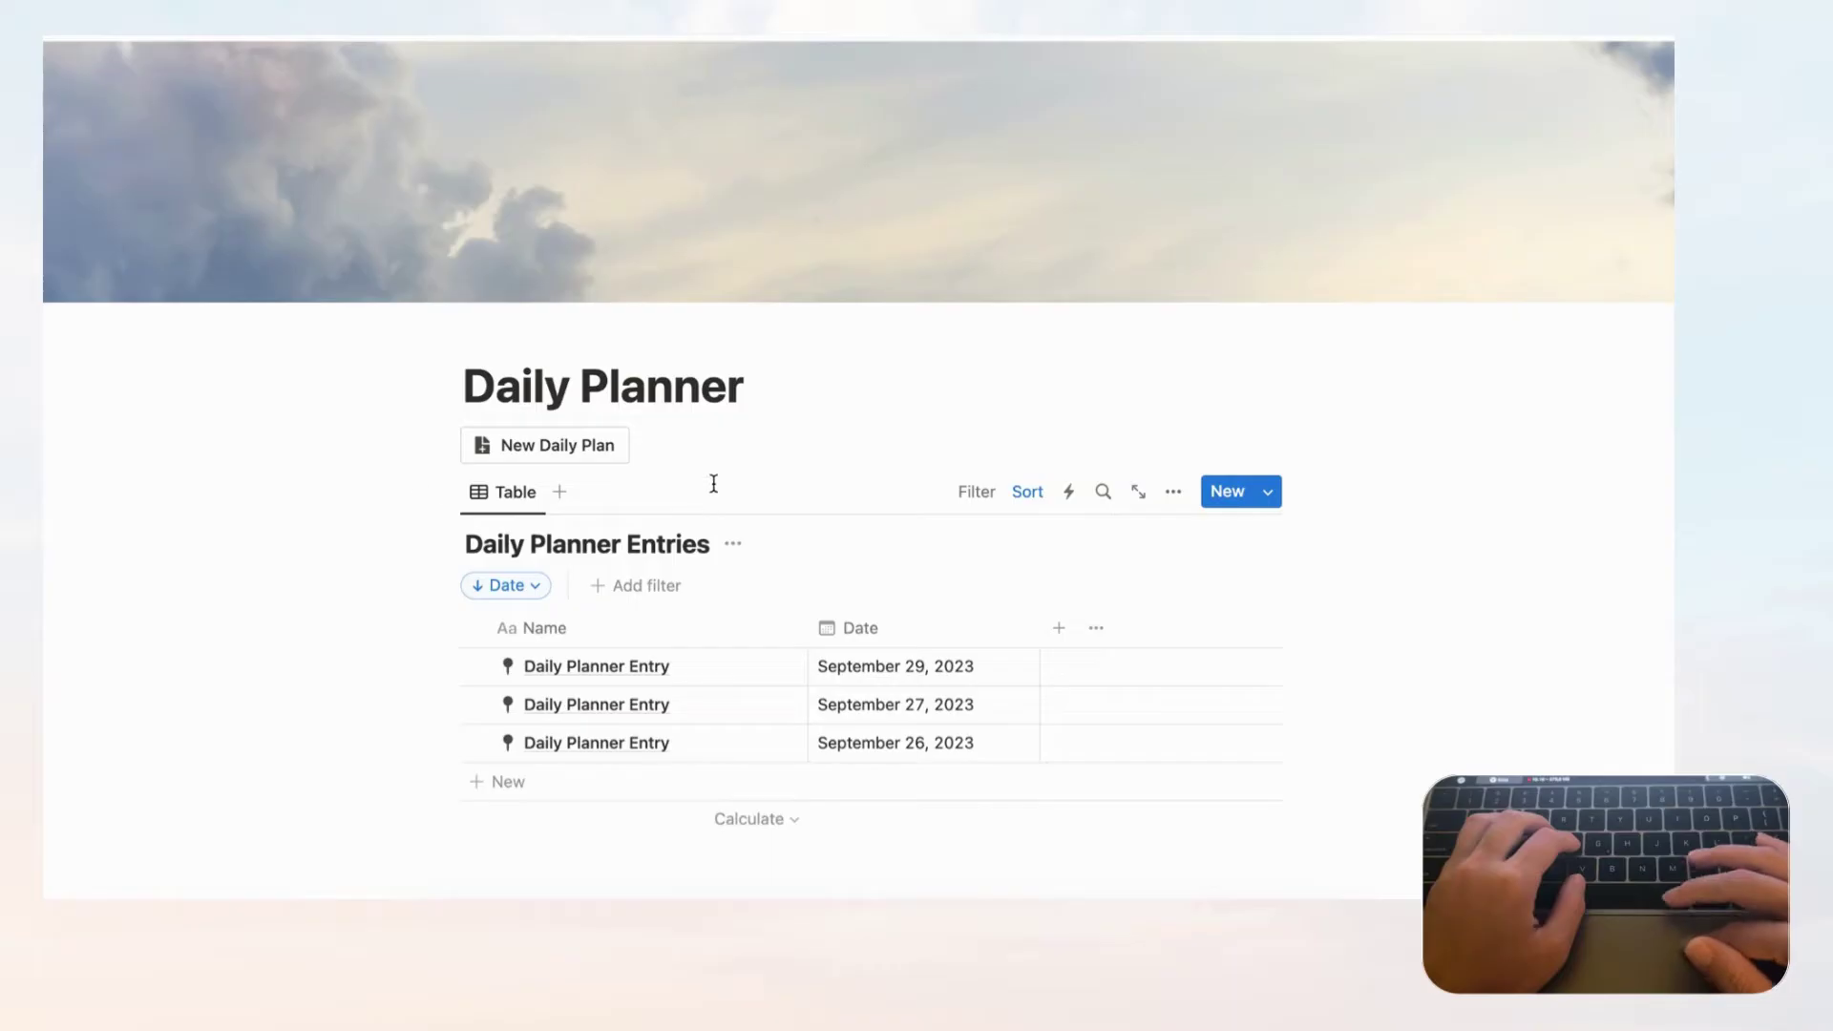
pyautogui.scroll(-1, 694, 457)
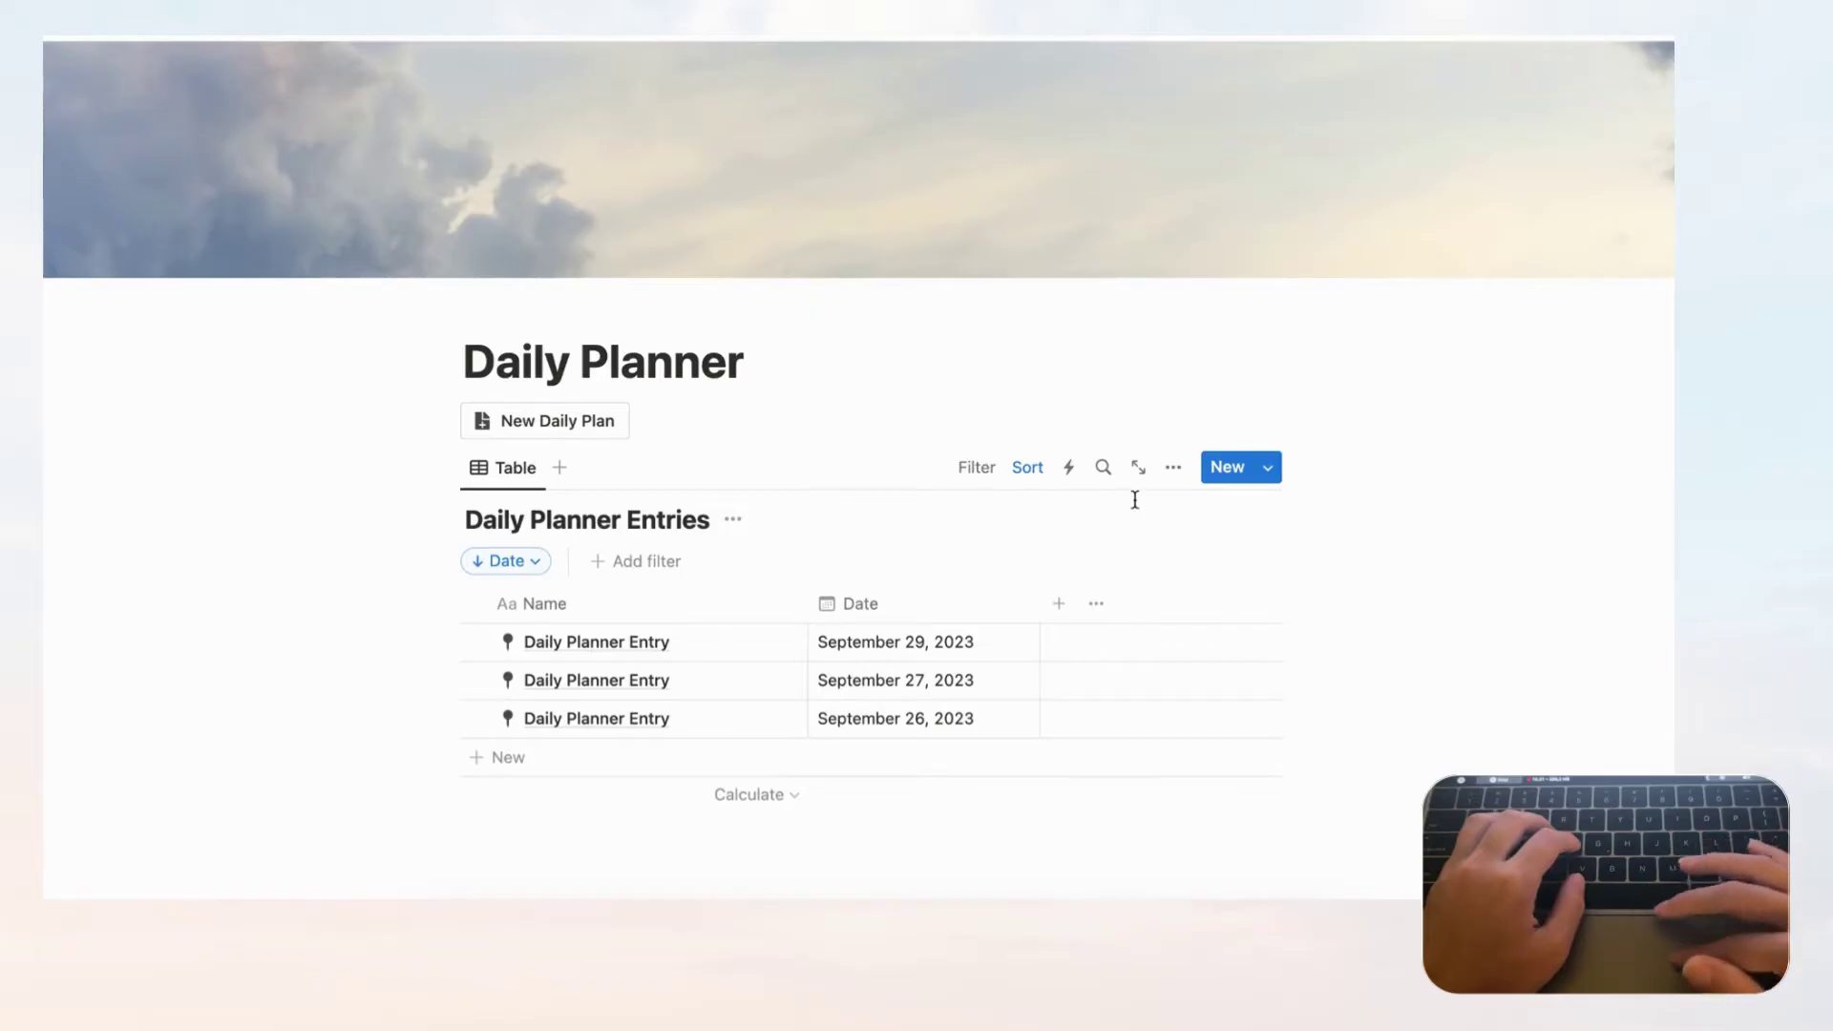
# - Turn off Show database title in the table's Layout settings to hide 'Daily Planner Entries'
pyautogui.click(1176, 469)
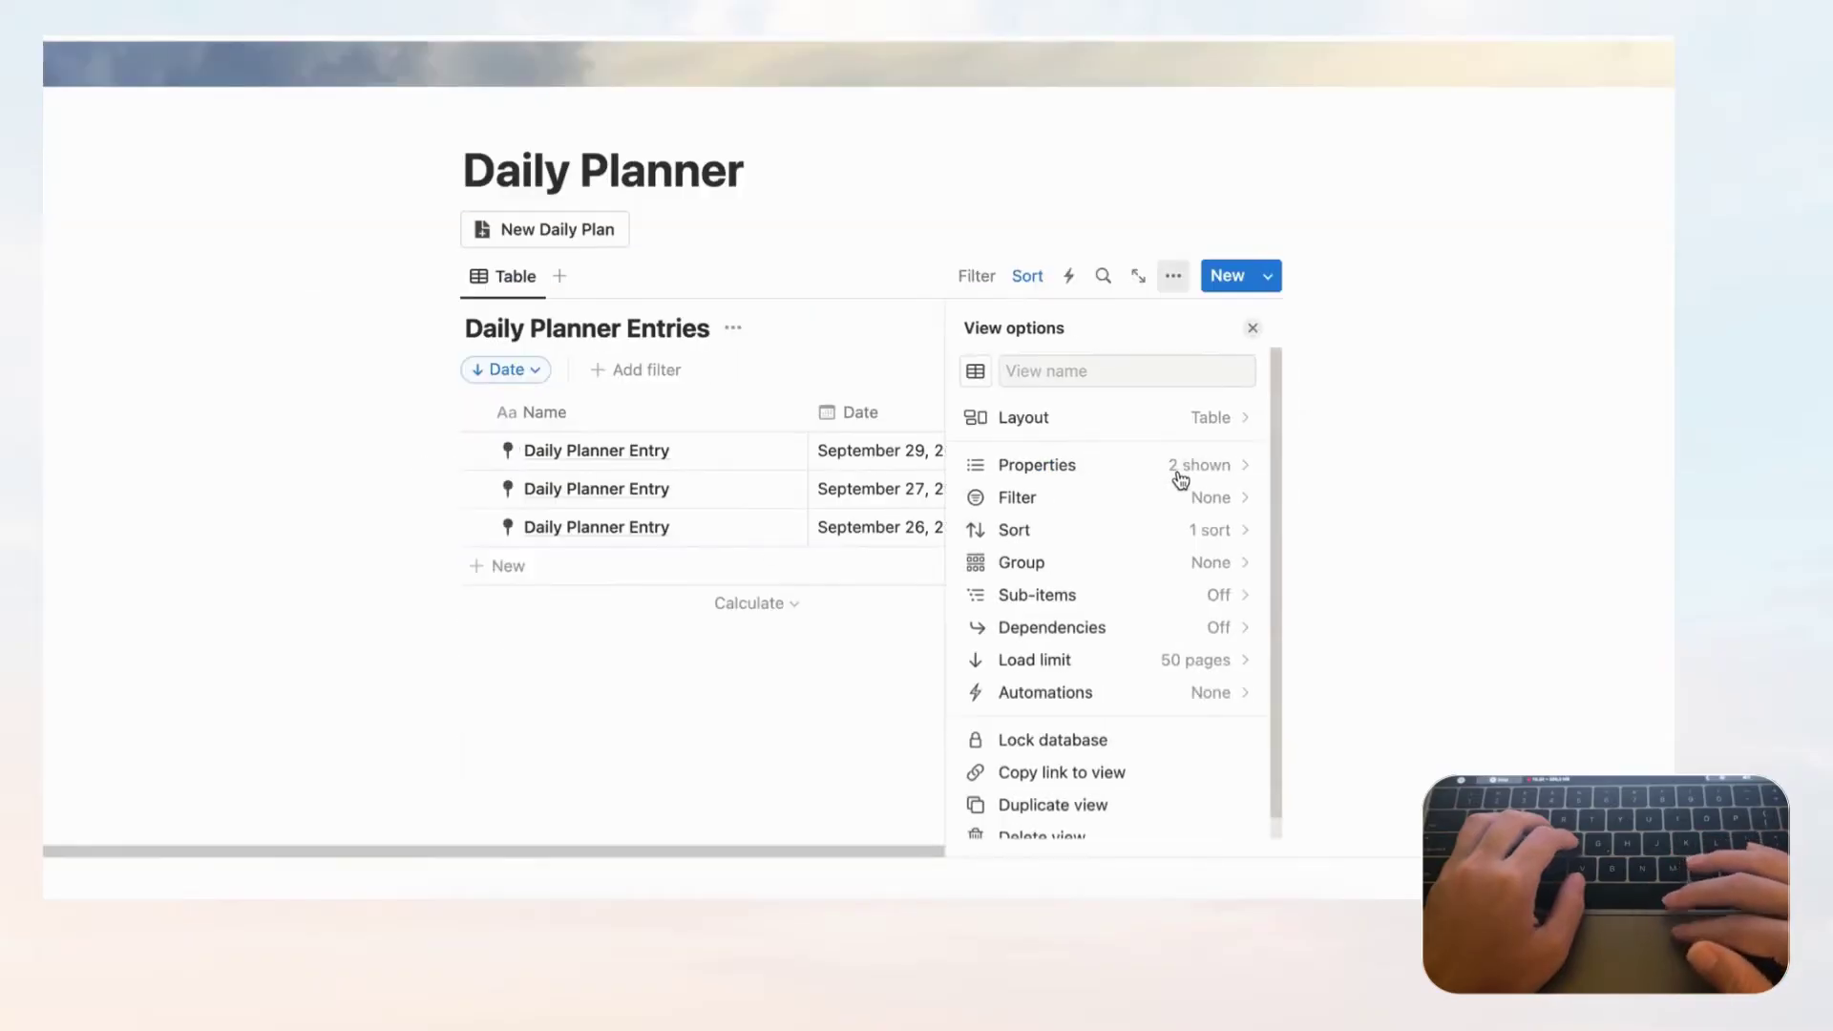
pyautogui.click(1184, 420)
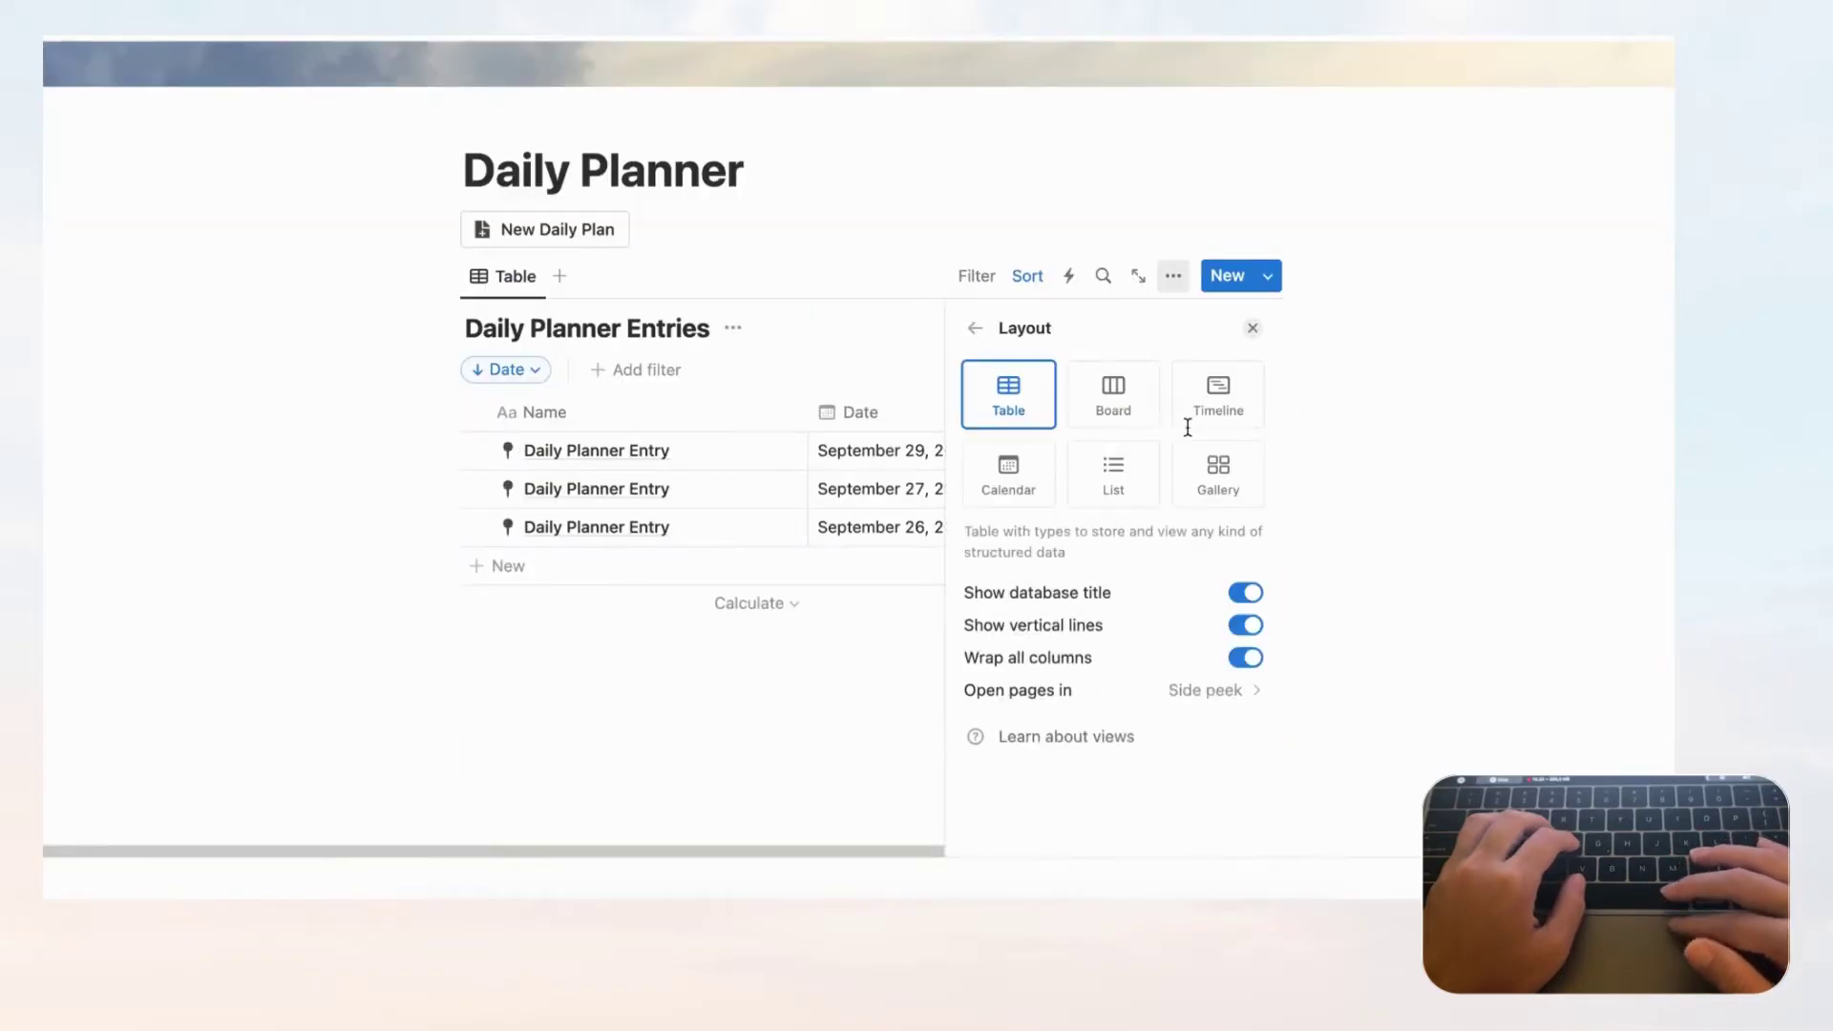
pyautogui.click(1251, 594)
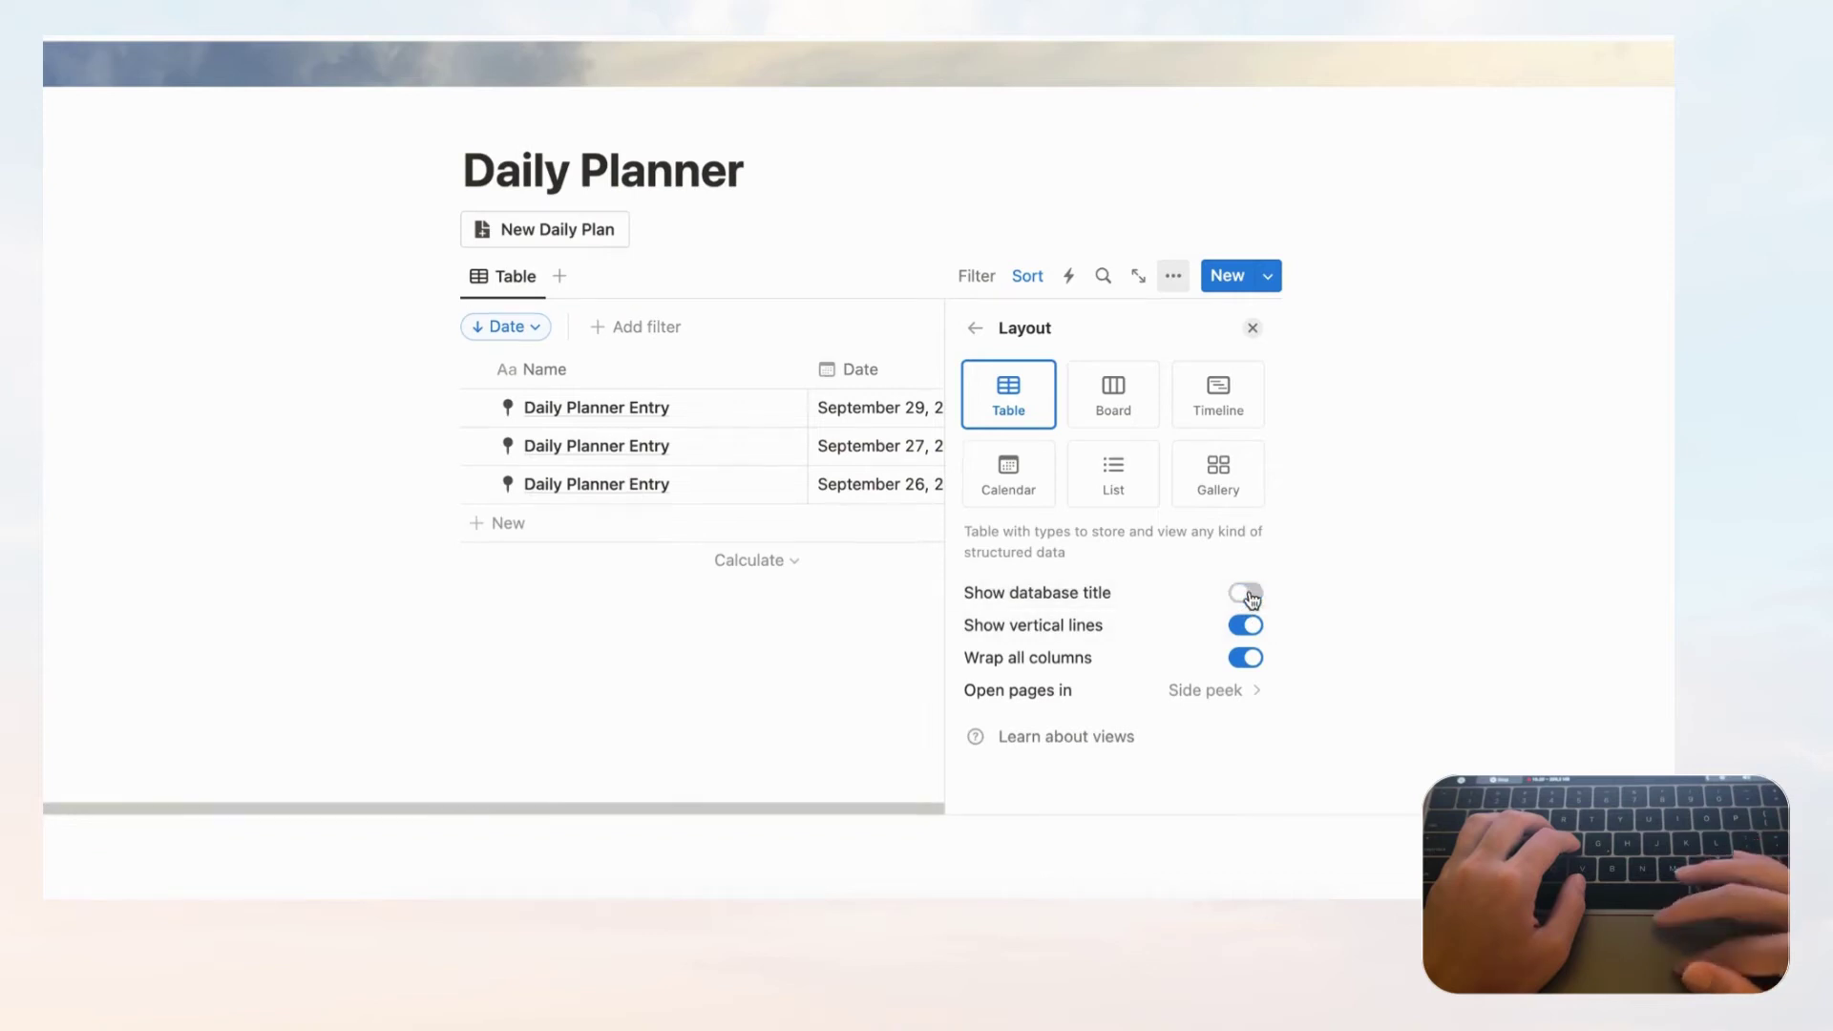
pyautogui.click(1253, 328)
pyautogui.scroll(3, 1350, 581)
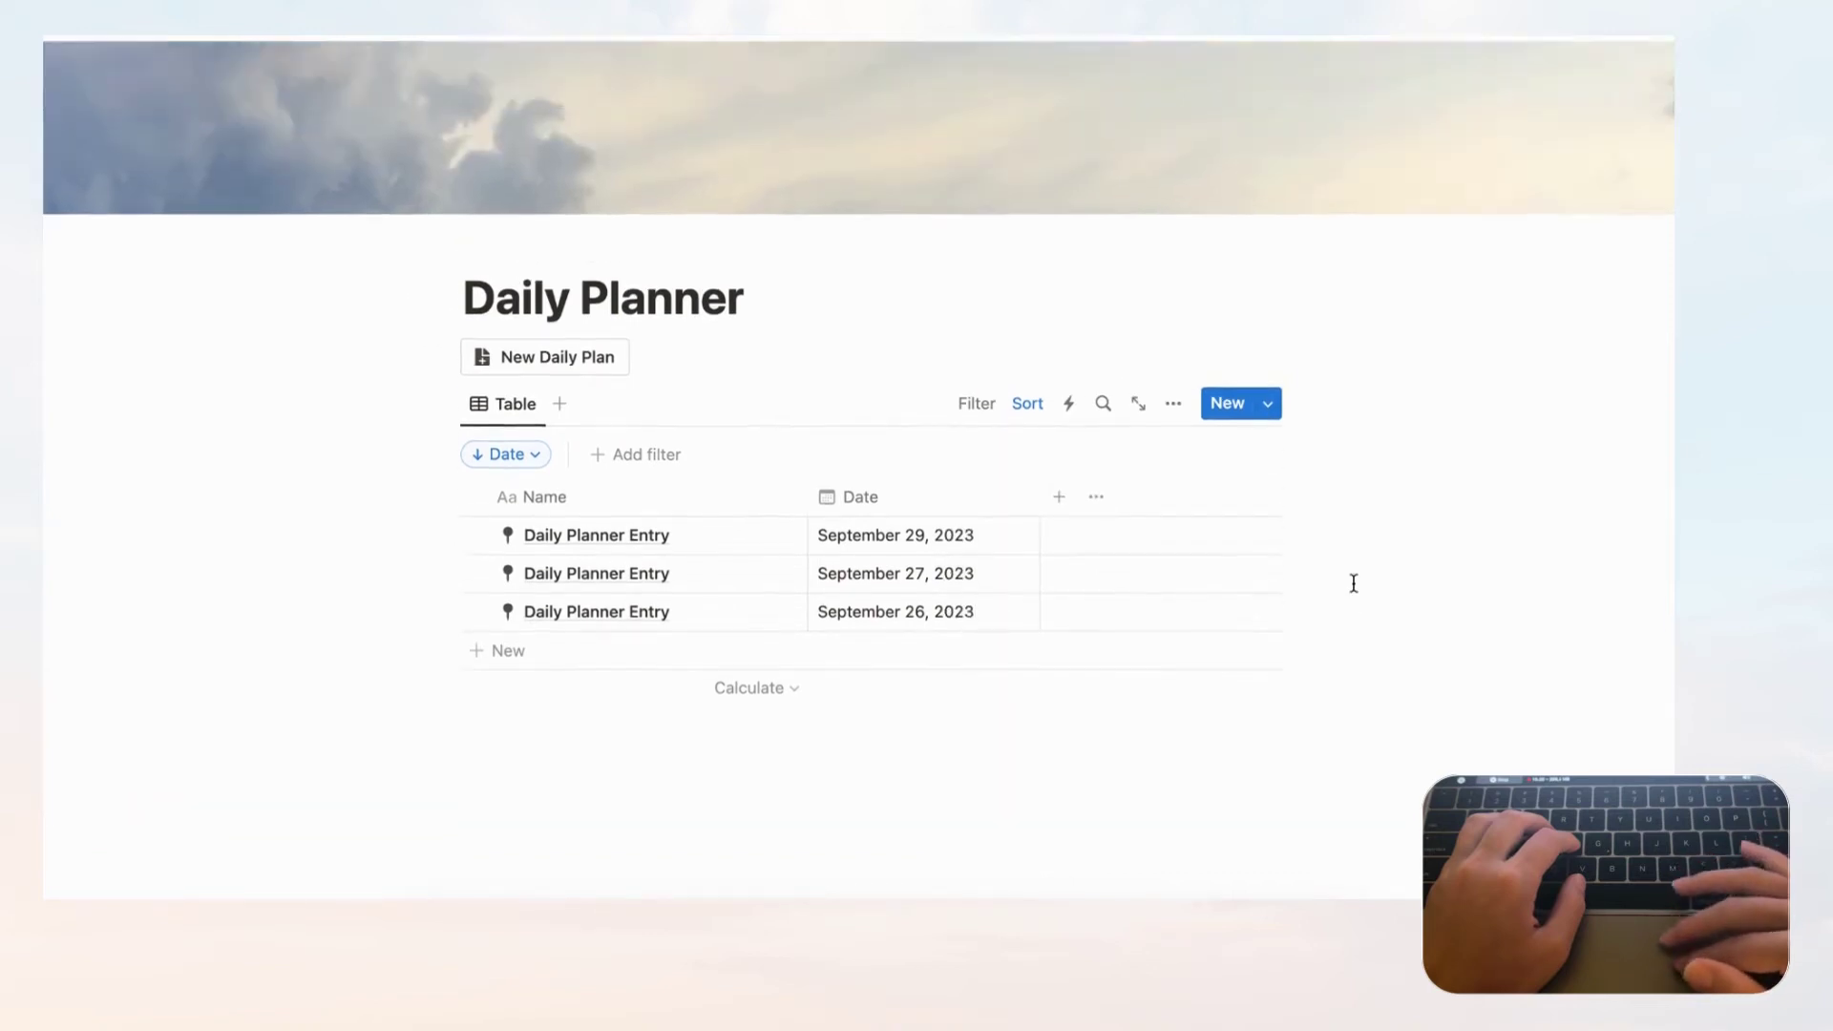